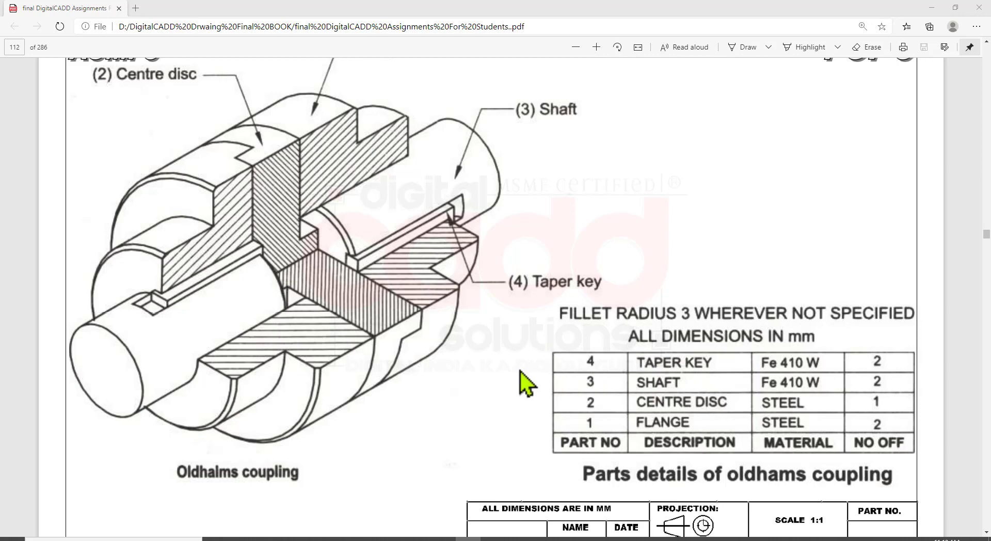
Mark the sectioned assembly view, fillet note and parts table in red on the coupling sheet
{"action": "scroll", "coordinate": [522, 375], "scroll_direction": "up", "scroll_amount": 3}
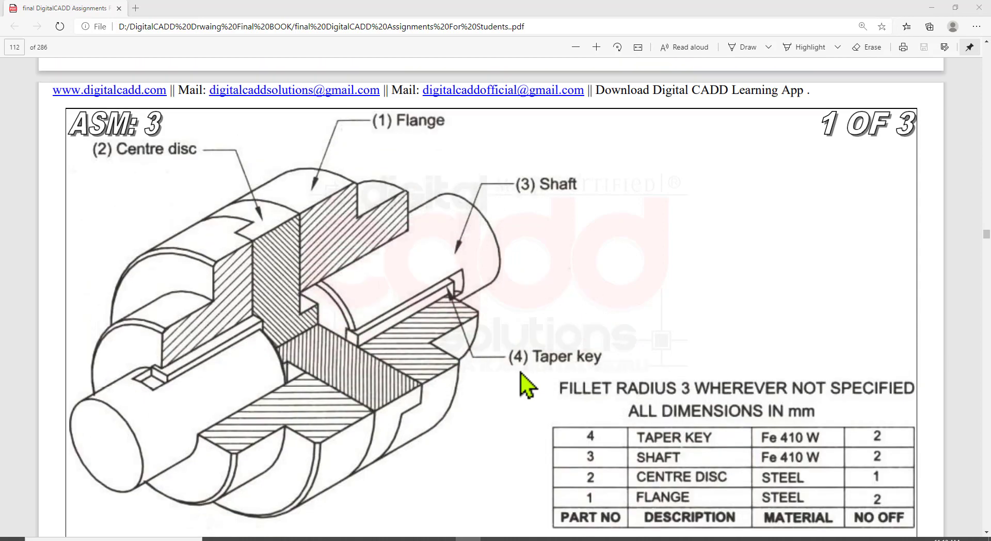
{"action": "scroll", "coordinate": [521, 387], "scroll_direction": "down", "scroll_amount": 3}
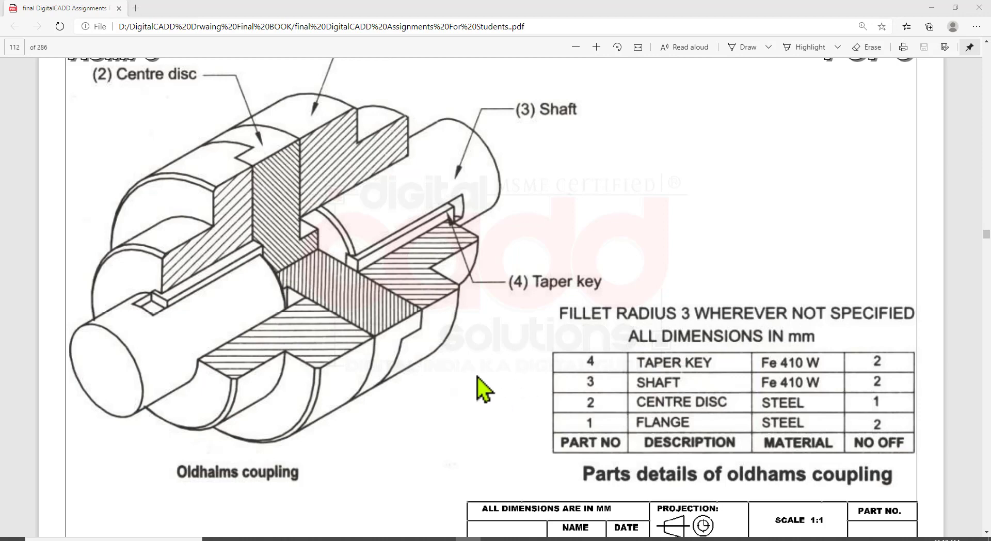
{"action": "scroll", "coordinate": [483, 391], "scroll_direction": "up", "scroll_amount": 2}
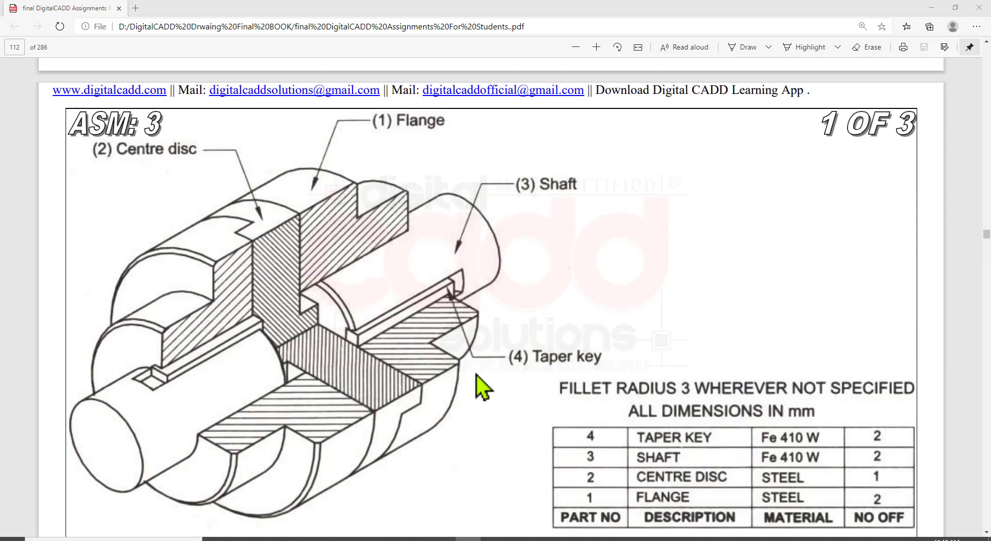
{"action": "left_click_drag", "start_coordinate": [34, 125], "coordinate": [153, 292]}
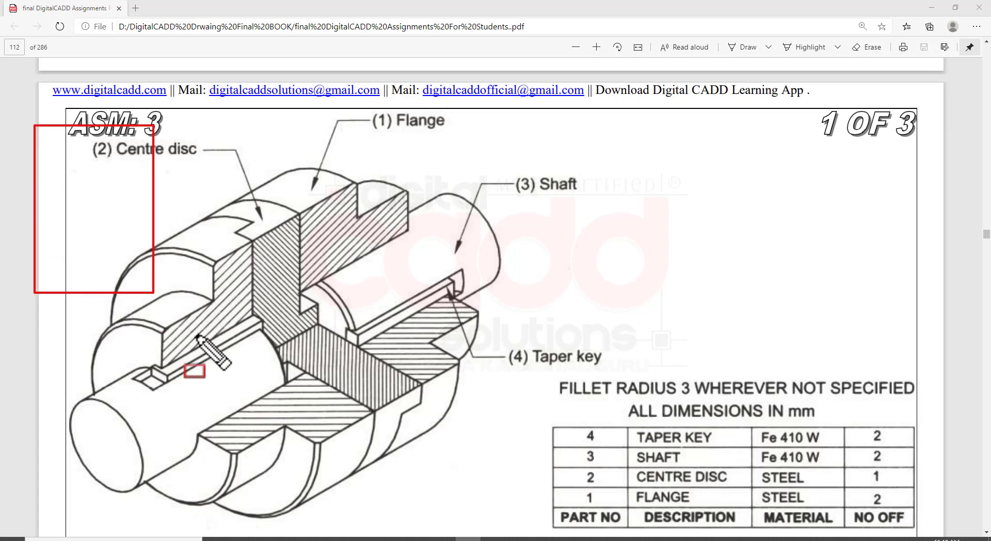
{"action": "left_click_drag", "start_coordinate": [196, 335], "coordinate": [552, 528]}
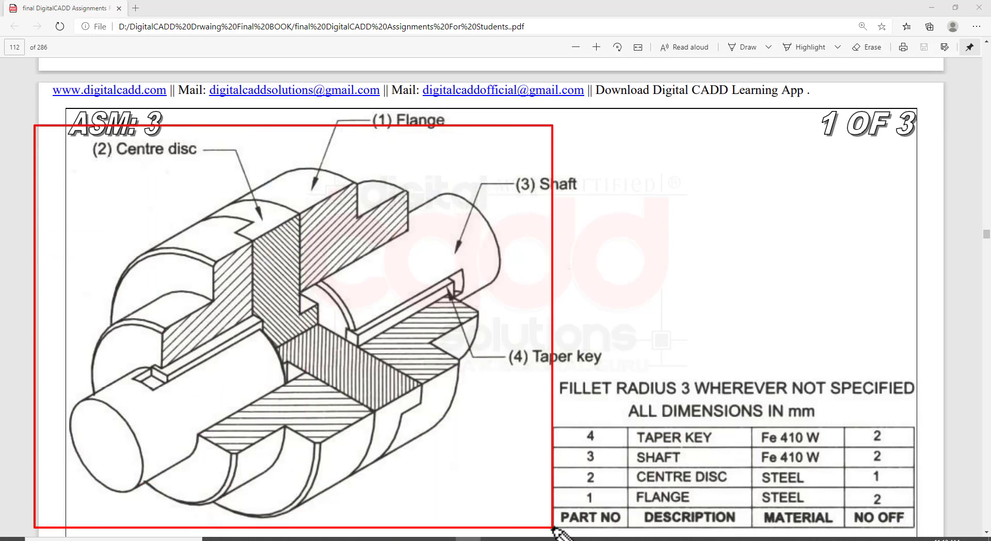
{"action": "left_click_drag", "start_coordinate": [543, 374], "coordinate": [639, 445]}
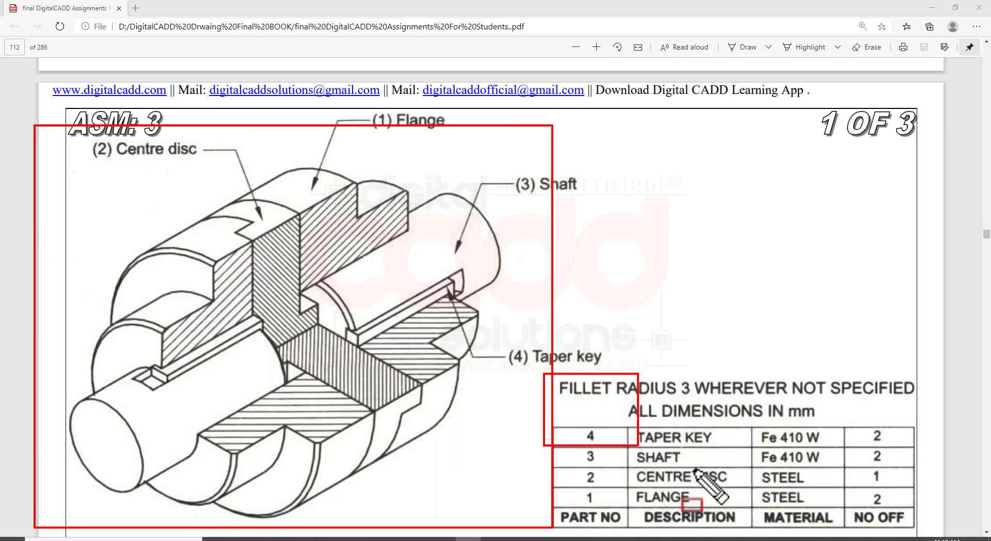
{"action": "left_click_drag", "start_coordinate": [696, 470], "coordinate": [931, 536]}
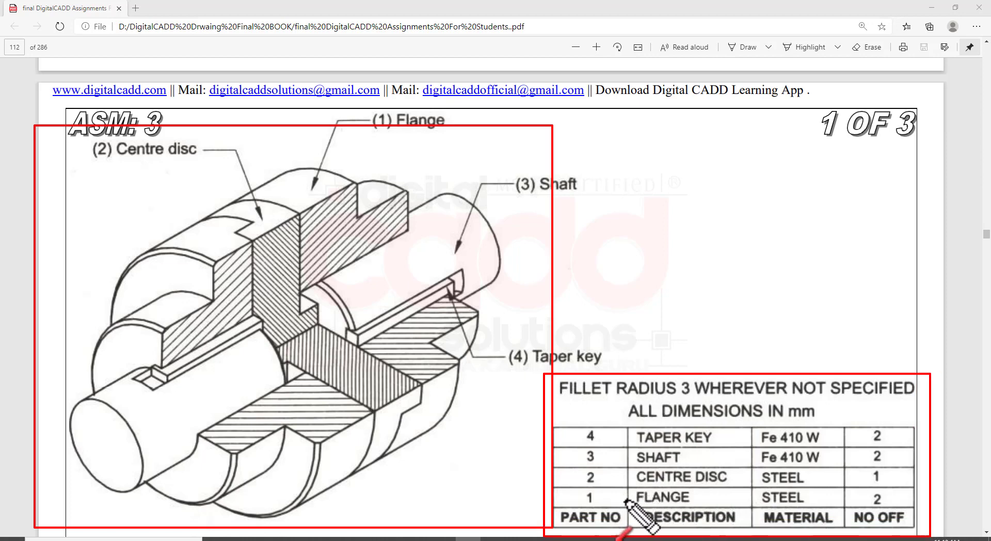
{"action": "mouse_move", "coordinate": [617, 500]}
{"action": "left_mouse_down"}
{"action": "mouse_move", "coordinate": [633, 499]}
{"action": "mouse_move", "coordinate": [619, 440]}
{"action": "left_mouse_up"}
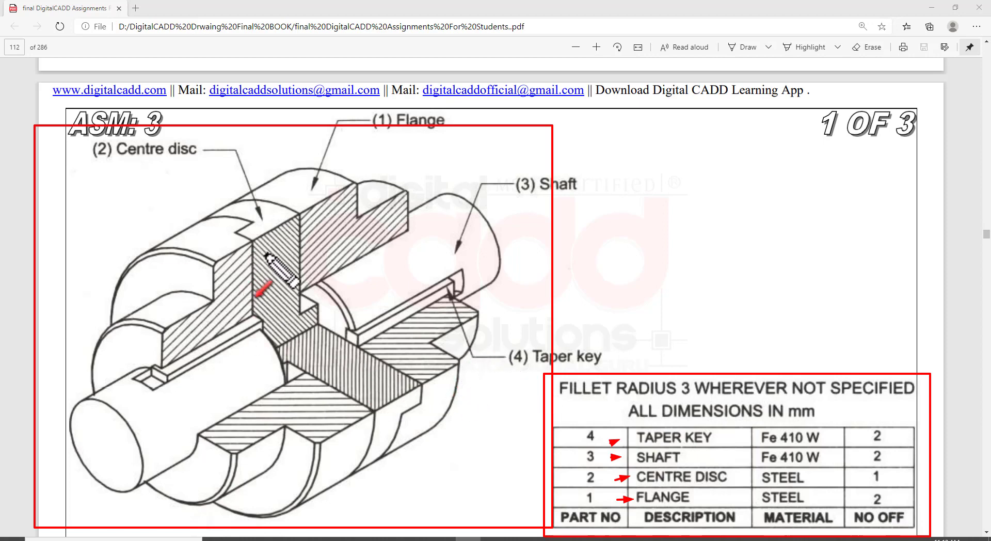
On page 113, box the half-sectional front view and left side view in red, then clear them
{"action": "key", "text": "Escape"}
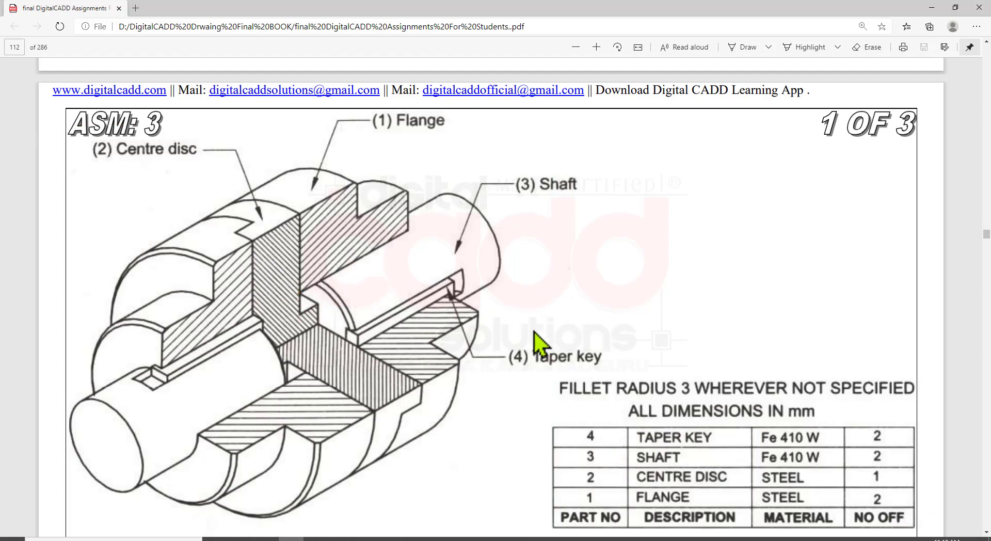
{"action": "scroll", "coordinate": [536, 344], "scroll_direction": "down", "scroll_amount": 2}
{"action": "scroll", "coordinate": [534, 346], "scroll_direction": "down", "scroll_amount": 4}
{"action": "scroll", "coordinate": [532, 341], "scroll_direction": "down", "scroll_amount": 7}
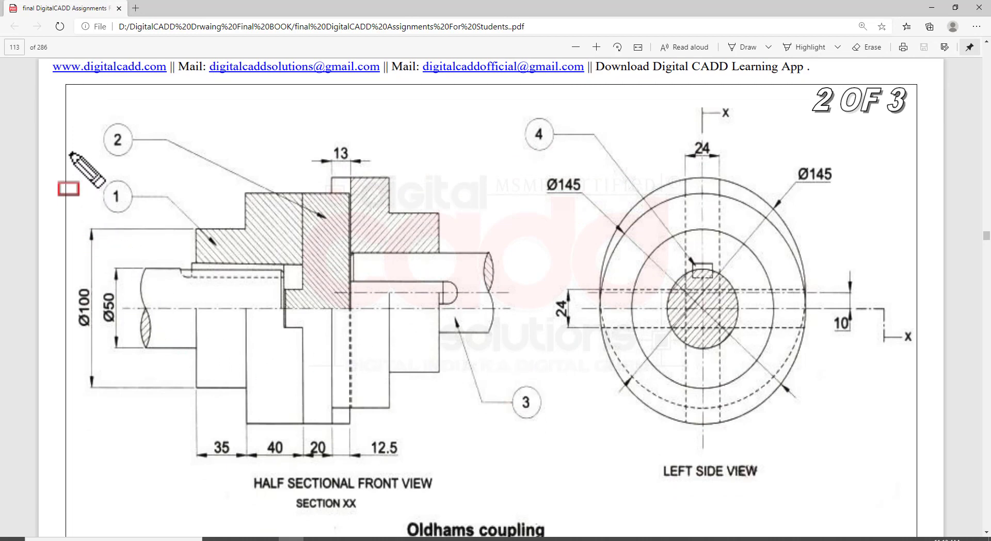
{"action": "mouse_move", "coordinate": [53, 126]}
{"action": "left_mouse_down"}
{"action": "mouse_move", "coordinate": [558, 501]}
{"action": "mouse_move", "coordinate": [494, 514]}
{"action": "mouse_move", "coordinate": [506, 515]}
{"action": "left_mouse_up"}
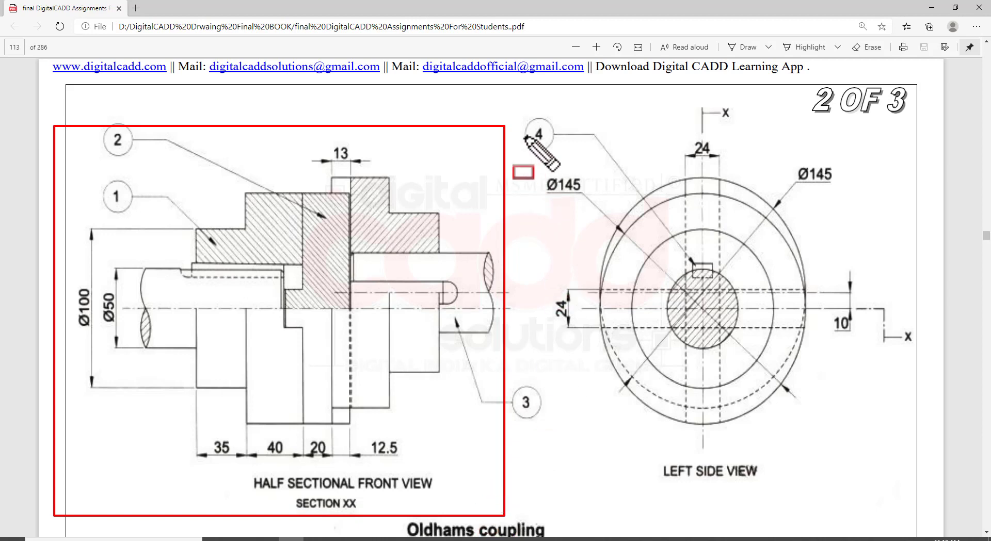
{"action": "left_click_drag", "start_coordinate": [522, 92], "coordinate": [544, 124]}
{"action": "left_click_drag", "start_coordinate": [600, 201], "coordinate": [923, 509]}
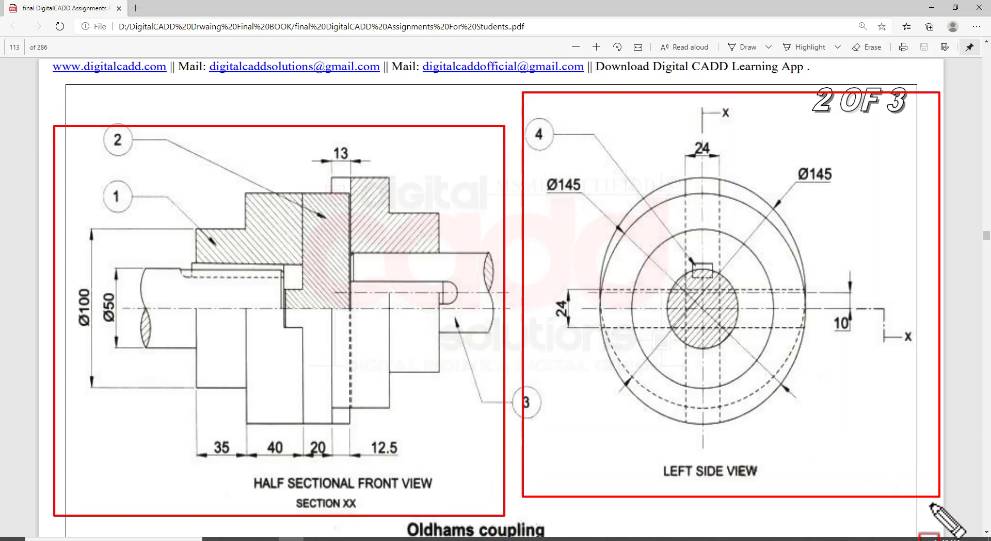
{"action": "left_click_drag", "start_coordinate": [562, 445], "coordinate": [582, 458]}
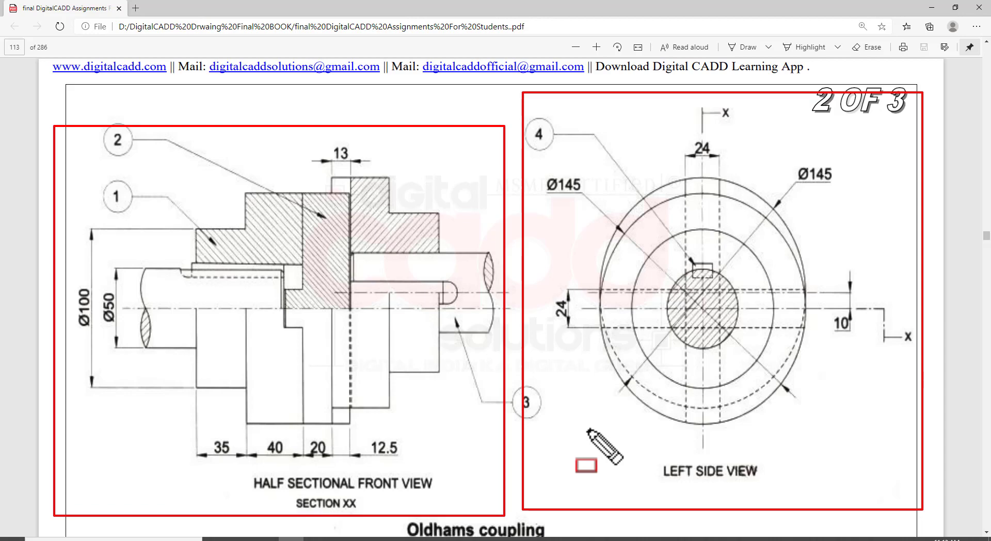
{"action": "key", "text": "Escape"}
Move to the 3 OF 3 sheet and box detail views 1 and 2 in red, then clear the marks
{"action": "scroll", "coordinate": [583, 432], "scroll_direction": "down", "scroll_amount": 5}
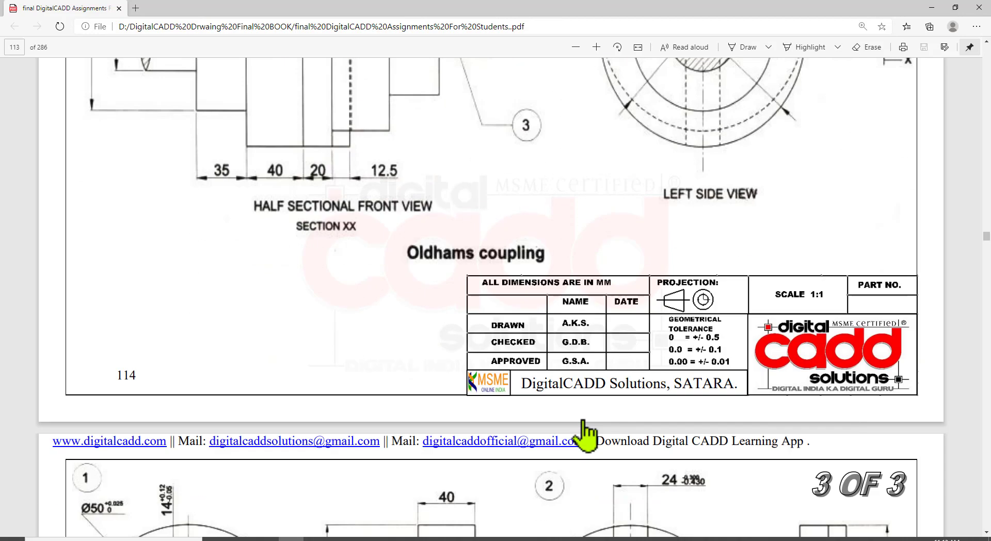
{"action": "scroll", "coordinate": [586, 369], "scroll_direction": "down", "scroll_amount": 4}
{"action": "scroll", "coordinate": [585, 436], "scroll_direction": "down", "scroll_amount": 2}
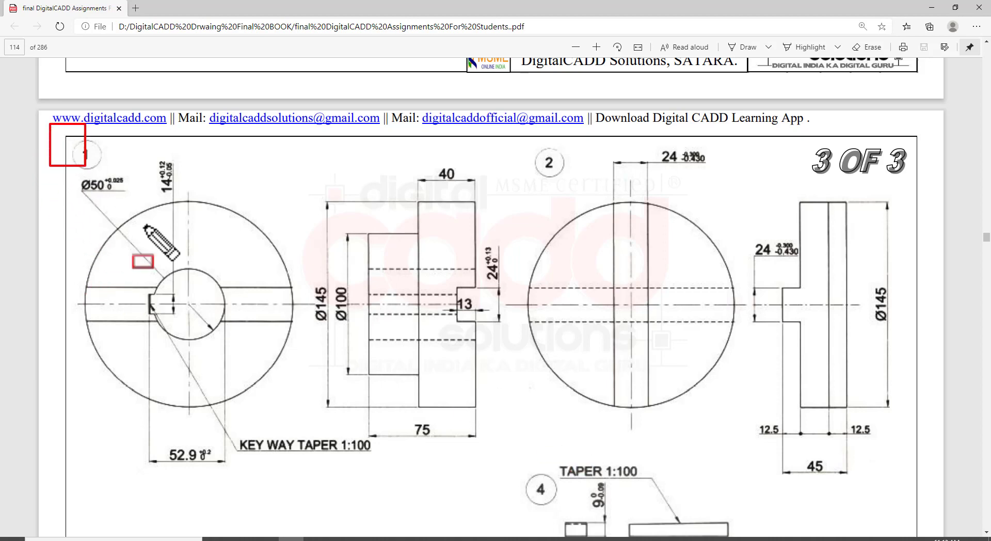
{"action": "left_click_drag", "start_coordinate": [50, 124], "coordinate": [510, 493]}
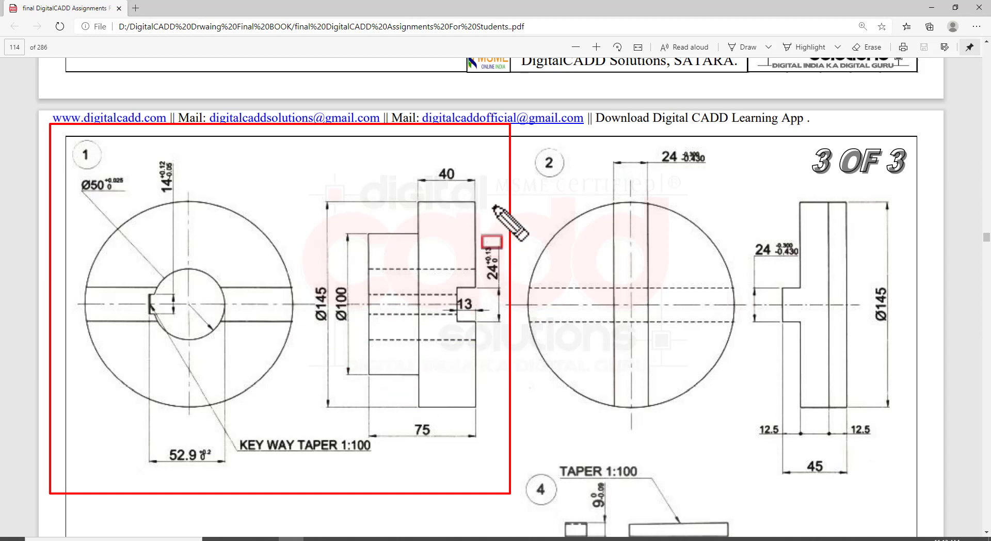
{"action": "left_click_drag", "start_coordinate": [520, 130], "coordinate": [910, 474]}
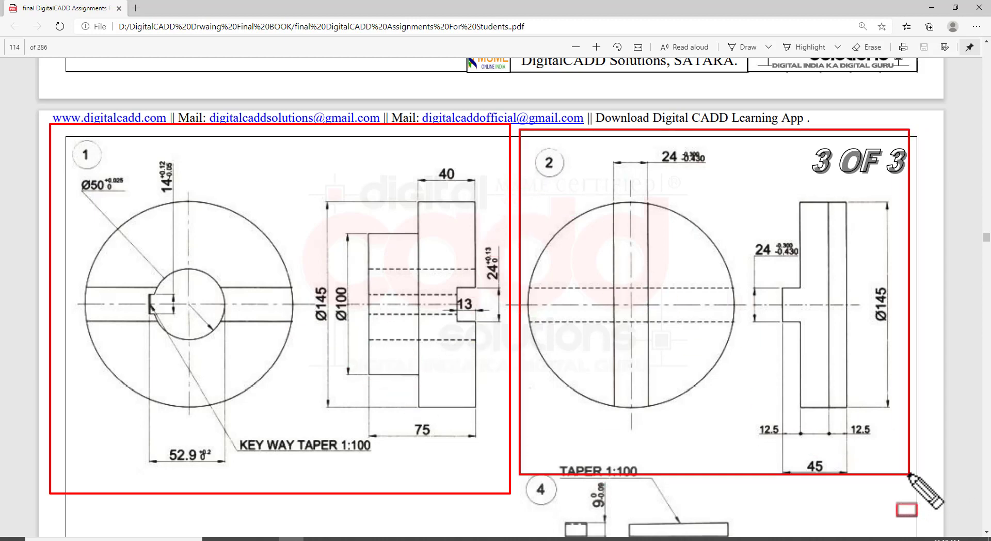
{"action": "key", "text": "Escape"}
{"action": "scroll", "coordinate": [557, 405], "scroll_direction": "down", "scroll_amount": 3}
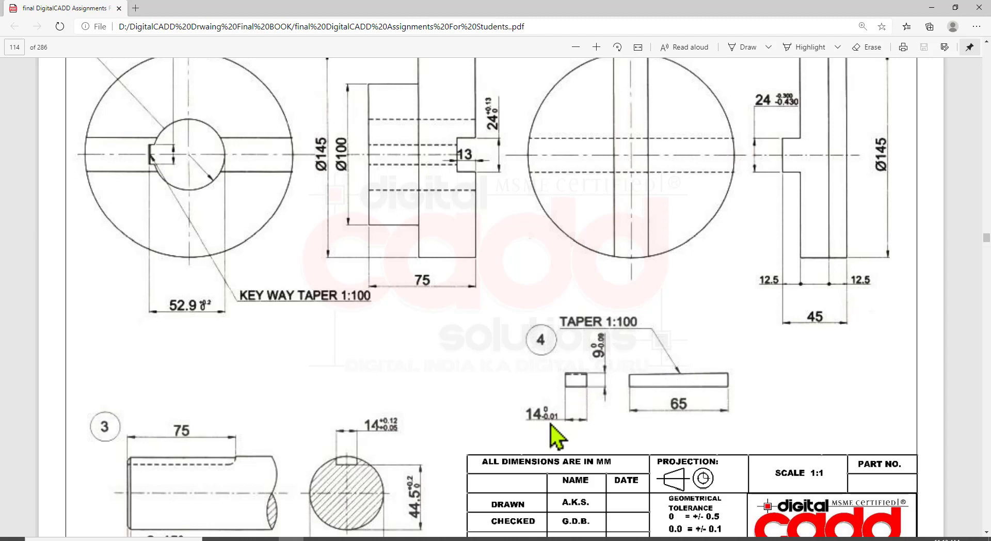
{"action": "scroll", "coordinate": [555, 437], "scroll_direction": "up", "scroll_amount": 1}
{"action": "scroll", "coordinate": [553, 424], "scroll_direction": "up", "scroll_amount": 2}
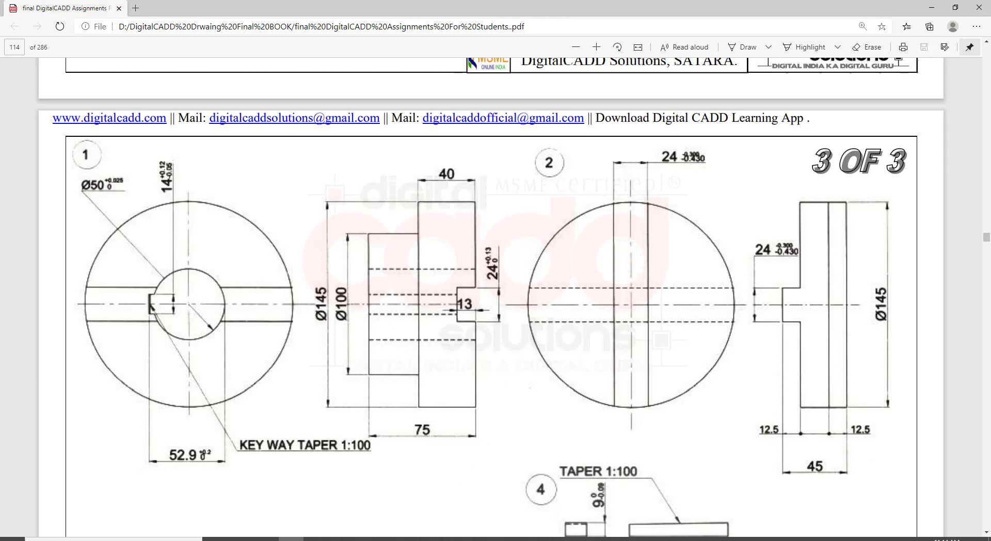
{"action": "key", "text": "alt+Tab"}
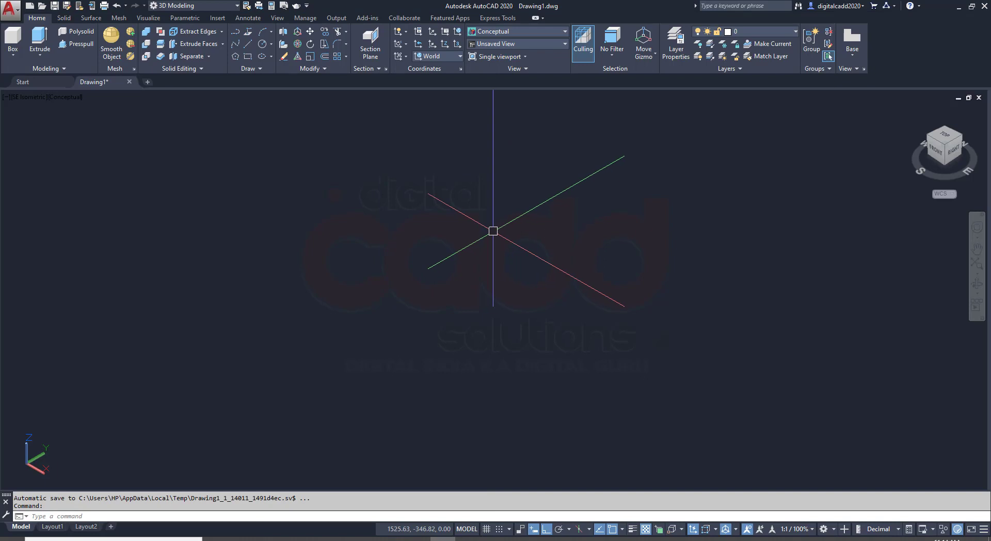
{"action": "left_click", "coordinate": [748, 31]}
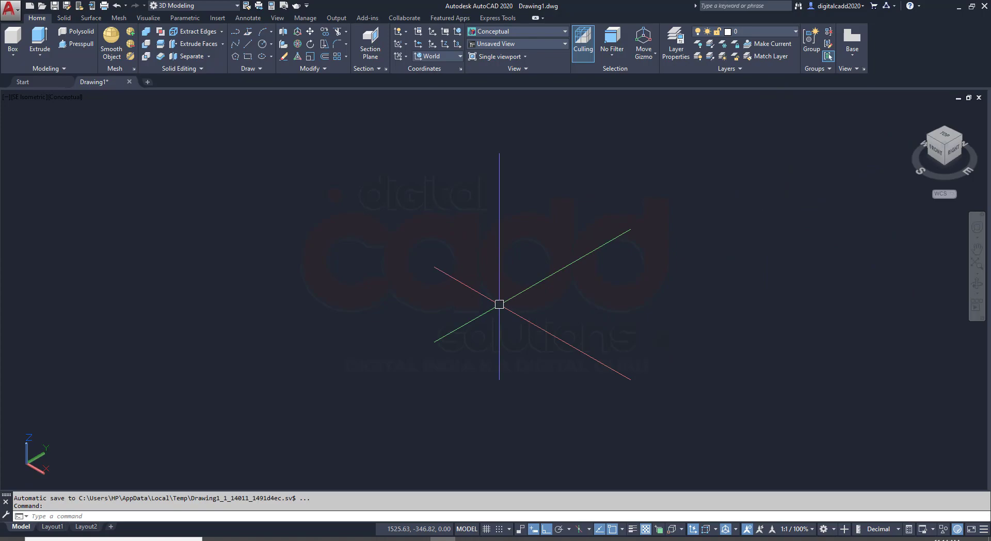
{"action": "left_click", "coordinate": [291, 538]}
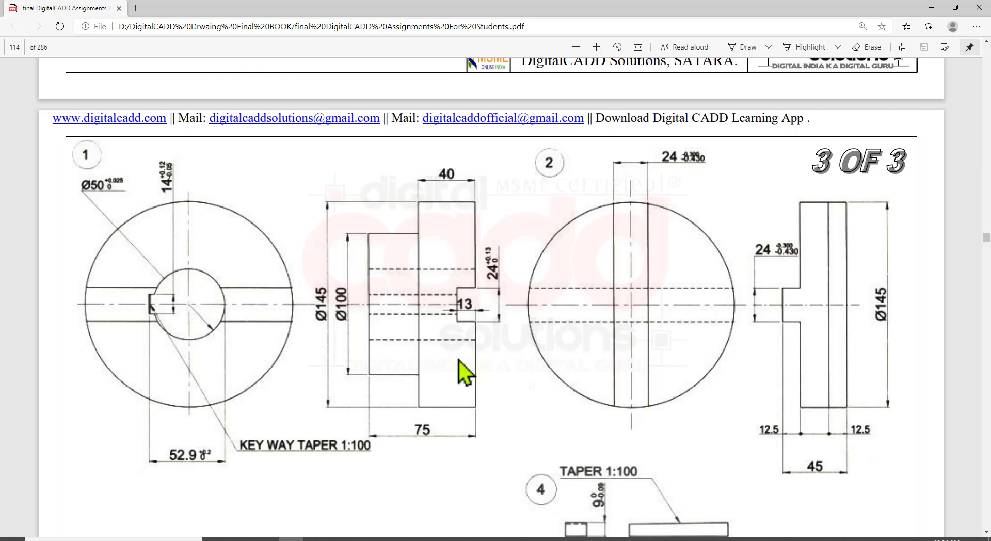
{"action": "key", "text": "alt+Tab"}
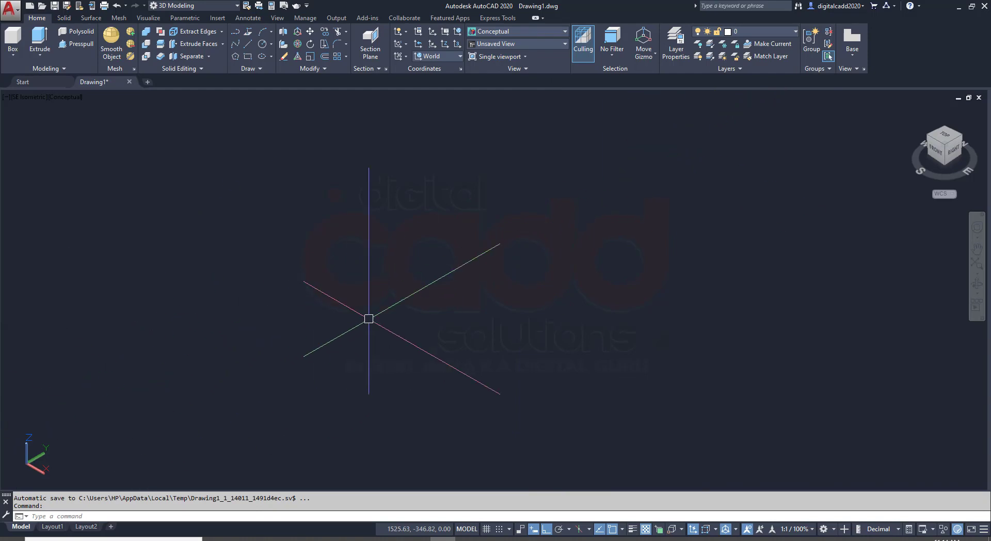
{"action": "left_click", "coordinate": [294, 537]}
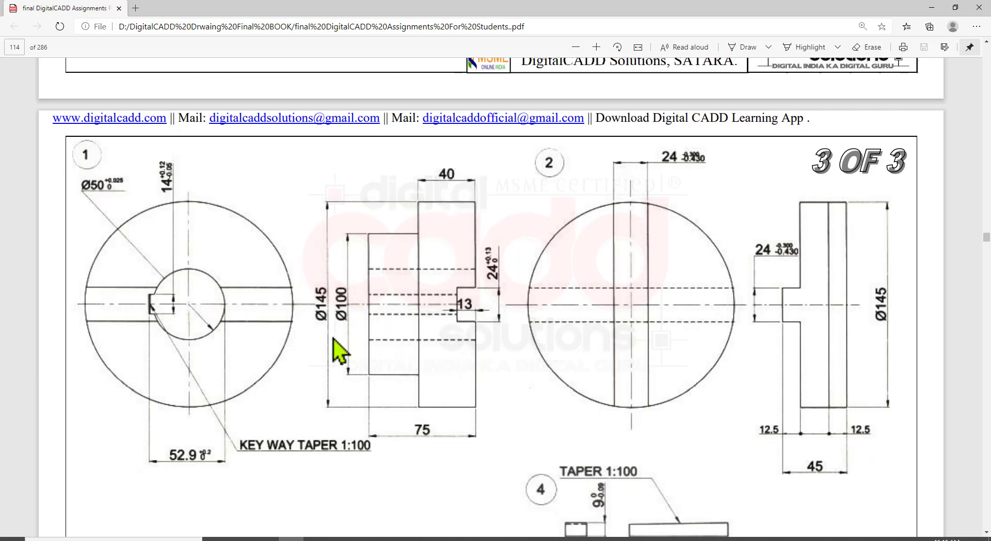
Mark the flange's Ø145, Ø100 and Ø50 dimensions in red, then return to AutoCAD
{"action": "left_click_drag", "start_coordinate": [303, 268], "coordinate": [330, 330]}
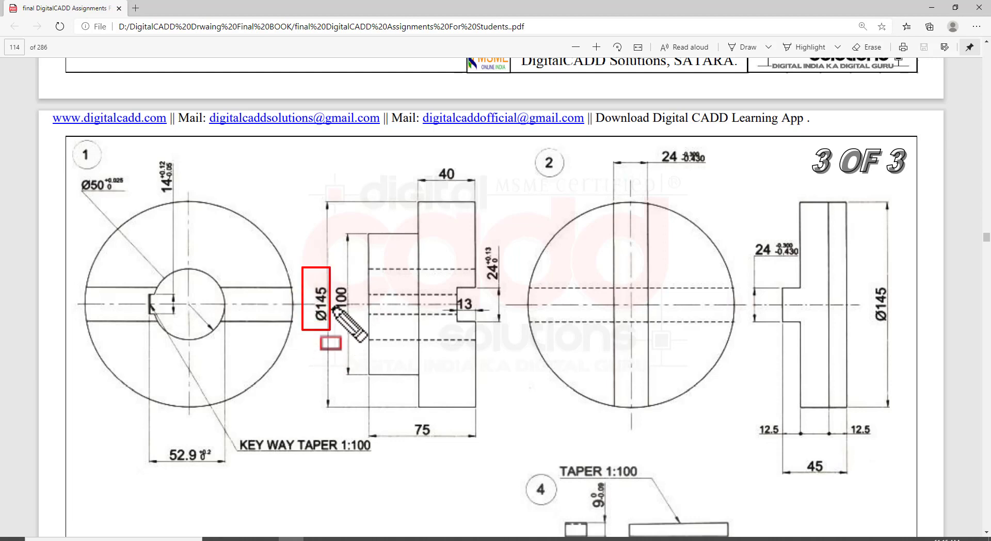
{"action": "left_click_drag", "start_coordinate": [330, 277], "coordinate": [352, 331]}
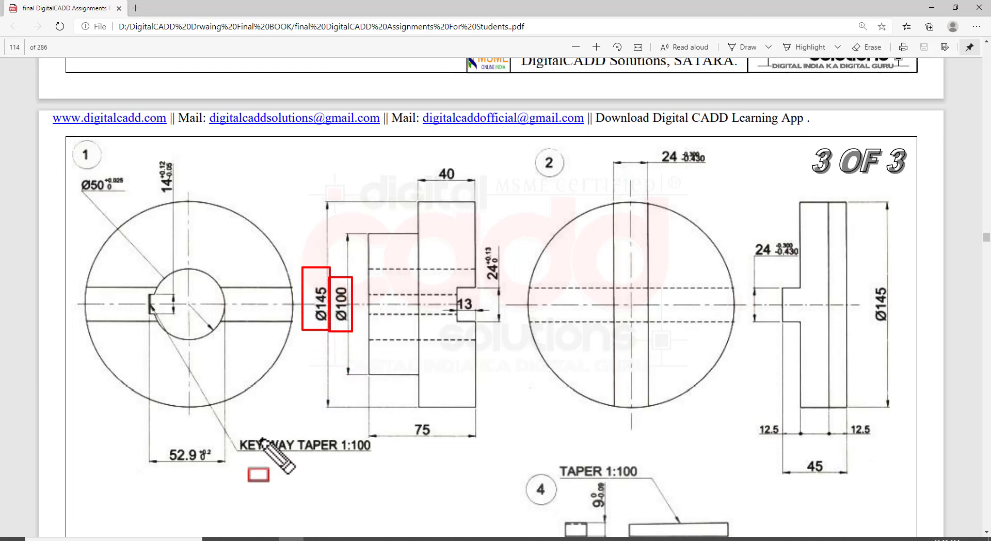
{"action": "left_click_drag", "start_coordinate": [71, 170], "coordinate": [131, 205]}
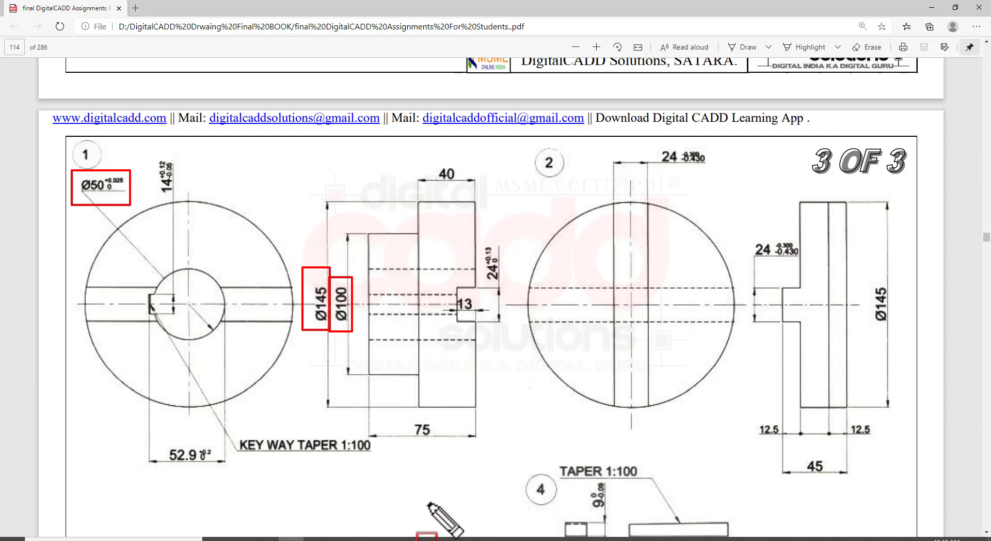
{"action": "key", "text": "Escape"}
{"action": "key", "text": "alt+Tab"}
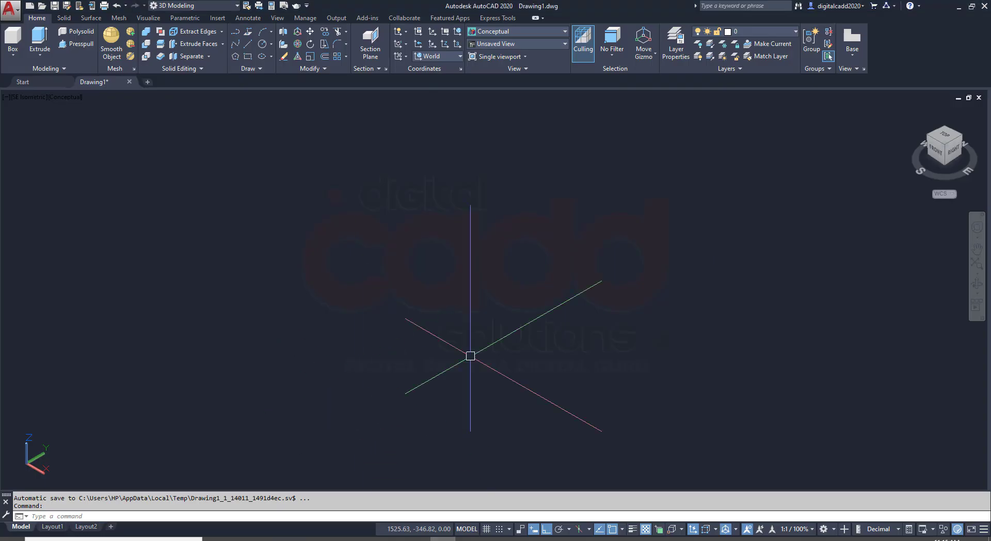
Switch to the Right view and draw the first circle, diameter 50
{"action": "left_click", "coordinate": [23, 97]}
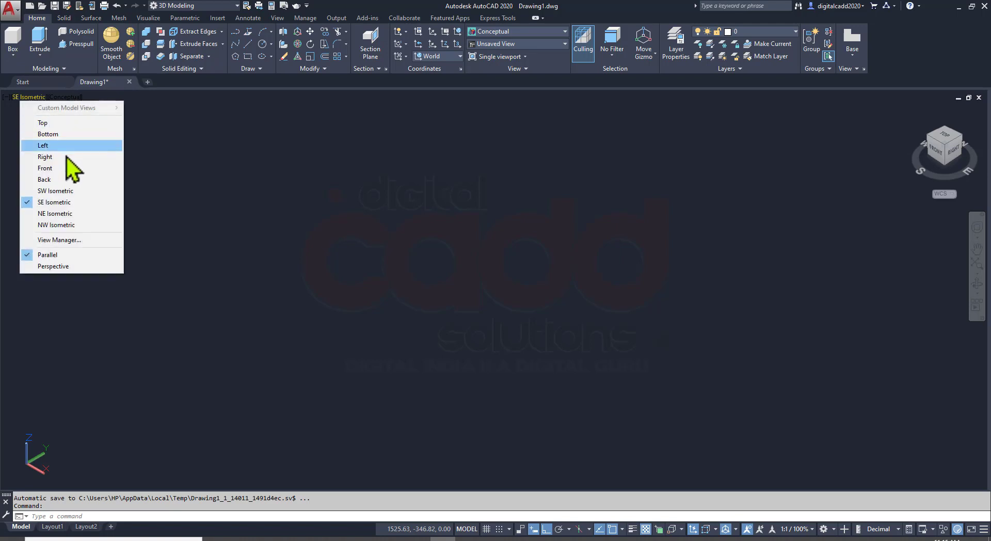
{"action": "left_click", "coordinate": [69, 157]}
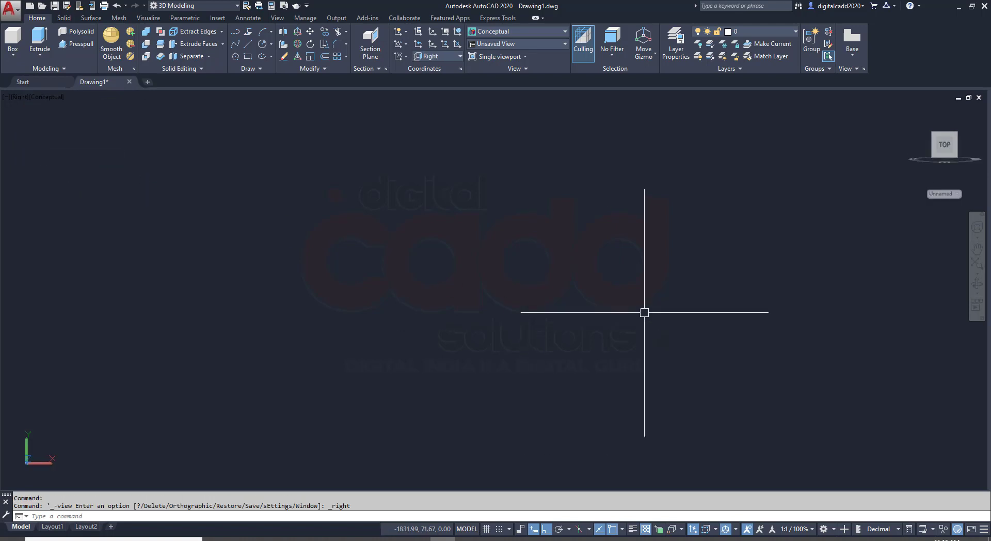
{"action": "left_click", "coordinate": [469, 539]}
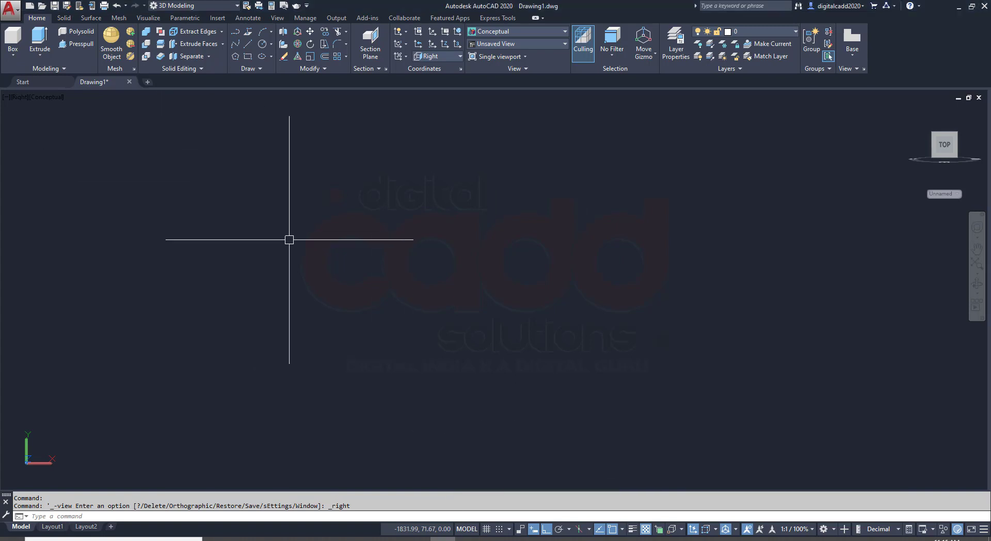
{"action": "type", "text": "c"}
{"action": "key", "text": "Return"}
{"action": "left_click", "coordinate": [396, 275]}
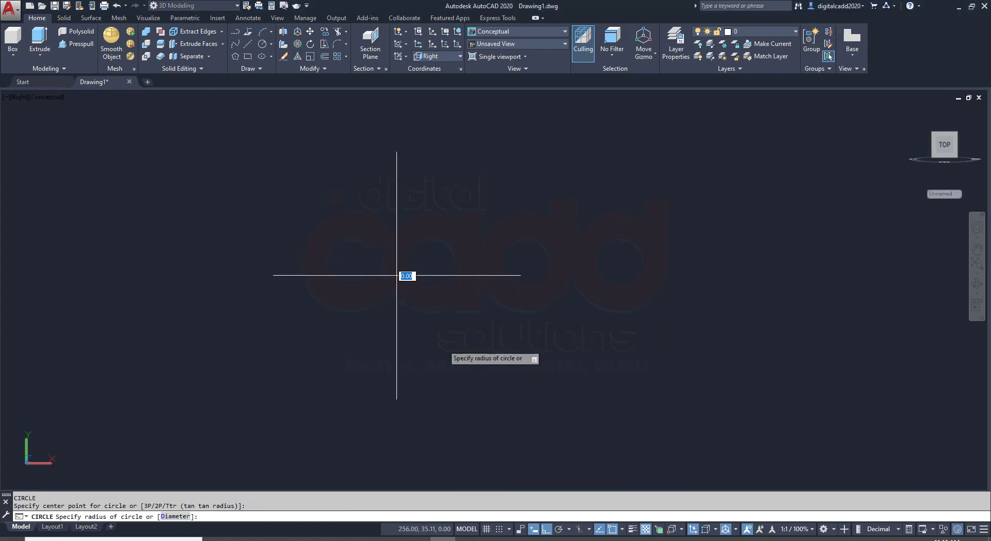
{"action": "type", "text": "d"}
{"action": "key", "text": "Return"}
{"action": "type", "text": "50"}
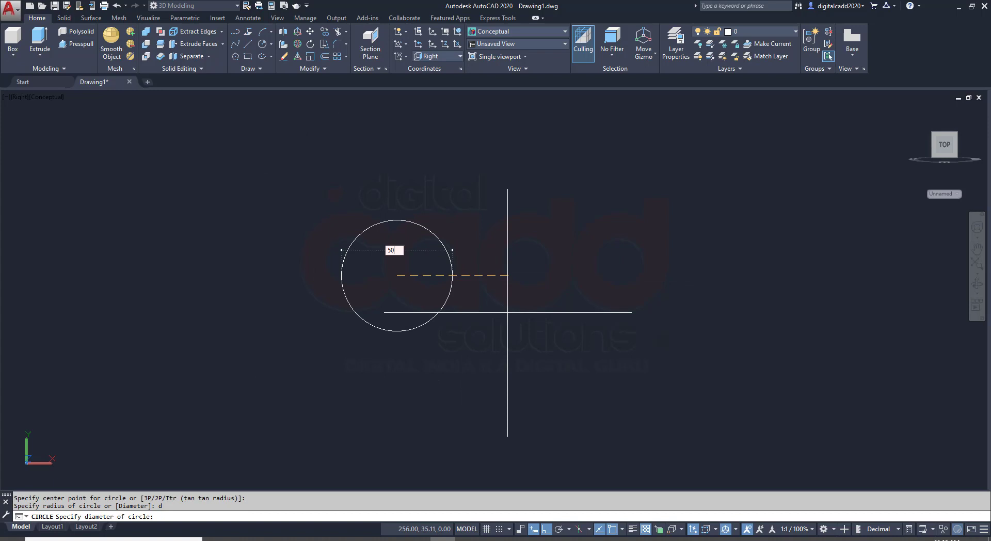
{"action": "key", "text": "Return"}
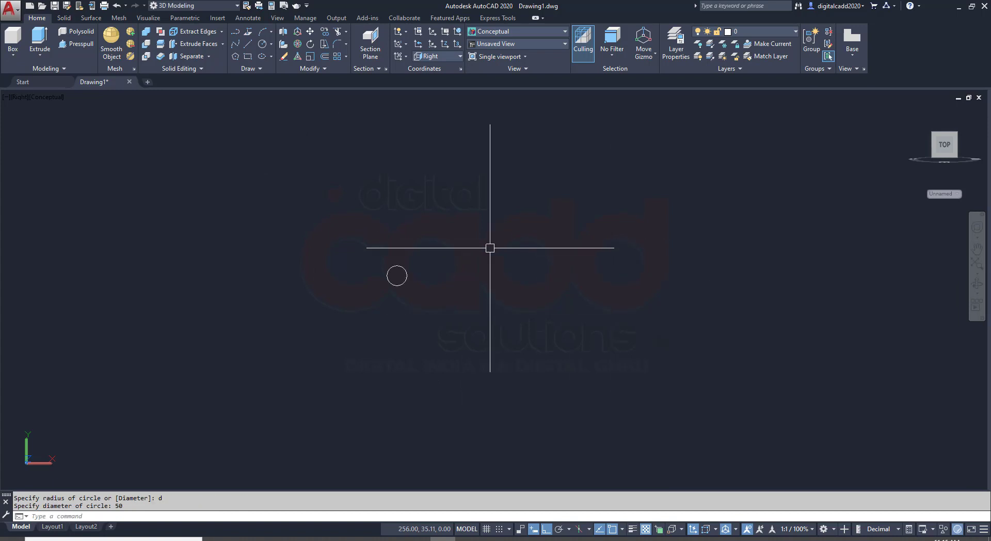
Draw a concentric circle of diameter 100 on the same centre
{"action": "key", "text": "Return"}
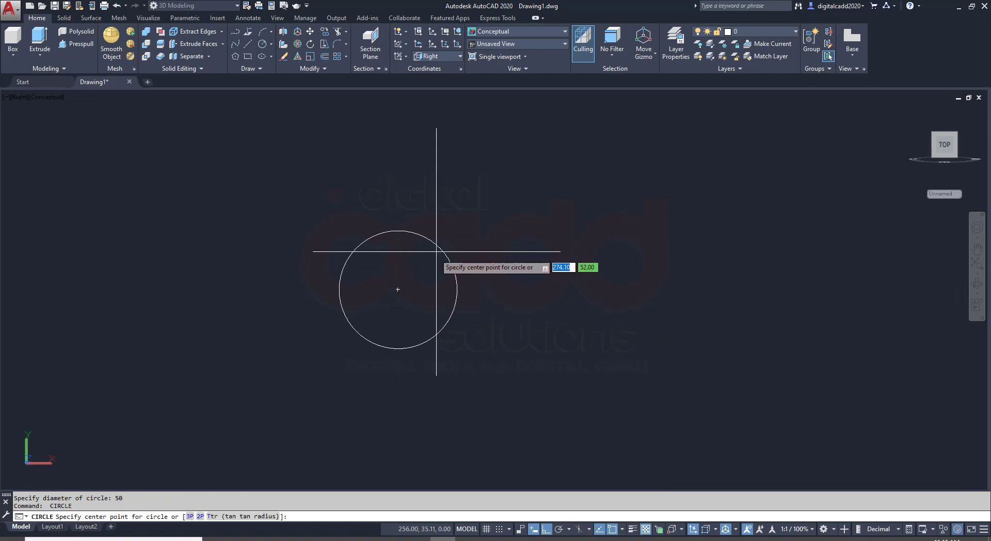
{"action": "left_click", "coordinate": [398, 289]}
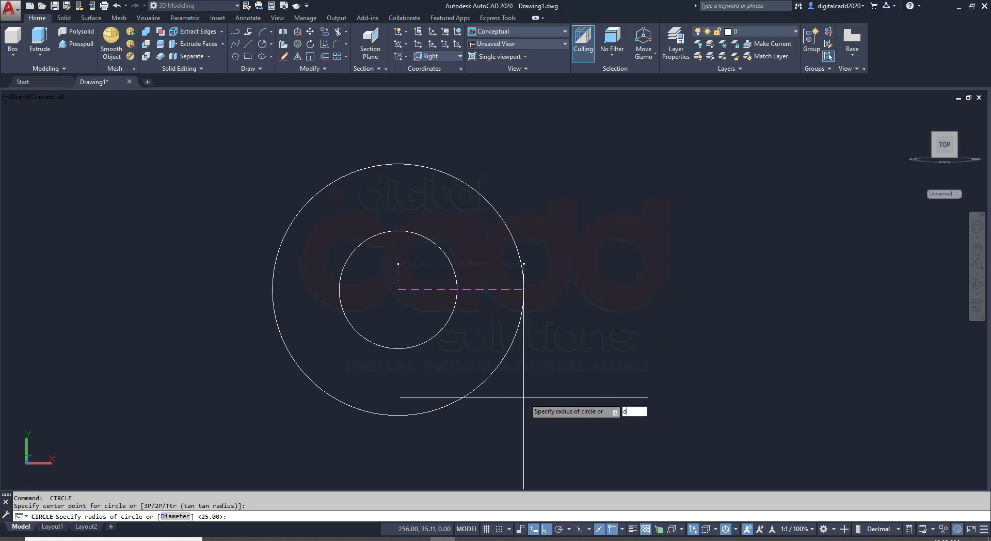
{"action": "type", "text": "d"}
{"action": "key", "text": "Return"}
{"action": "type", "text": "100"}
{"action": "key", "text": "Return"}
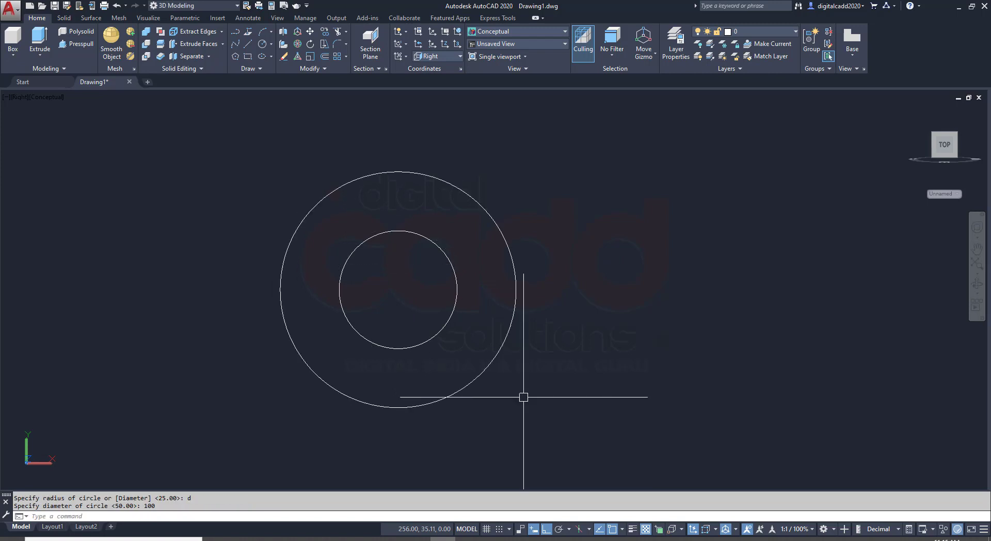
Add a concentric Ø145 circle and switch to the SE Isometric view
{"action": "key", "text": "Return"}
{"action": "key", "text": "alt+Tab"}
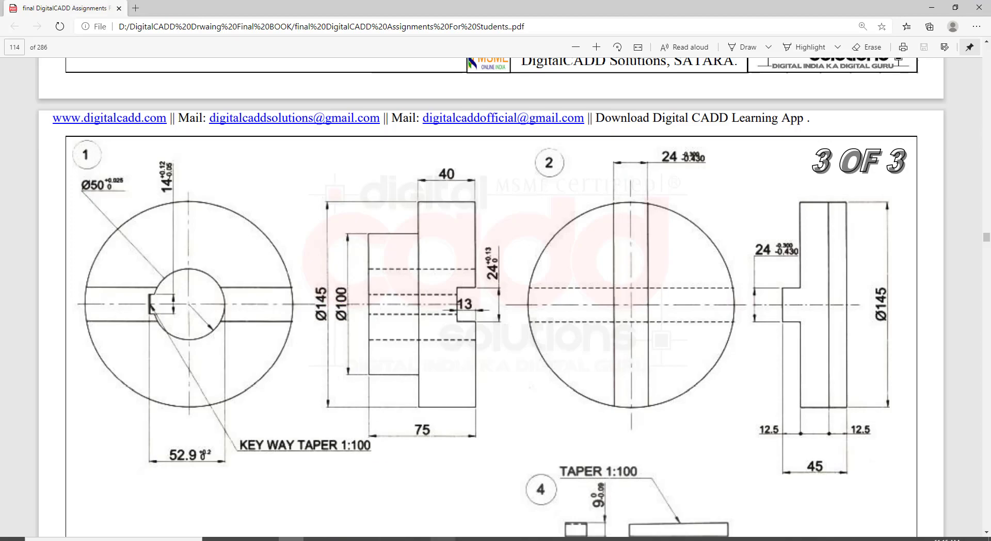
{"action": "key", "text": "alt+Tab"}
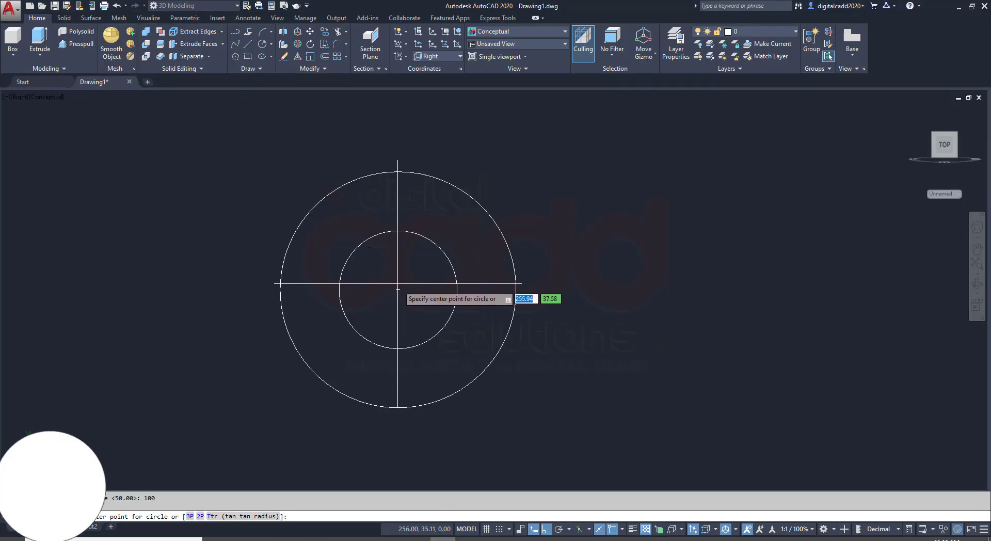
{"action": "left_click", "coordinate": [397, 289]}
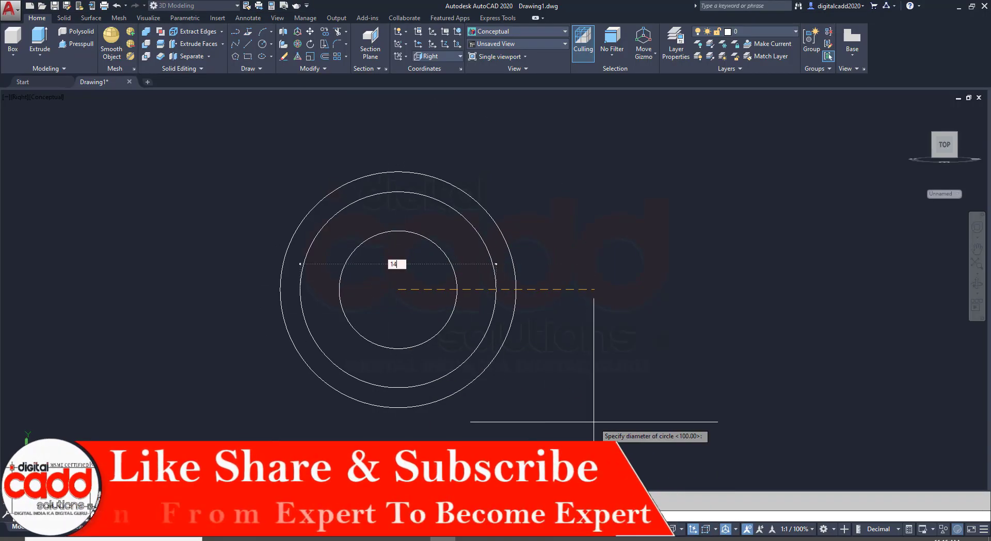
{"action": "type", "text": "145"}
{"action": "key", "text": "Return"}
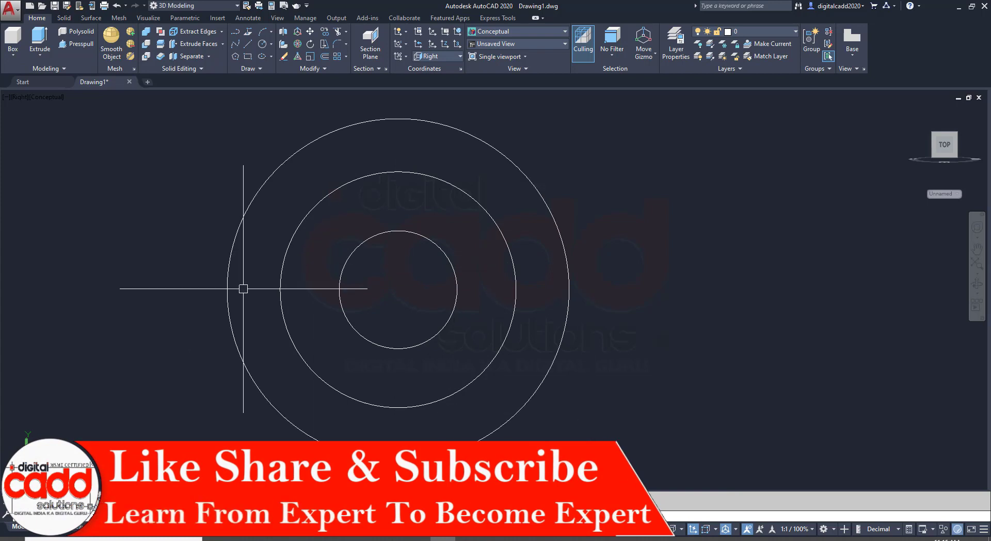
{"action": "left_click", "coordinate": [20, 97]}
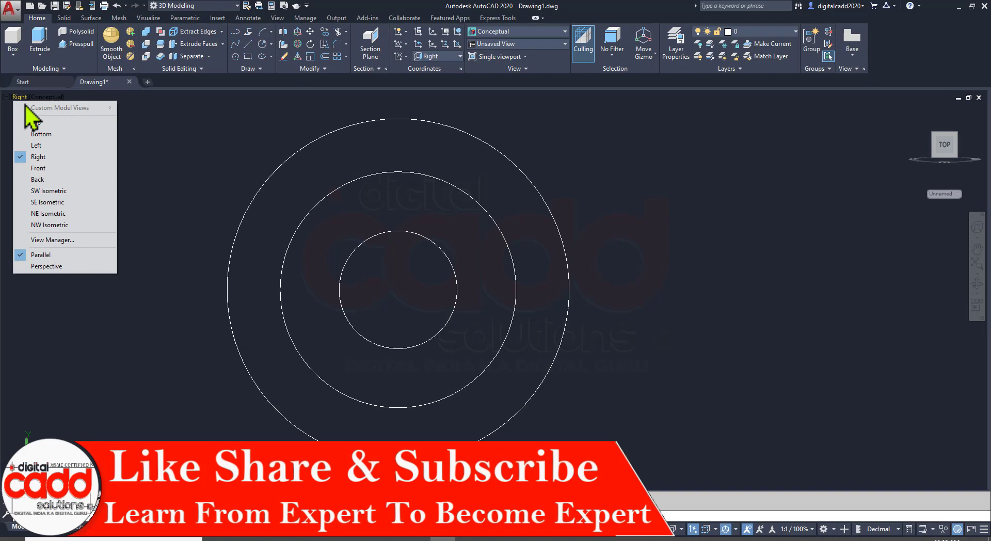
{"action": "left_click", "coordinate": [73, 202]}
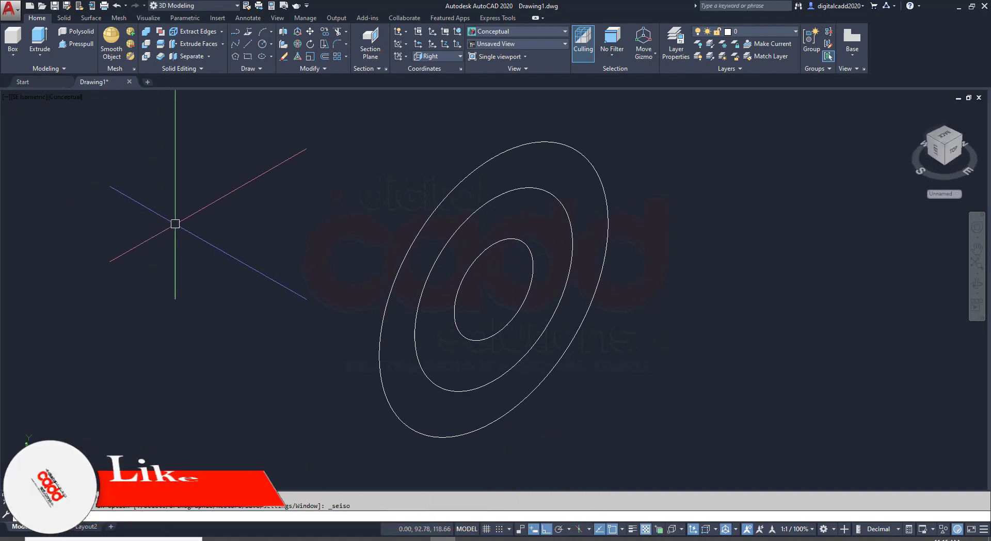
Press-pull the ring between the Ø50 and Ø100 circles 75 high to form the hub
{"action": "scroll", "coordinate": [351, 272], "scroll_direction": "down", "scroll_amount": 2}
{"action": "middle_click_drag", "start_coordinate": [361, 272], "coordinate": [406, 247]}
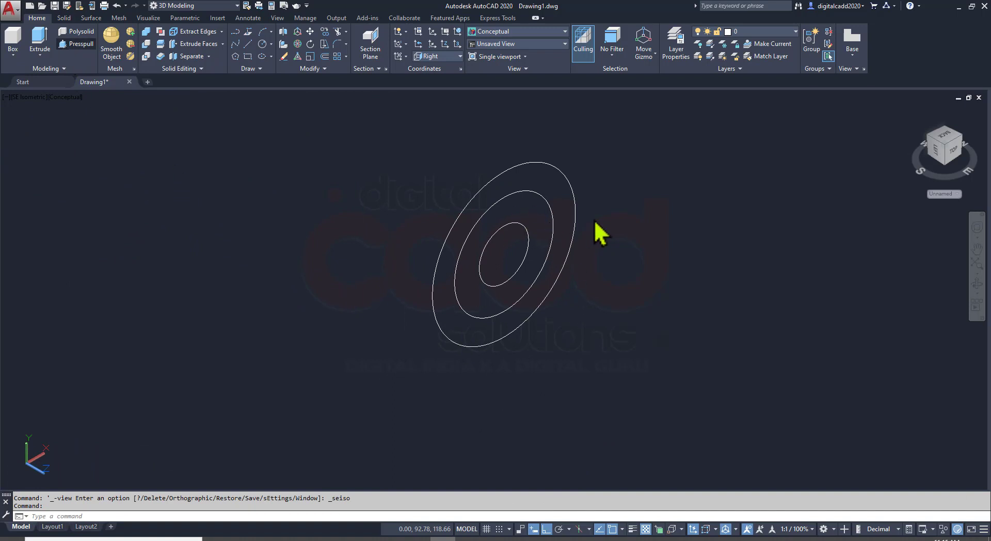
{"action": "key", "text": "ctrl+shift+e"}
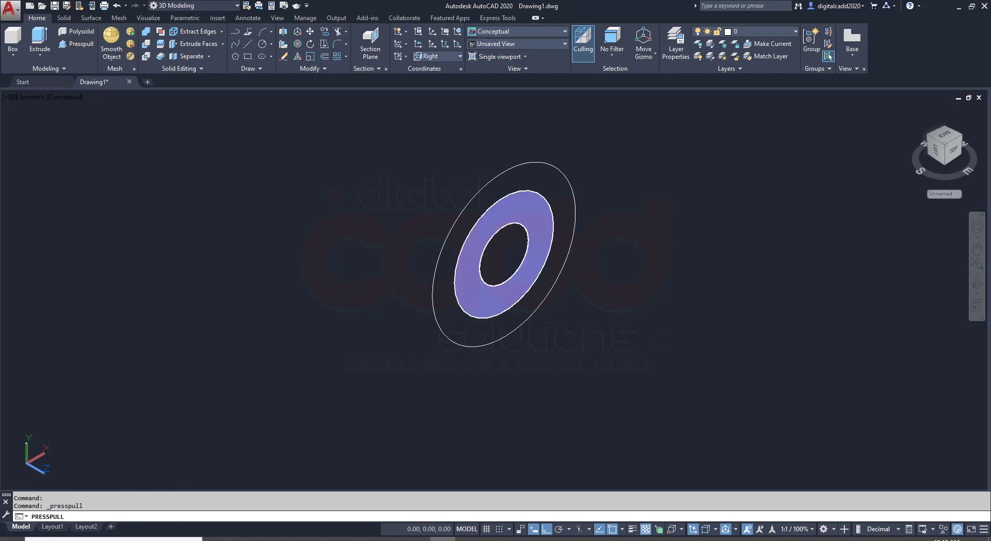
{"action": "left_click", "coordinate": [540, 232]}
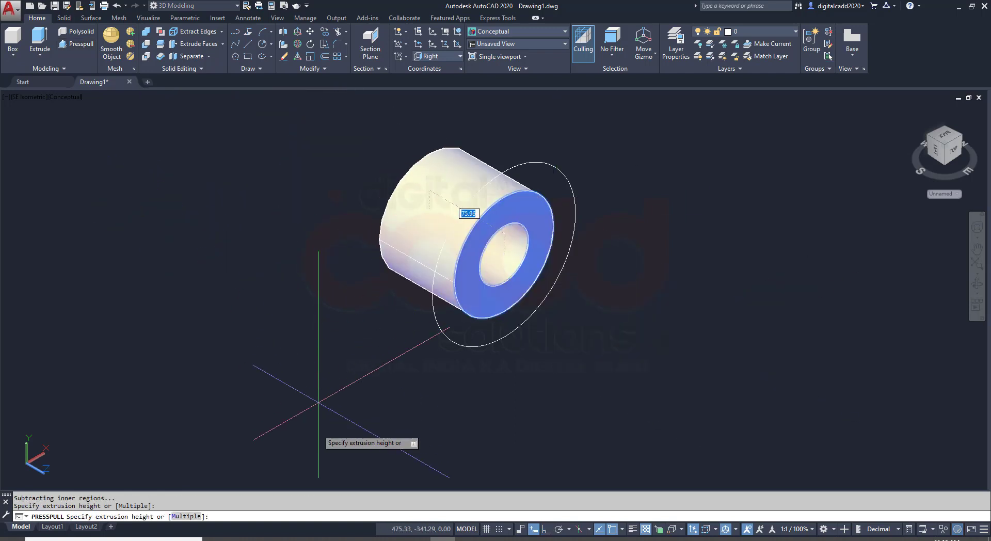
{"action": "key", "text": "alt+Tab"}
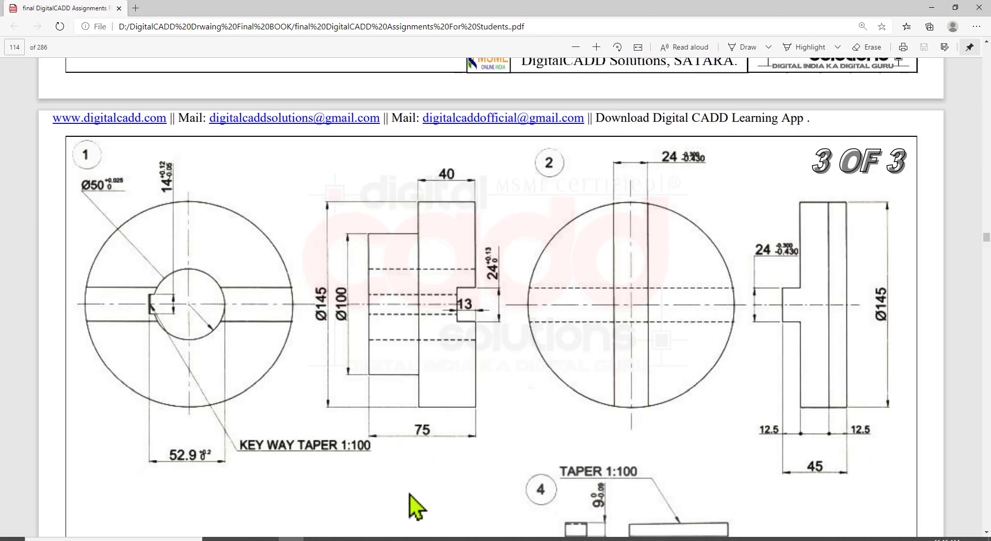
{"action": "left_click_drag", "start_coordinate": [391, 412], "coordinate": [443, 445]}
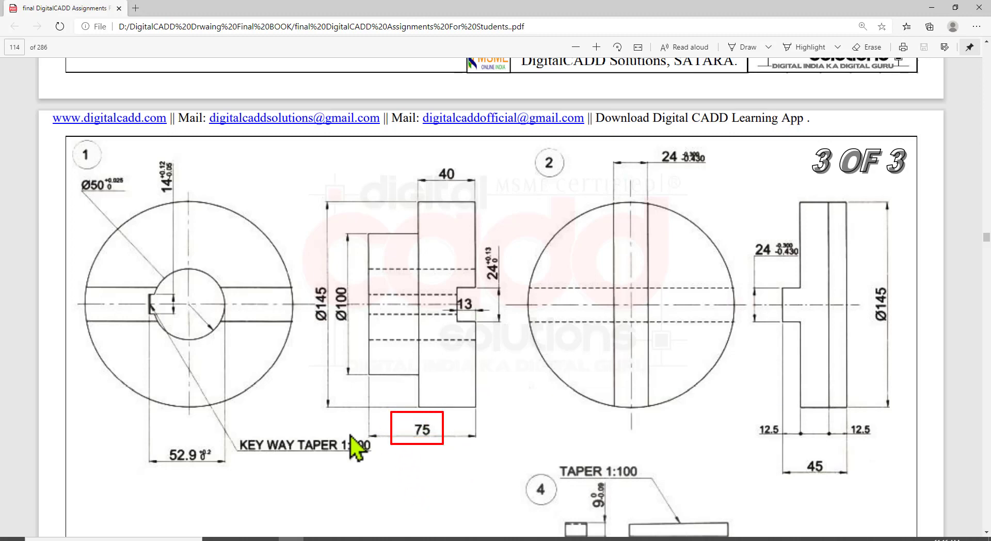
{"action": "key", "text": "Escape"}
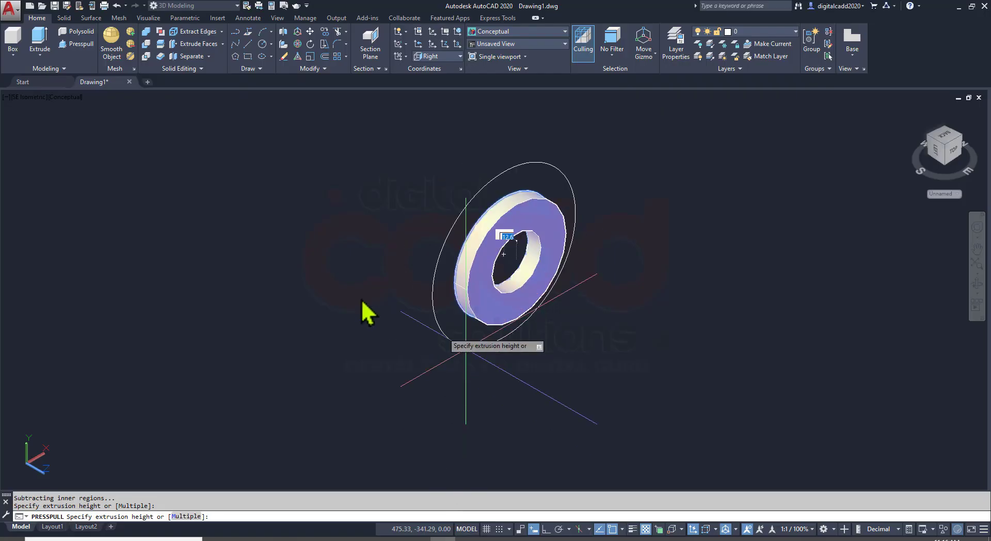
{"action": "key", "text": "Return"}
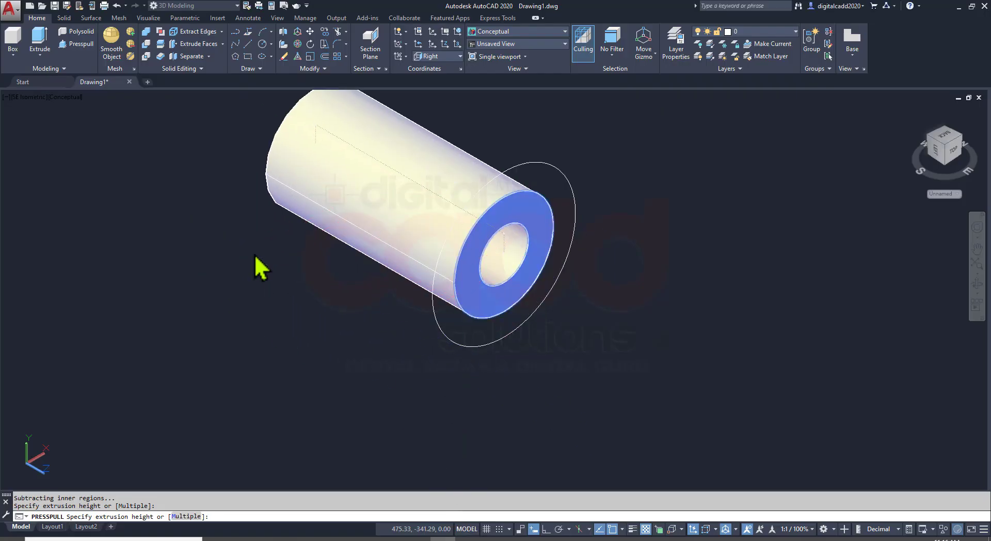
Press-pull the outer ring 40 high into the Ø145 flange and orbit to inspect it
{"action": "left_click", "coordinate": [556, 198]}
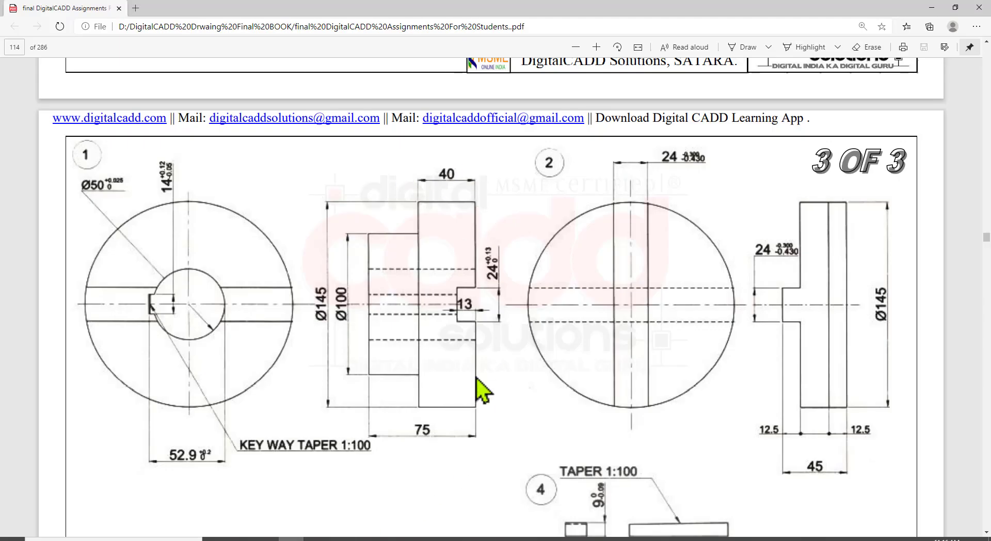
{"action": "left_click", "coordinate": [443, 538]}
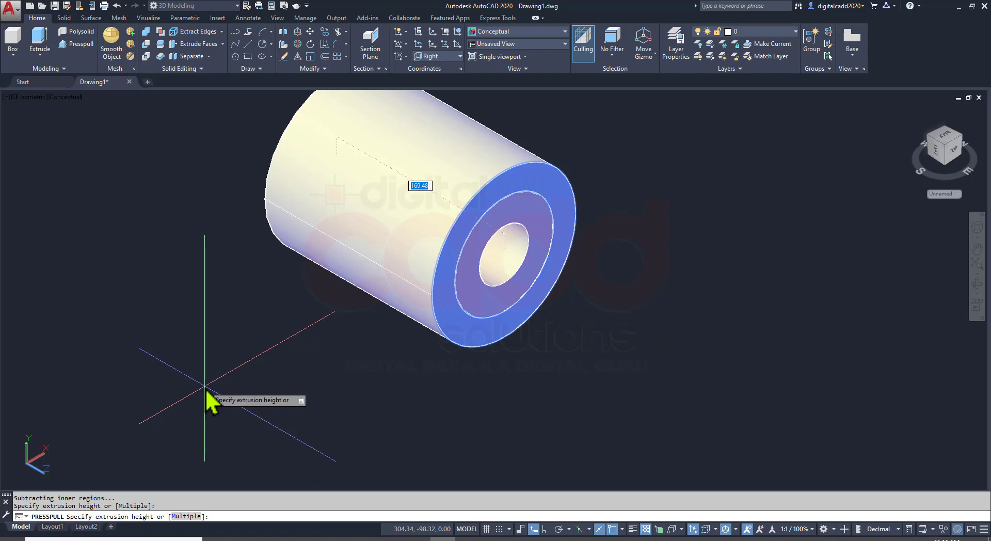
{"action": "key", "text": "Return"}
{"action": "key", "text": "Return"}
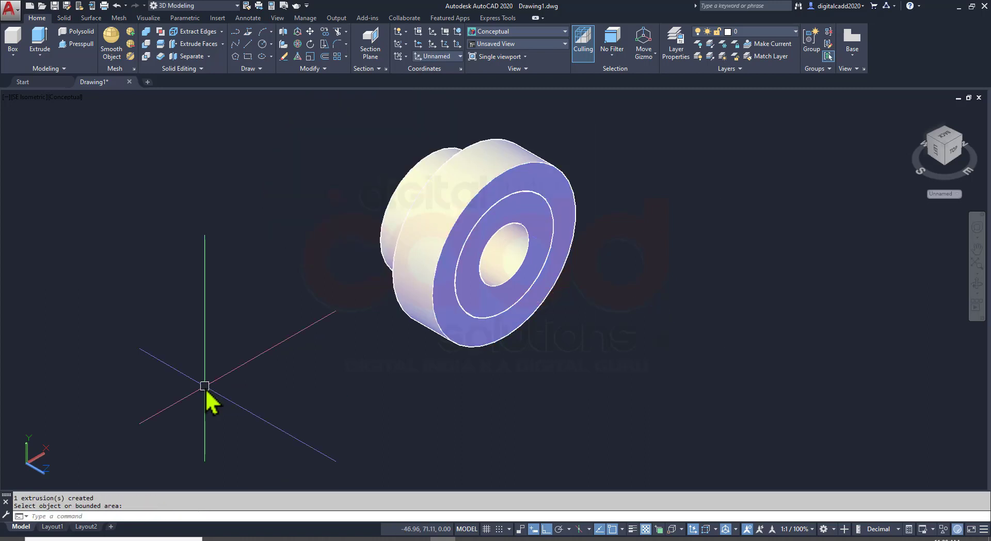
{"action": "middle_click_drag", "start_coordinate": [480, 300], "coordinate": [449, 359]}
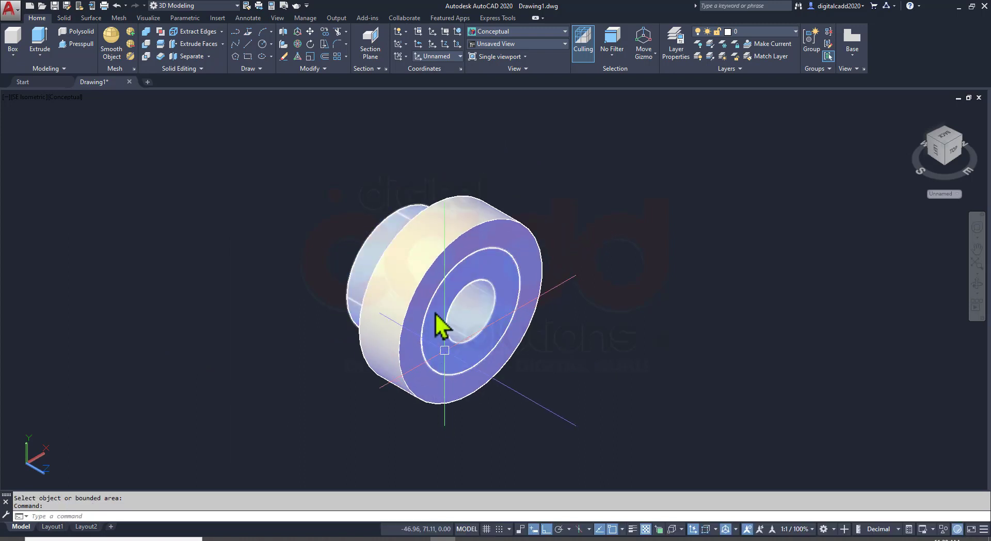
{"action": "mouse_move", "coordinate": [436, 314]}
{"action": "middle_mouse_down", "text": "shift"}
{"action": "mouse_move", "coordinate": [540, 299]}
{"action": "mouse_move", "coordinate": [549, 288]}
{"action": "mouse_move", "coordinate": [432, 307]}
{"action": "middle_mouse_up", "text": "shift"}
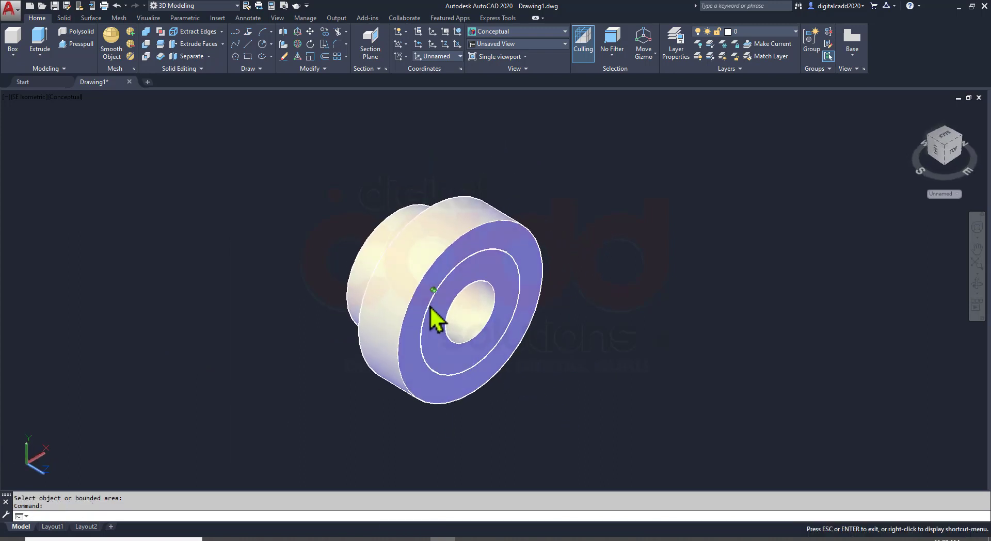
{"action": "key", "text": "Escape"}
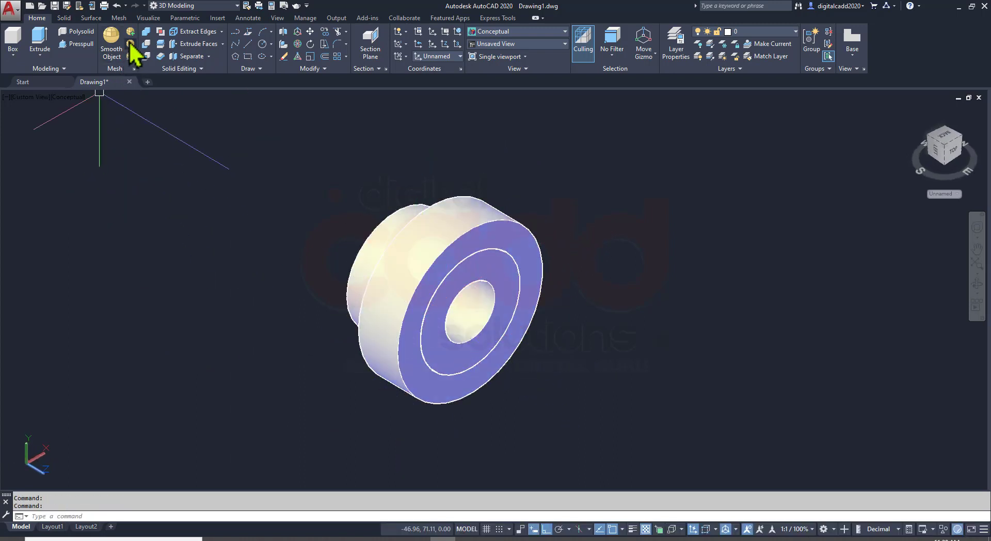
Union the hub and flange solids into a single solid
{"action": "left_click", "coordinate": [148, 35]}
{"action": "left_click", "coordinate": [517, 161]}
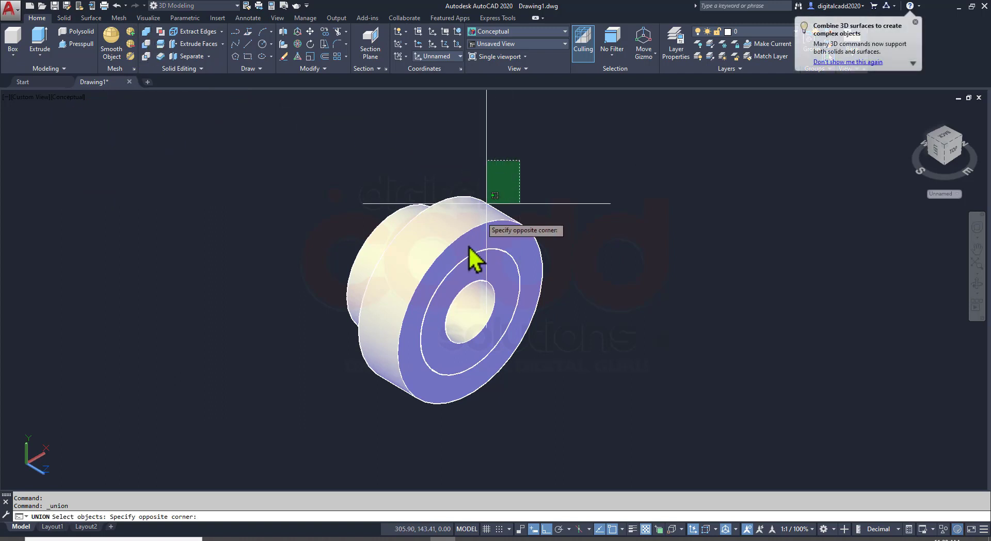
{"action": "left_click", "coordinate": [352, 398]}
{"action": "key", "text": "Return"}
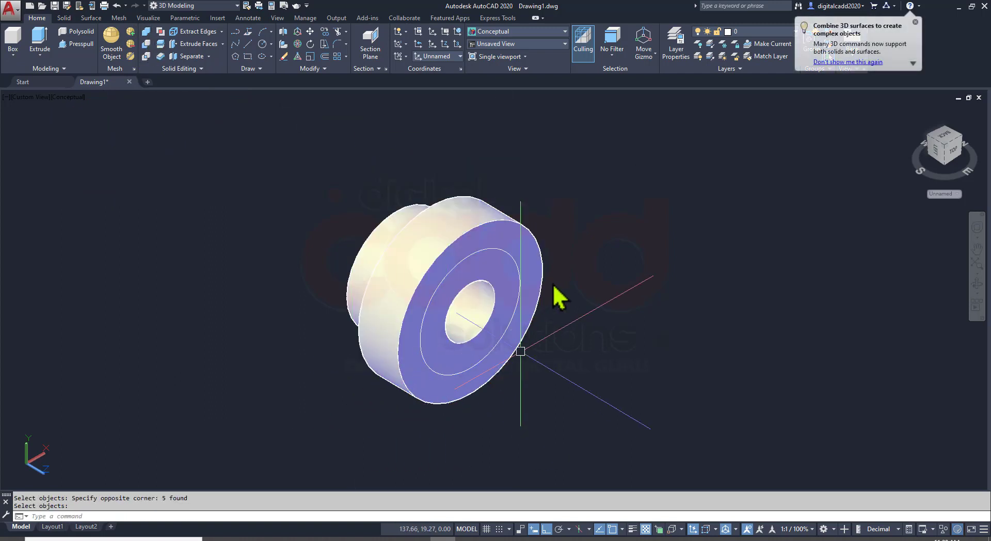
Delete the leftover circles and check the assignment drawing PDF
{"action": "left_click", "coordinate": [403, 142]}
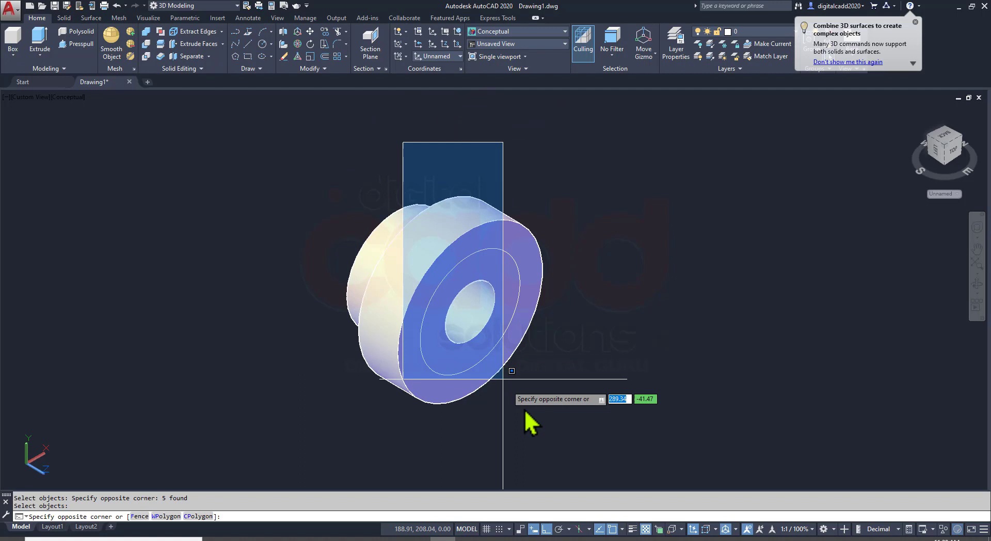
{"action": "left_click", "coordinate": [585, 431]}
{"action": "key", "text": "Delete"}
{"action": "left_click", "coordinate": [361, 153]}
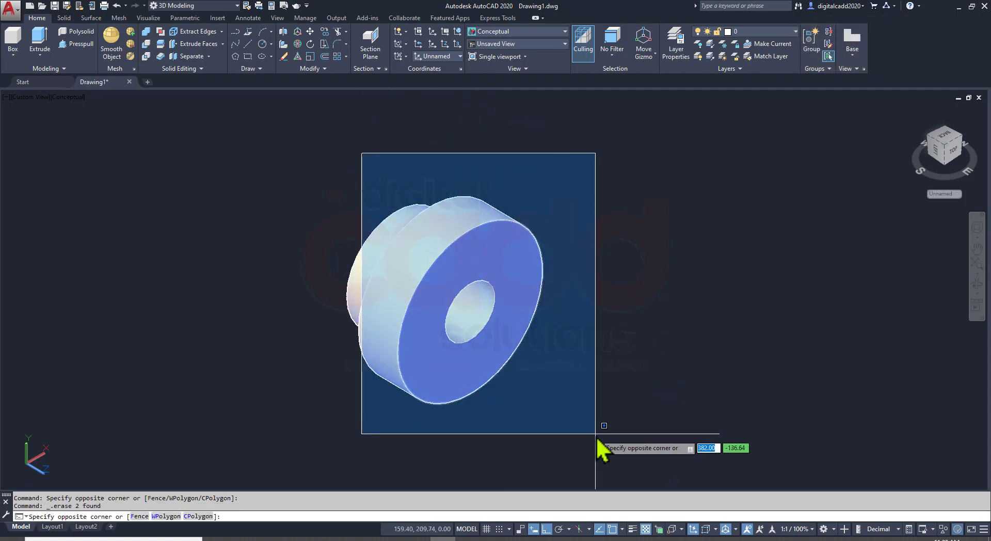
{"action": "left_click", "coordinate": [595, 435]}
{"action": "key", "text": "Delete"}
{"action": "mouse_move", "coordinate": [432, 283]}
{"action": "middle_mouse_down", "text": "shift"}
{"action": "mouse_move", "coordinate": [441, 297]}
{"action": "mouse_move", "coordinate": [441, 153]}
{"action": "mouse_move", "coordinate": [431, 336]}
{"action": "mouse_move", "coordinate": [402, 203]}
{"action": "mouse_move", "coordinate": [666, 300]}
{"action": "mouse_move", "coordinate": [427, 326]}
{"action": "mouse_move", "coordinate": [442, 294]}
{"action": "middle_mouse_up", "text": "shift"}
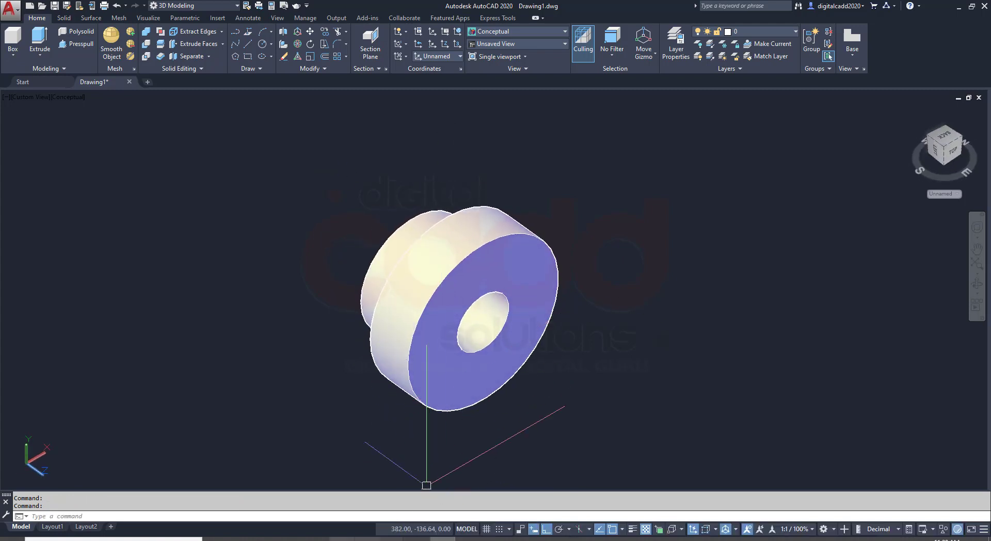
{"action": "key", "text": "F10"}
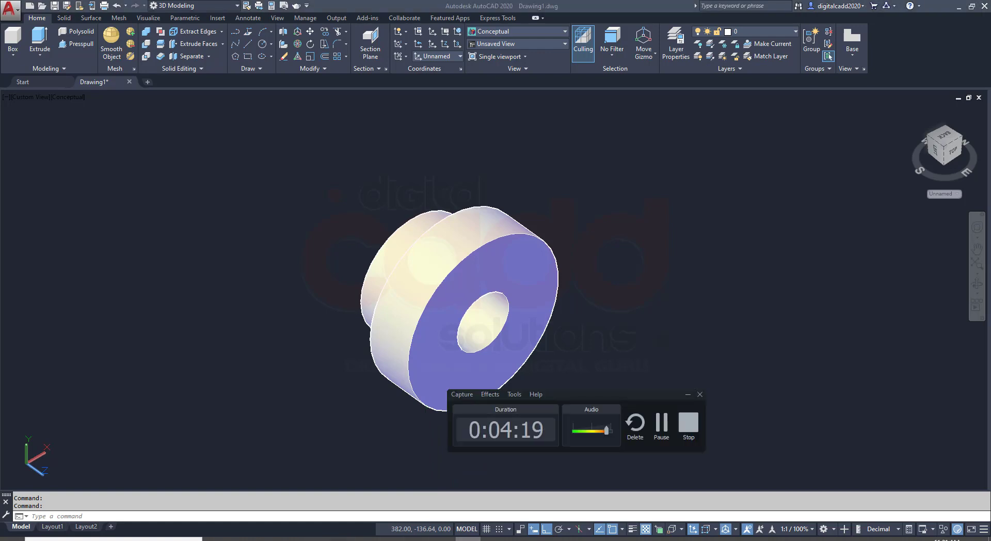
{"action": "key", "text": "F10"}
{"action": "key", "text": "alt+Tab"}
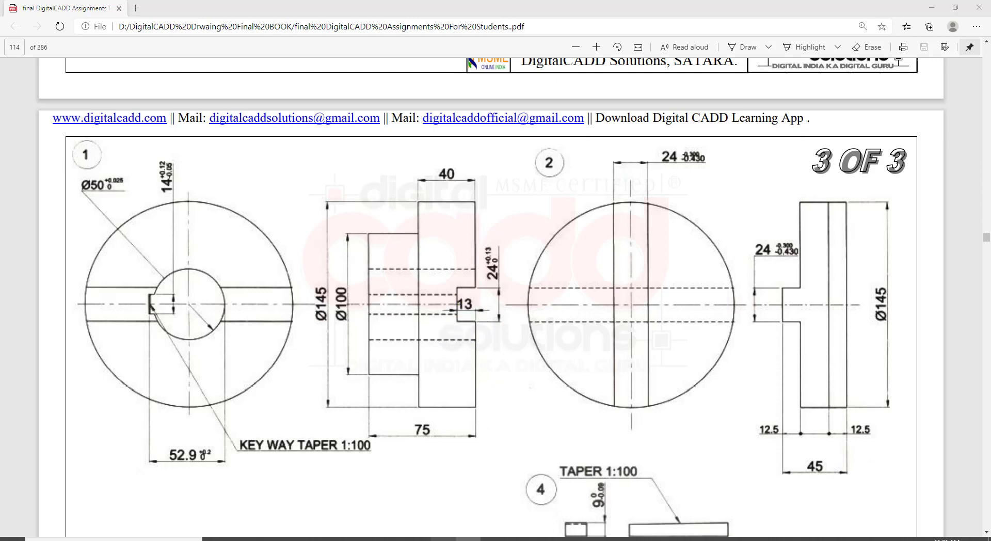
{"action": "left_click", "coordinate": [442, 537]}
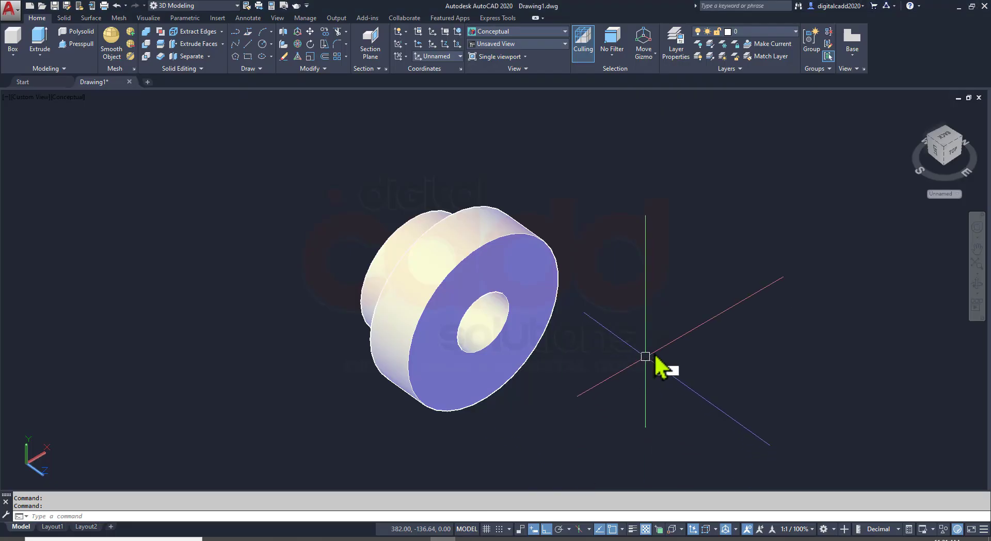
Draw a line across the flange face through the centre, edge to edge
{"action": "type", "text": "l"}
{"action": "key", "text": "Return"}
{"action": "left_click", "coordinate": [558, 279]}
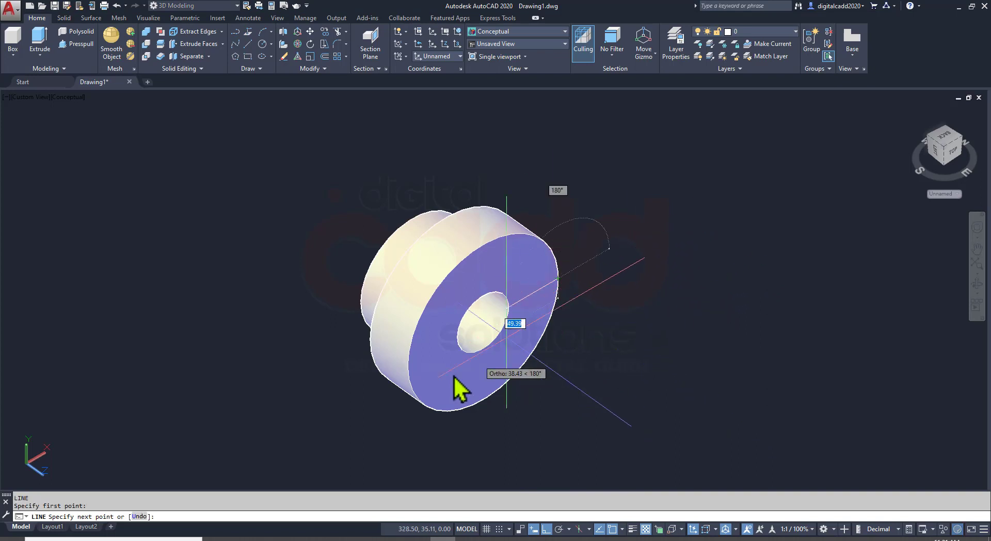
{"action": "left_click", "coordinate": [410, 377]}
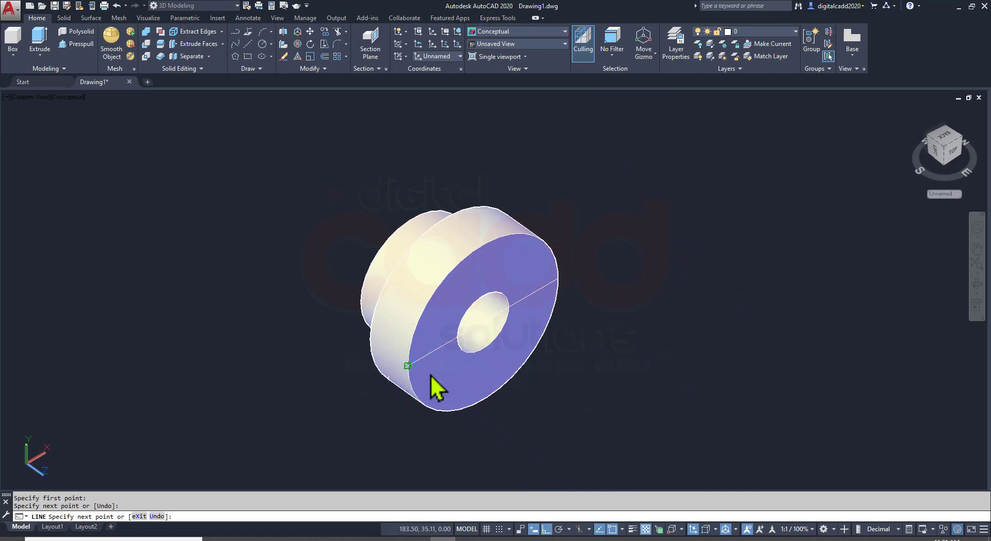
{"action": "key", "text": "Return"}
{"action": "middle_click_drag", "start_coordinate": [631, 316], "coordinate": [586, 320], "text": "shift"}
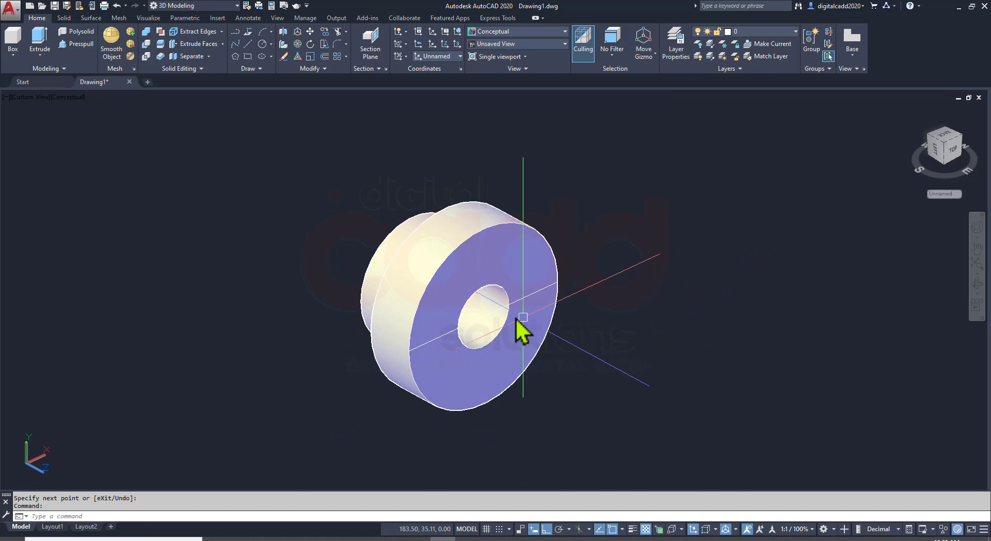
Copy the centre line 12 units to each side
{"action": "left_click", "coordinate": [498, 309]}
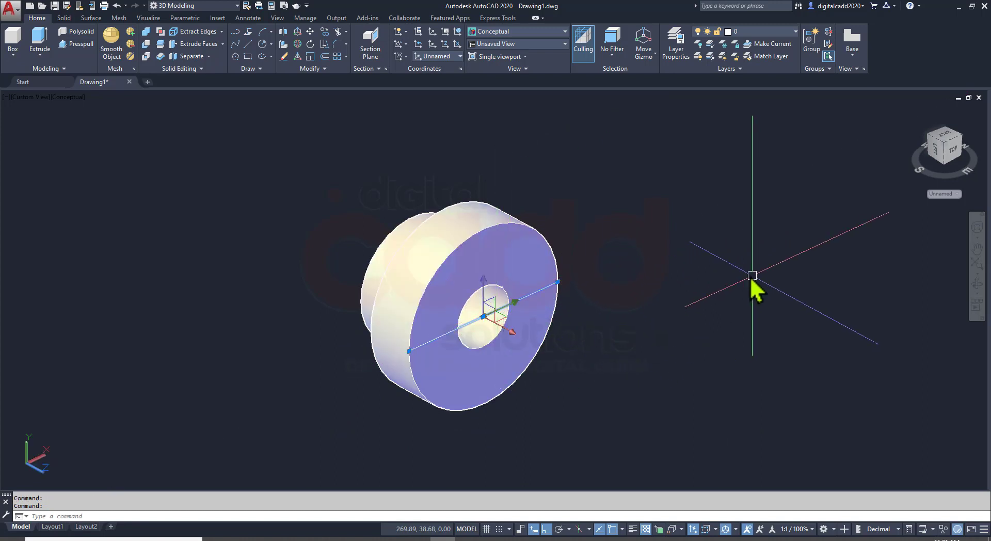
{"action": "type", "text": "co"}
{"action": "key", "text": "Return"}
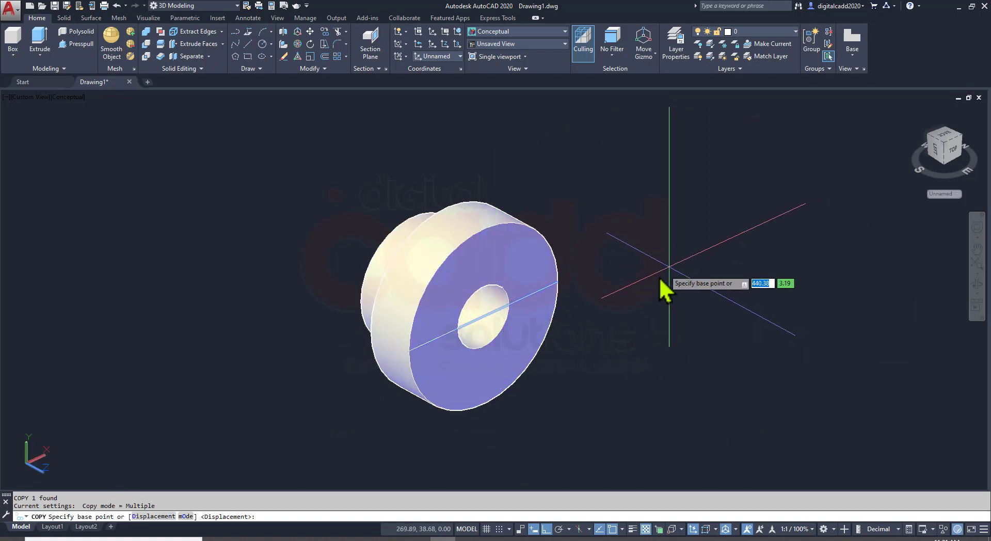
{"action": "left_click", "coordinate": [642, 290]}
{"action": "type", "text": "12"}
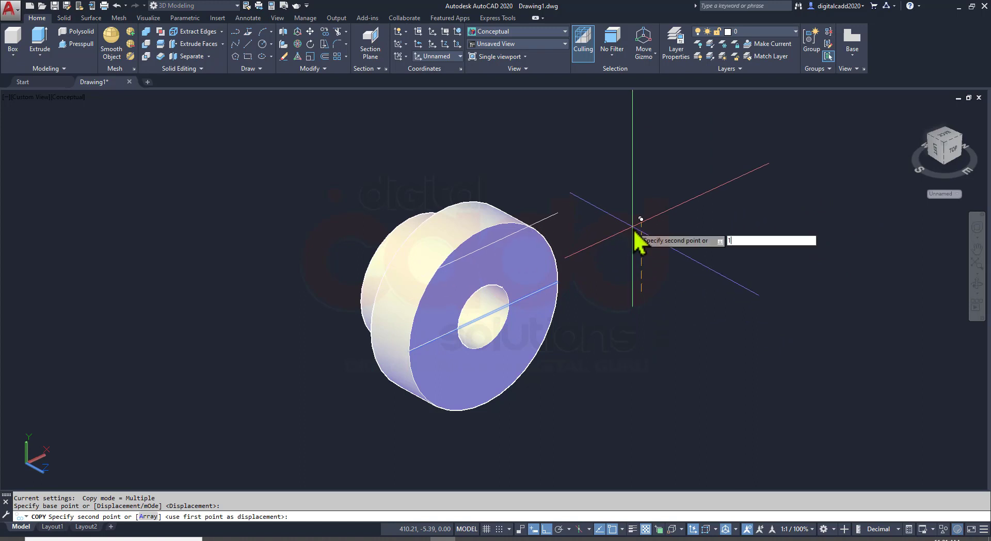
{"action": "key", "text": "Return"}
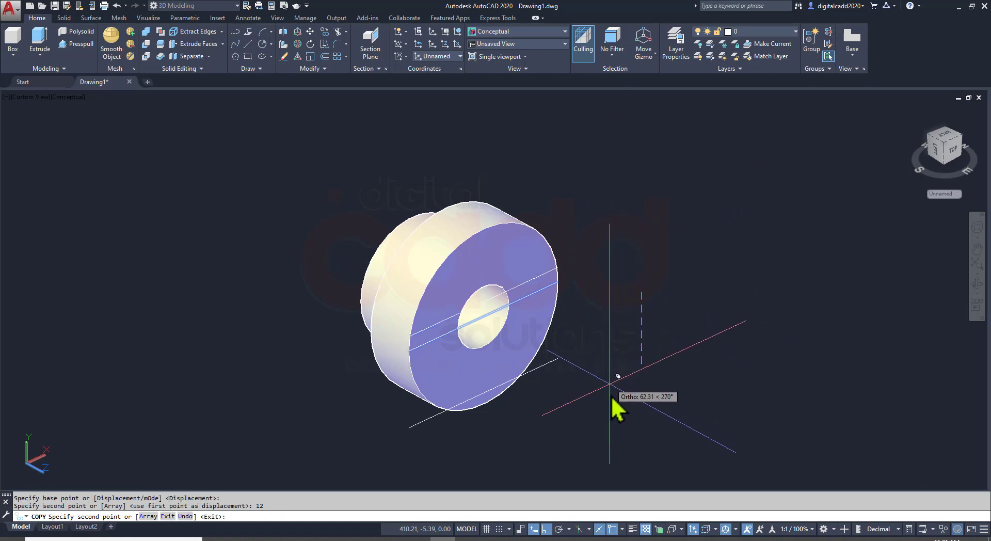
{"action": "type", "text": "12"}
{"action": "key", "text": "Return"}
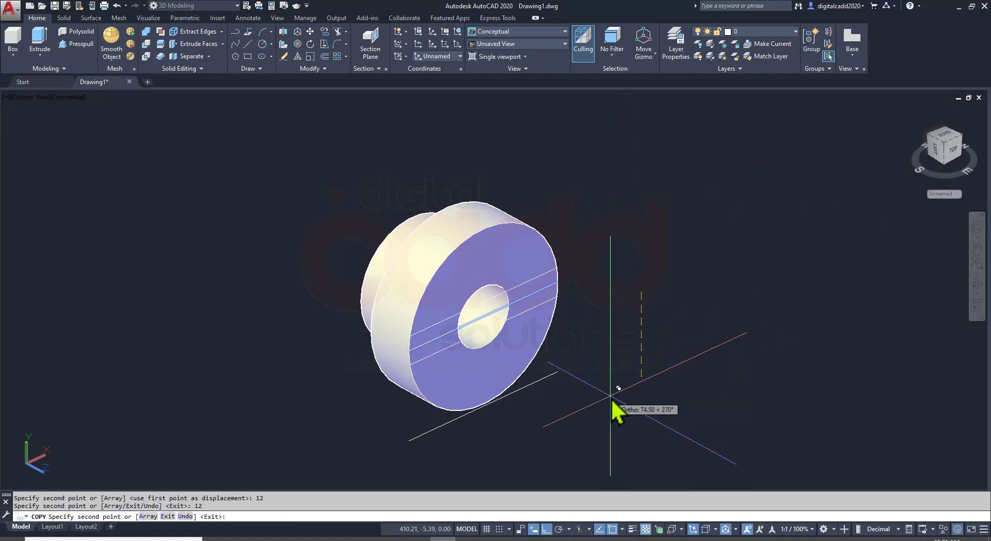
{"action": "key", "text": "Return"}
Delete the middle line, leaving the two parallel lines
{"action": "scroll", "coordinate": [505, 348], "scroll_direction": "up", "scroll_amount": 2}
{"action": "scroll", "coordinate": [494, 295], "scroll_direction": "up", "scroll_amount": 3}
{"action": "left_click", "coordinate": [494, 289]}
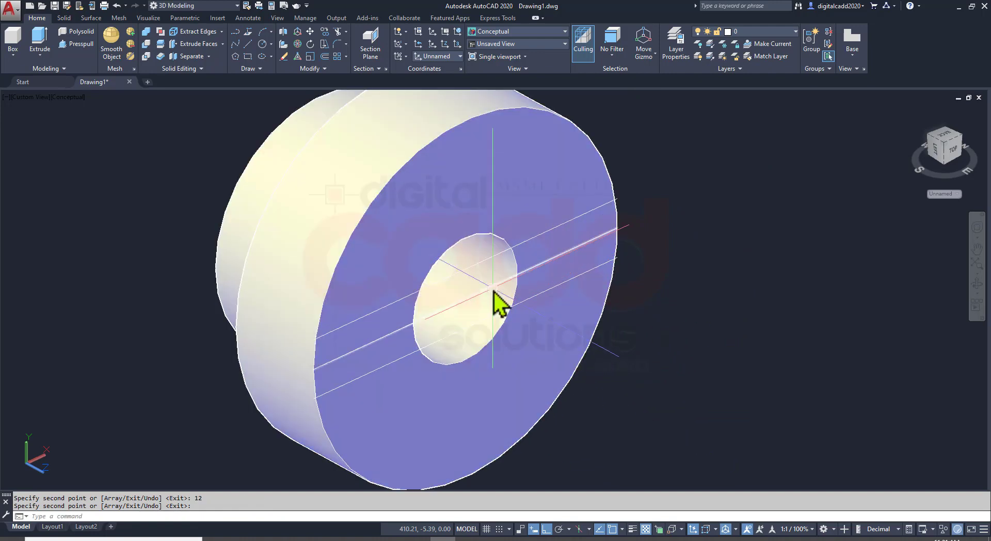
{"action": "key", "text": "Delete"}
{"action": "scroll", "coordinate": [607, 308], "scroll_direction": "down", "scroll_amount": 2}
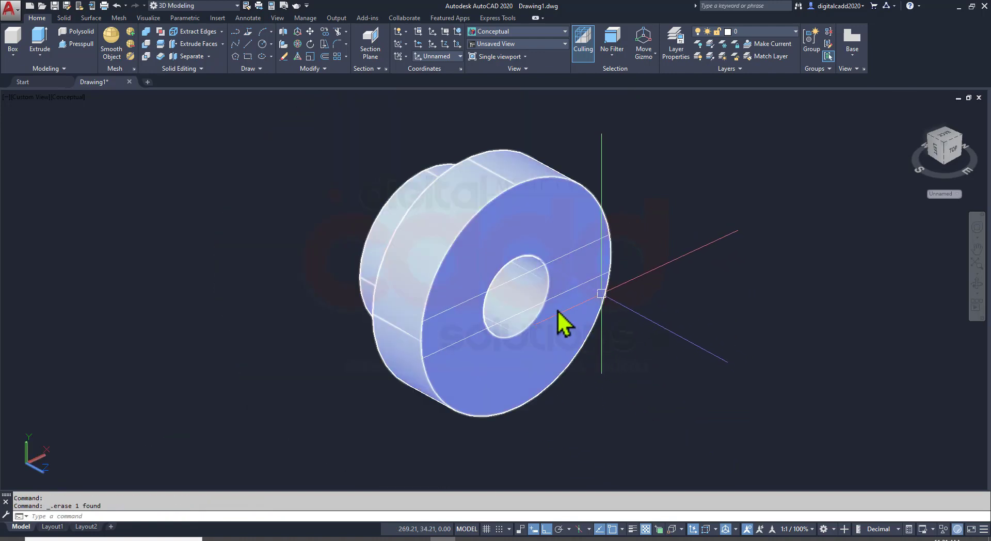
Press-pull the strip between the lines 13 deep to cut the slot
{"action": "left_click", "coordinate": [75, 45]}
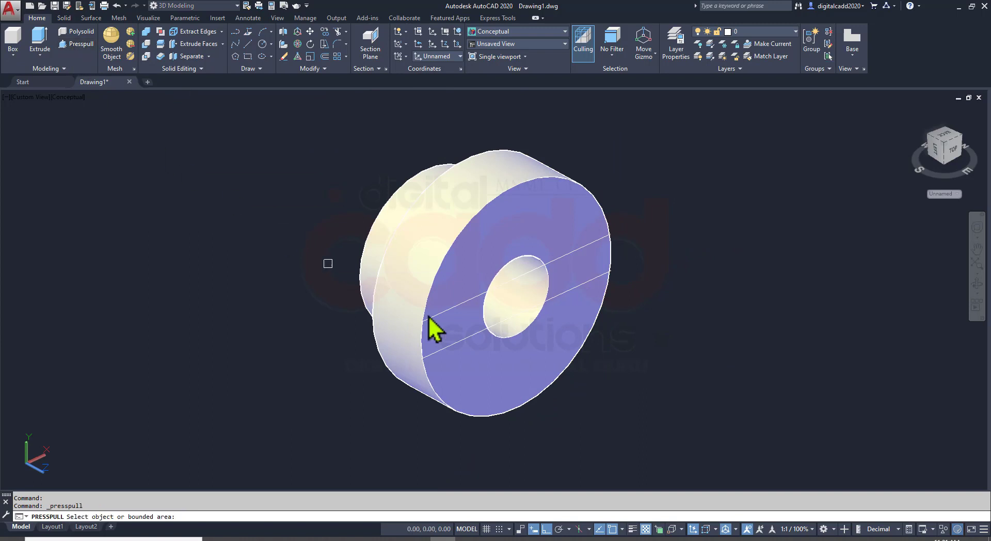
{"action": "left_click", "coordinate": [581, 266]}
{"action": "type", "text": "13"}
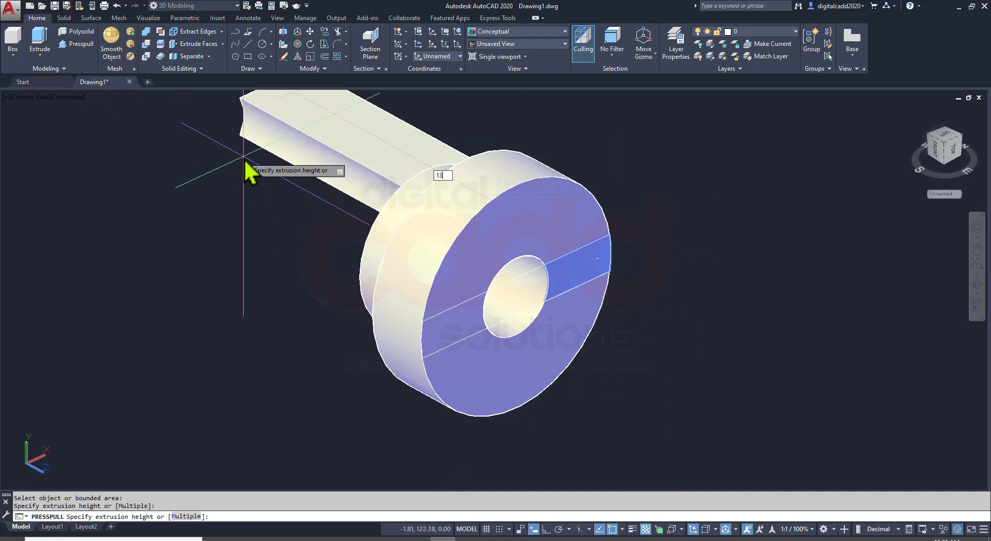
{"action": "key", "text": "Return"}
{"action": "left_click", "coordinate": [442, 343]}
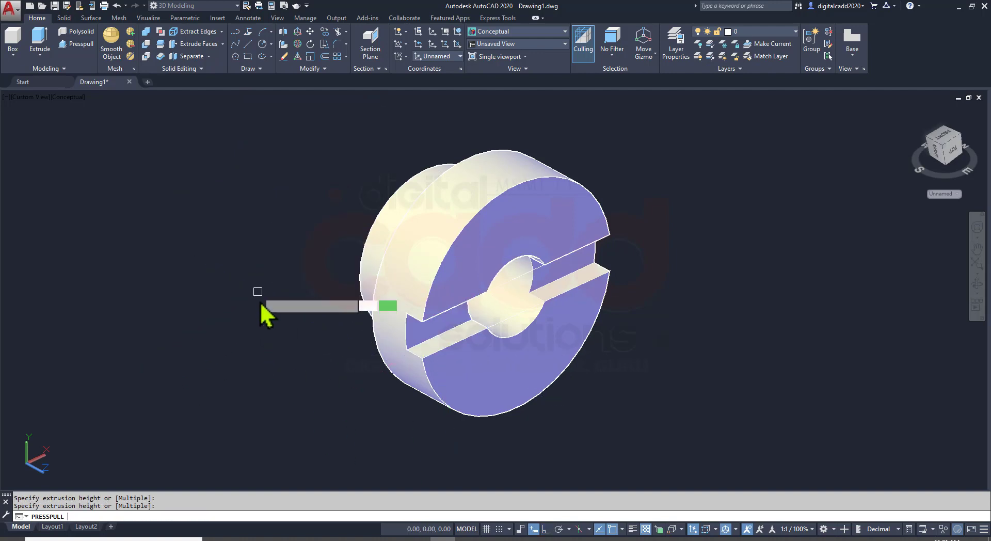
{"action": "left_click", "coordinate": [261, 303]}
{"action": "mouse_move", "coordinate": [628, 354]}
{"action": "middle_mouse_down", "text": "shift"}
{"action": "mouse_move", "coordinate": [629, 329]}
{"action": "mouse_move", "coordinate": [665, 349]}
{"action": "middle_mouse_up", "text": "shift"}
{"action": "key", "text": "Escape"}
Delete the two leftover pieces beside the slot and bring up Save Drawing As
{"action": "left_click", "coordinate": [436, 89]}
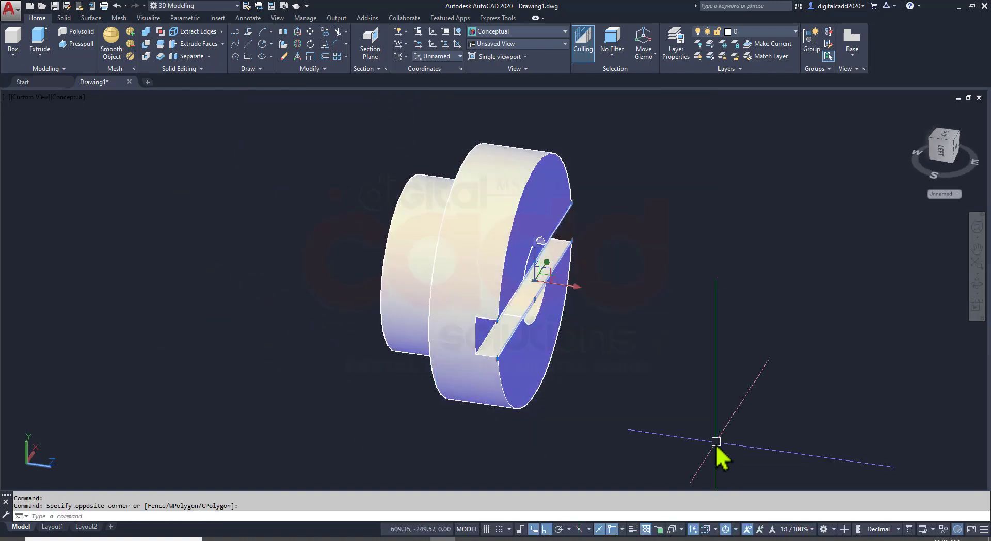
{"action": "key", "text": "Delete"}
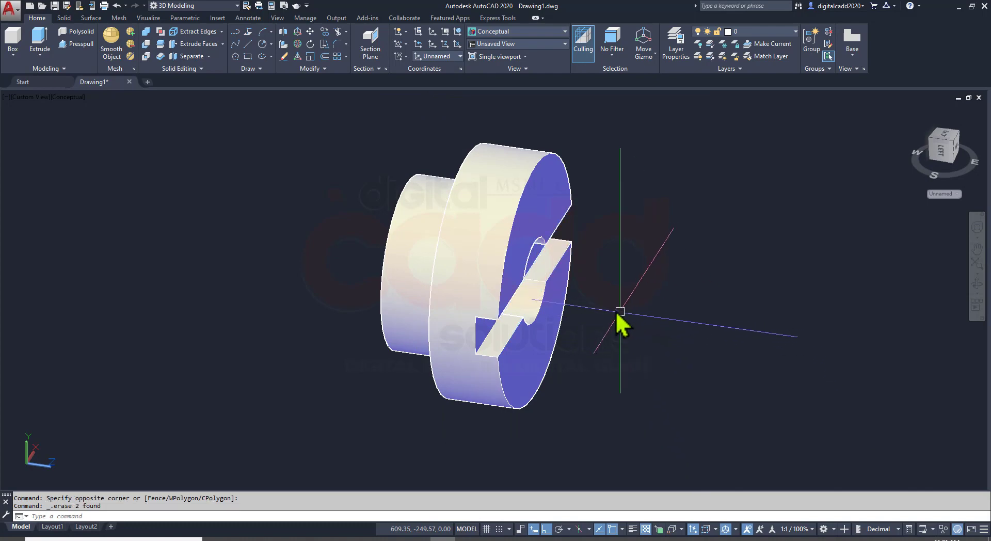
{"action": "mouse_move", "coordinate": [620, 311]}
{"action": "middle_mouse_down", "text": "shift"}
{"action": "mouse_move", "coordinate": [537, 321]}
{"action": "mouse_move", "coordinate": [562, 319]}
{"action": "middle_mouse_up", "text": "shift"}
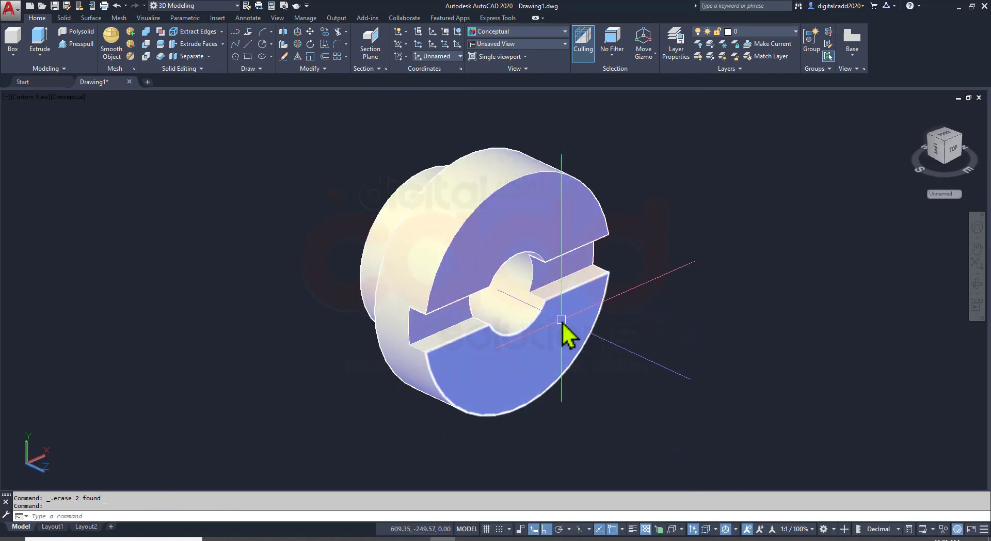
{"action": "key", "text": "ctrl+s"}
{"action": "type", "text": "old hums couplings"}
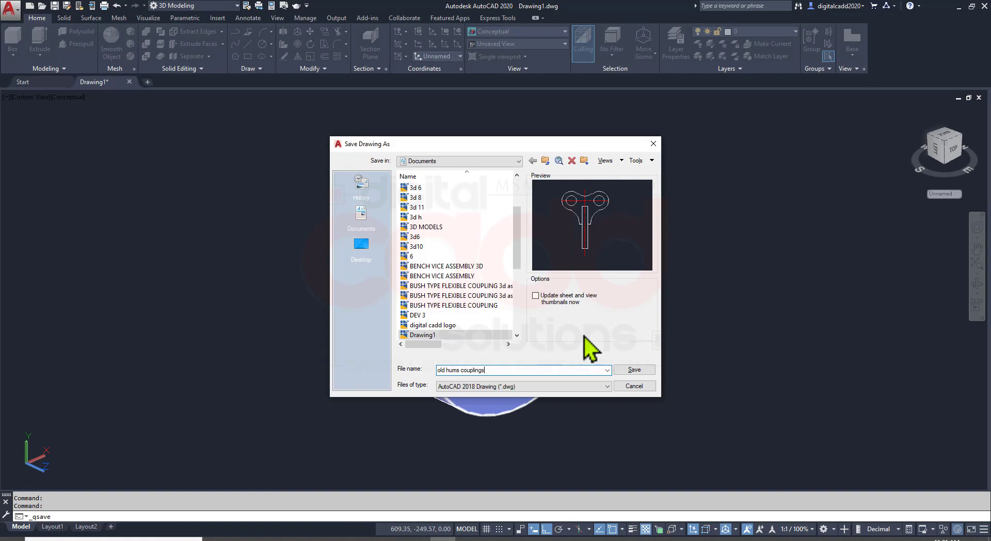
Save as 'old hums couplings.dwg' and reset to the SE Isometric view
{"action": "key", "text": "Return"}
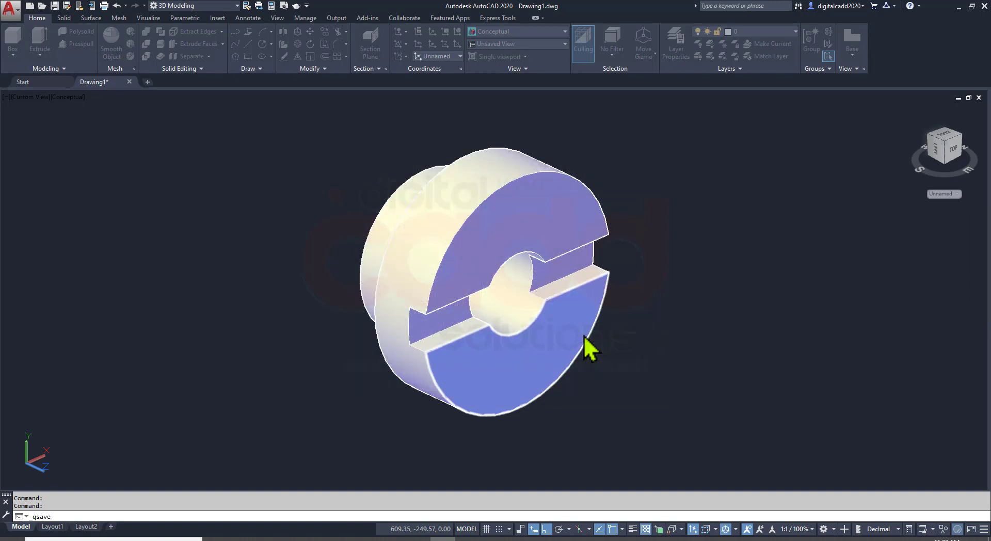
{"action": "middle_click_drag", "start_coordinate": [470, 314], "coordinate": [451, 326], "text": "shift"}
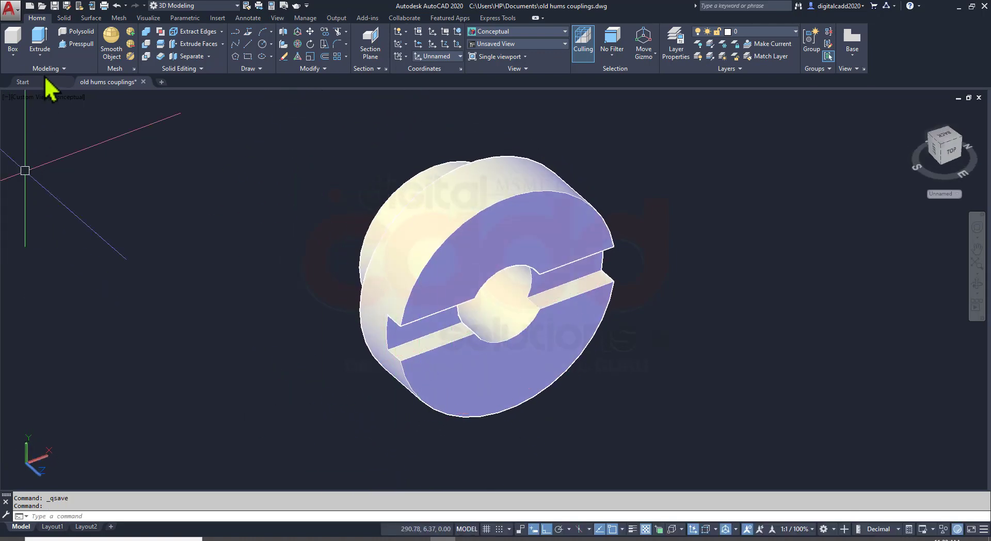
{"action": "left_click", "coordinate": [28, 97]}
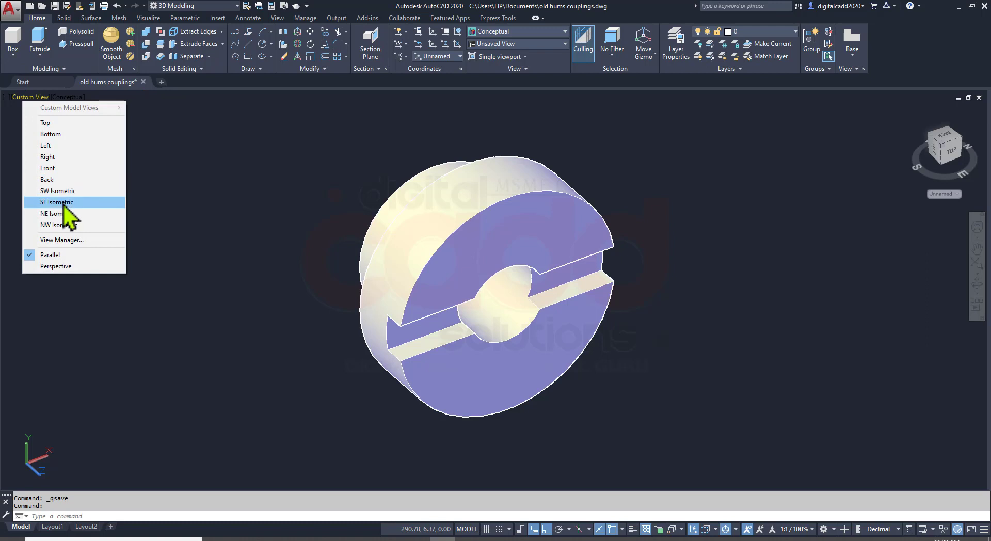
{"action": "left_click", "coordinate": [62, 202]}
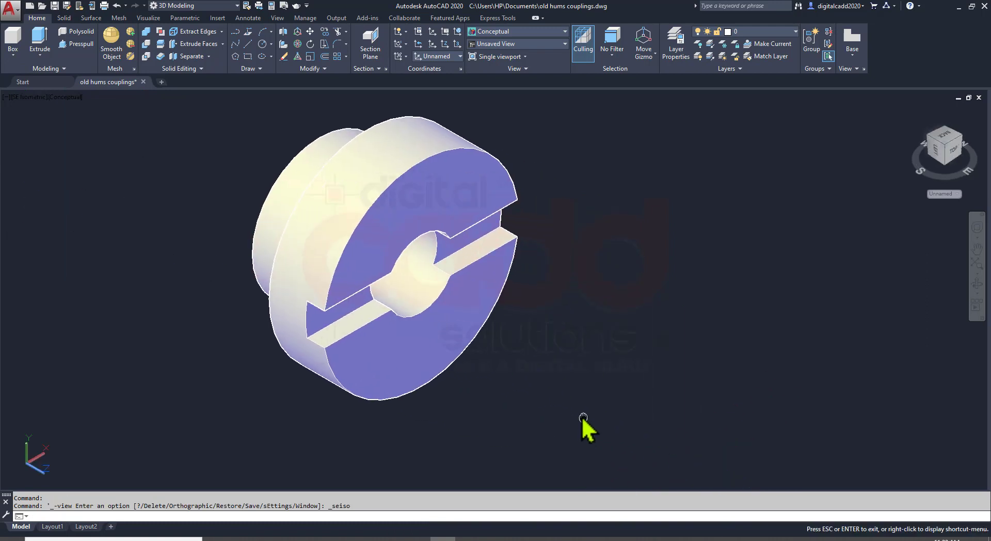
{"action": "key", "text": "alt+Tab"}
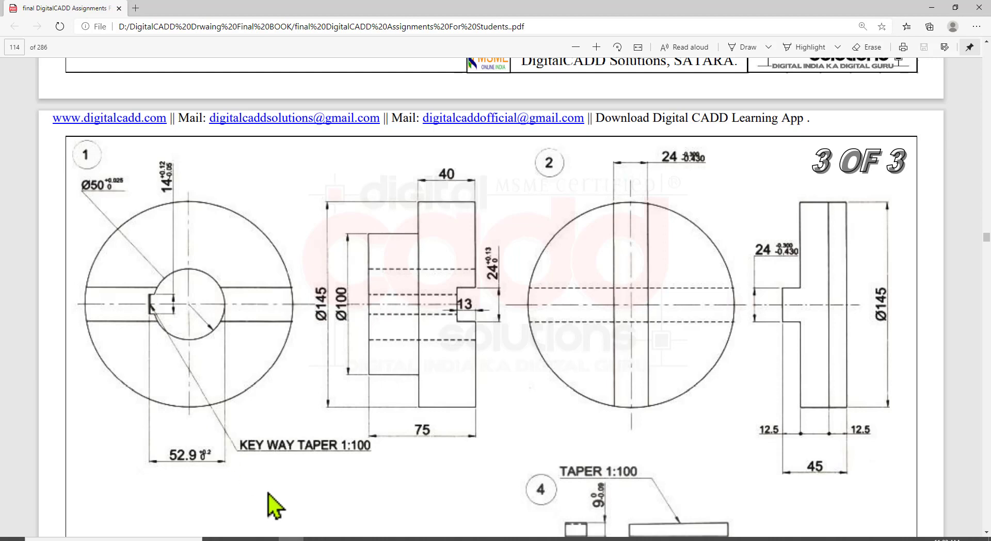
Mark the KEY WAY TAPER 1:100 note and the 52.9, 75 and 13 dimensions in red
{"action": "left_click_drag", "start_coordinate": [233, 429], "coordinate": [392, 465]}
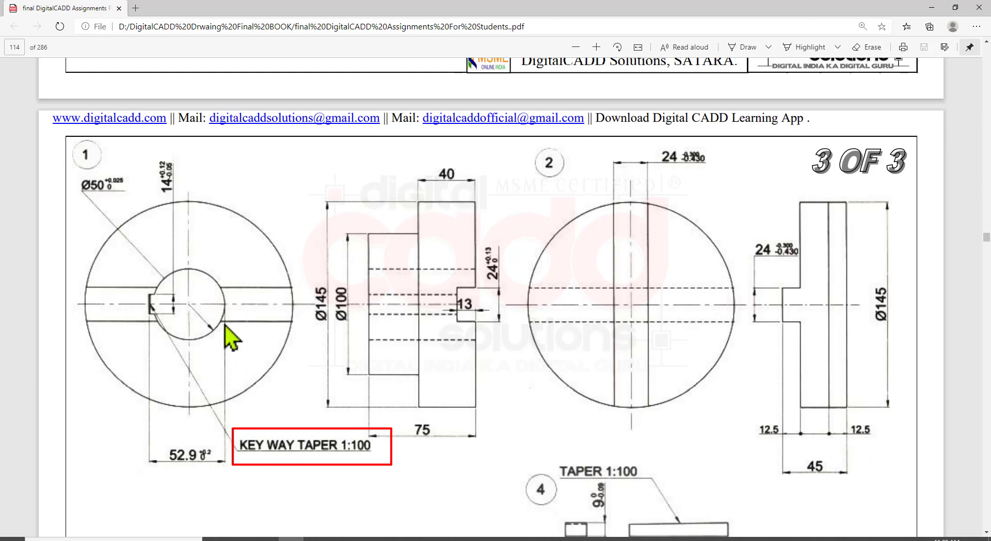
{"action": "left_click_drag", "start_coordinate": [223, 304], "coordinate": [147, 307]}
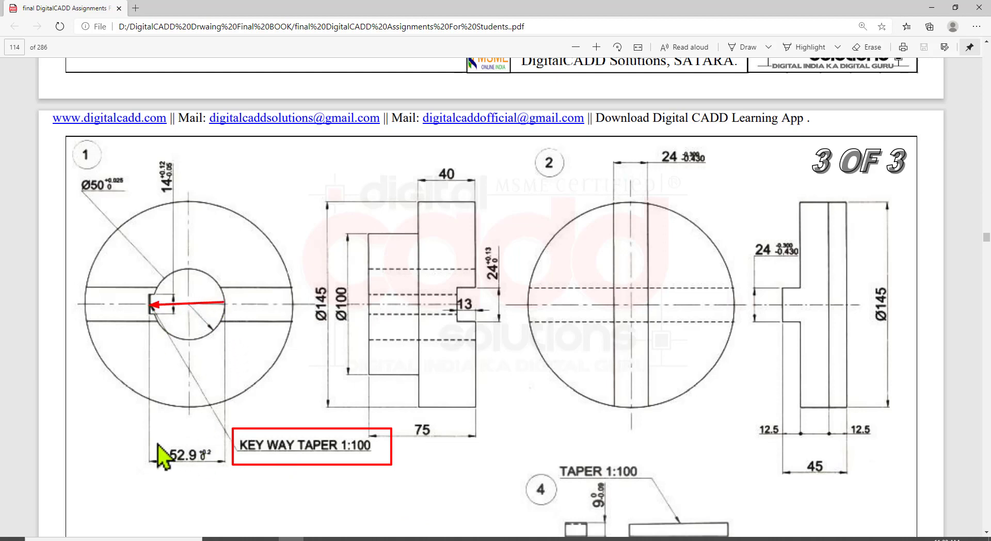
{"action": "left_click_drag", "start_coordinate": [157, 441], "coordinate": [214, 471]}
{"action": "left_click_drag", "start_coordinate": [457, 305], "coordinate": [370, 305]}
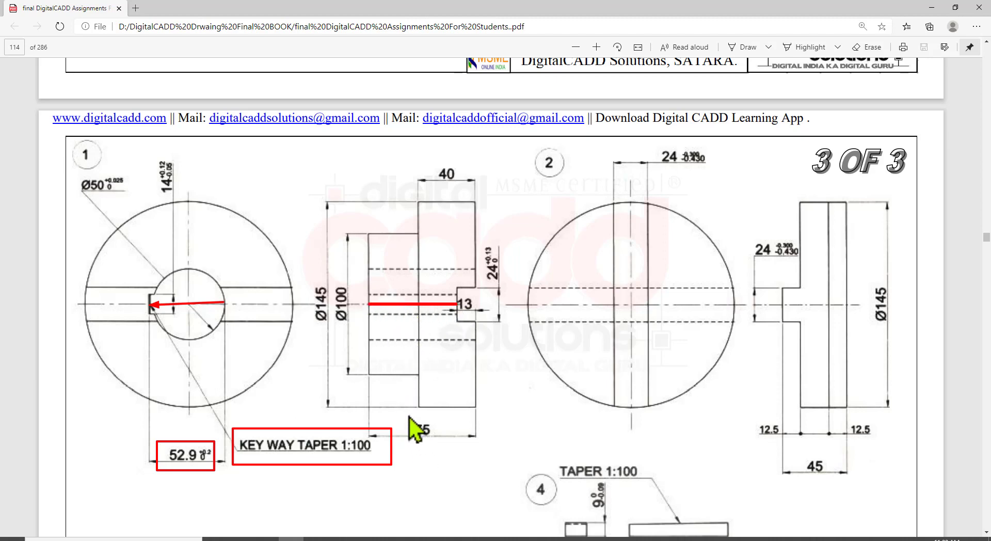
{"action": "left_click_drag", "start_coordinate": [409, 415], "coordinate": [439, 445]}
{"action": "left_click_drag", "start_coordinate": [485, 290], "coordinate": [449, 317]}
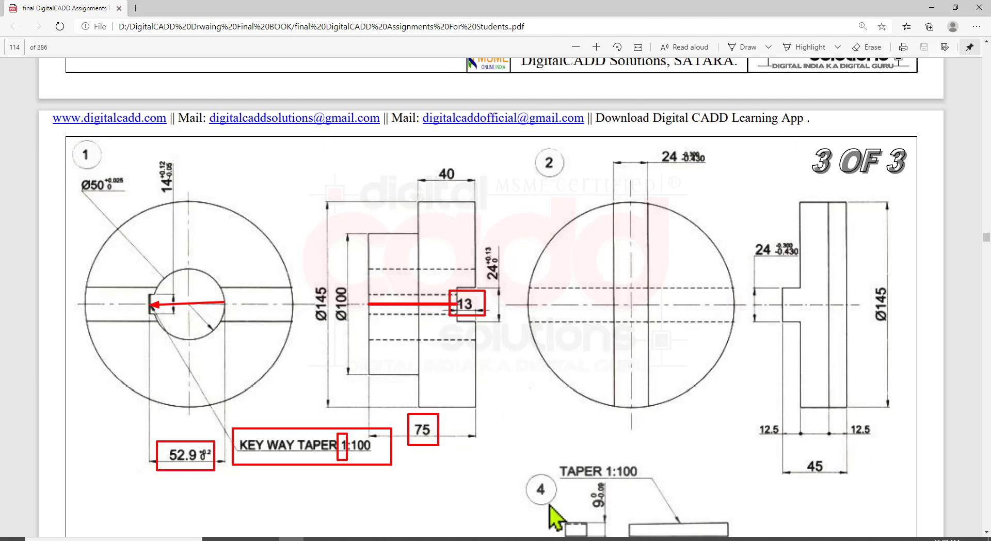
{"action": "left_click", "coordinate": [488, 537]}
{"action": "mouse_move", "coordinate": [569, 360]}
{"action": "middle_mouse_down", "text": "shift"}
{"action": "mouse_move", "coordinate": [520, 344]}
{"action": "mouse_move", "coordinate": [537, 387]}
{"action": "middle_mouse_up", "text": "shift"}
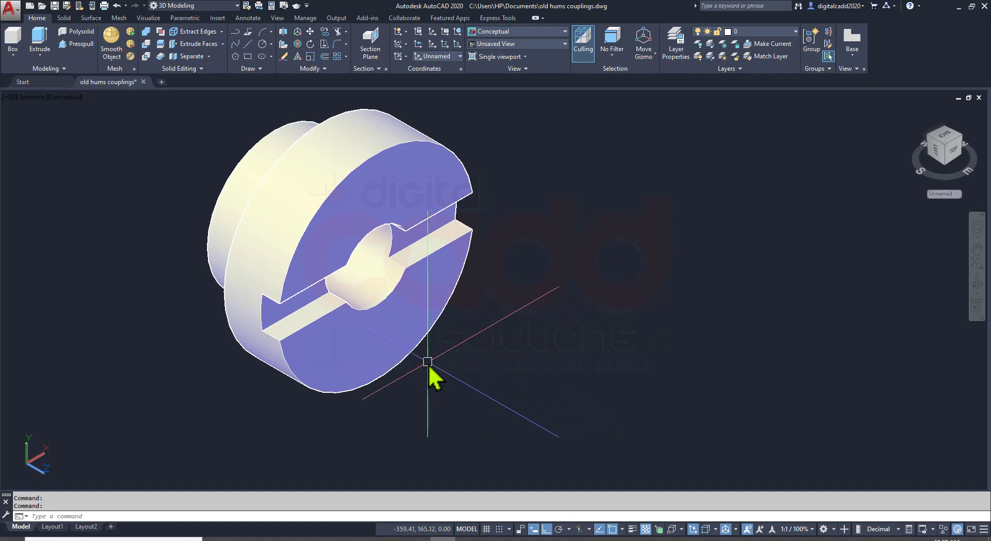
Rotate the flange solid in 3D about its centre so the keyway slot runs vertically
{"action": "scroll", "coordinate": [428, 367], "scroll_direction": "down", "scroll_amount": 1}
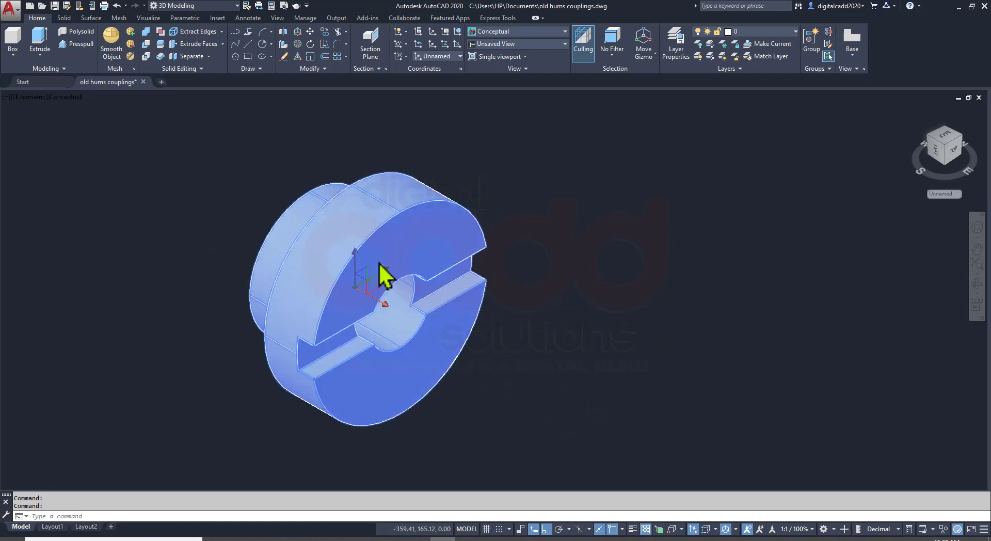
{"action": "left_click", "coordinate": [380, 276]}
{"action": "left_click", "coordinate": [297, 44]}
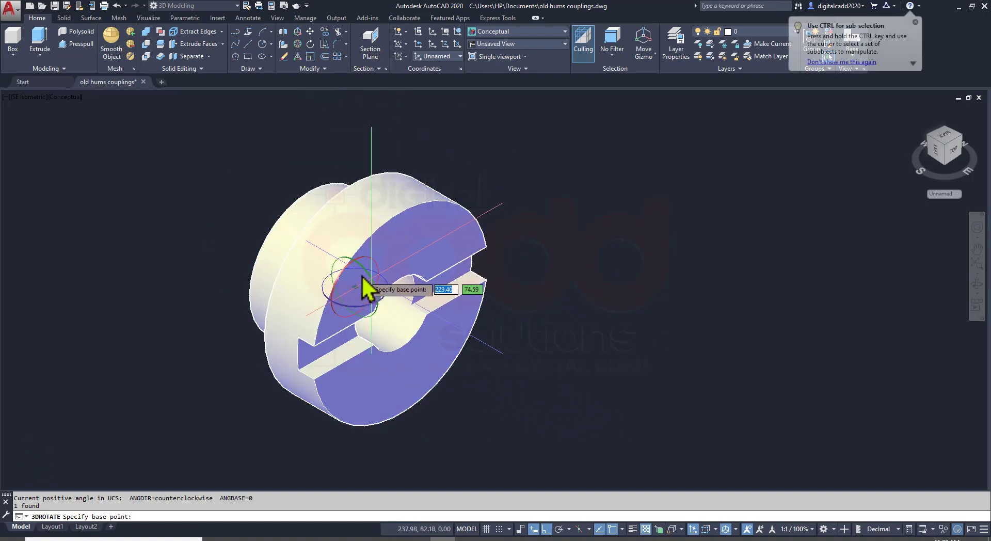
{"action": "left_click", "coordinate": [375, 234]}
{"action": "left_click", "coordinate": [410, 137]}
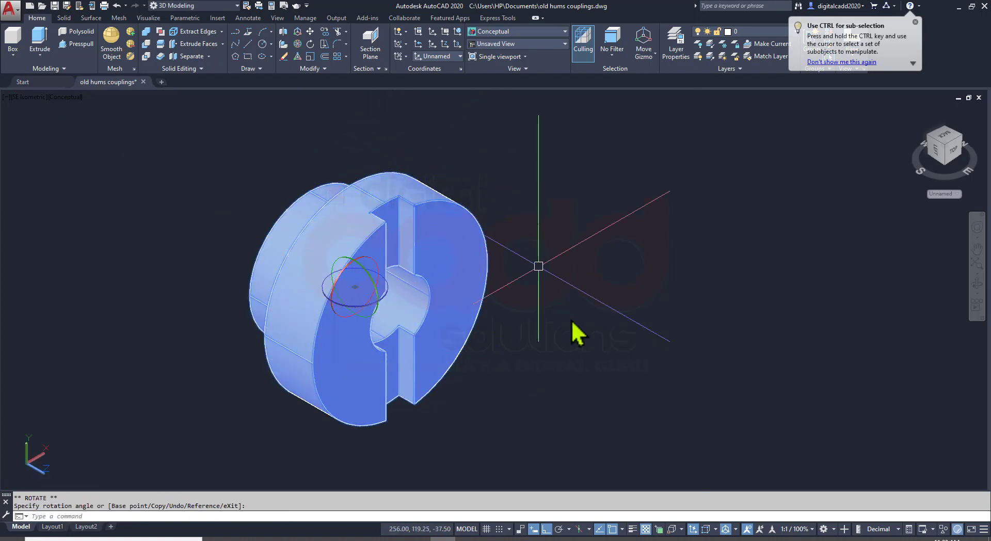
Deselect the solid and switch to the Front preset view
{"action": "key", "text": "Escape"}
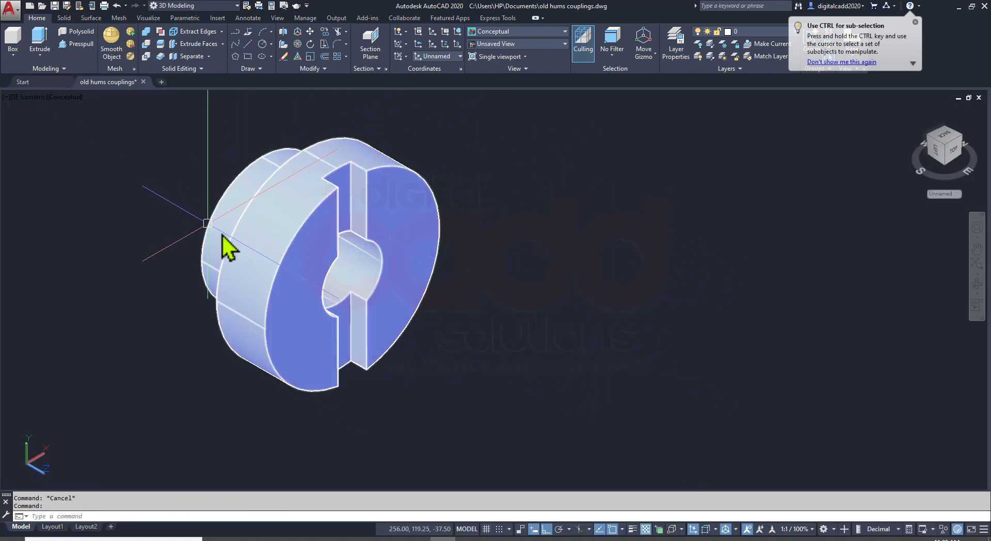
{"action": "left_click", "coordinate": [30, 97]}
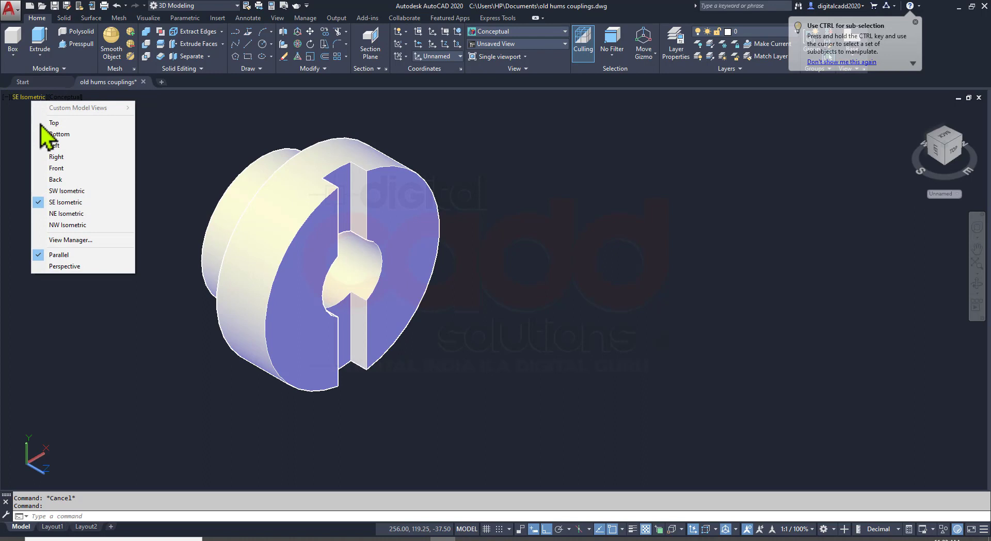
{"action": "left_click", "coordinate": [66, 167]}
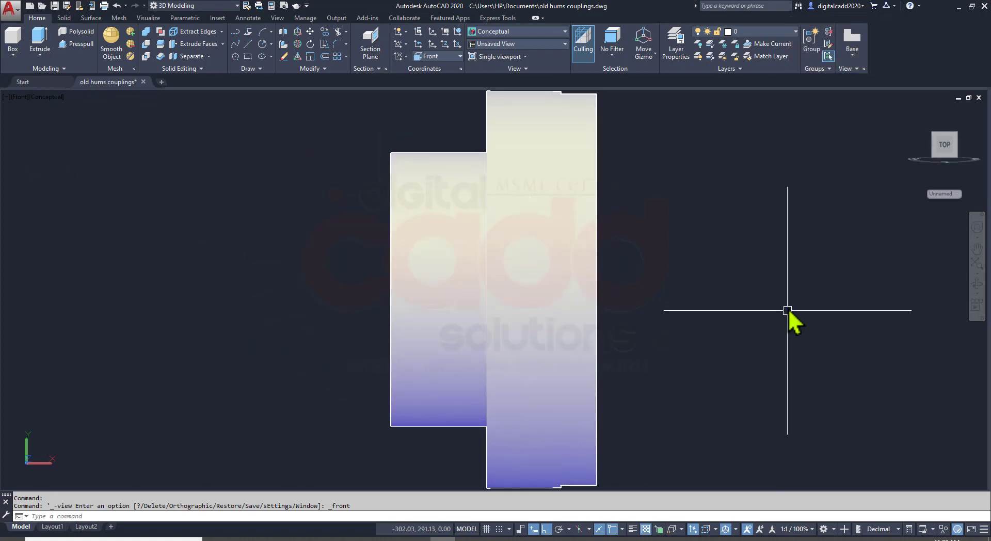
Right of the coupling, draw a line 63 to the right and 52.9 up
{"action": "middle_click_drag", "start_coordinate": [748, 306], "coordinate": [483, 337]}
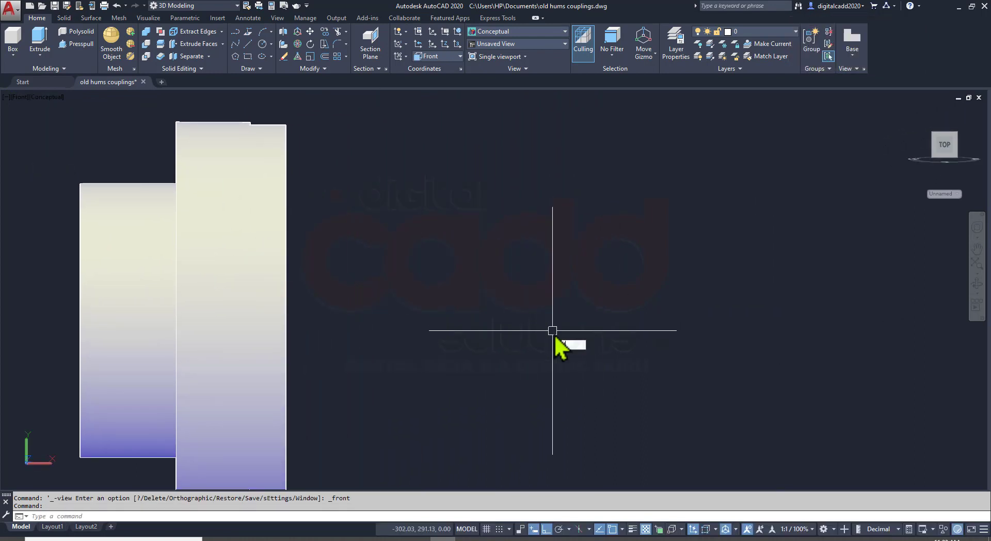
{"action": "type", "text": "l"}
{"action": "key", "text": "Return"}
{"action": "left_click", "coordinate": [474, 317]}
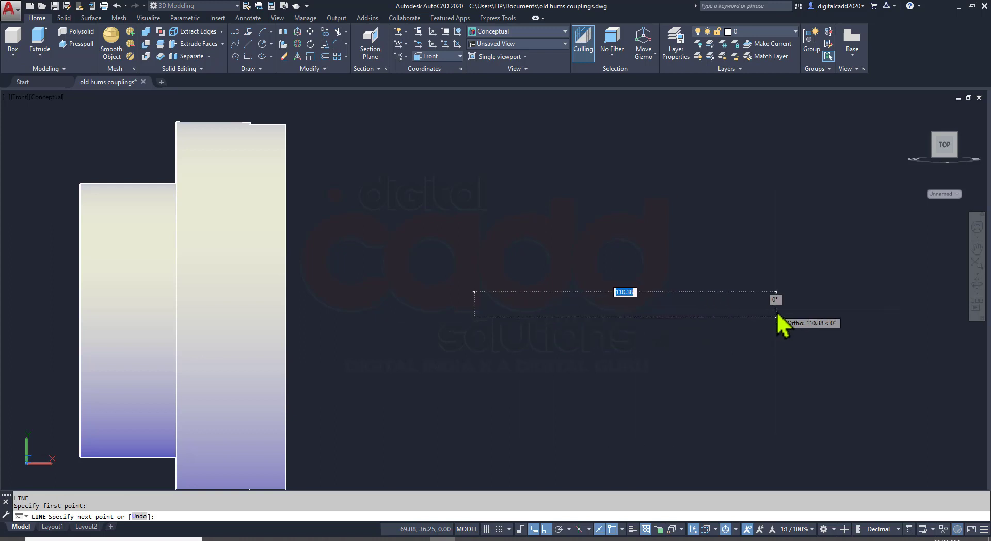
{"action": "type", "text": "63"}
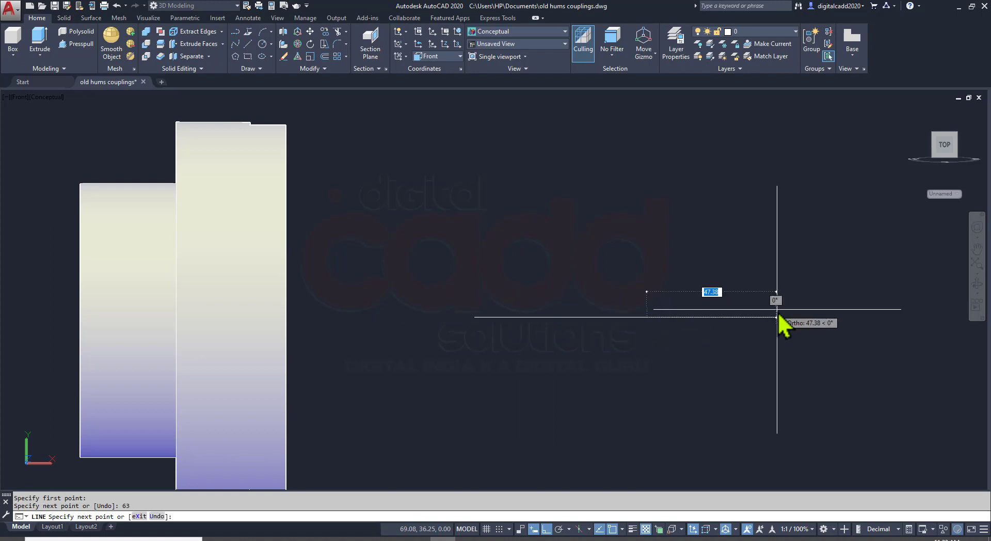
{"action": "left_click", "coordinate": [289, 539]}
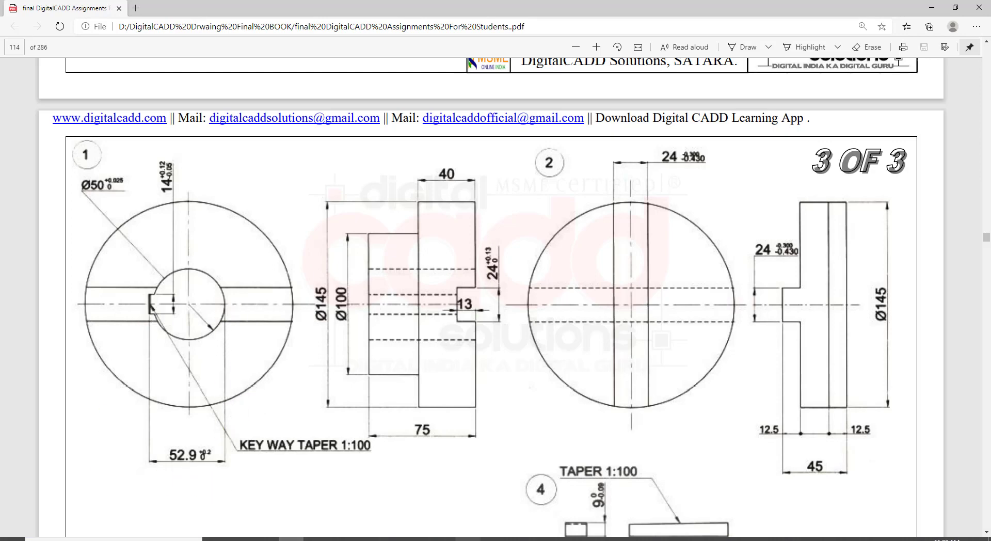
{"action": "left_click", "coordinate": [443, 539]}
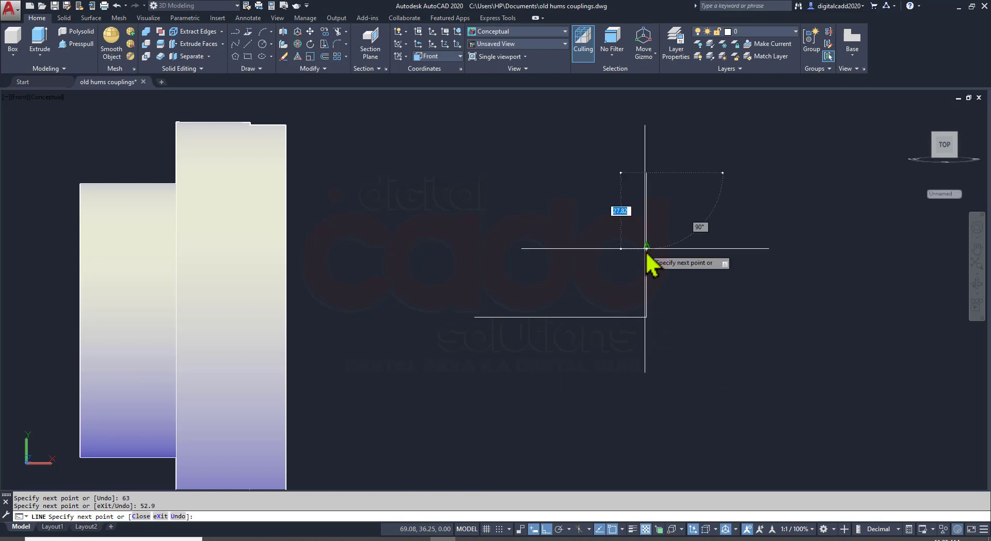
{"action": "key", "text": "Return"}
{"action": "key", "text": "Return"}
Copy the vertical line to the left end of the 63 horizontal line
{"action": "left_click", "coordinate": [725, 196]}
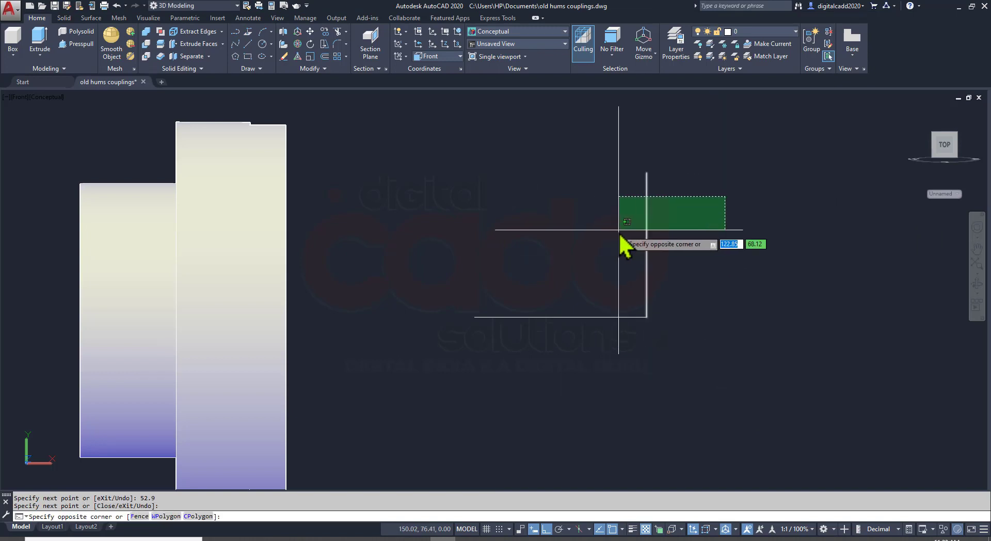
{"action": "left_click", "coordinate": [618, 232]}
{"action": "type", "text": "o"}
{"action": "key", "text": "Return"}
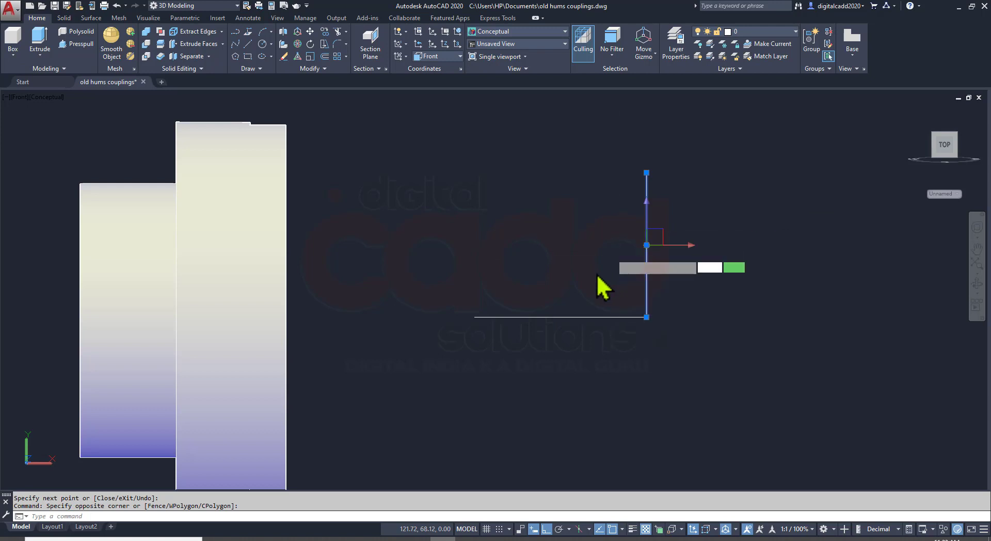
{"action": "left_click", "coordinate": [646, 317]}
{"action": "left_click", "coordinate": [475, 317]}
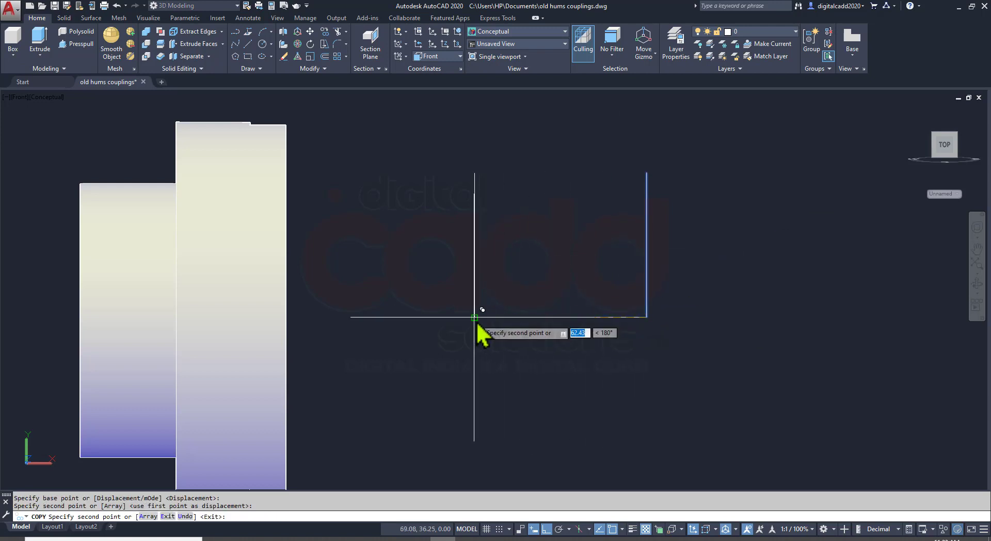
{"action": "key", "text": "Return"}
Grip-stretch the copied vertical line's top end by 0.62
{"action": "left_click", "coordinate": [292, 537]}
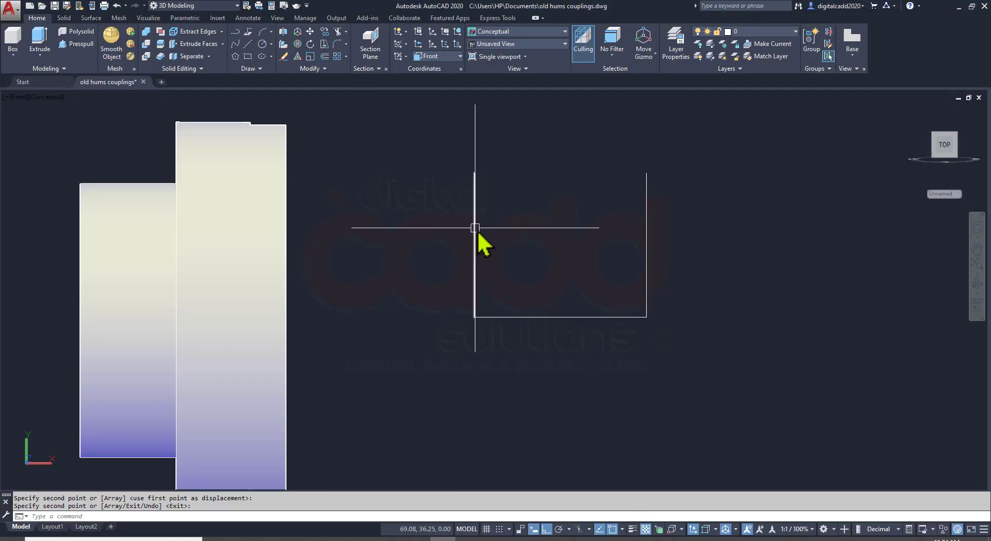
{"action": "key", "text": "Return"}
{"action": "left_click", "coordinate": [475, 237]}
{"action": "scroll", "coordinate": [467, 178], "scroll_direction": "up", "scroll_amount": 3}
{"action": "scroll", "coordinate": [476, 179], "scroll_direction": "up", "scroll_amount": 3}
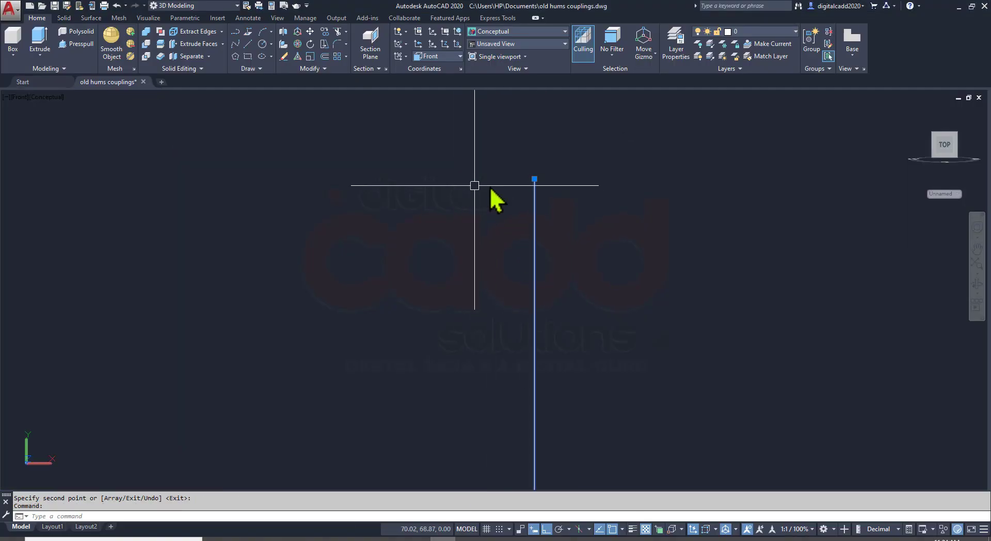
{"action": "left_click", "coordinate": [535, 179]}
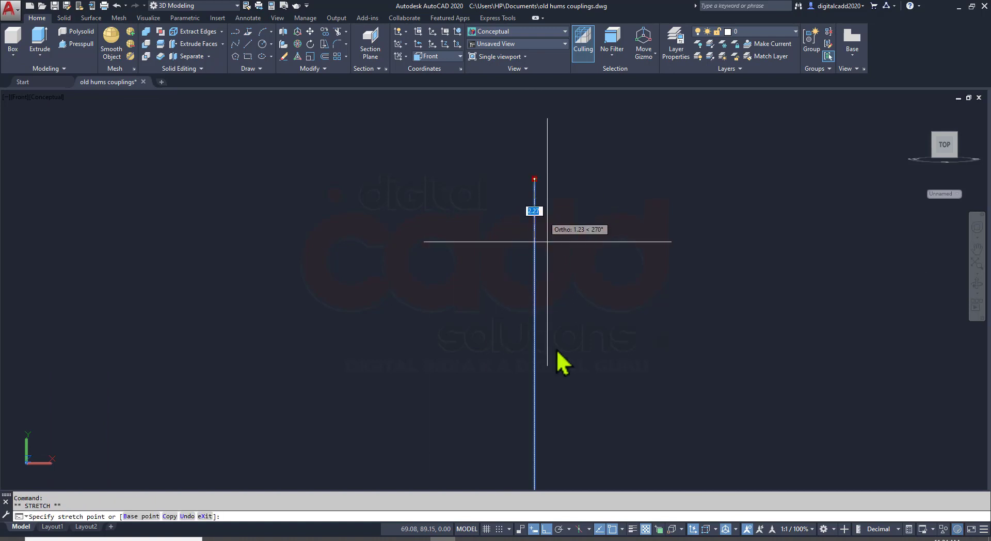
{"action": "type", "text": "0."}
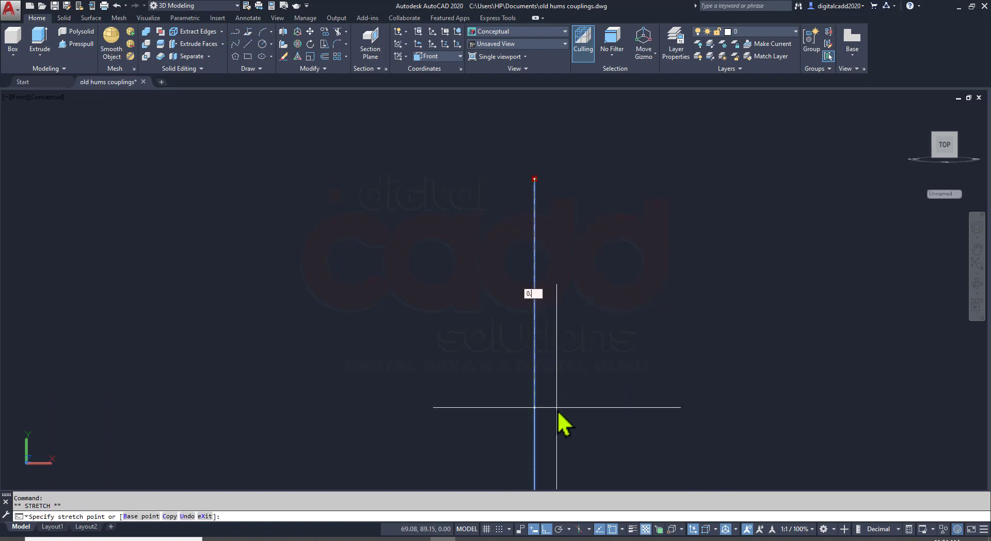
{"action": "type", "text": "62"}
{"action": "key", "text": "Return"}
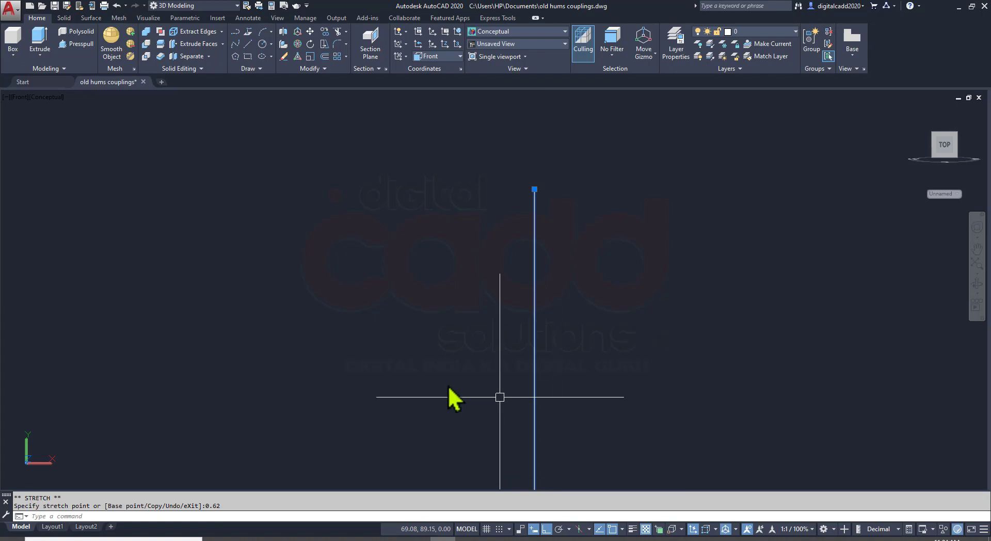
{"action": "mouse_move", "coordinate": [450, 398]}
{"action": "middle_mouse_down"}
{"action": "mouse_move", "coordinate": [412, 361]}
{"action": "mouse_move", "coordinate": [471, 399]}
{"action": "mouse_move", "coordinate": [426, 344]}
{"action": "middle_mouse_up"}
{"action": "key", "text": "Escape"}
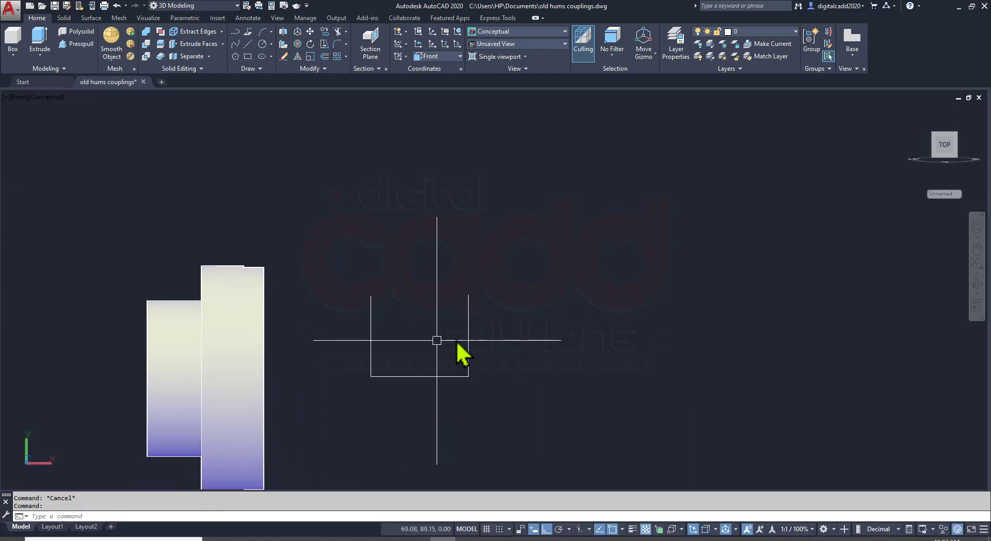
Draw a top line joining the two vertical sides' upper ends
{"action": "scroll", "coordinate": [387, 300], "scroll_direction": "up", "scroll_amount": 4}
{"action": "type", "text": "L"}
{"action": "key", "text": "Return"}
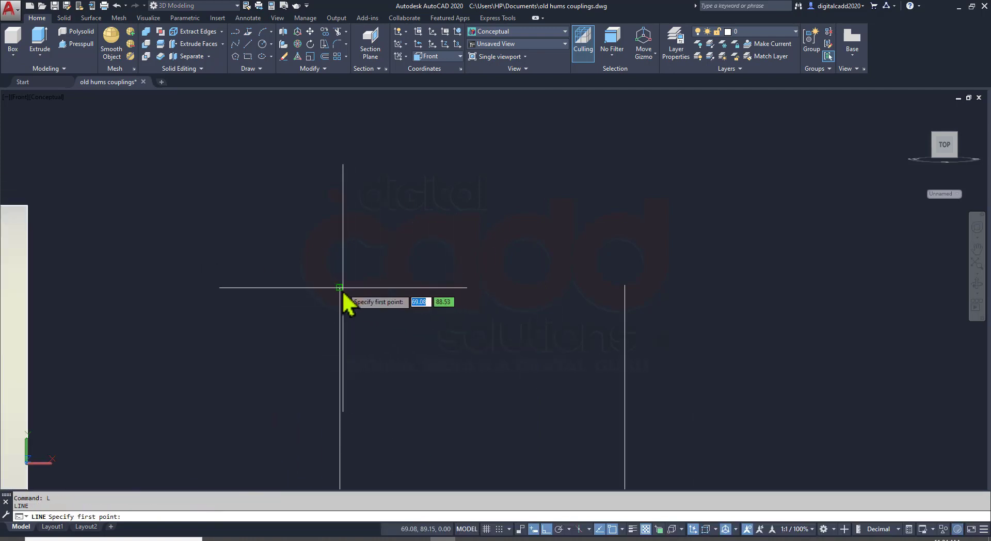
{"action": "left_click", "coordinate": [340, 287]}
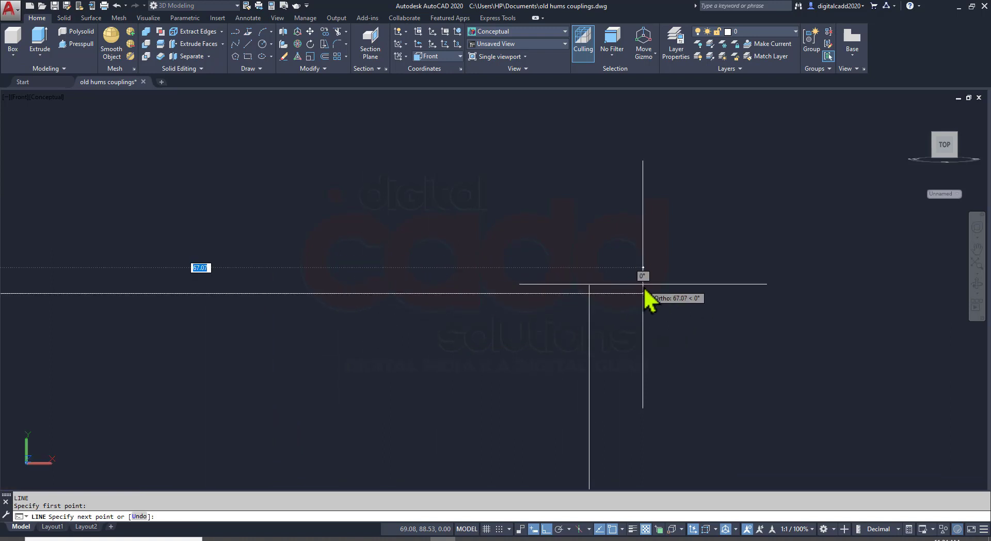
{"action": "scroll", "coordinate": [643, 287], "scroll_direction": "down", "scroll_amount": 1}
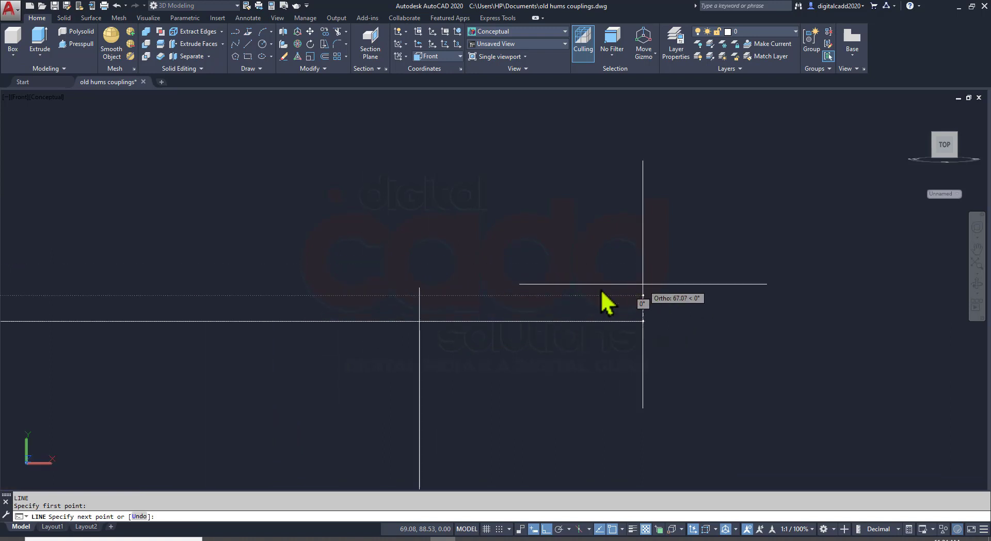
{"action": "left_click", "coordinate": [421, 288]}
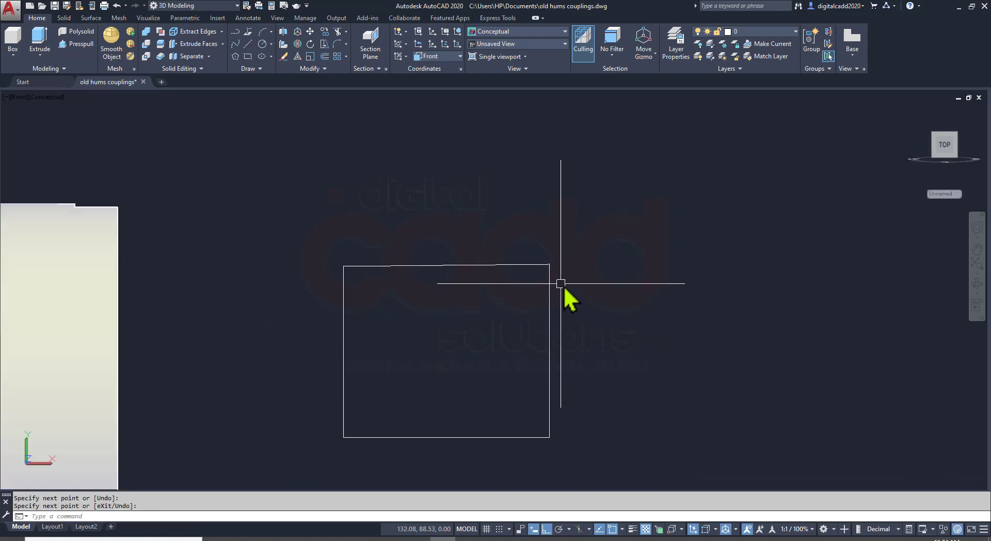
{"action": "scroll", "coordinate": [561, 284], "scroll_direction": "down", "scroll_amount": 1}
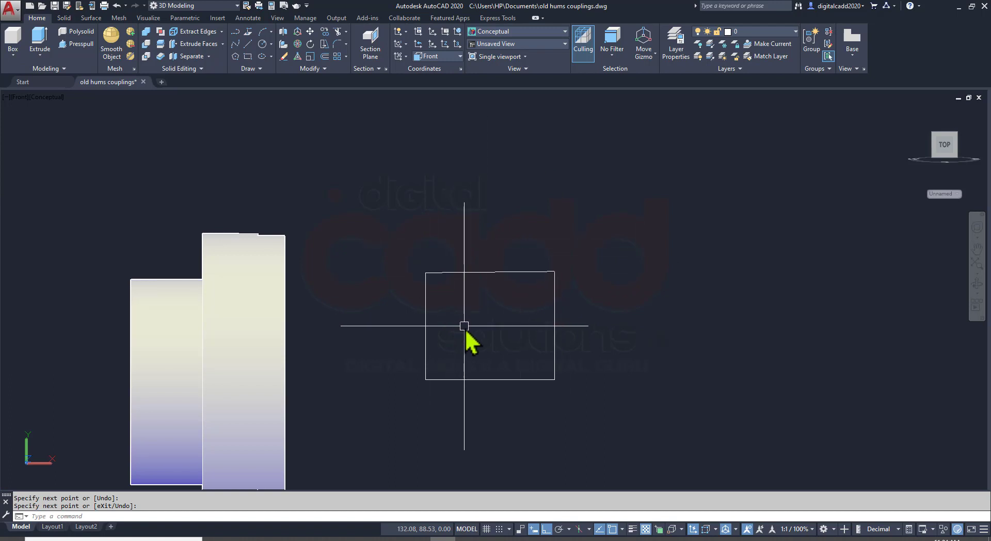
Draw a midline across the rectangle and trim away the lower parts of its sides
{"action": "type", "text": "L"}
{"action": "key", "text": "Return"}
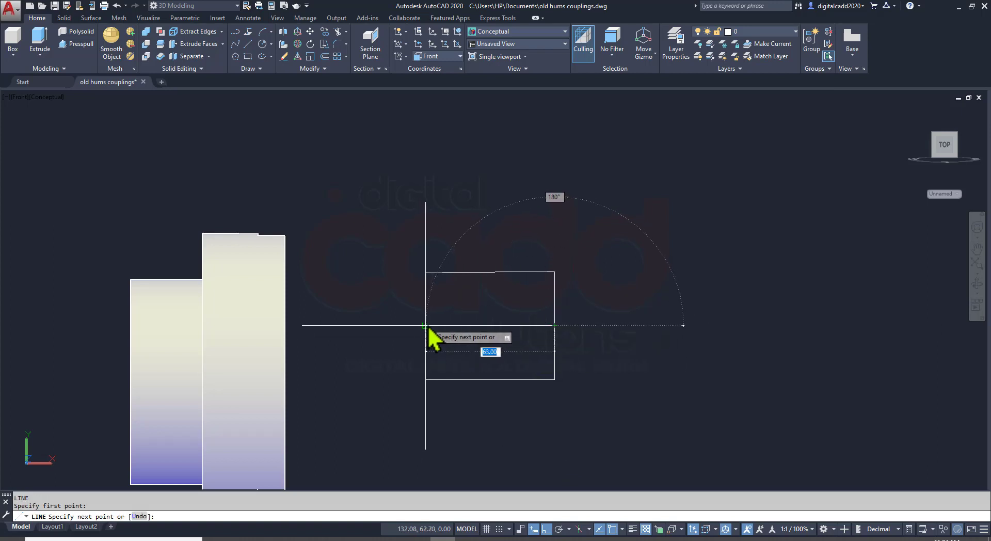
{"action": "key", "text": "Return"}
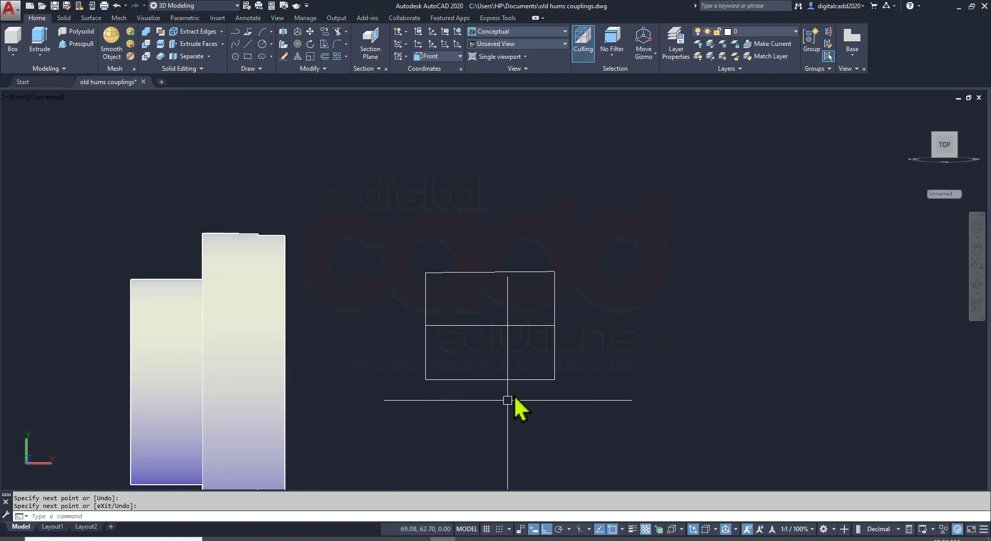
{"action": "type", "text": "tr"}
{"action": "key", "text": "Return"}
{"action": "left_click_drag", "start_coordinate": [582, 355], "coordinate": [420, 407]}
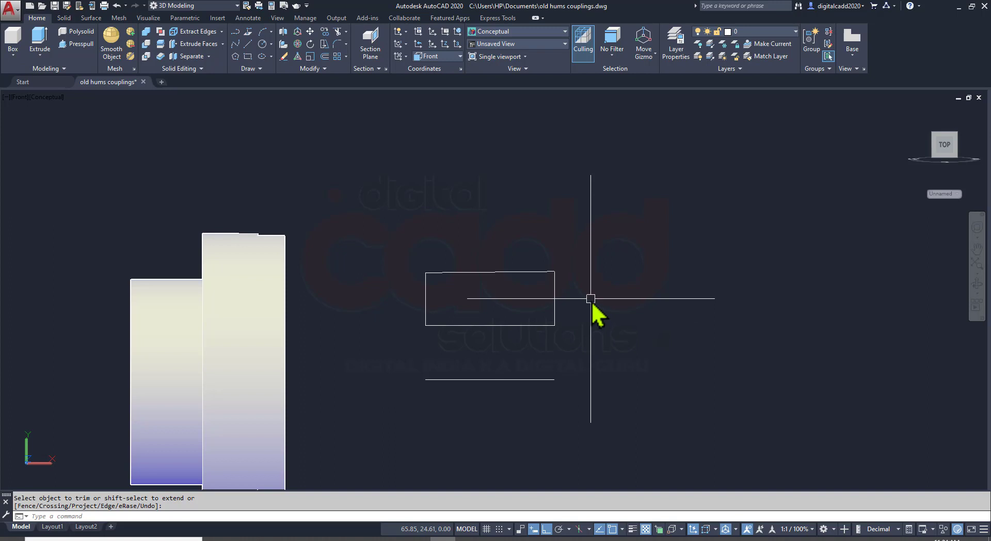
{"action": "key", "text": "Escape"}
Join the four upper edges into one closed polyline
{"action": "type", "text": "j"}
{"action": "key", "text": "Return"}
{"action": "left_click", "coordinate": [610, 256]}
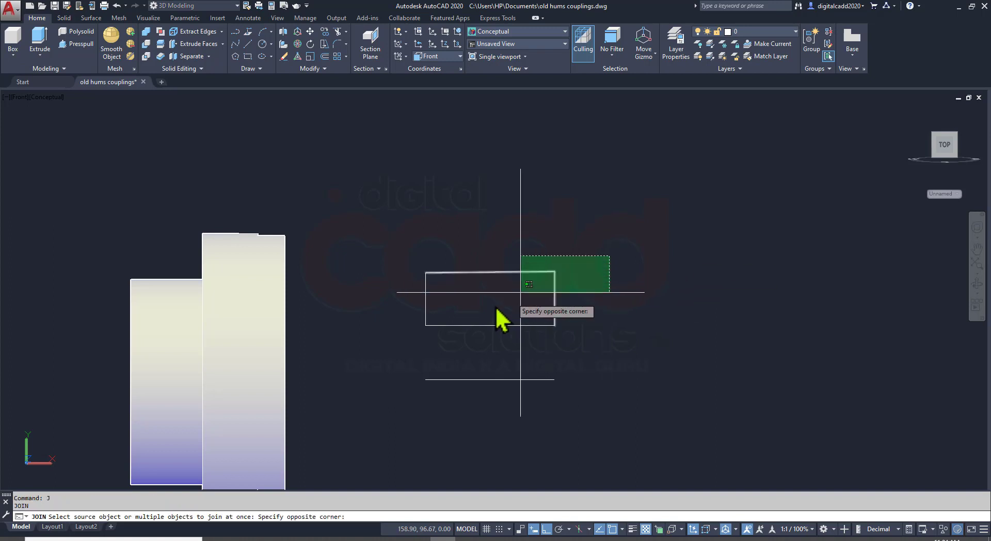
{"action": "left_click", "coordinate": [423, 342]}
{"action": "key", "text": "Return"}
{"action": "scroll", "coordinate": [587, 281], "scroll_direction": "down", "scroll_amount": 6}
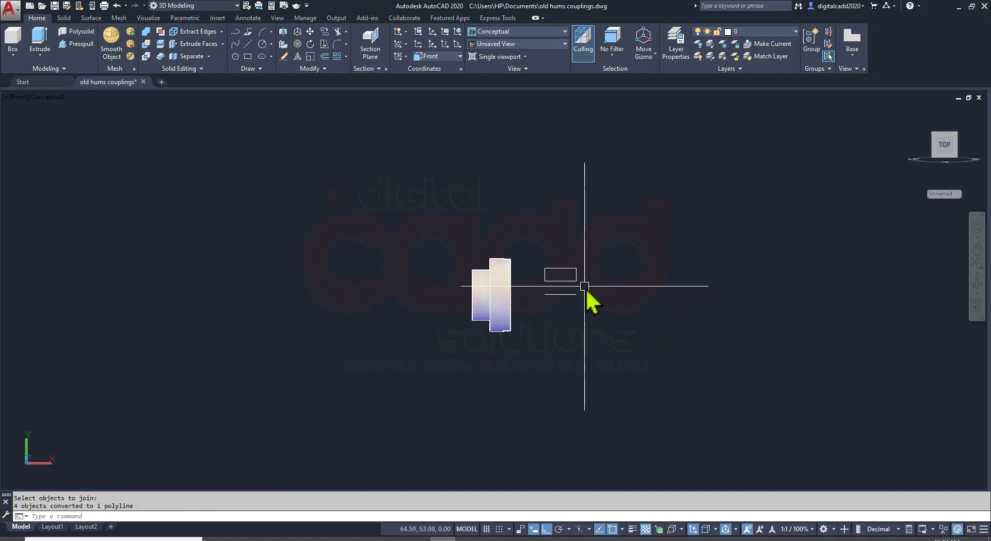
Extrude the joined rectangle 14 units high into a key block beside the flange
{"action": "middle_click_drag", "start_coordinate": [585, 284], "coordinate": [493, 372], "text": "shift"}
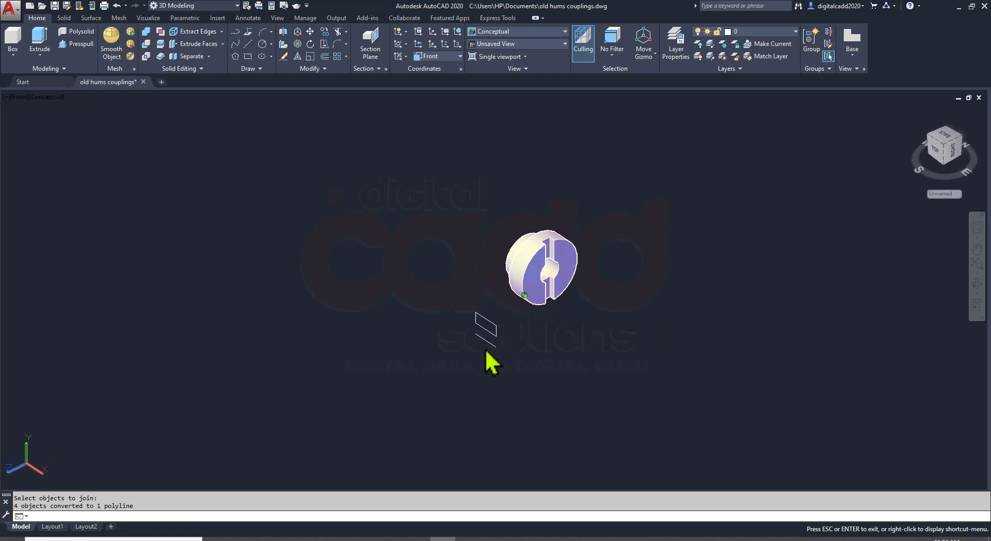
{"action": "scroll", "coordinate": [608, 287], "scroll_direction": "up", "scroll_amount": 4}
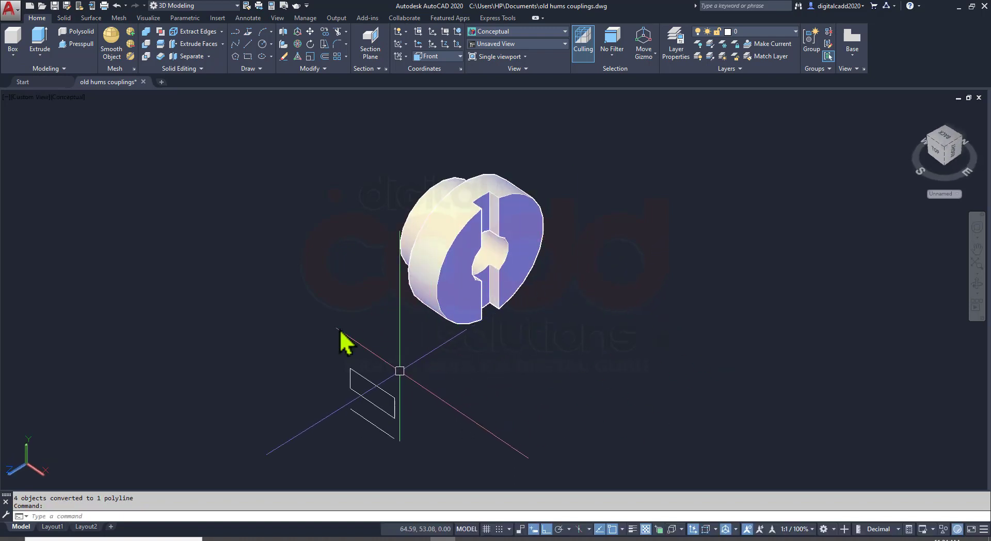
{"action": "left_click", "coordinate": [378, 393]}
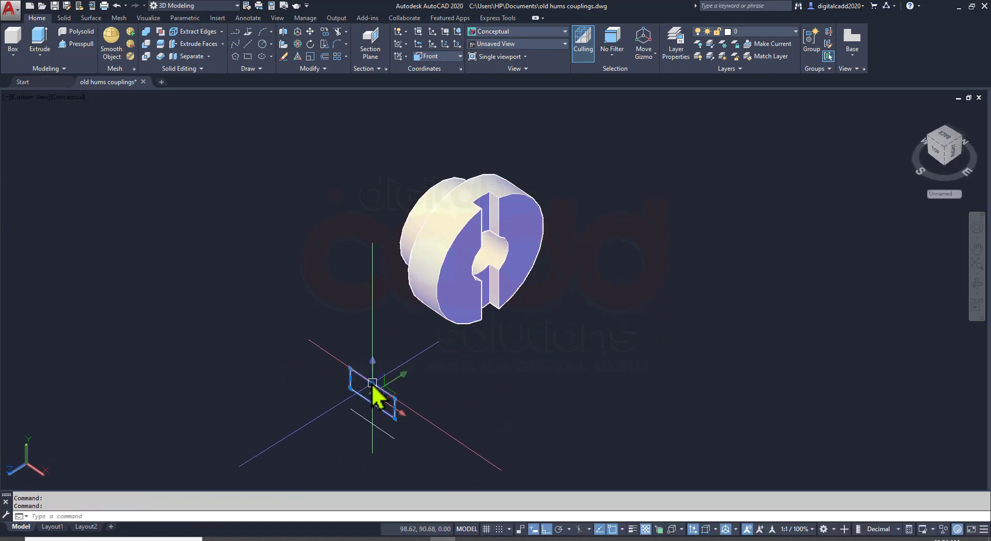
{"action": "left_click", "coordinate": [45, 44]}
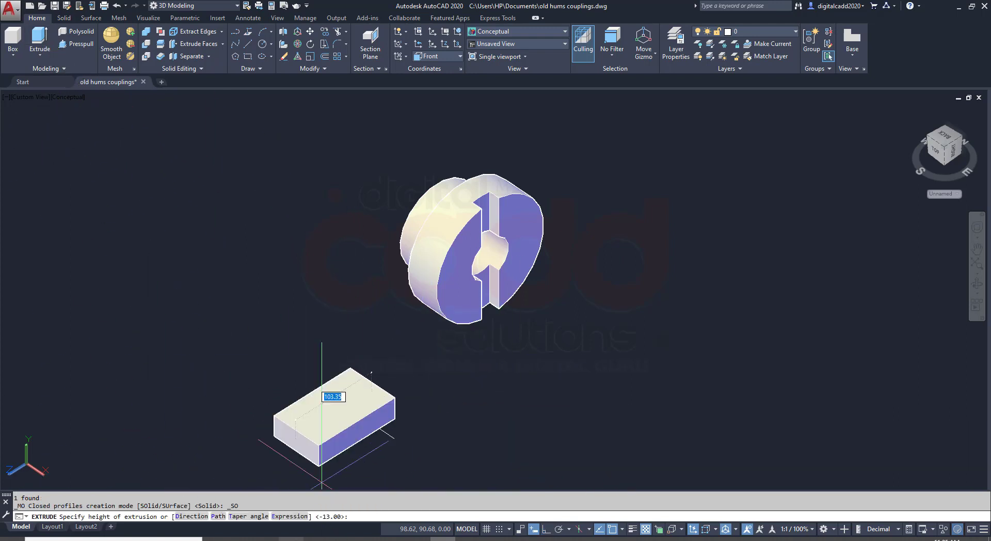
{"action": "key", "text": "alt+Tab"}
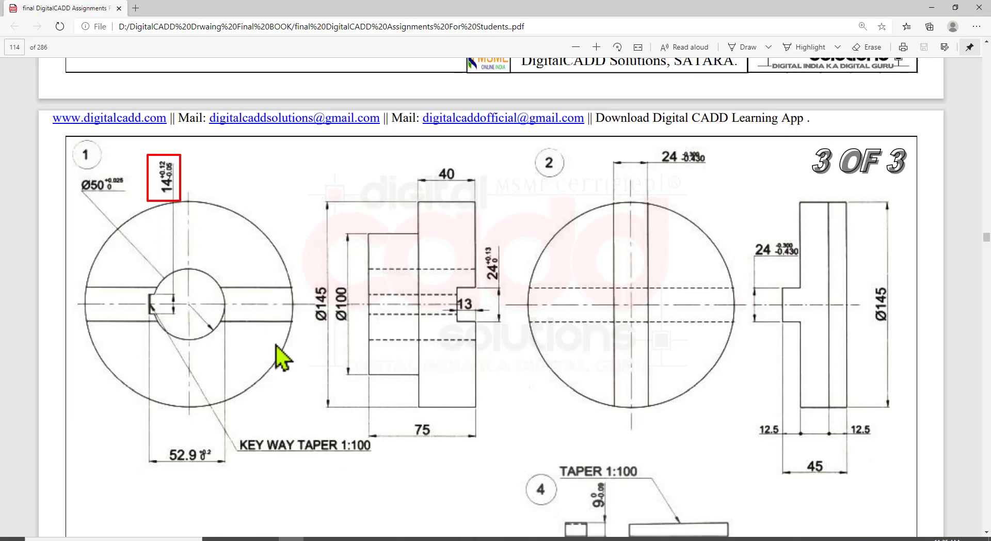
{"action": "key", "text": "alt+Tab"}
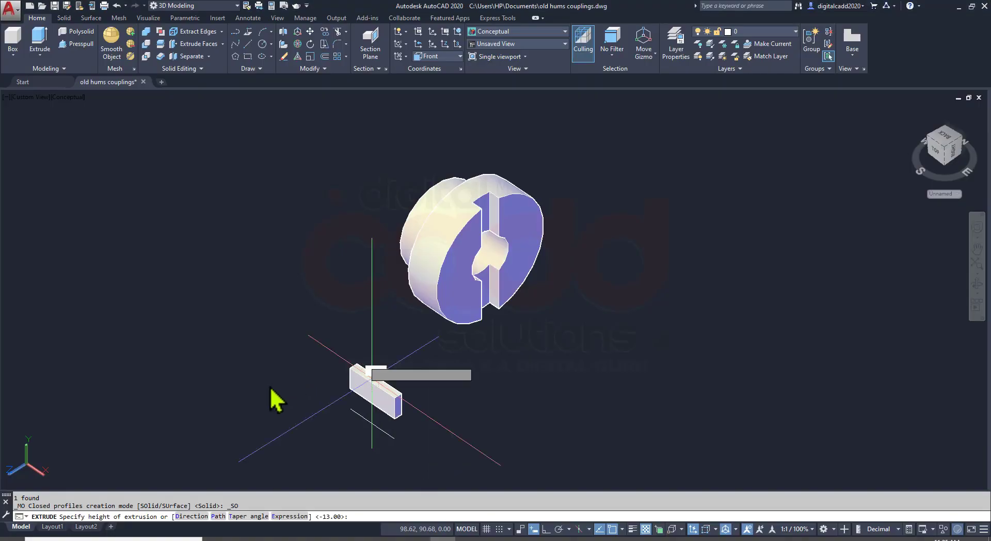
{"action": "key", "text": "Return"}
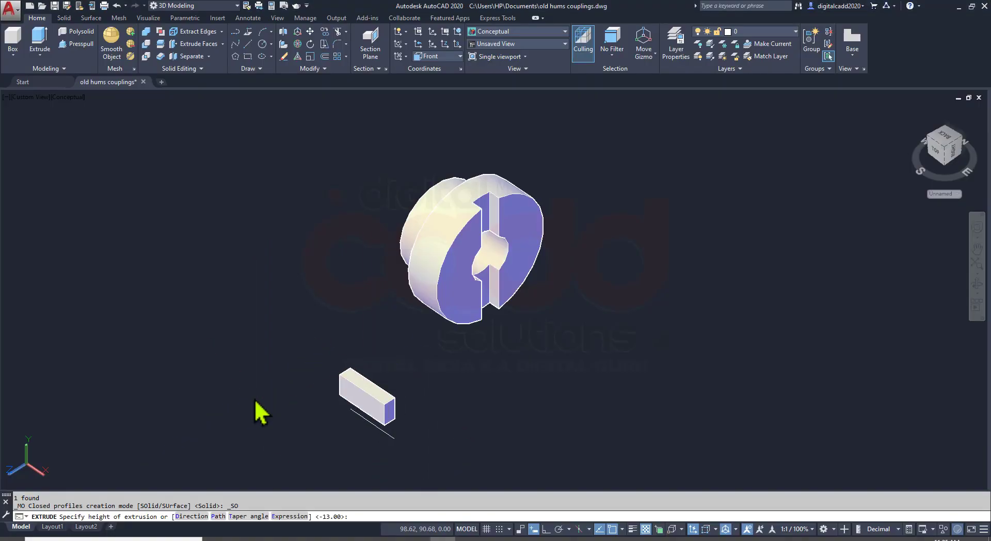
{"action": "scroll", "coordinate": [401, 433], "scroll_direction": "up", "scroll_amount": 3}
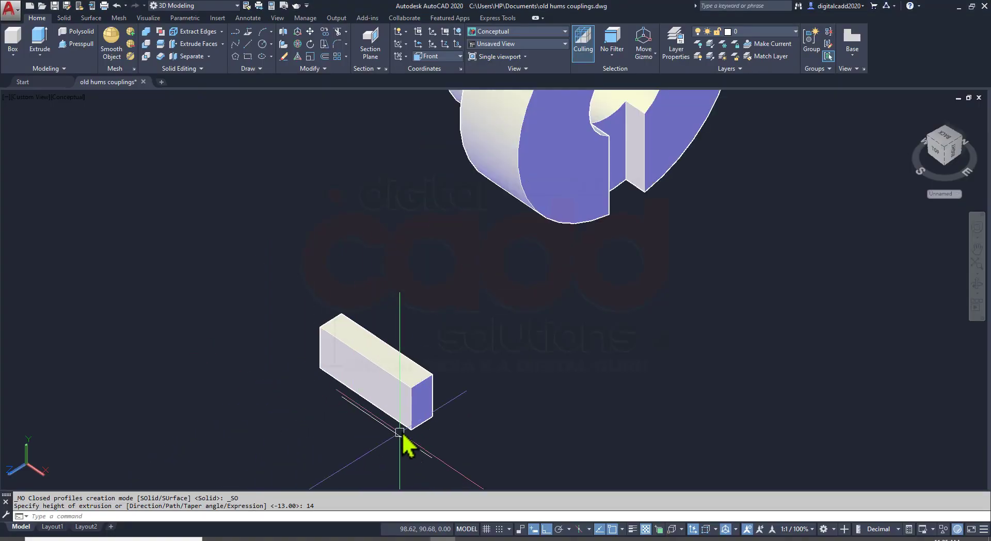
Move the extruded block into the coupling's central hole and orbit to check it
{"action": "left_click", "coordinate": [427, 424]}
{"action": "key", "text": "Return"}
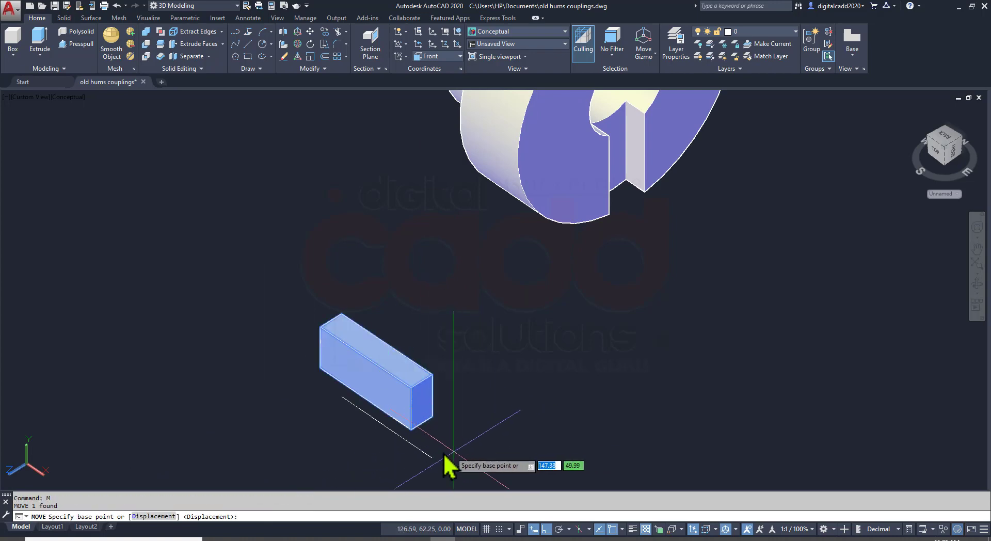
{"action": "left_click", "coordinate": [430, 431]}
{"action": "scroll", "coordinate": [534, 413], "scroll_direction": "down", "scroll_amount": 2}
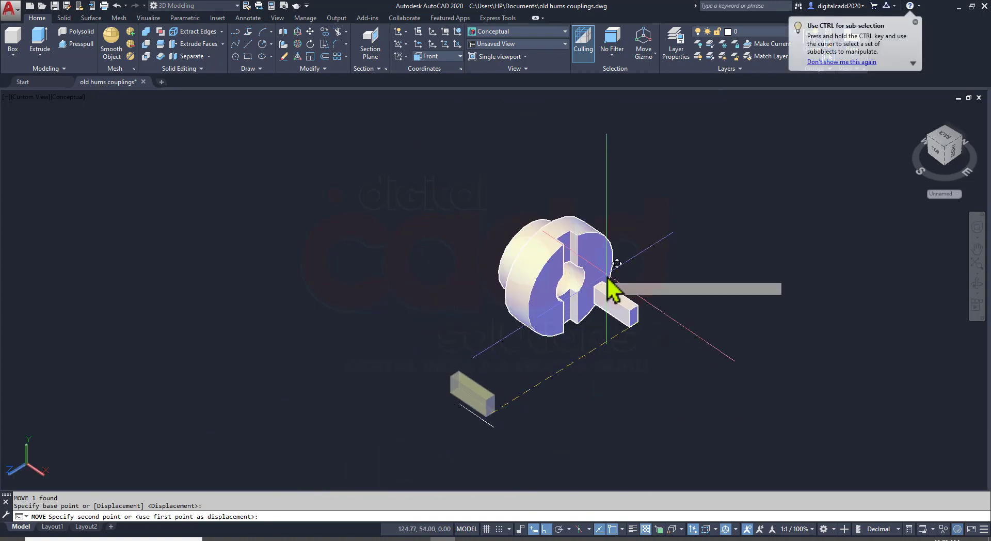
{"action": "scroll", "coordinate": [491, 348], "scroll_direction": "up", "scroll_amount": 3}
{"action": "scroll", "coordinate": [491, 311], "scroll_direction": "up", "scroll_amount": 2}
{"action": "scroll", "coordinate": [481, 312], "scroll_direction": "up", "scroll_amount": 2}
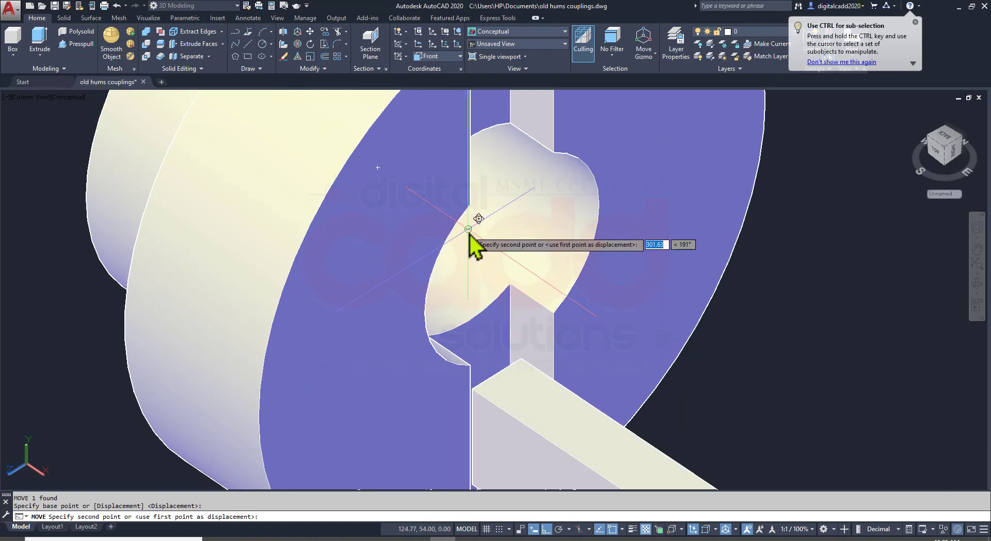
{"action": "left_click", "coordinate": [469, 234]}
{"action": "scroll", "coordinate": [516, 289], "scroll_direction": "down", "scroll_amount": 3}
{"action": "mouse_move", "coordinate": [531, 309]}
{"action": "middle_mouse_down", "text": "shift"}
{"action": "mouse_move", "coordinate": [491, 294]}
{"action": "mouse_move", "coordinate": [461, 241]}
{"action": "mouse_move", "coordinate": [487, 195]}
{"action": "mouse_move", "coordinate": [498, 250]}
{"action": "mouse_move", "coordinate": [442, 327]}
{"action": "mouse_move", "coordinate": [457, 308]}
{"action": "middle_mouse_up", "text": "shift"}
{"action": "scroll", "coordinate": [485, 227], "scroll_direction": "up", "scroll_amount": 3}
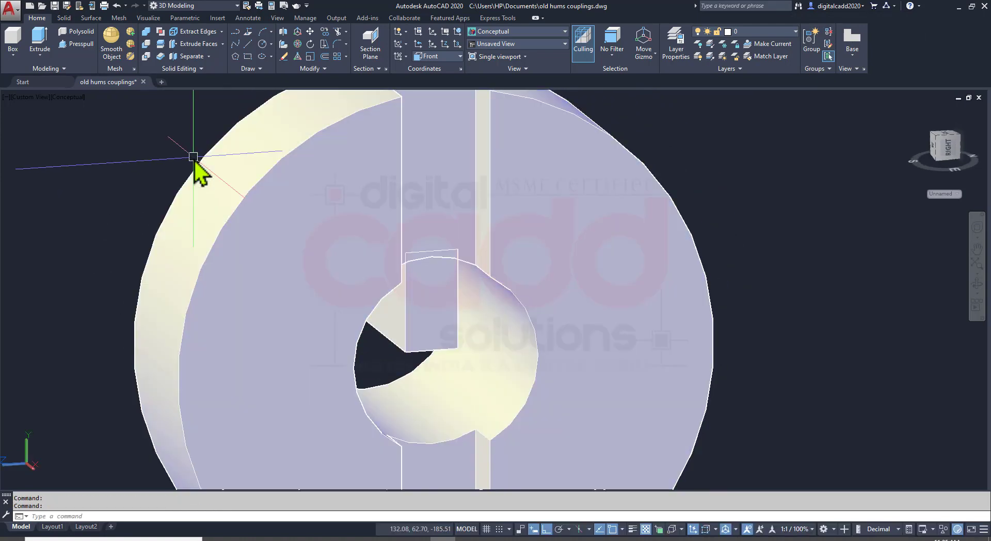
Undo the move, extrusion, join and trim, then check the reference drawing
{"action": "scroll", "coordinate": [537, 300], "scroll_direction": "down", "scroll_amount": 1}
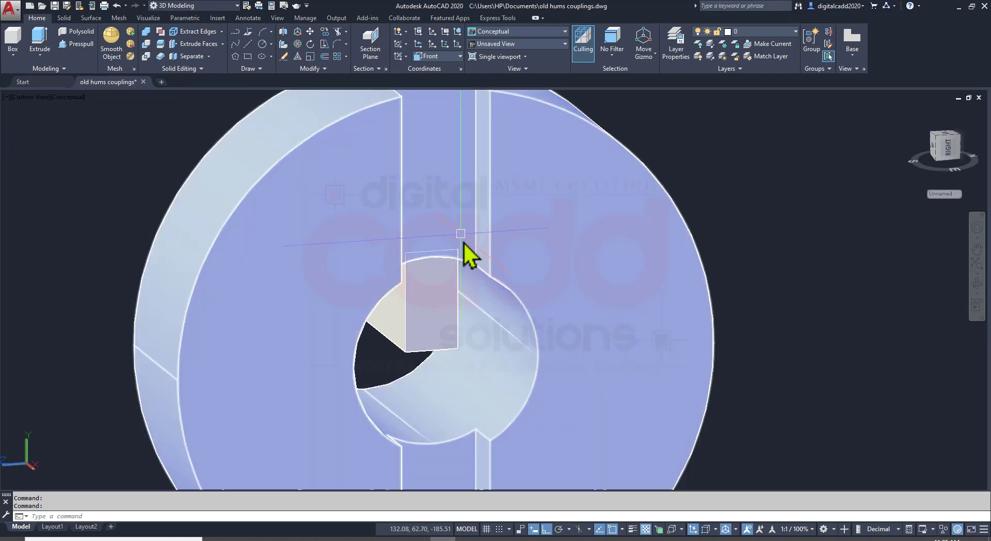
{"action": "scroll", "coordinate": [465, 254], "scroll_direction": "down", "scroll_amount": 5}
{"action": "key", "text": "ctrl+z"}
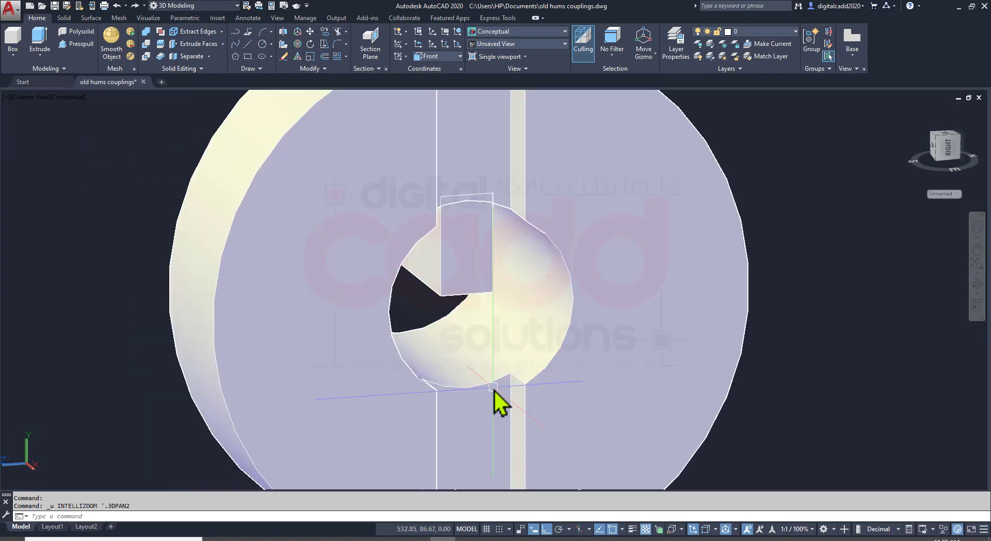
{"action": "key", "text": "ctrl+z"}
{"action": "key", "text": "ctrl+z"}
{"action": "key", "text": "ctrl+z"}
{"action": "key", "text": "ctrl+z"}
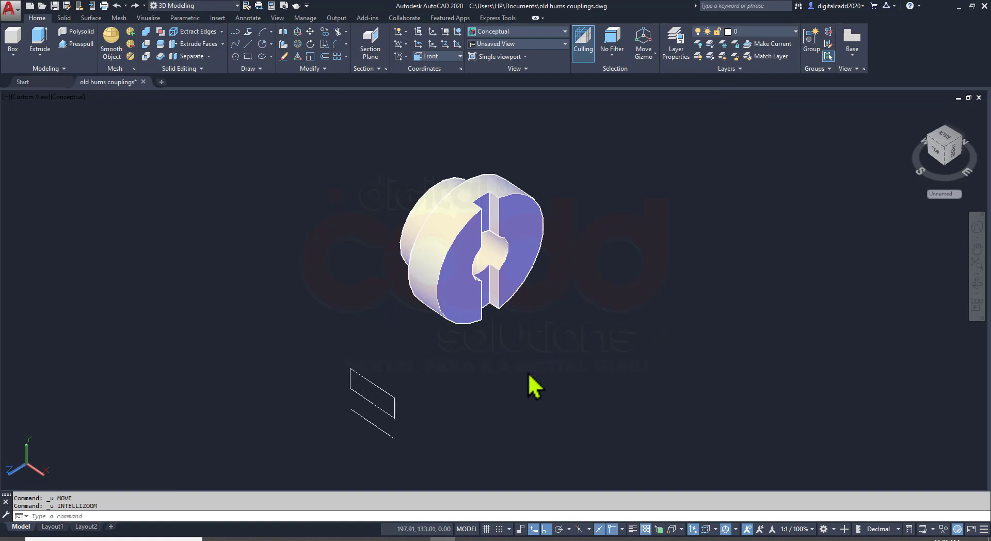
{"action": "key", "text": "ctrl+z"}
{"action": "key", "text": "ctrl+z"}
{"action": "key", "text": "ctrl+z"}
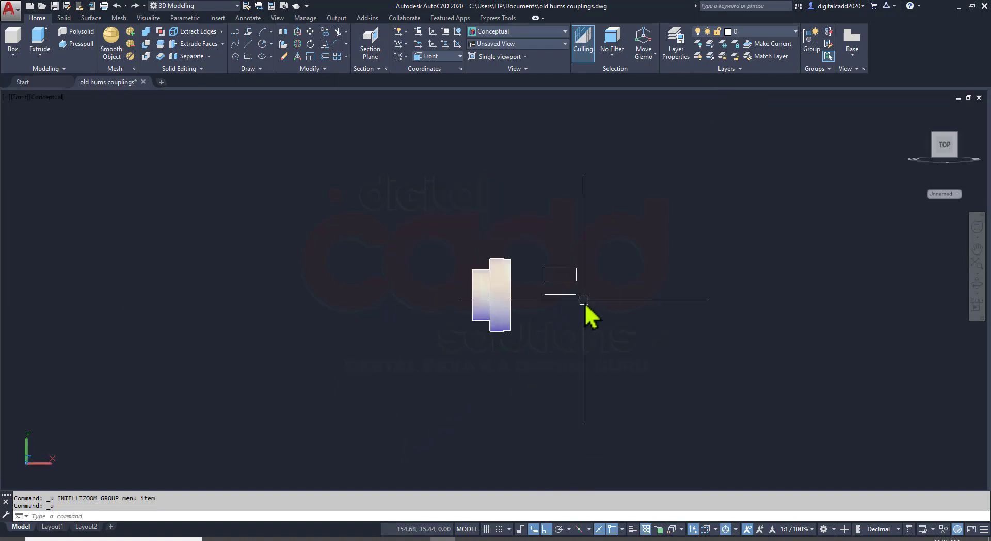
{"action": "key", "text": "ctrl+z"}
{"action": "key", "text": "ctrl+z"}
{"action": "key", "text": "ctrl+z"}
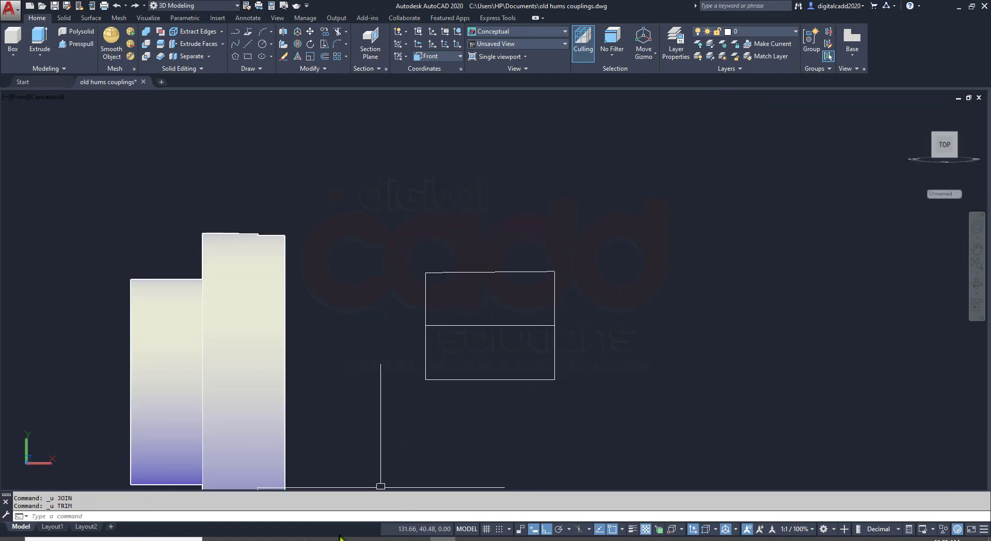
{"action": "key", "text": "alt+Tab"}
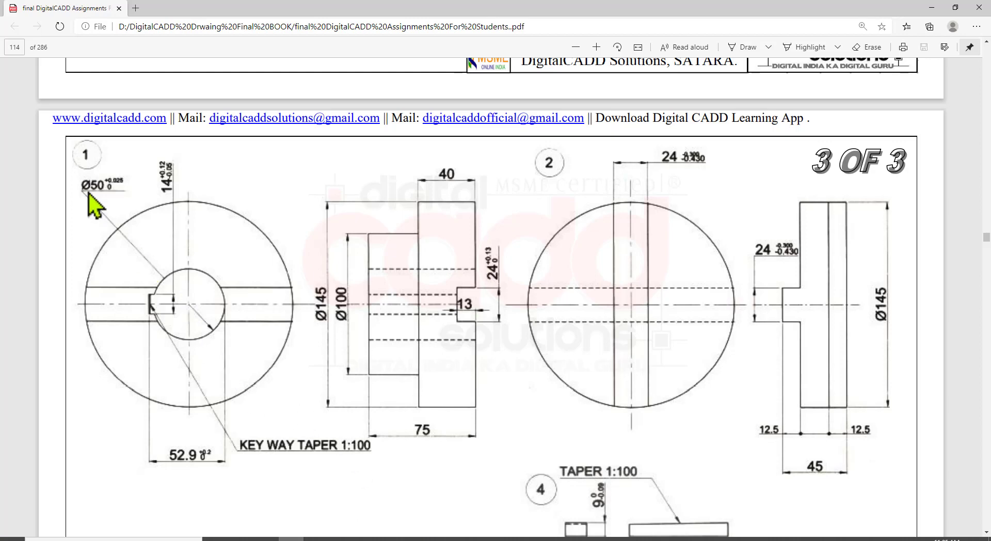
Offset the sketch's bottom line 25 units upward
{"action": "key", "text": "alt+Tab"}
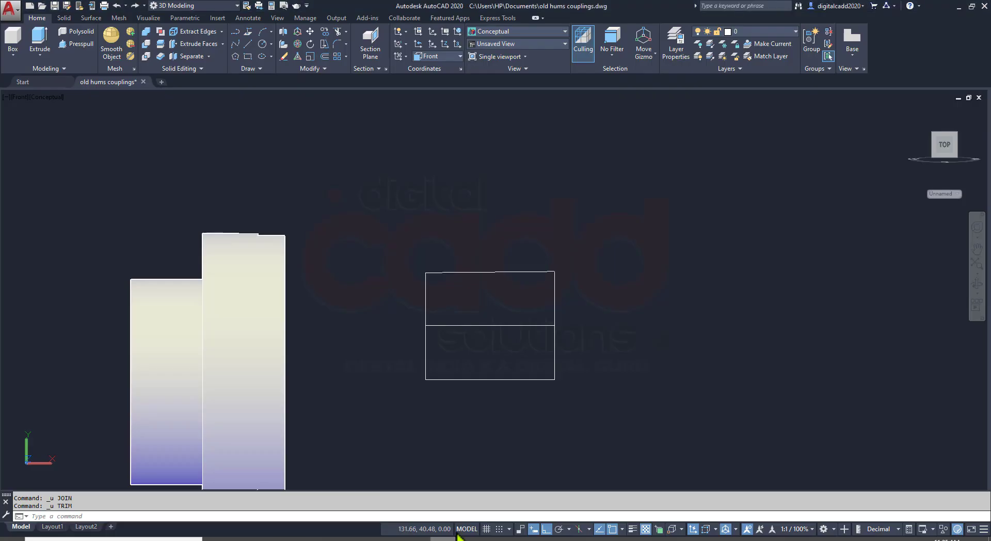
{"action": "scroll", "coordinate": [508, 384], "scroll_direction": "up", "scroll_amount": 2}
{"action": "scroll", "coordinate": [508, 383], "scroll_direction": "up", "scroll_amount": 2}
{"action": "type", "text": "o"}
{"action": "key", "text": "Return"}
{"action": "type", "text": "25"}
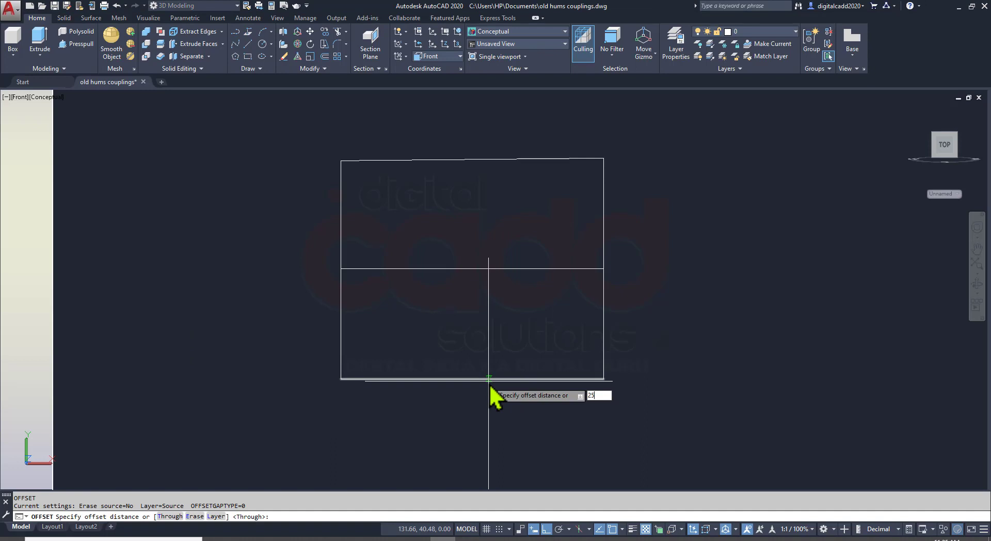
{"action": "key", "text": "Return"}
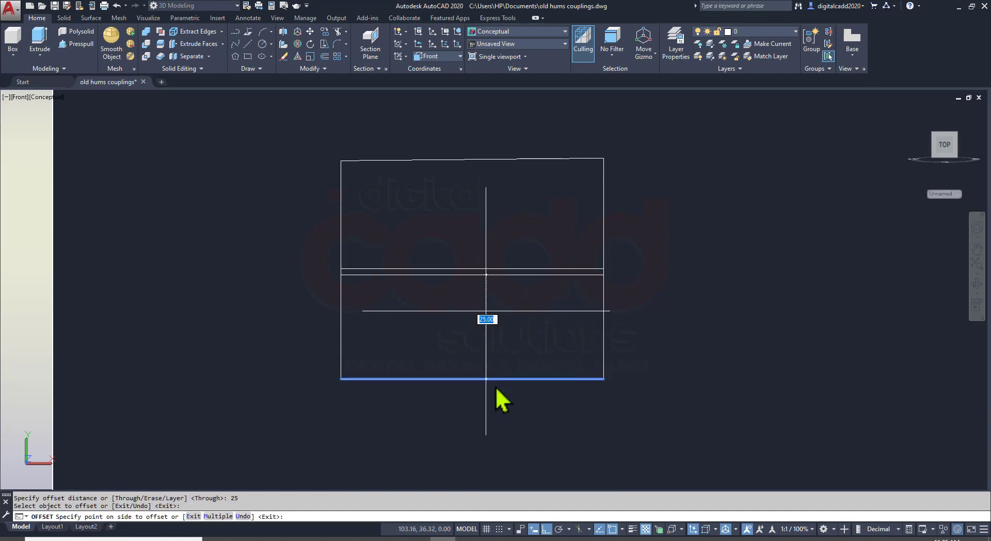
{"action": "left_click", "coordinate": [500, 336]}
{"action": "scroll", "coordinate": [482, 279], "scroll_direction": "up", "scroll_amount": 3}
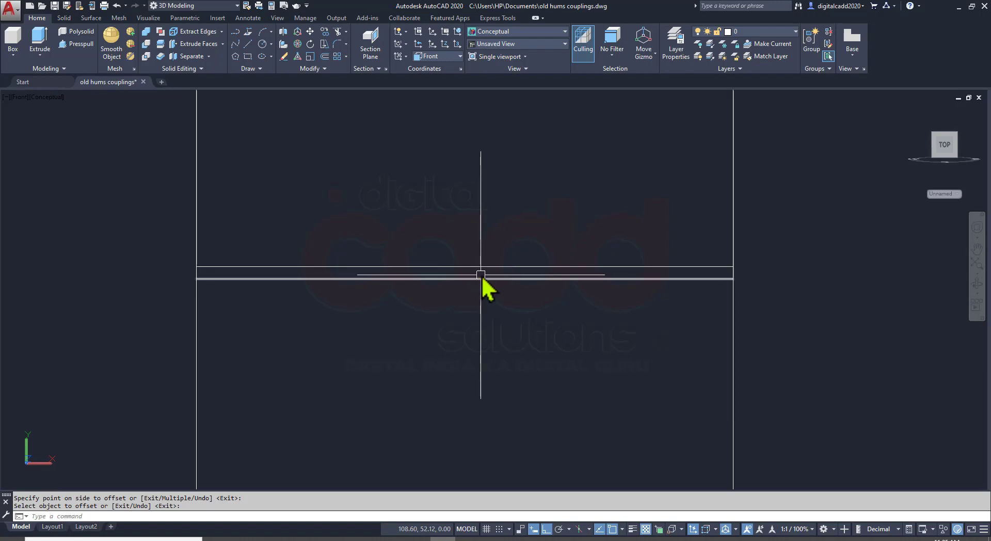
{"action": "key", "text": "Return"}
Erase the old middle line and trim the lower vertical edges, then orbit to 3D
{"action": "left_click", "coordinate": [483, 268]}
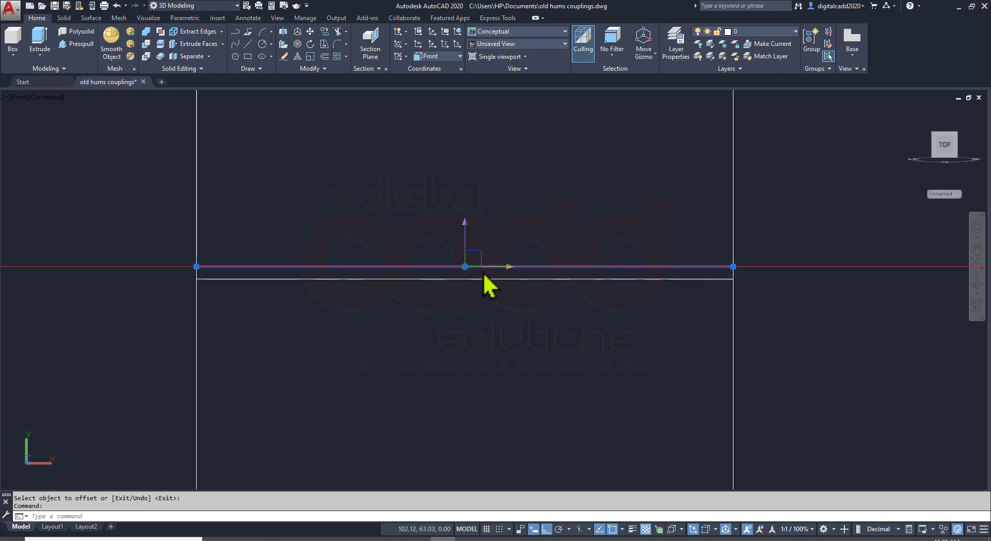
{"action": "key", "text": "Delete"}
{"action": "scroll", "coordinate": [496, 309], "scroll_direction": "down", "scroll_amount": 5}
{"action": "type", "text": "r"}
{"action": "key", "text": "Return"}
{"action": "key", "text": "Return"}
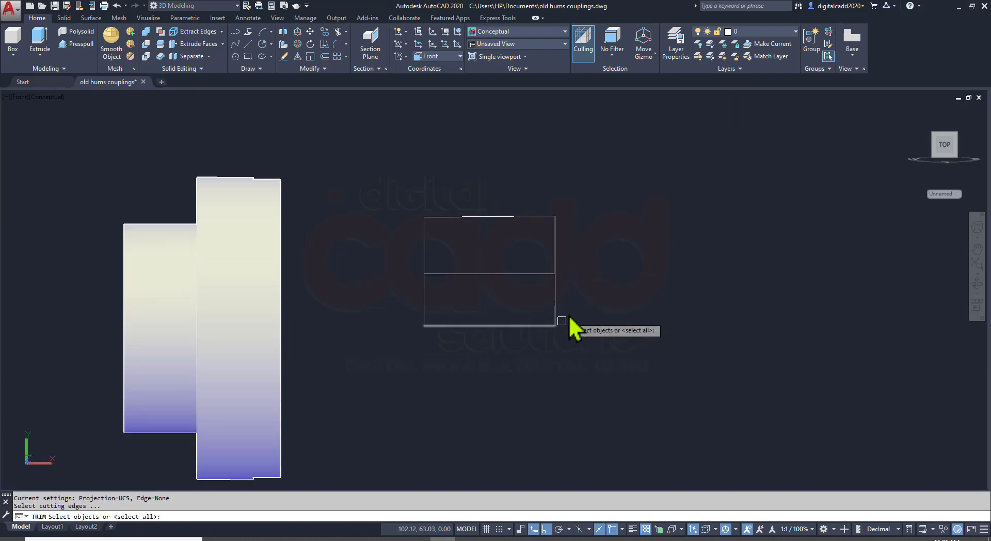
{"action": "left_click_drag", "start_coordinate": [571, 310], "coordinate": [392, 361]}
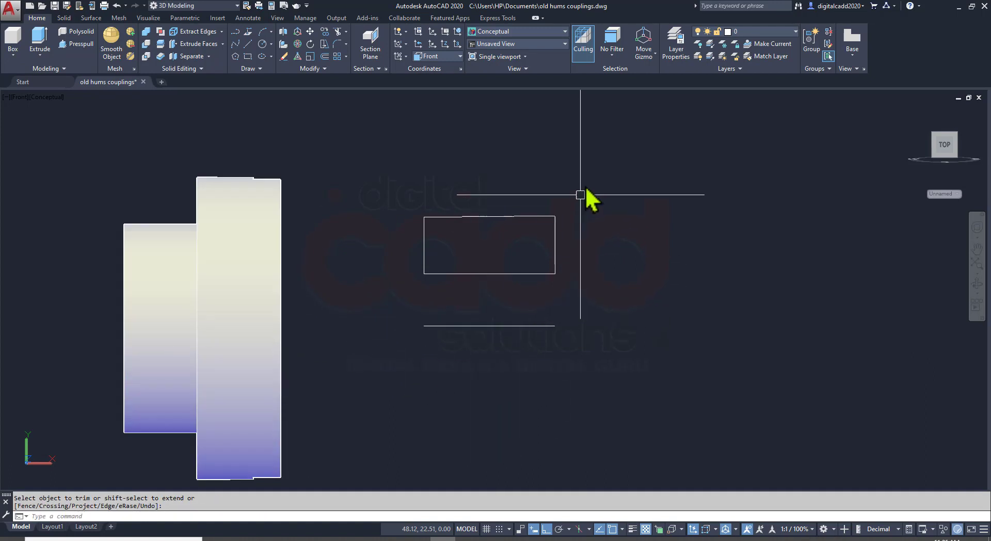
{"action": "scroll", "coordinate": [626, 219], "scroll_direction": "down", "scroll_amount": 5}
{"action": "middle_click_drag", "start_coordinate": [626, 219], "coordinate": [550, 323], "text": "shift"}
{"action": "key", "text": "Escape"}
{"action": "scroll", "coordinate": [507, 356], "scroll_direction": "up", "scroll_amount": 2}
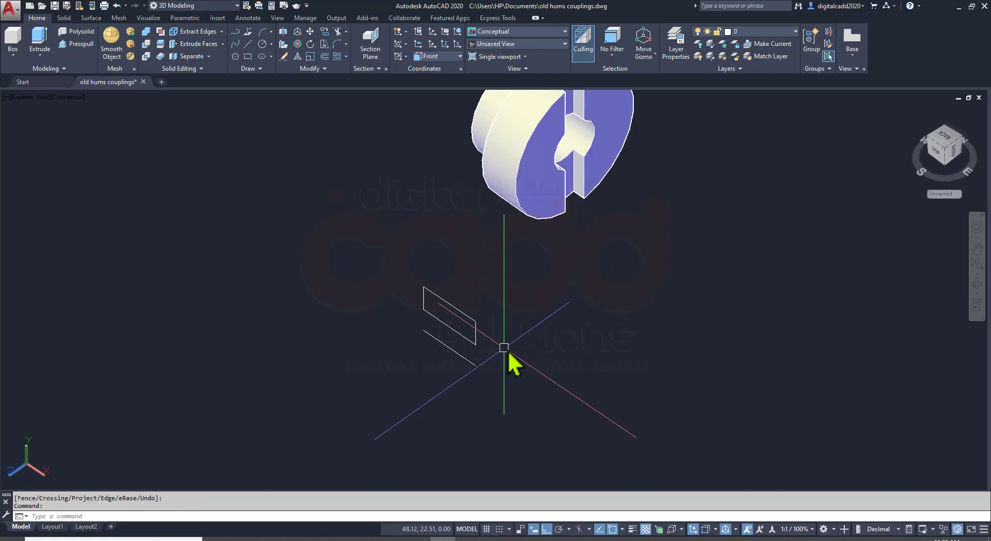
Join the four rectangle lines into one polyline
{"action": "scroll", "coordinate": [509, 354], "scroll_direction": "up", "scroll_amount": 2}
{"action": "type", "text": "j"}
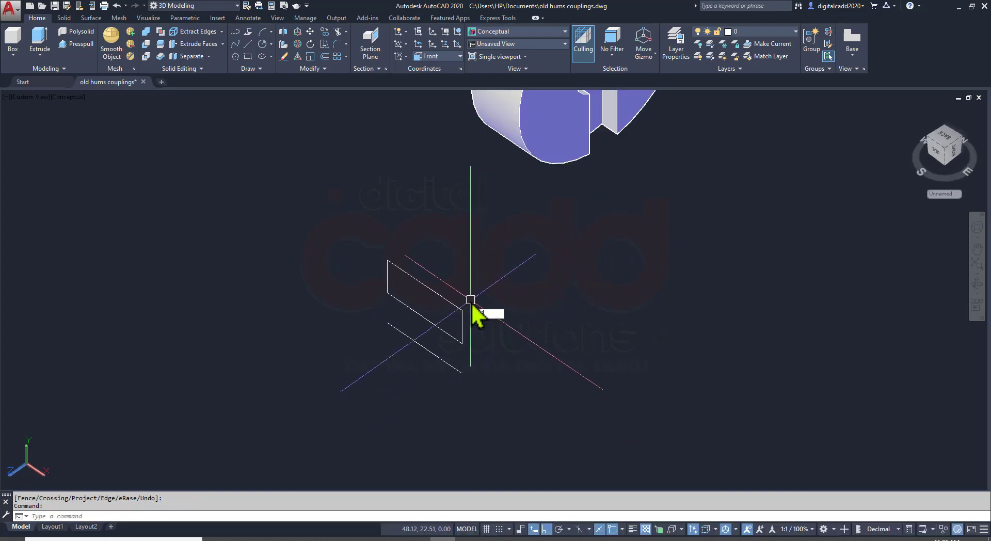
{"action": "key", "text": "Return"}
{"action": "left_click", "coordinate": [367, 243]}
{"action": "left_click", "coordinate": [488, 363]}
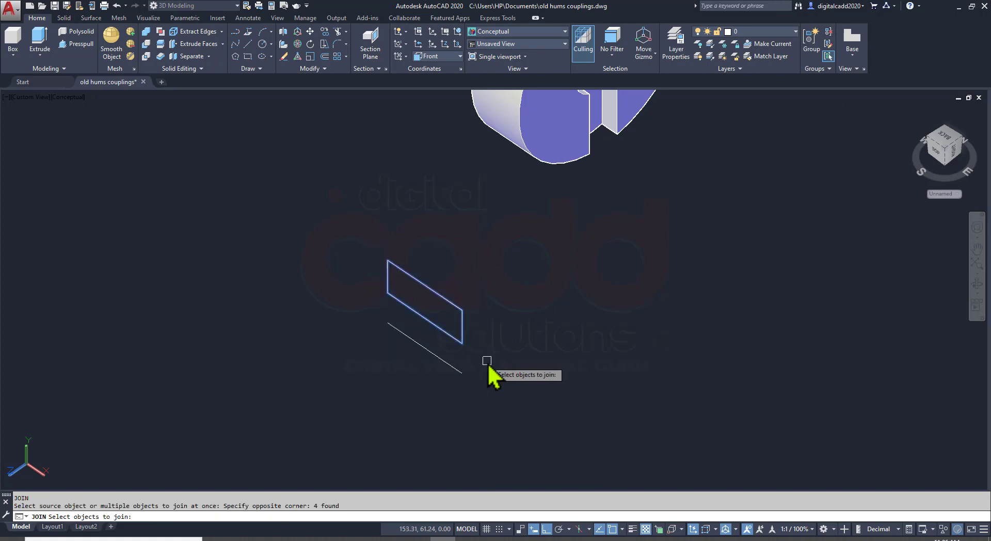
{"action": "key", "text": "Return"}
Extrude the polyline 14 units high into a solid block and select it for moving
{"action": "left_click", "coordinate": [463, 316]}
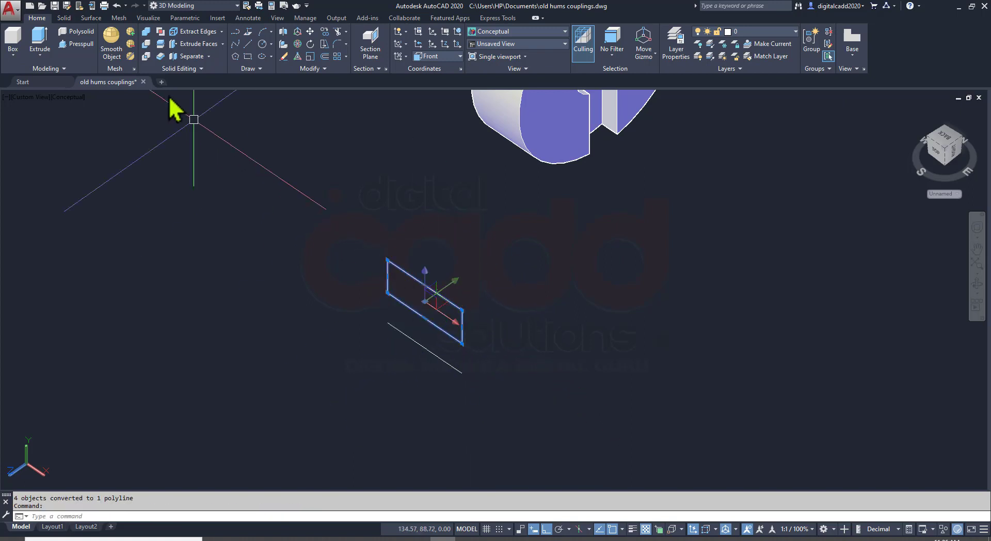
{"action": "left_click", "coordinate": [41, 36]}
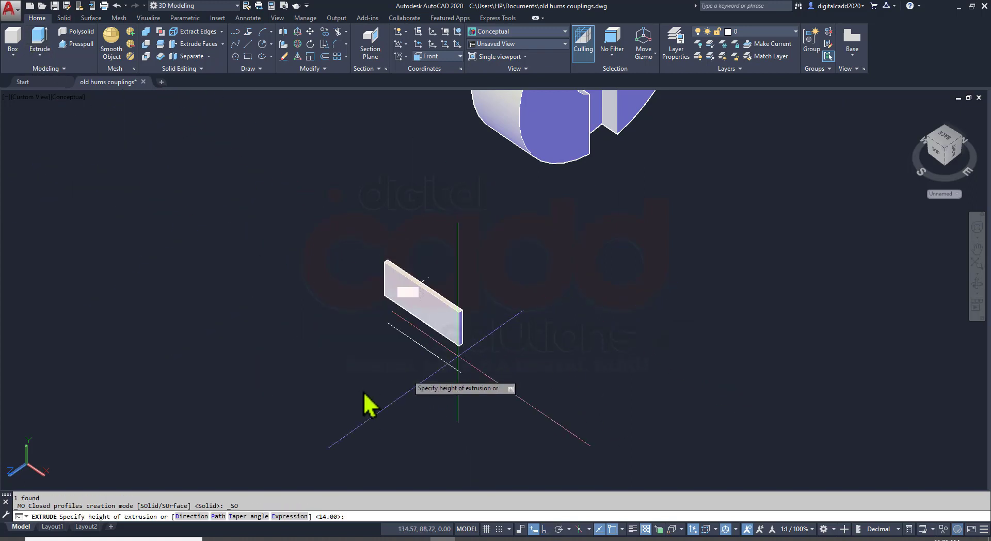
{"action": "type", "text": "14"}
{"action": "key", "text": "Return"}
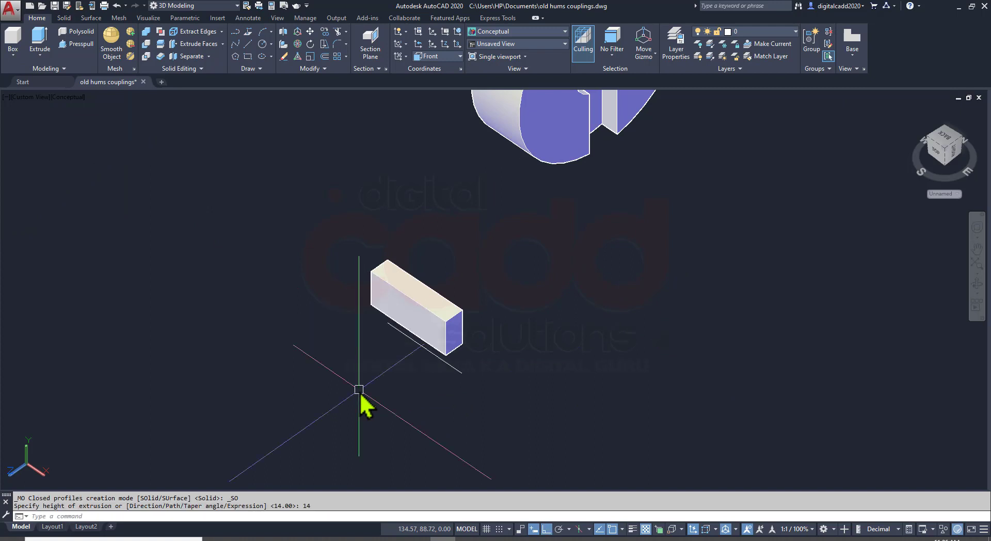
{"action": "left_click", "coordinate": [445, 334]}
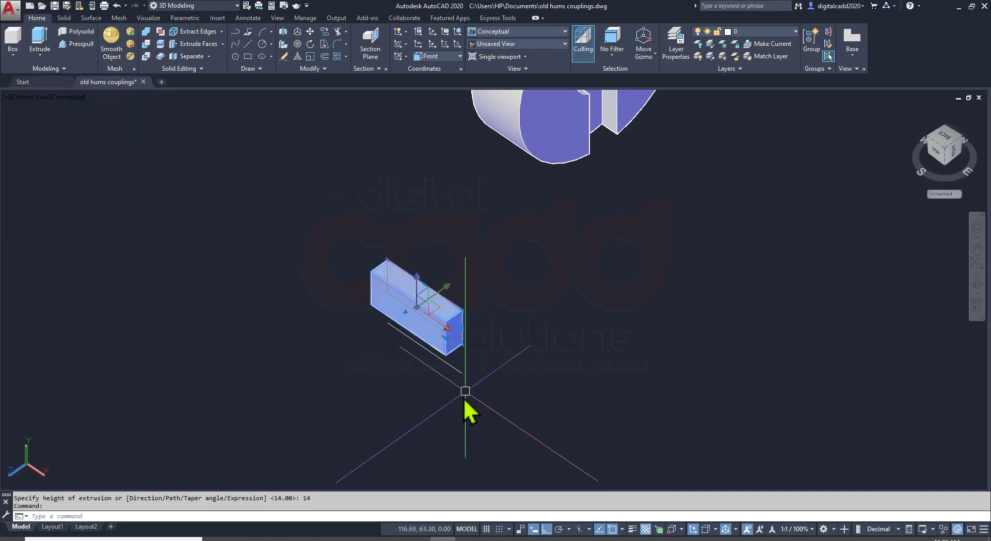
{"action": "key", "text": "Return"}
{"action": "scroll", "coordinate": [469, 387], "scroll_direction": "up", "scroll_amount": 3}
{"action": "scroll", "coordinate": [408, 333], "scroll_direction": "up", "scroll_amount": 3}
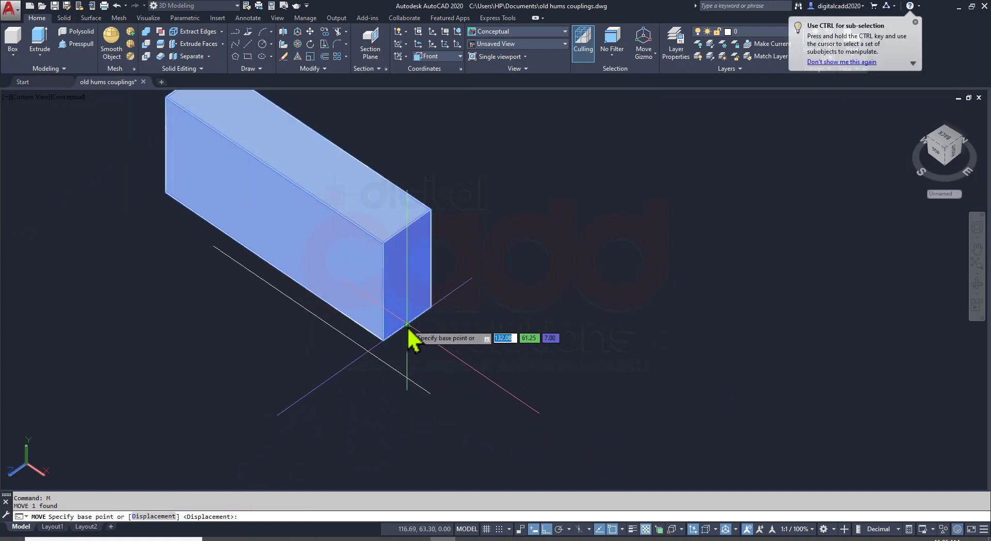
Move the block from its lower corner to the bore's centre and orbit to inspect it
{"action": "left_click", "coordinate": [408, 326]}
{"action": "scroll", "coordinate": [372, 361], "scroll_direction": "down", "scroll_amount": 5}
{"action": "scroll", "coordinate": [381, 365], "scroll_direction": "up", "scroll_amount": 3}
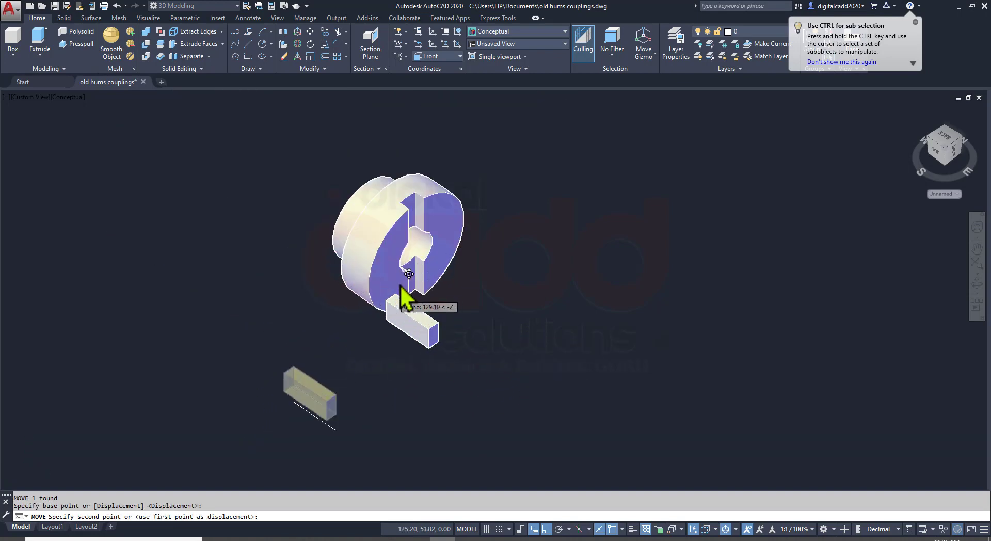
{"action": "scroll", "coordinate": [407, 305], "scroll_direction": "up", "scroll_amount": 3}
{"action": "scroll", "coordinate": [405, 181], "scroll_direction": "up", "scroll_amount": 5}
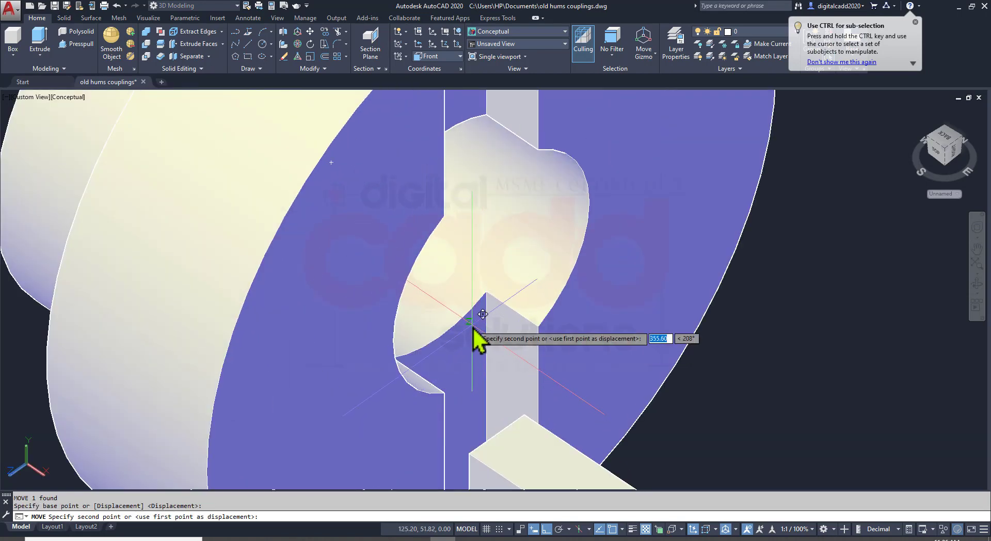
{"action": "left_click", "coordinate": [443, 243]}
{"action": "scroll", "coordinate": [460, 316], "scroll_direction": "down", "scroll_amount": 4}
{"action": "scroll", "coordinate": [469, 316], "scroll_direction": "down", "scroll_amount": 4}
{"action": "mouse_move", "coordinate": [471, 325]}
{"action": "middle_mouse_down", "text": "shift"}
{"action": "mouse_move", "coordinate": [397, 195]}
{"action": "mouse_move", "coordinate": [639, 288]}
{"action": "mouse_move", "coordinate": [493, 309]}
{"action": "middle_mouse_up", "text": "shift"}
{"action": "left_click", "coordinate": [510, 312]}
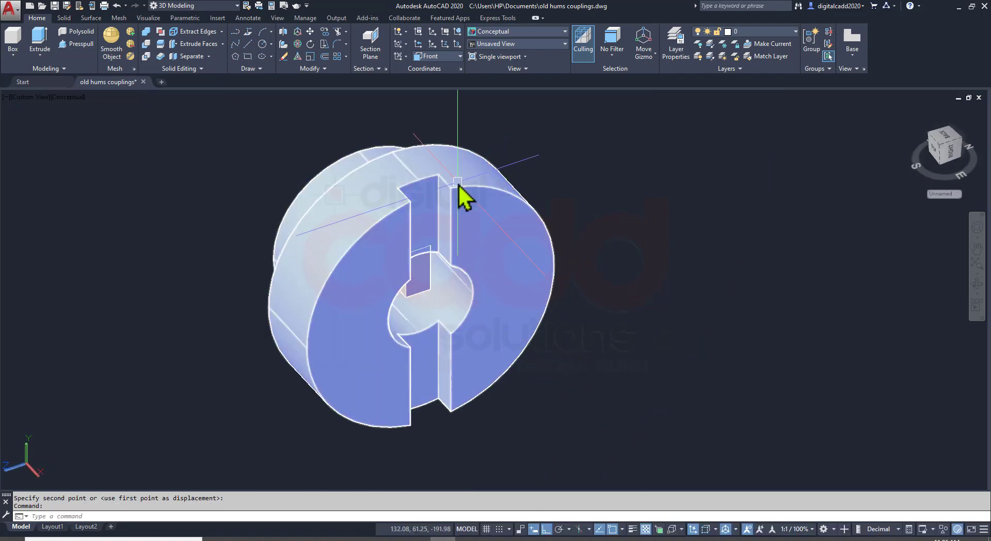
{"action": "left_click", "coordinate": [148, 47]}
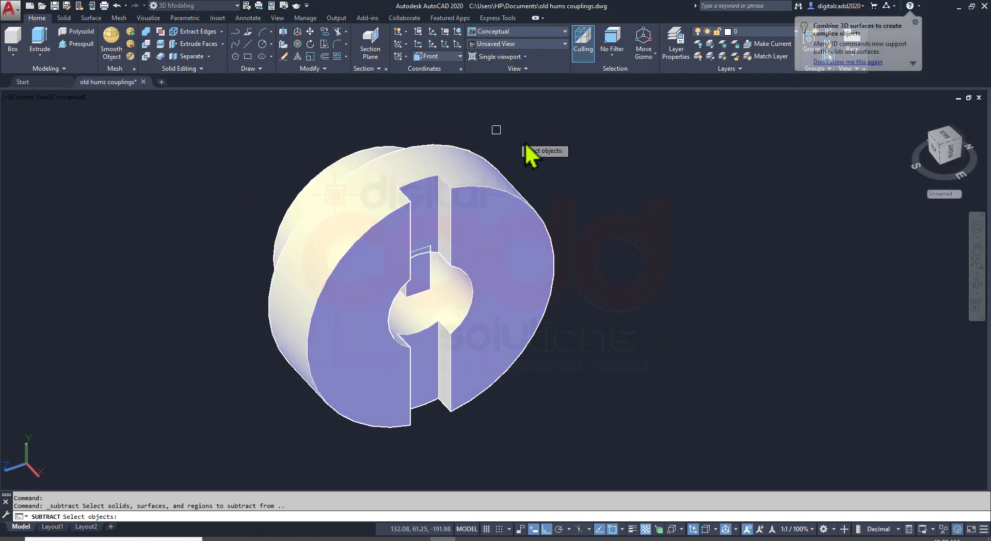
{"action": "left_click", "coordinate": [515, 196]}
{"action": "key", "text": "Return"}
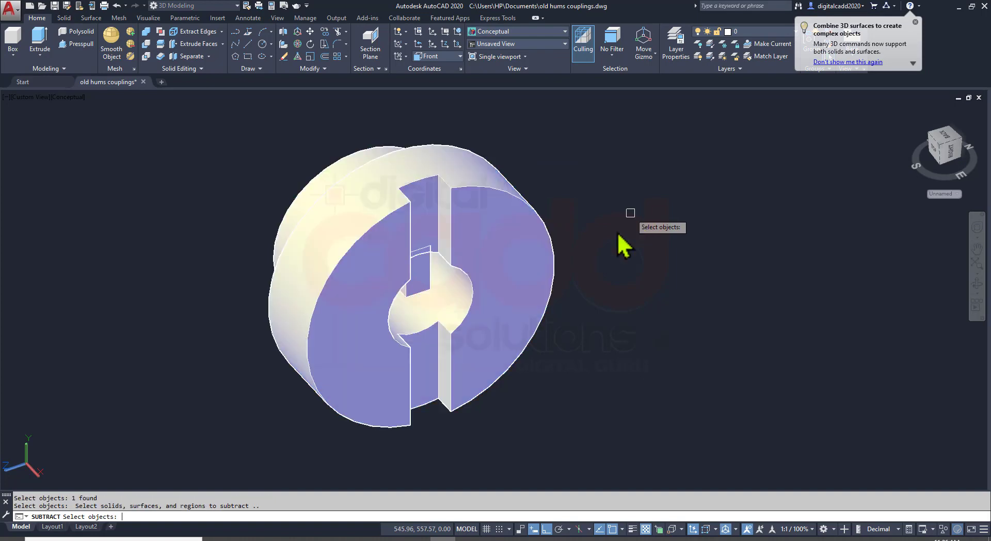
{"action": "left_click", "coordinate": [431, 299]}
{"action": "key", "text": "Return"}
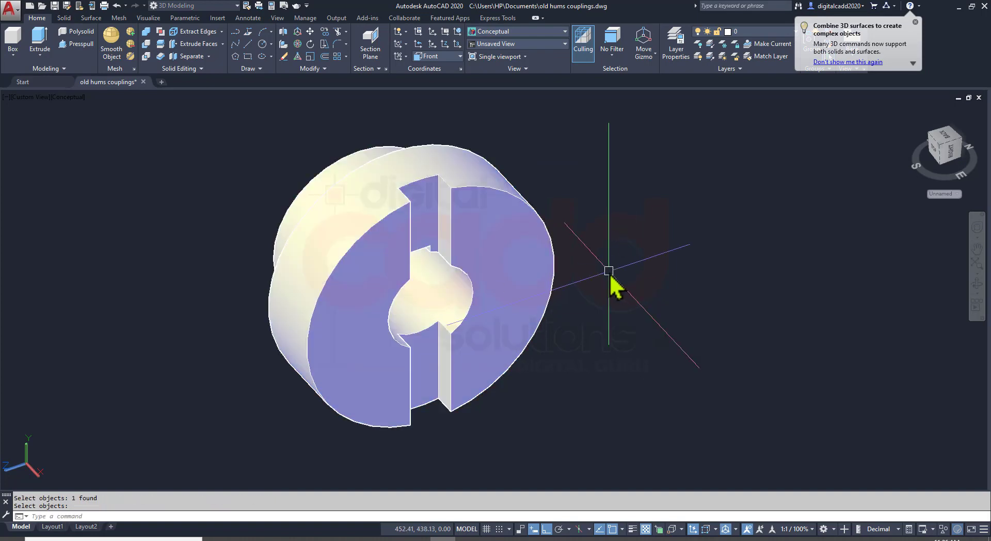
{"action": "left_click", "coordinate": [952, 152]}
{"action": "scroll", "coordinate": [537, 385], "scroll_direction": "up", "scroll_amount": 5}
{"action": "scroll", "coordinate": [604, 387], "scroll_direction": "up", "scroll_amount": 3}
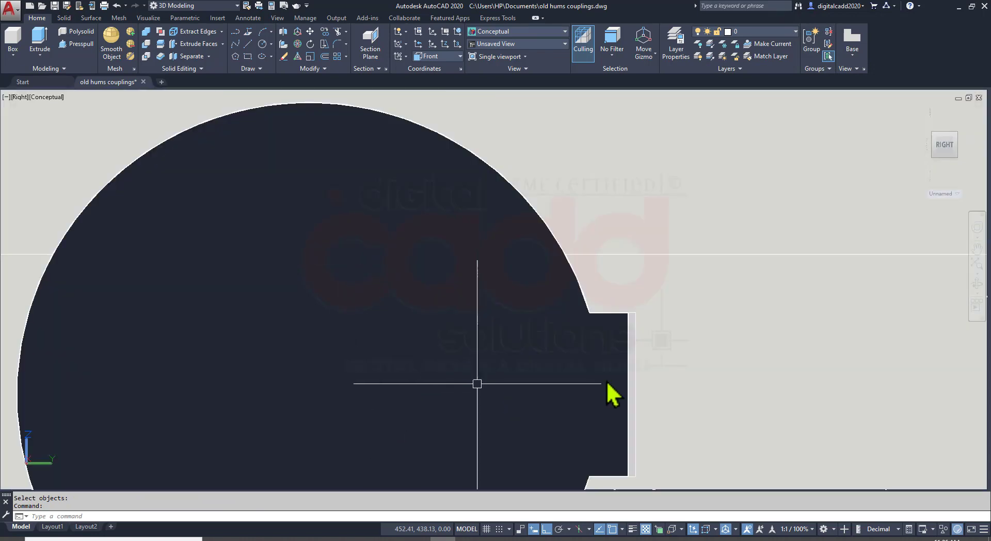
{"action": "scroll", "coordinate": [672, 351], "scroll_direction": "up", "scroll_amount": 2}
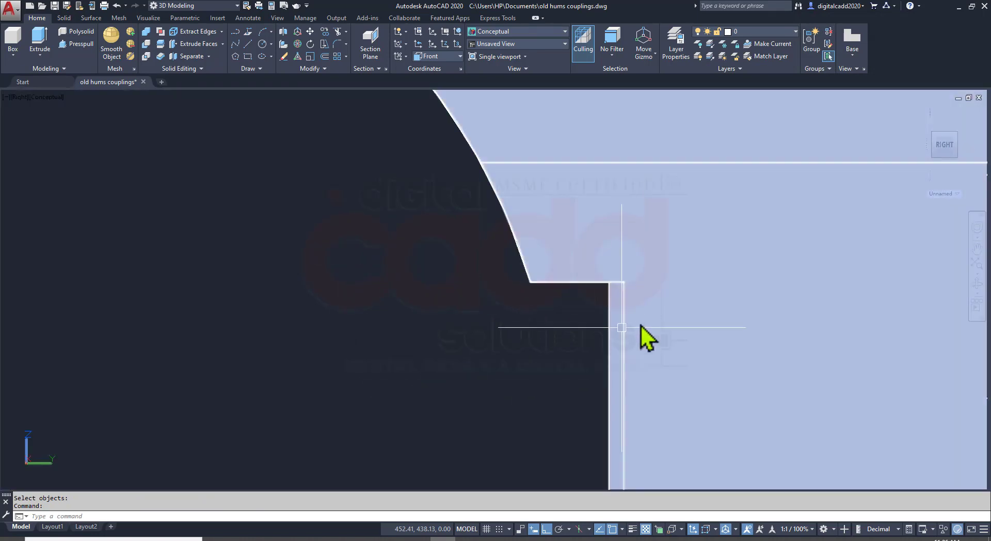
{"action": "scroll", "coordinate": [609, 335], "scroll_direction": "down", "scroll_amount": 3}
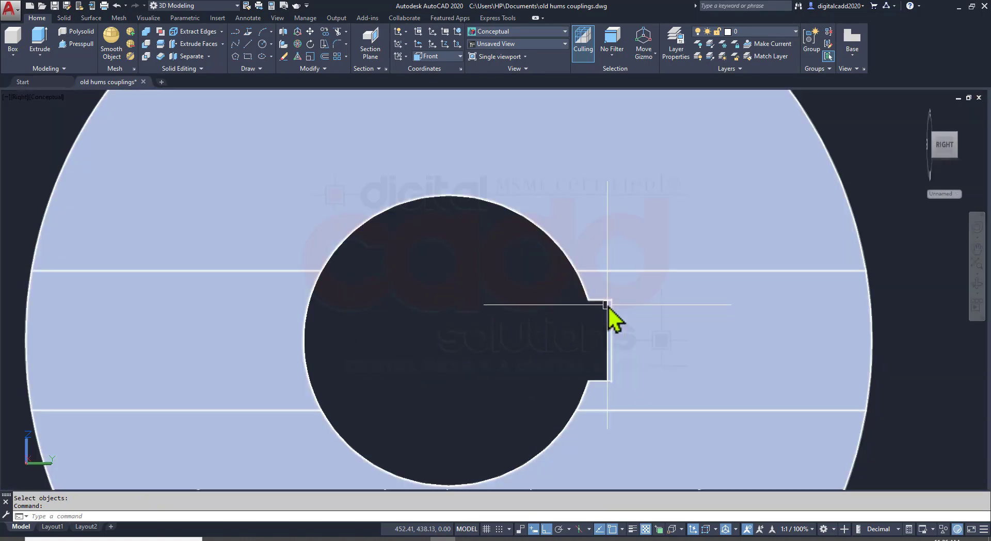
{"action": "scroll", "coordinate": [598, 335], "scroll_direction": "down", "scroll_amount": 3}
{"action": "left_click", "coordinate": [21, 97]}
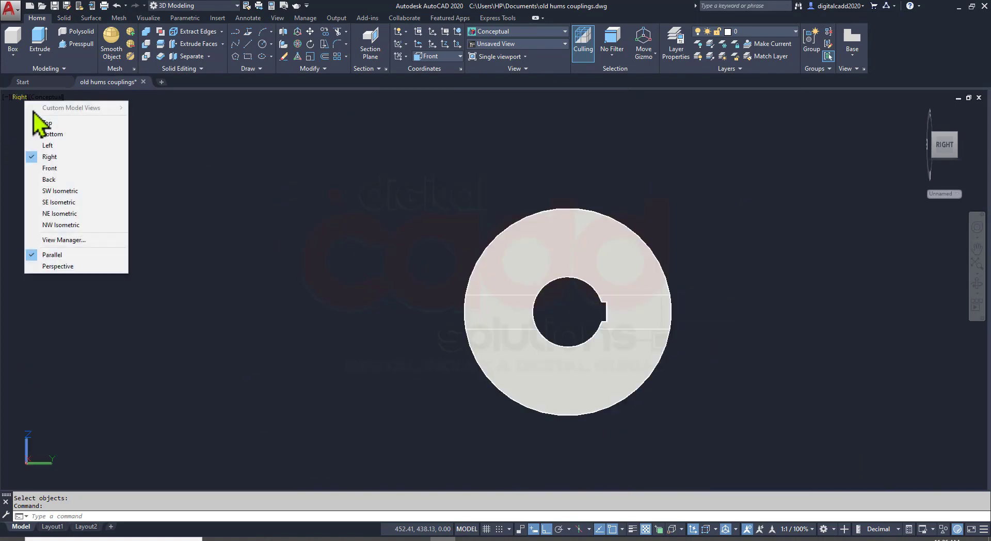
{"action": "left_click", "coordinate": [74, 203]}
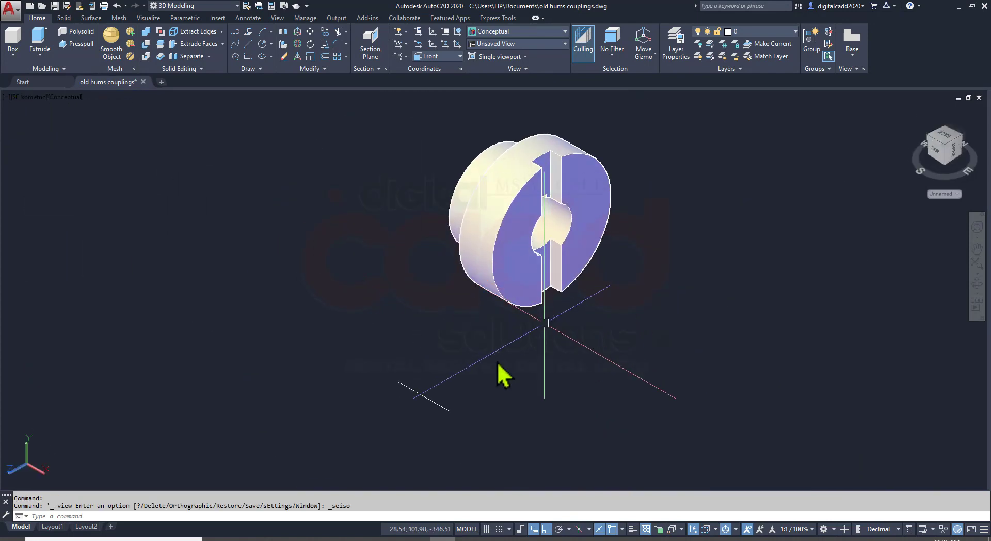
Erase the leftover object and save the coupling drawing
{"action": "left_click", "coordinate": [459, 364]}
{"action": "left_click", "coordinate": [382, 463]}
{"action": "key", "text": "Delete"}
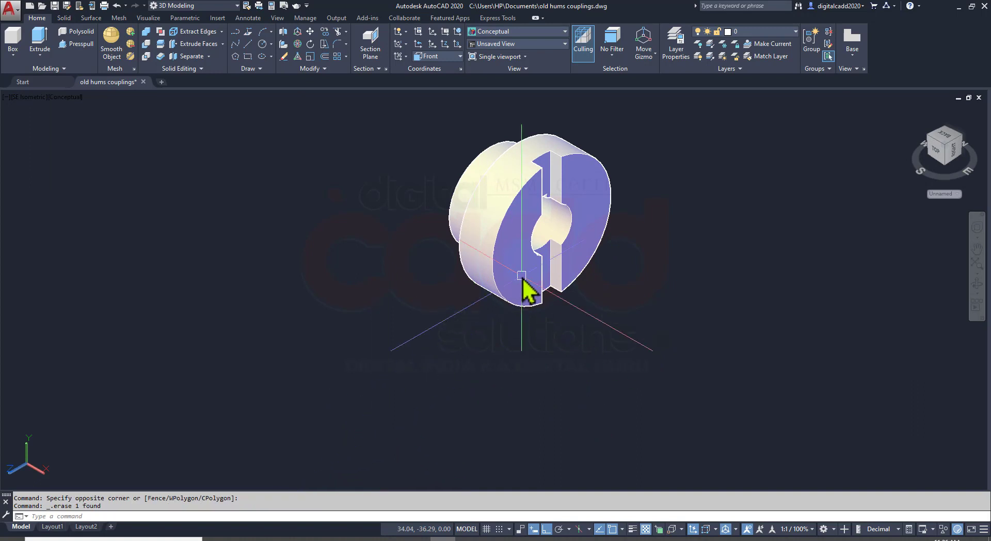
{"action": "key", "text": "ctrl+s"}
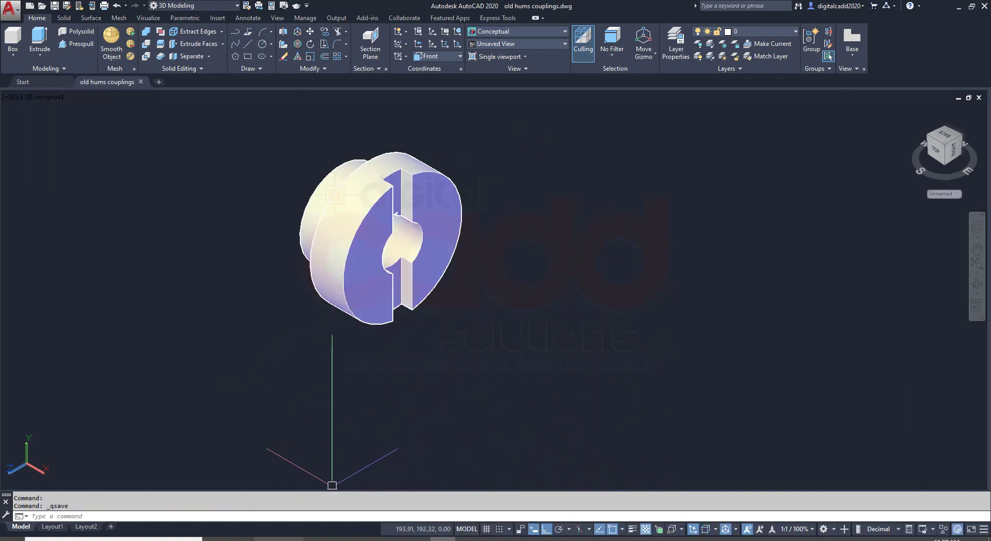
{"action": "key", "text": "alt+Tab"}
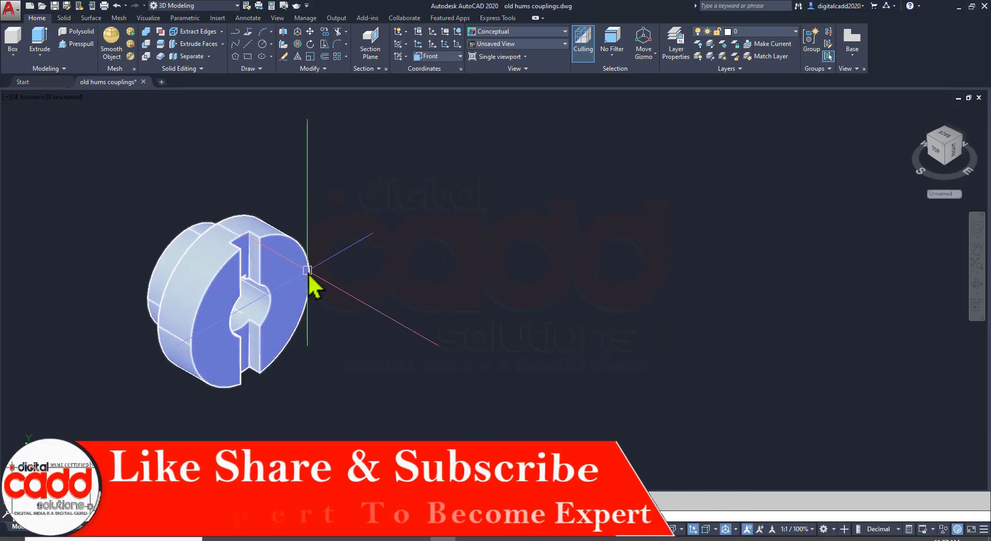
Reset the UCS to World and view the disc from the Right, panned to the left
{"action": "type", "text": "ucs"}
{"action": "key", "text": "Return"}
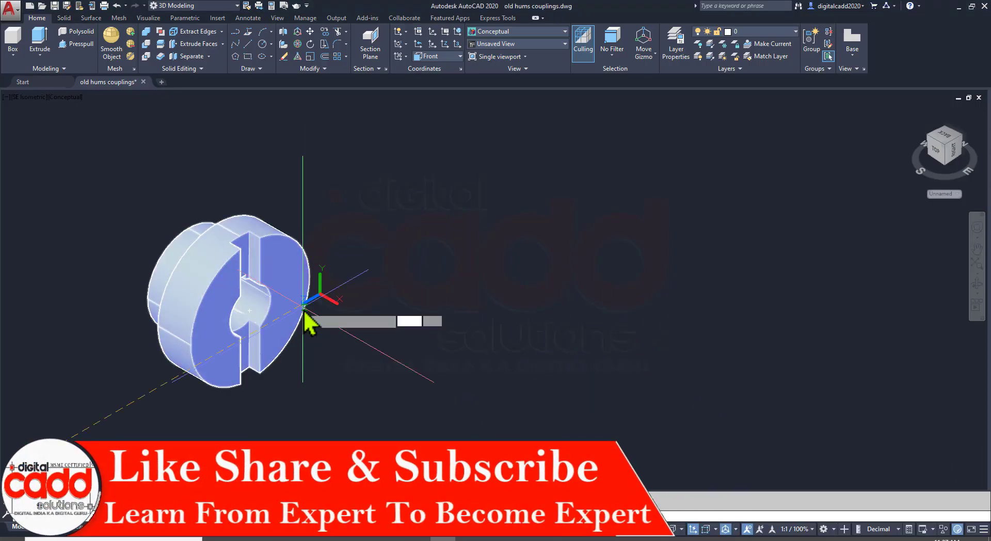
{"action": "key", "text": "Return"}
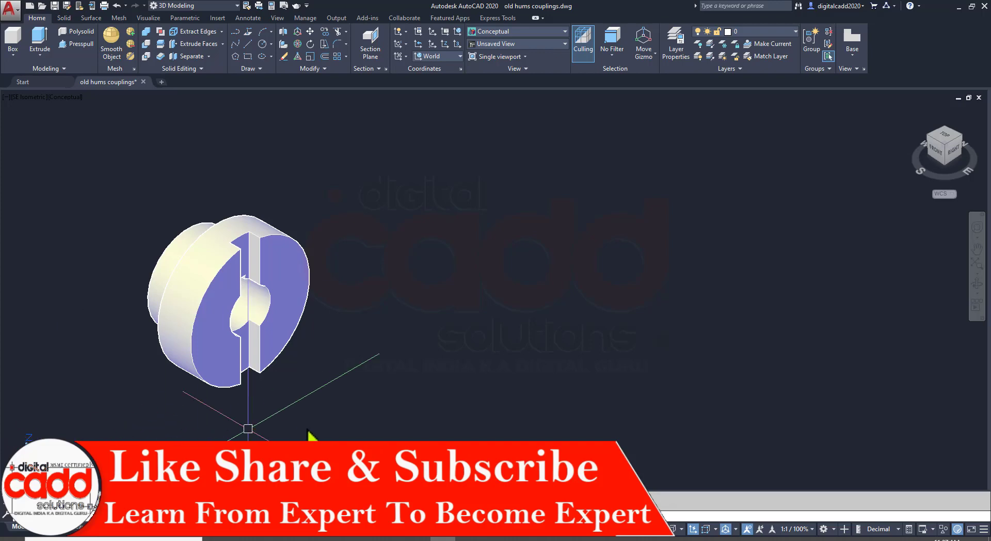
{"action": "left_click", "coordinate": [28, 97]}
{"action": "left_click", "coordinate": [58, 161]}
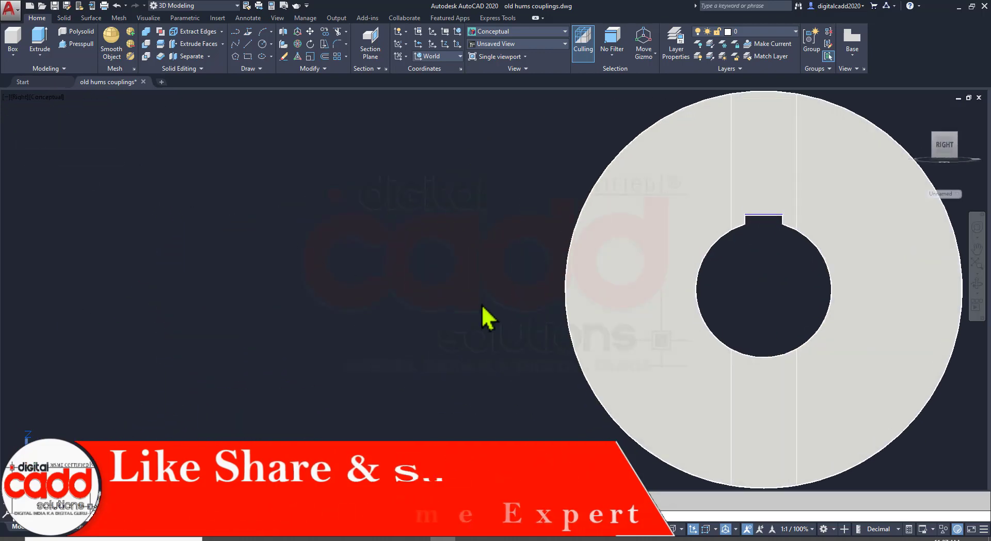
{"action": "middle_click_drag", "start_coordinate": [675, 299], "coordinate": [39, 255]}
{"action": "key", "text": "Escape"}
Draw a Ø145 circle beside the flange for the centre disc
{"action": "type", "text": "c"}
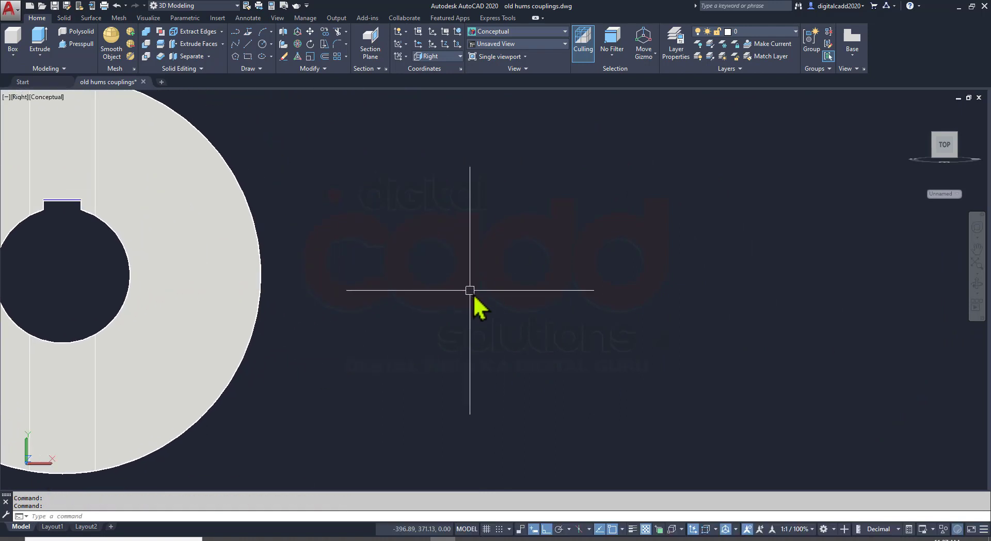
{"action": "key", "text": "Return"}
{"action": "left_click", "coordinate": [545, 262]}
{"action": "type", "text": "d"}
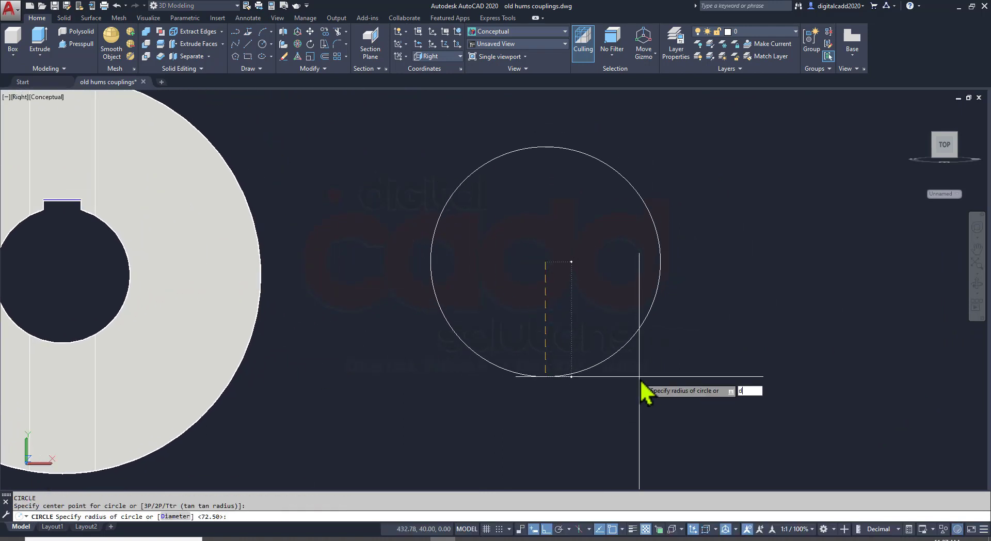
{"action": "key", "text": "Return"}
{"action": "type", "text": "145"}
{"action": "key", "text": "Return"}
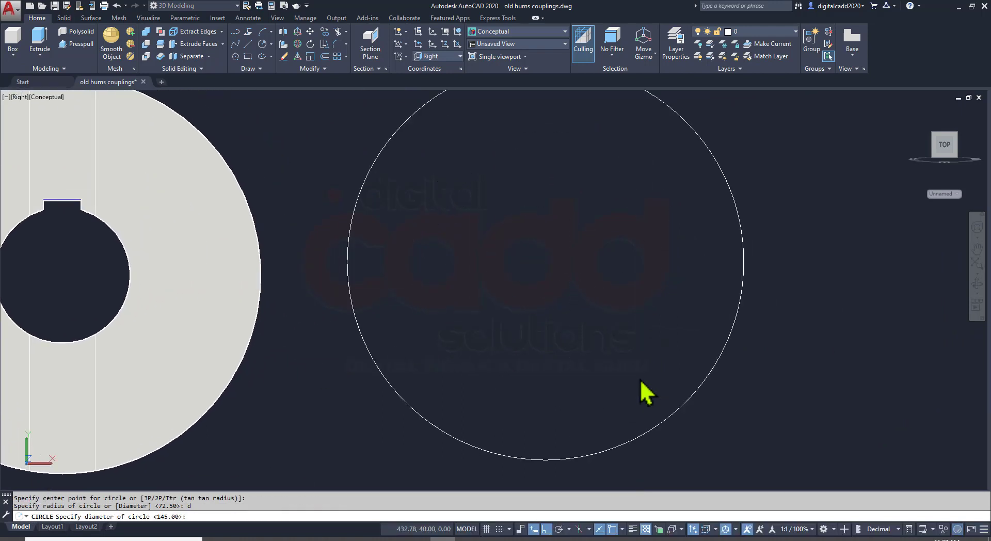
{"action": "scroll", "coordinate": [498, 347], "scroll_direction": "down", "scroll_amount": 2}
Check the new circle's diameter against the reference drawing
{"action": "type", "text": "l"}
{"action": "key", "text": "Return"}
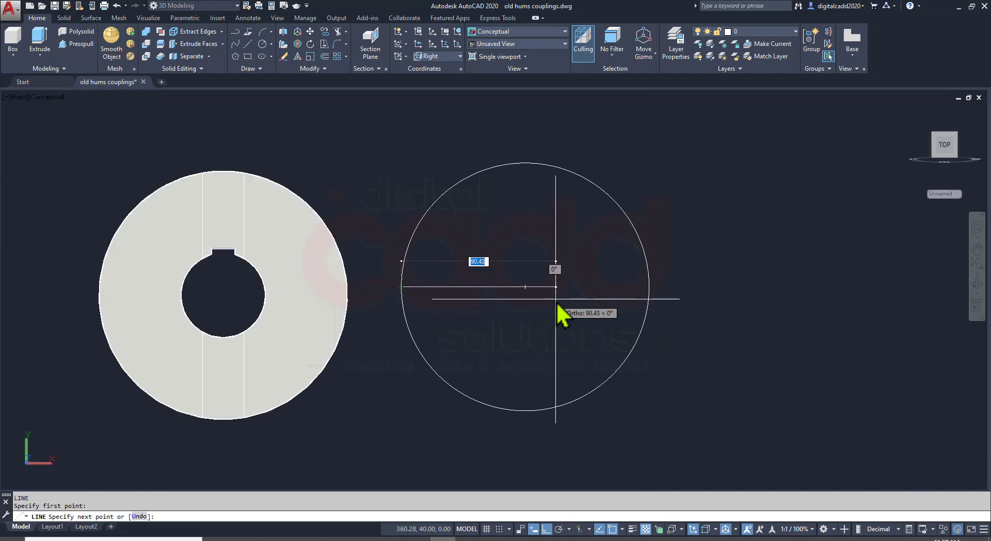
{"action": "key", "text": "Escape"}
{"action": "key", "text": "alt+Tab"}
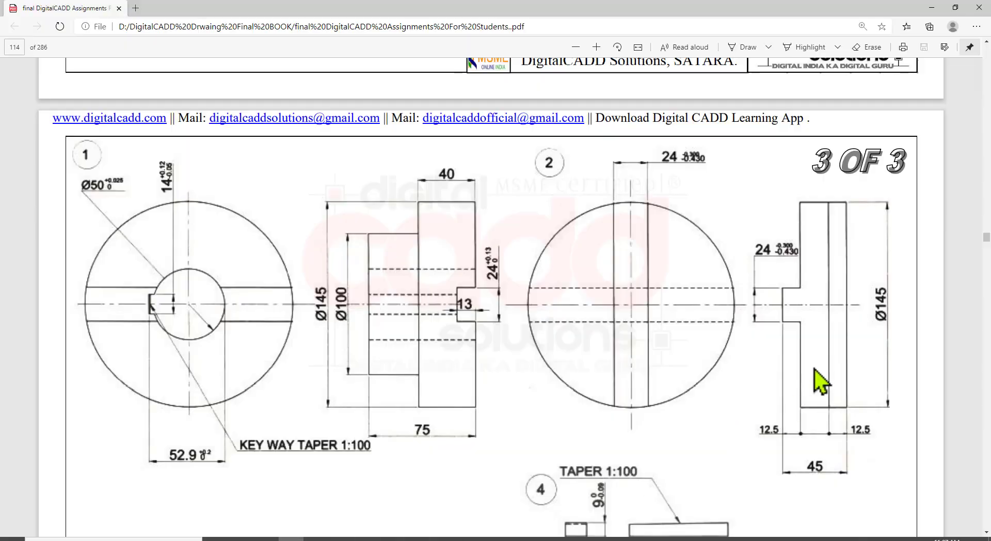
{"action": "key", "text": "alt+Tab"}
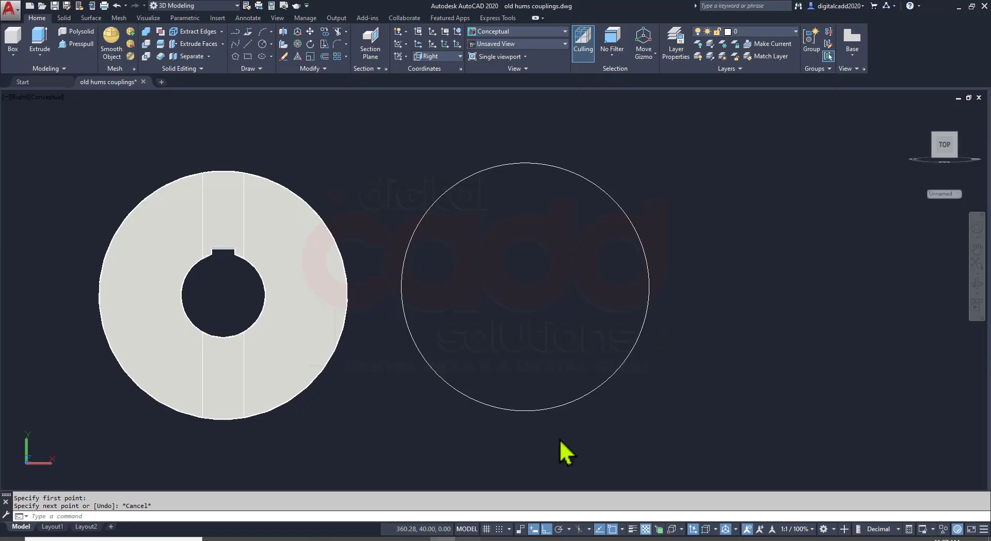
{"action": "left_click", "coordinate": [645, 264]}
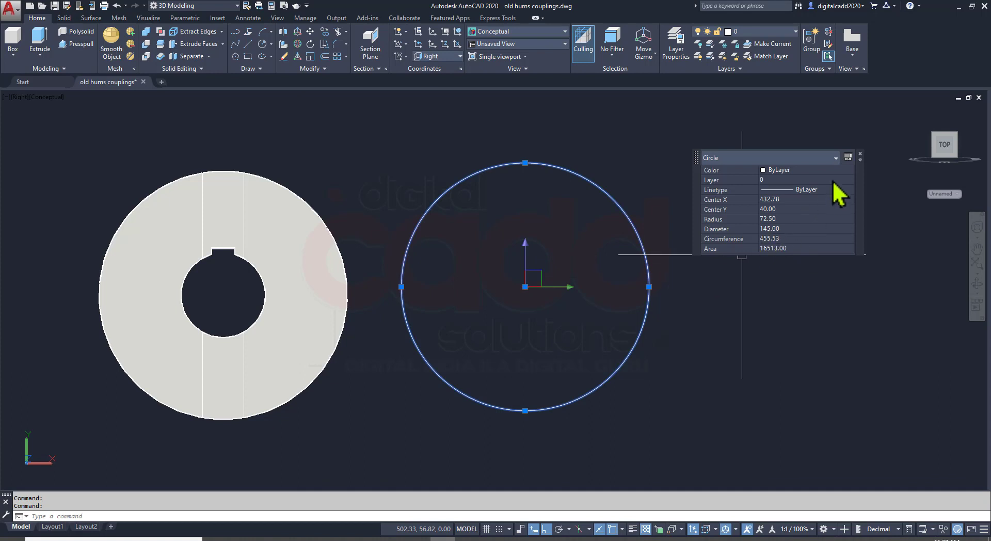
{"action": "key", "text": "Escape"}
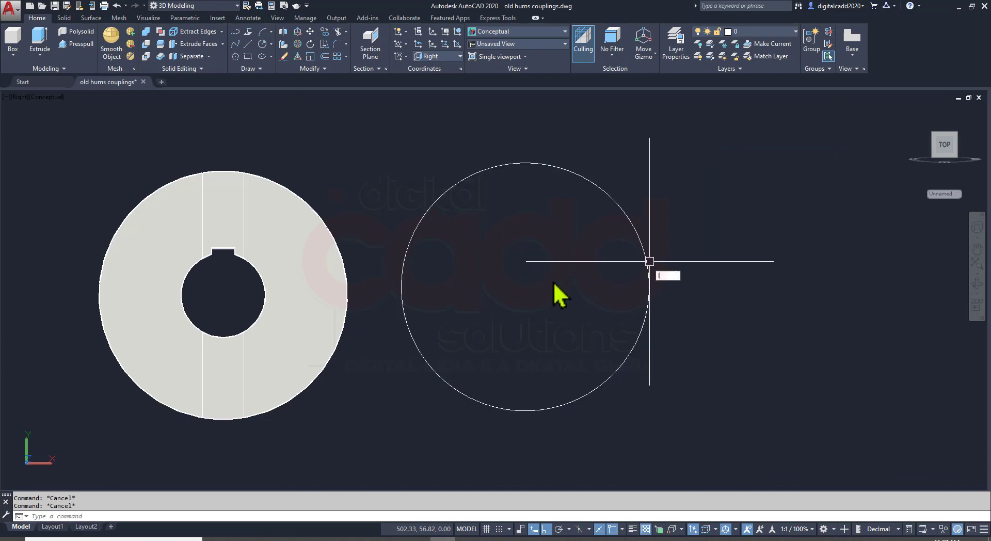
Draw a horizontal line across the circle between its left and right quadrants
{"action": "type", "text": "l"}
{"action": "key", "text": "Return"}
{"action": "left_click", "coordinate": [402, 286]}
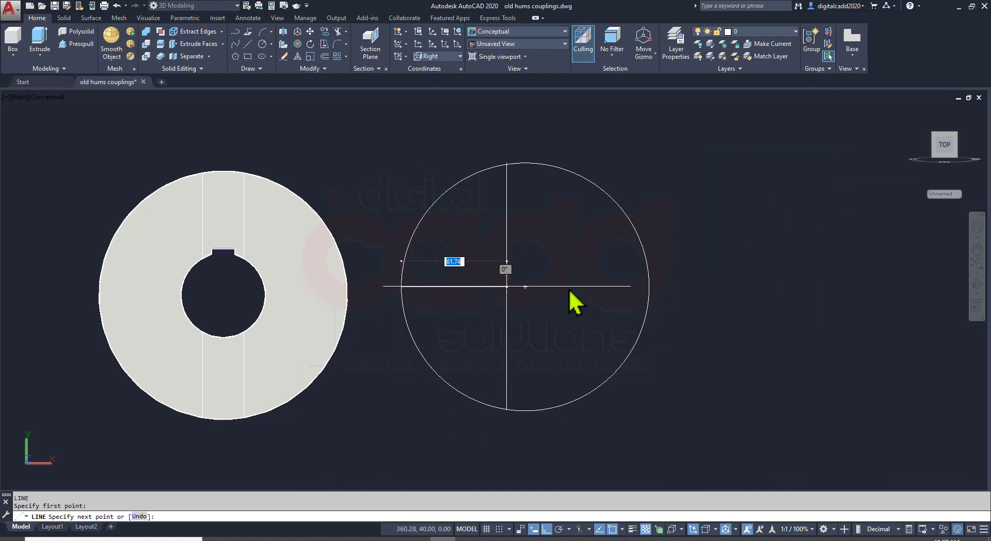
{"action": "left_click", "coordinate": [649, 286]}
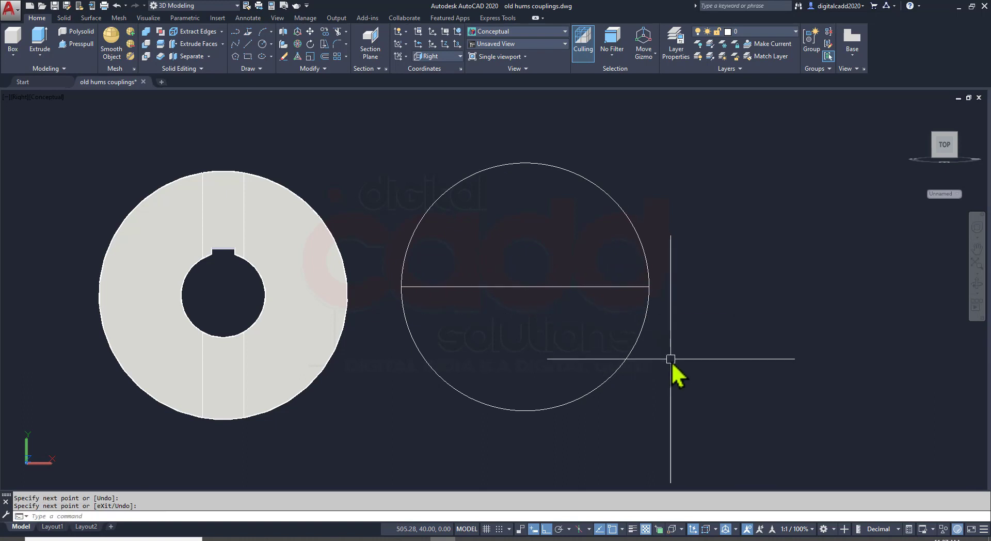
{"action": "key", "text": "Return"}
Offset the horizontal line 12 above and 12 below
{"action": "type", "text": "o"}
{"action": "key", "text": "Return"}
{"action": "type", "text": "12"}
{"action": "key", "text": "Return"}
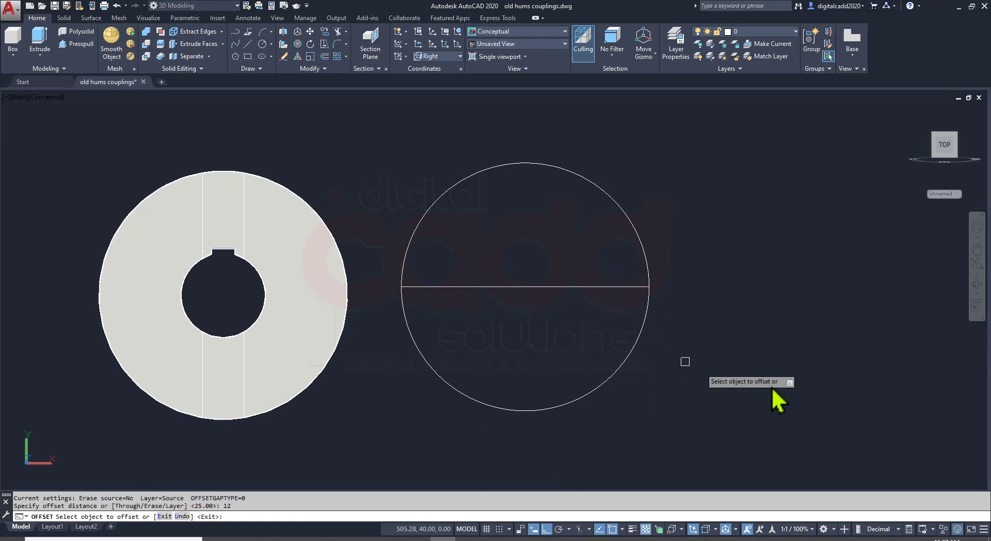
{"action": "left_click", "coordinate": [595, 288]}
{"action": "left_click", "coordinate": [593, 249]}
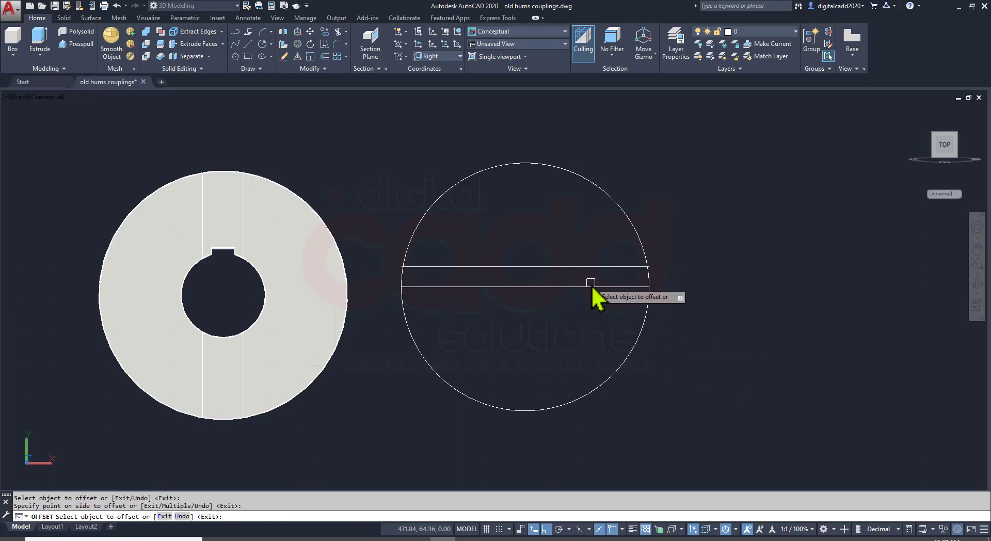
{"action": "left_click", "coordinate": [592, 286]}
{"action": "left_click", "coordinate": [591, 329]}
{"action": "key", "text": "Return"}
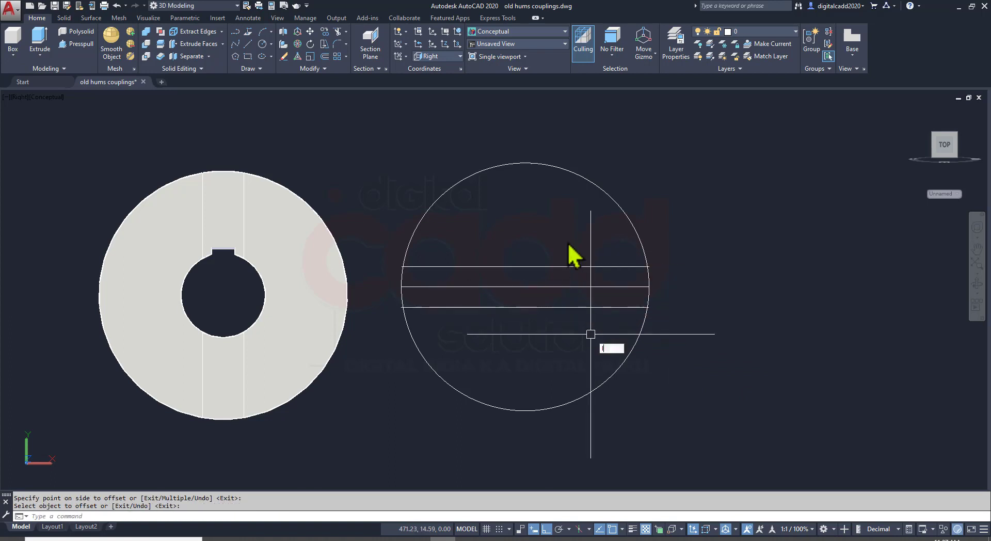
Draw a vertical line across the circle from its top to bottom quadrant
{"action": "type", "text": "l"}
{"action": "key", "text": "Return"}
{"action": "left_click", "coordinate": [525, 163]}
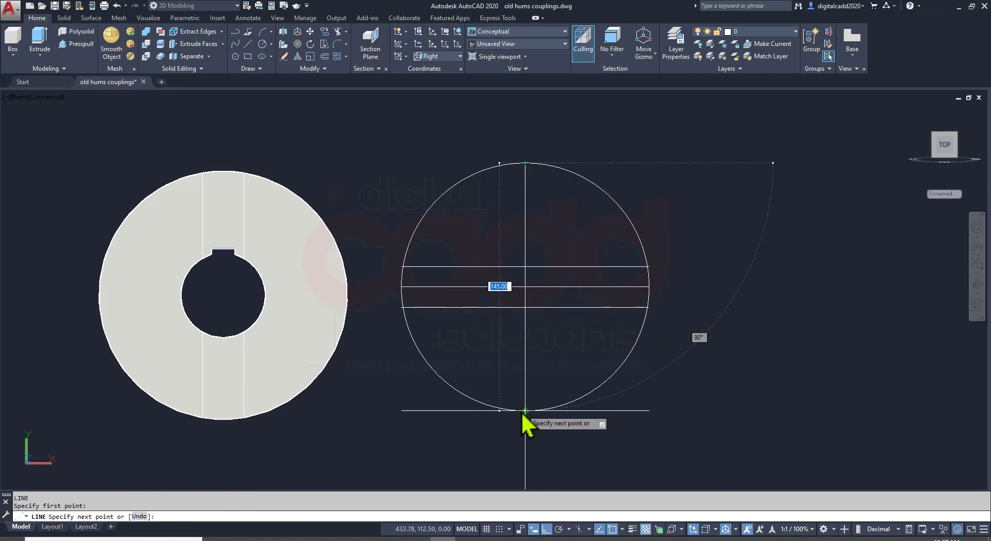
{"action": "left_click", "coordinate": [524, 411]}
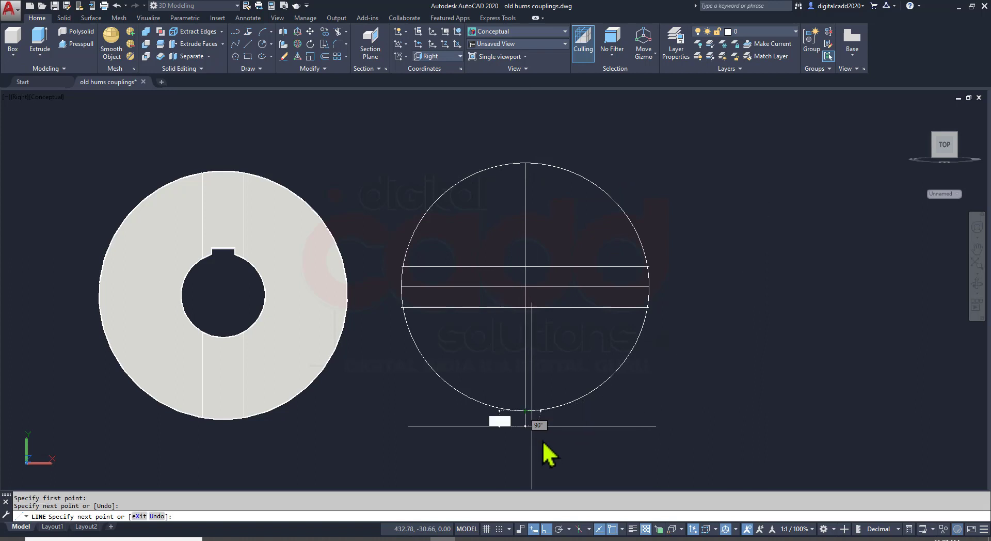
{"action": "key", "text": "ctrl+z"}
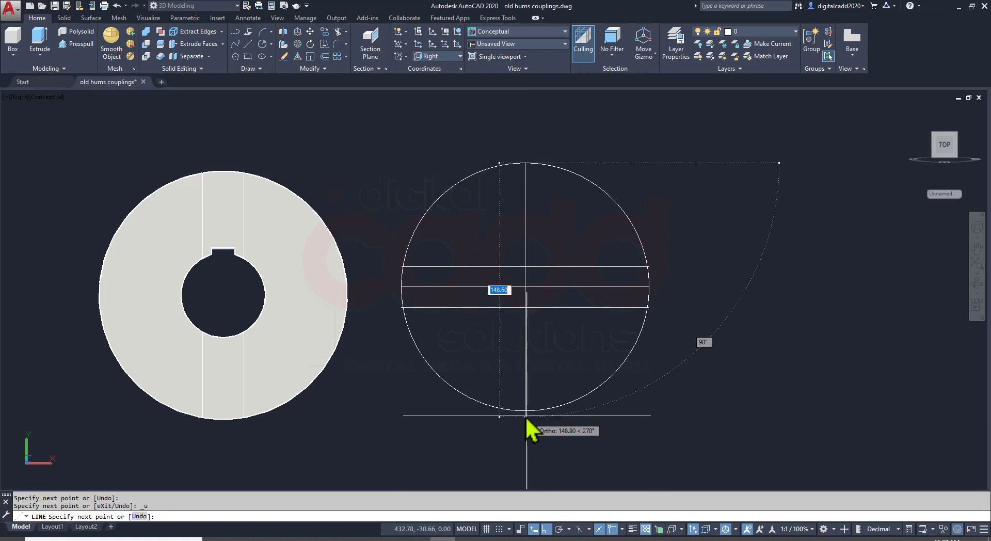
{"action": "left_click", "coordinate": [527, 416]}
{"action": "key", "text": "Return"}
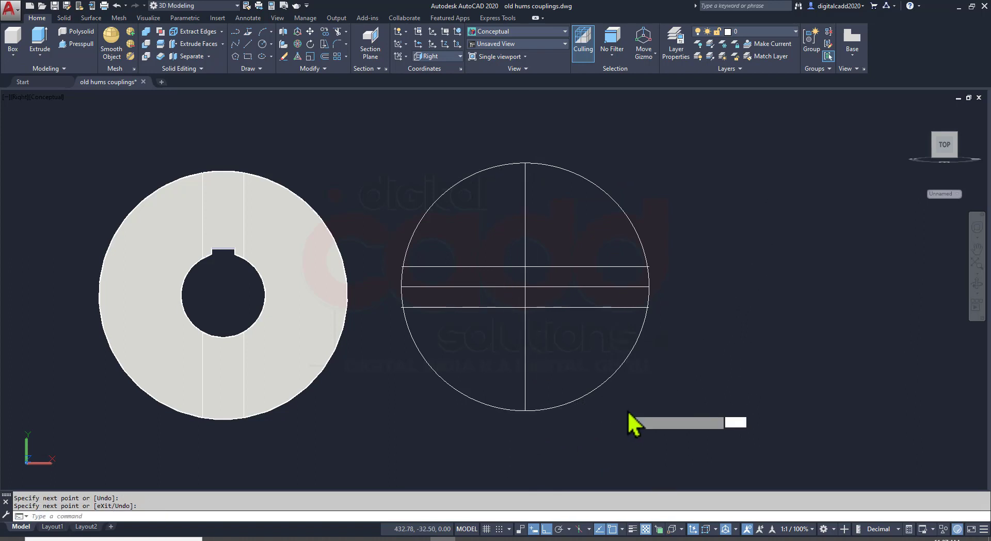
Offset the vertical line 12 to each side
{"action": "type", "text": "o"}
{"action": "key", "text": "Return"}
{"action": "type", "text": "12"}
{"action": "key", "text": "Return"}
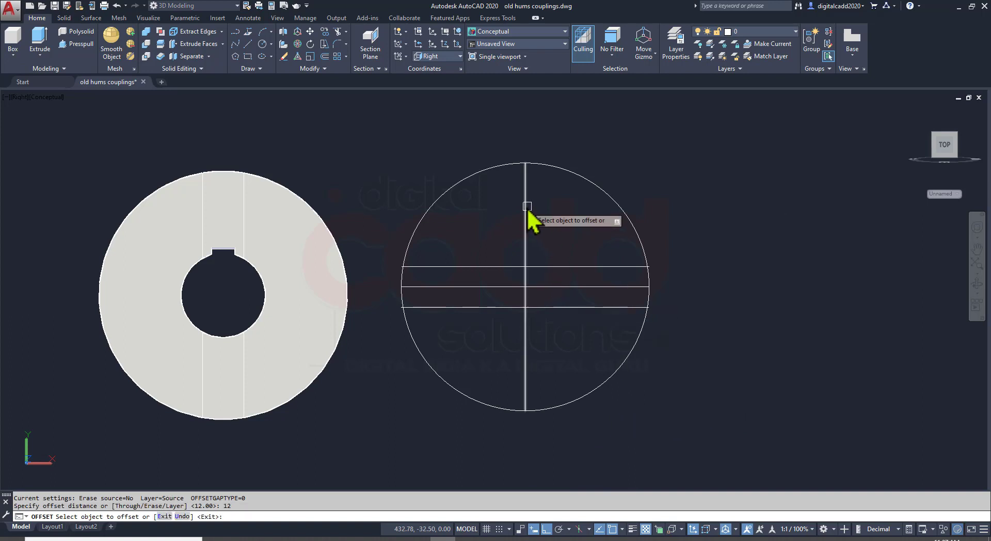
{"action": "left_click", "coordinate": [527, 206]}
{"action": "left_click", "coordinate": [576, 221]}
{"action": "left_click", "coordinate": [526, 222]}
{"action": "left_click", "coordinate": [489, 252]}
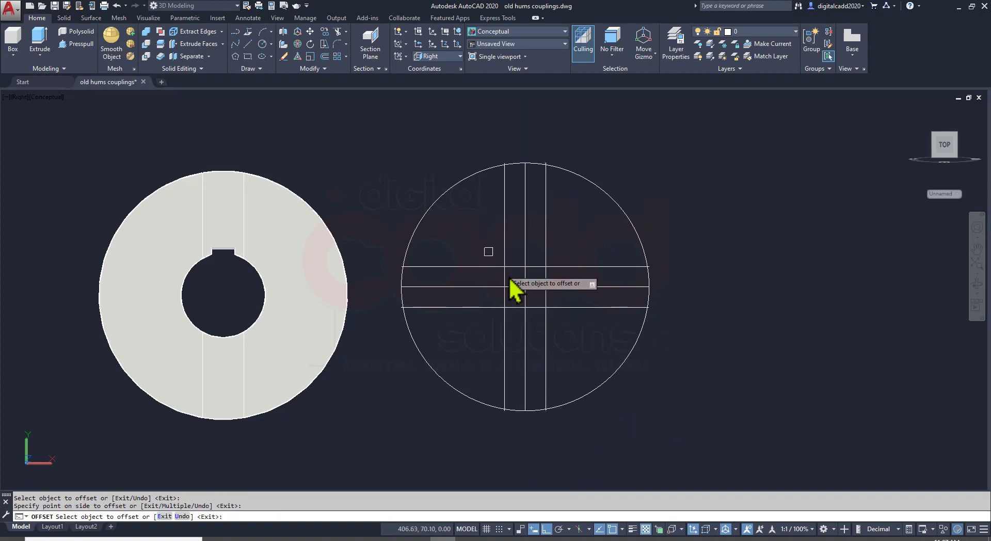
{"action": "scroll", "coordinate": [521, 285], "scroll_direction": "up", "scroll_amount": 2}
{"action": "scroll", "coordinate": [526, 287], "scroll_direction": "up", "scroll_amount": 2}
{"action": "key", "text": "Return"}
Delete the central horizontal and vertical lines, leaving the 24-wide crossed strips
{"action": "left_click", "coordinate": [532, 282]}
{"action": "left_click", "coordinate": [518, 309]}
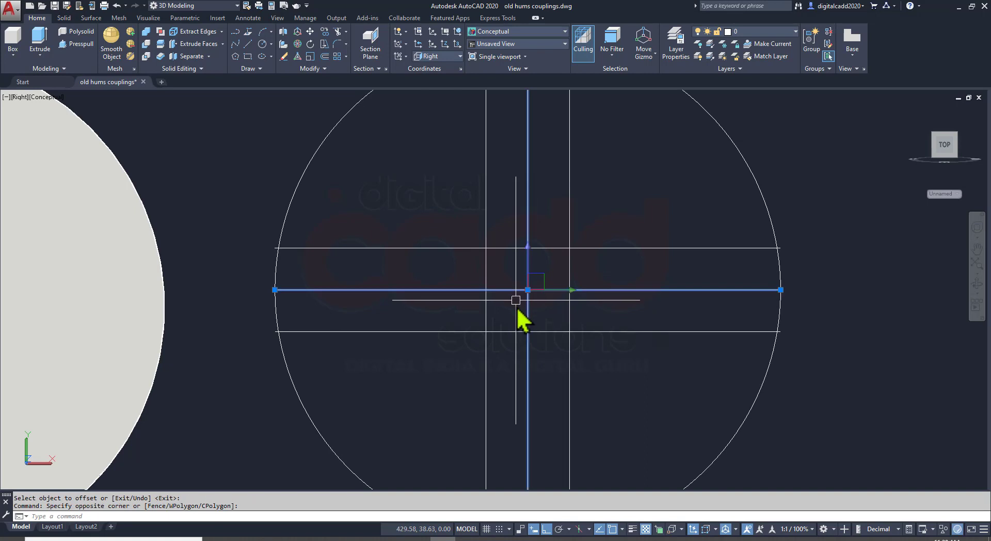
{"action": "key", "text": "Delete"}
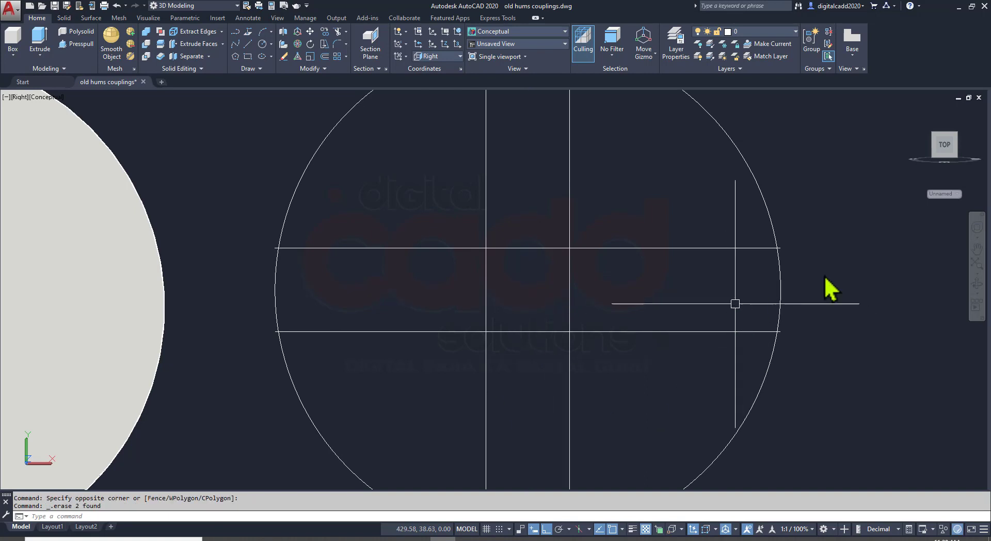
{"action": "scroll", "coordinate": [445, 365], "scroll_direction": "down", "scroll_amount": 2}
{"action": "scroll", "coordinate": [331, 366], "scroll_direction": "down", "scroll_amount": 2}
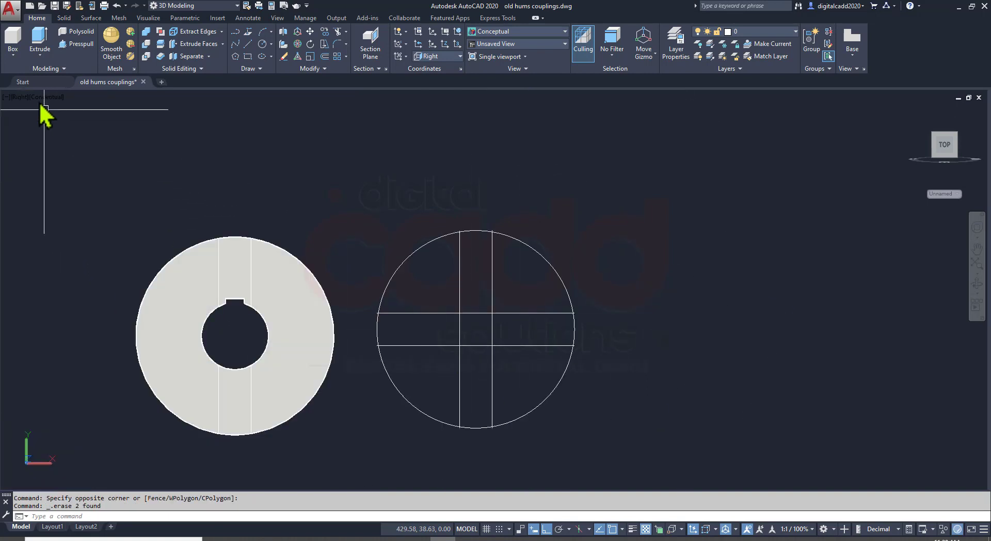
Switch to the SE Isometric view and start Presspull
{"action": "left_click", "coordinate": [20, 97]}
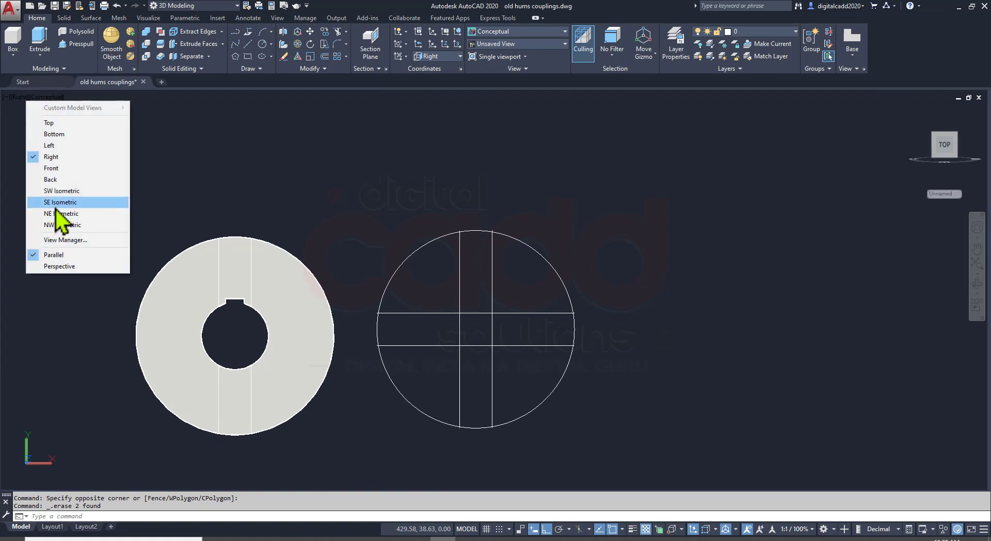
{"action": "left_click", "coordinate": [67, 202]}
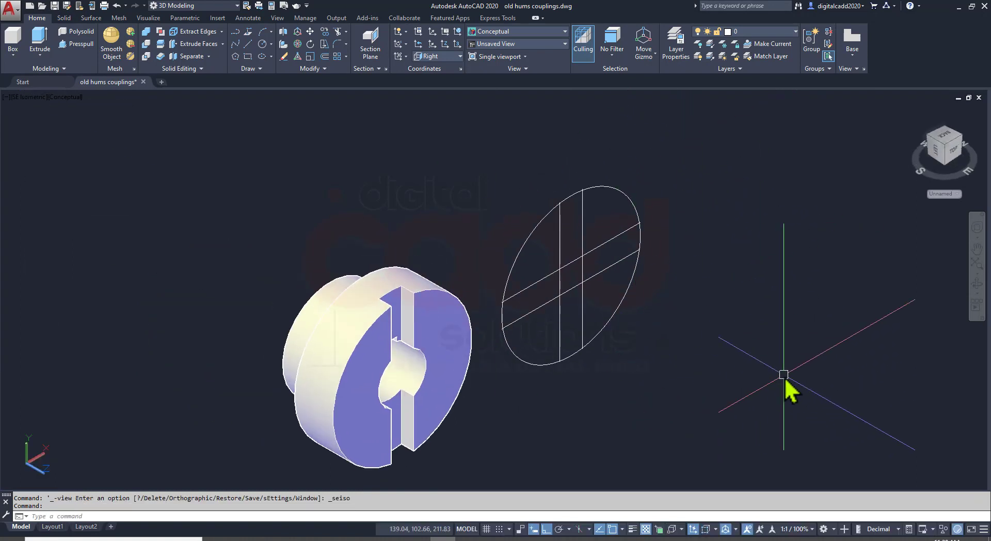
{"action": "left_click", "coordinate": [72, 44]}
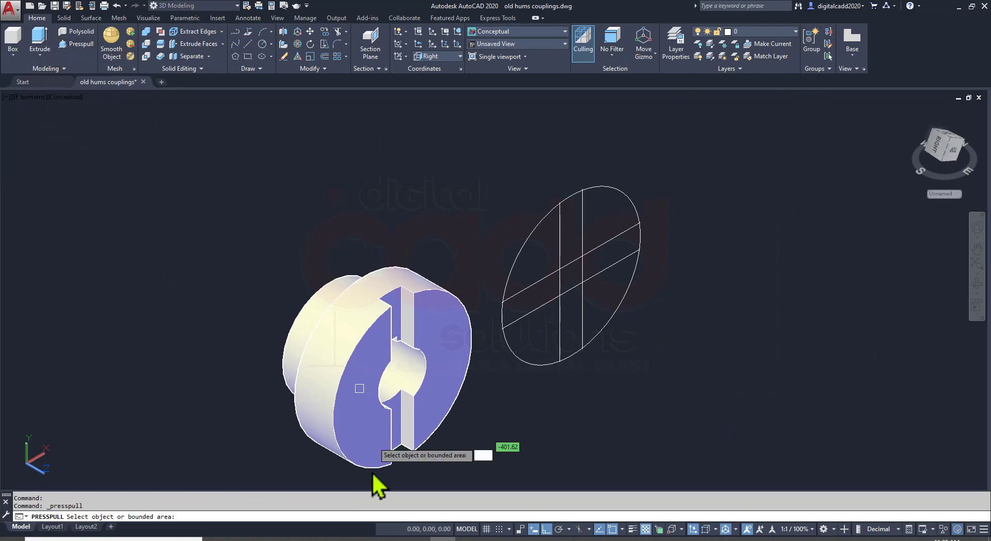
{"action": "key", "text": "alt+Tab"}
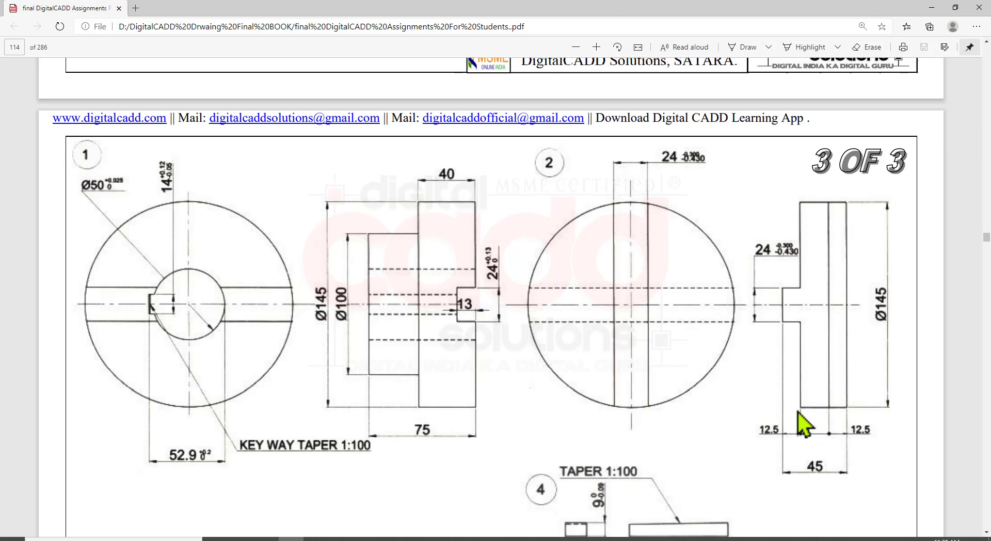
Press-pull the four quarters of the disc outline to 20-thick solids
{"action": "key", "text": "alt+Tab"}
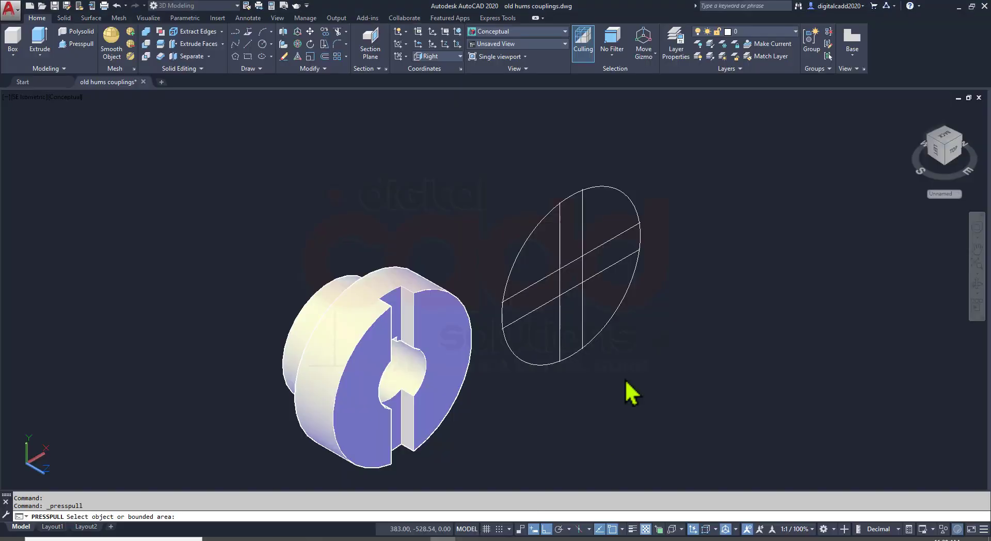
{"action": "left_click", "coordinate": [537, 261]}
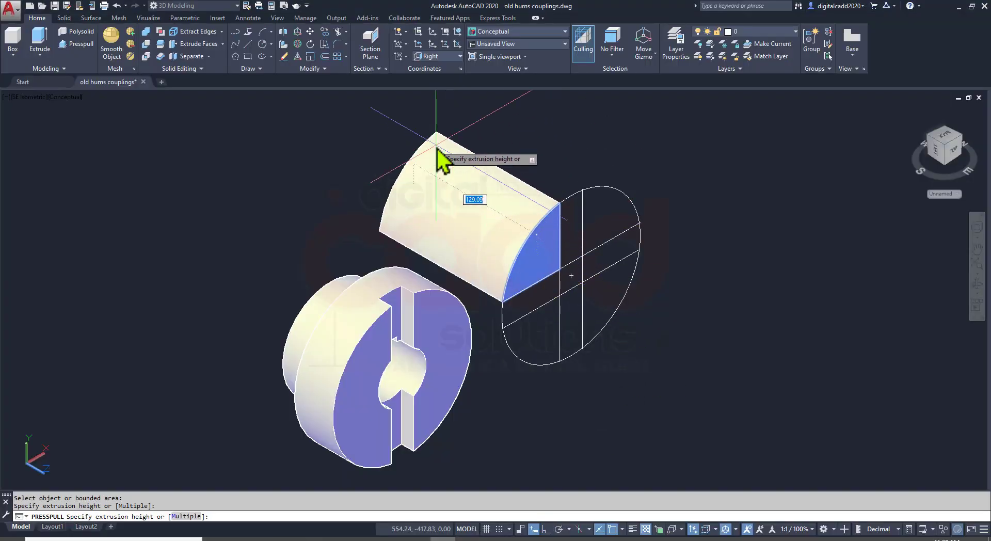
{"action": "type", "text": "20"}
{"action": "key", "text": "Return"}
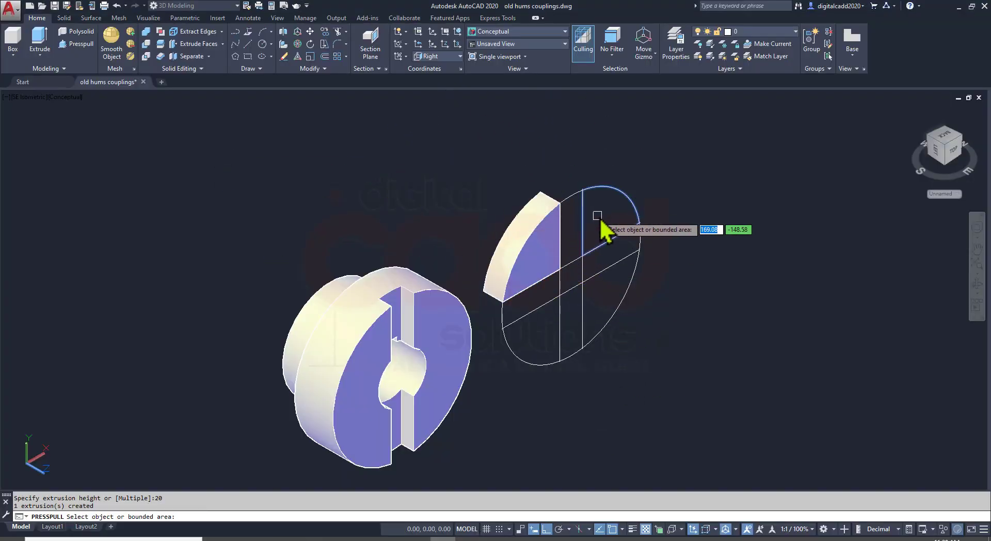
{"action": "left_click", "coordinate": [594, 218]}
{"action": "left_click", "coordinate": [568, 268]}
{"action": "left_click", "coordinate": [553, 354]}
{"action": "left_click", "coordinate": [588, 372]}
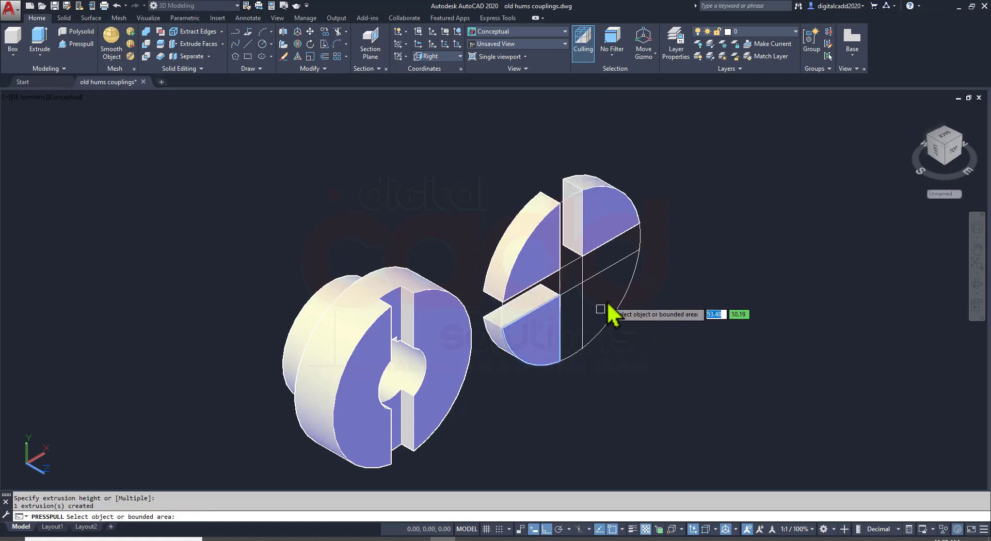
{"action": "left_click", "coordinate": [614, 312]}
{"action": "left_click", "coordinate": [635, 328]}
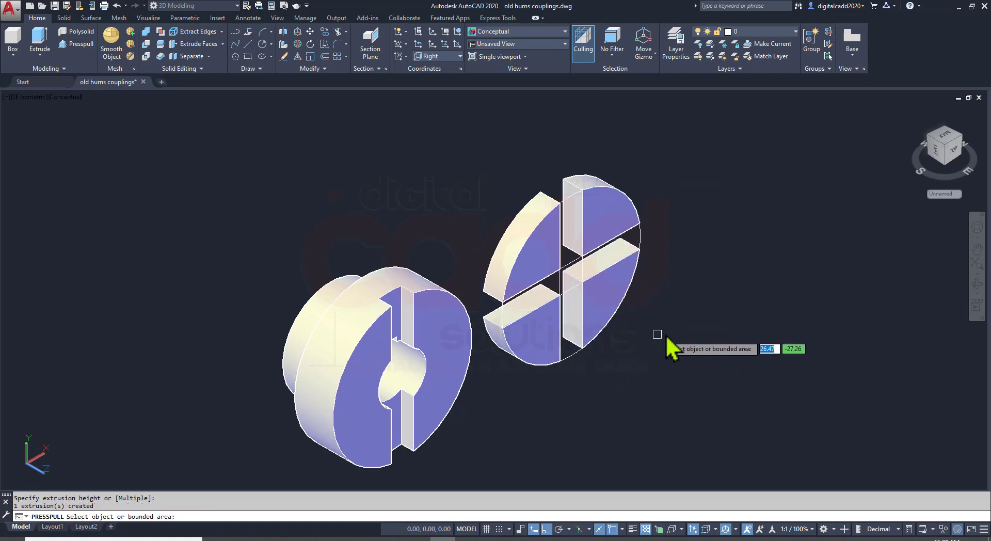
{"action": "middle_click_drag", "start_coordinate": [653, 372], "coordinate": [648, 354], "text": "shift"}
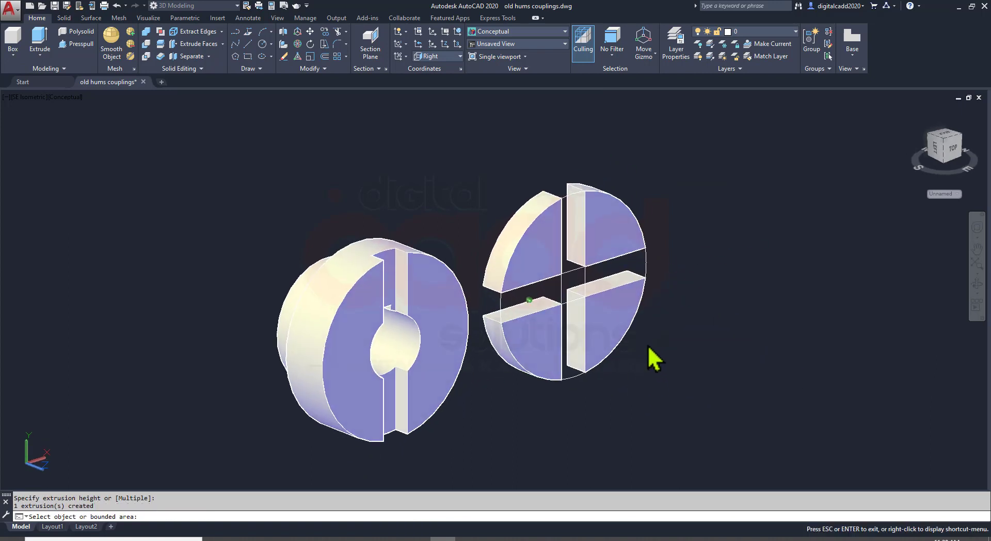
Raise the horizontal strip 32.5 and fill the centre square of the slot
{"action": "left_click", "coordinate": [528, 302]}
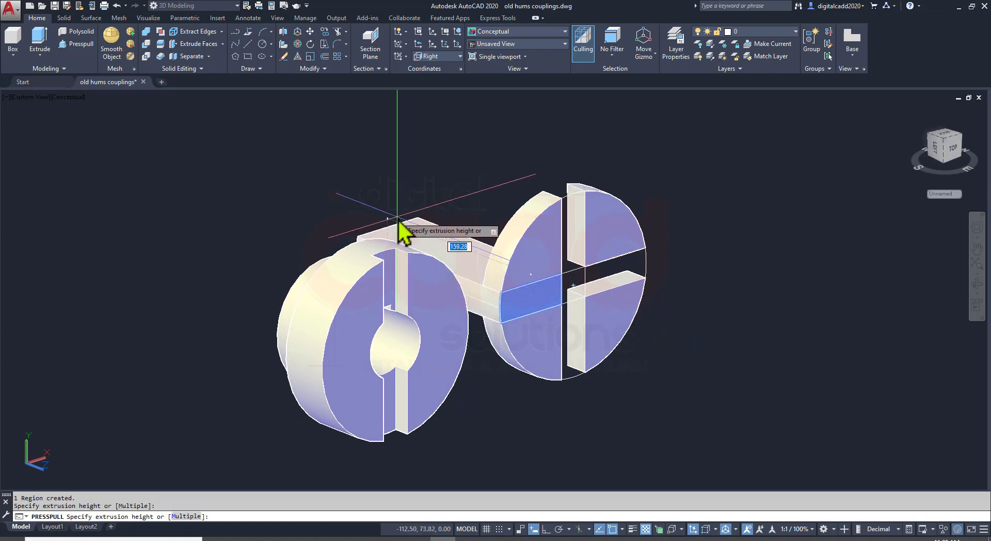
{"action": "key", "text": "Return"}
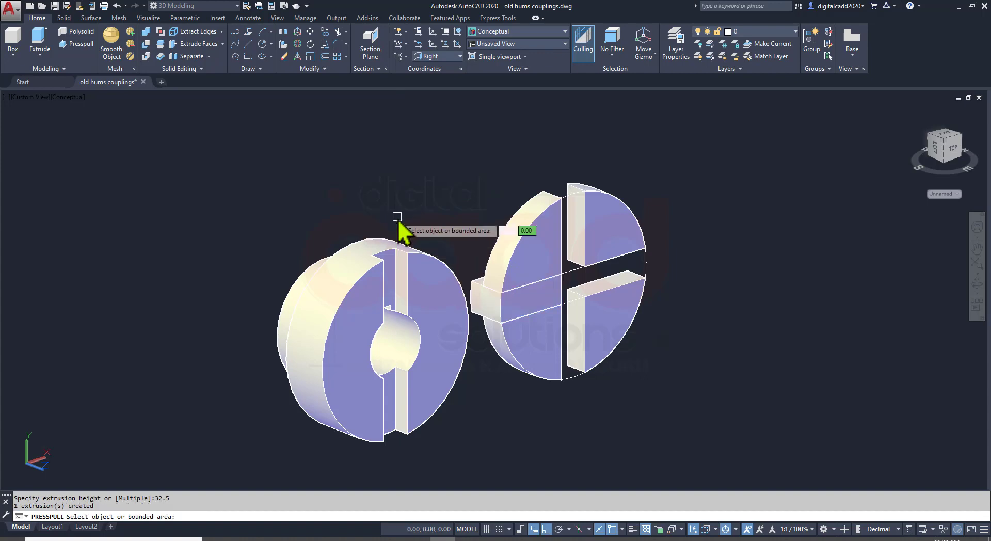
{"action": "scroll", "coordinate": [599, 303], "scroll_direction": "up", "scroll_amount": 4}
{"action": "left_click", "coordinate": [537, 266]}
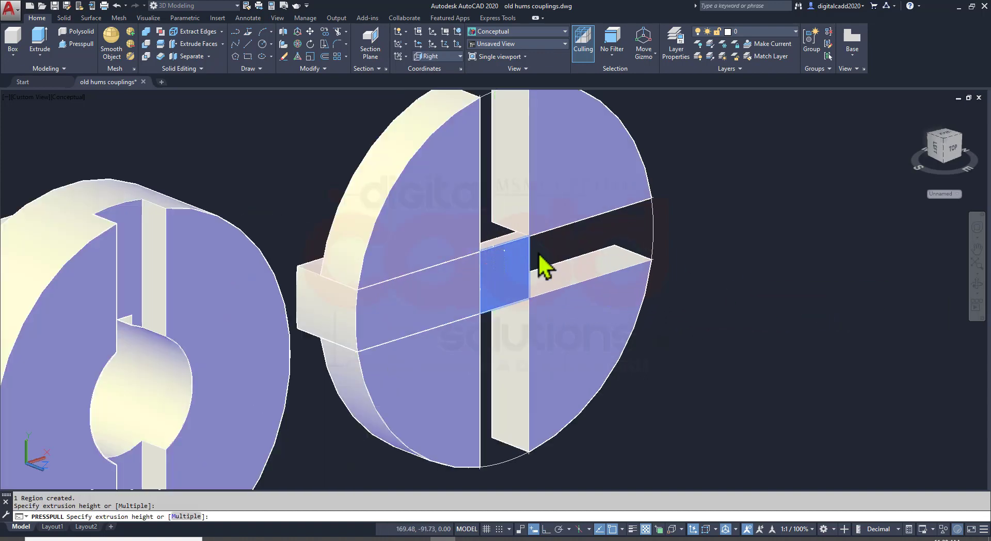
{"action": "left_click", "coordinate": [635, 237]}
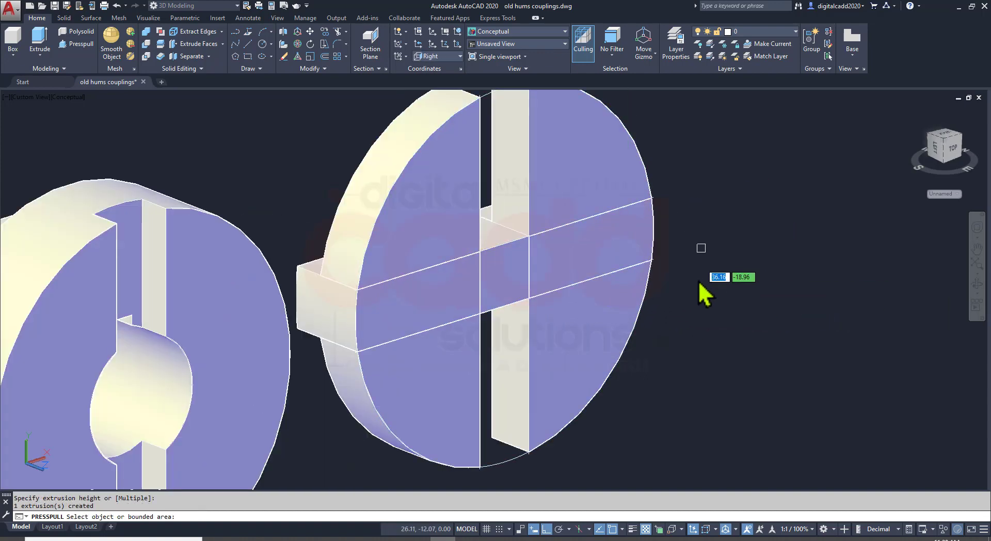
{"action": "scroll", "coordinate": [703, 294], "scroll_direction": "down", "scroll_amount": 3}
{"action": "mouse_move", "coordinate": [705, 311]}
{"action": "middle_mouse_down", "text": "shift"}
{"action": "mouse_move", "coordinate": [730, 343]}
{"action": "mouse_move", "coordinate": [708, 338]}
{"action": "middle_mouse_up", "text": "shift"}
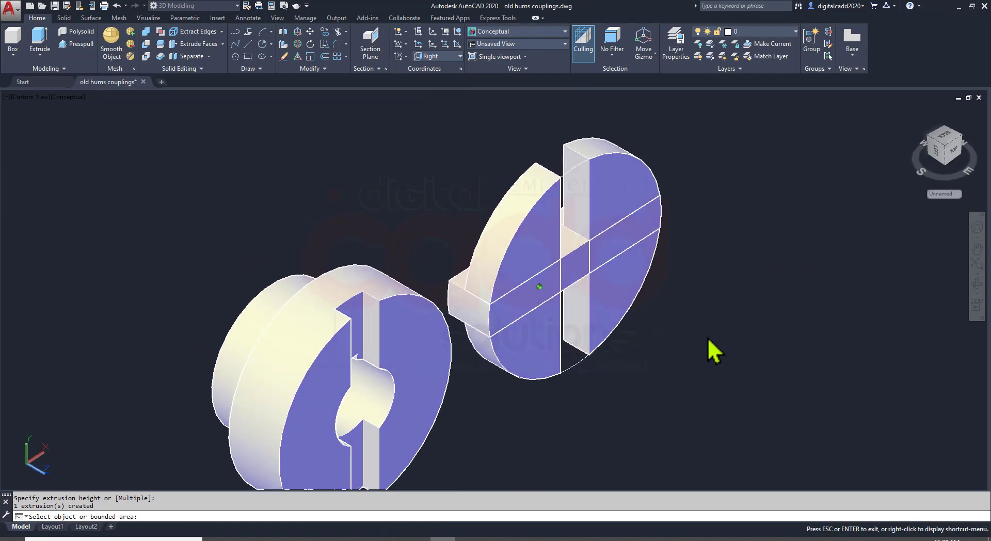
{"action": "mouse_move", "coordinate": [633, 398]}
{"action": "middle_mouse_down", "text": "shift"}
{"action": "mouse_move", "coordinate": [600, 379]}
{"action": "mouse_move", "coordinate": [611, 384]}
{"action": "middle_mouse_up", "text": "shift"}
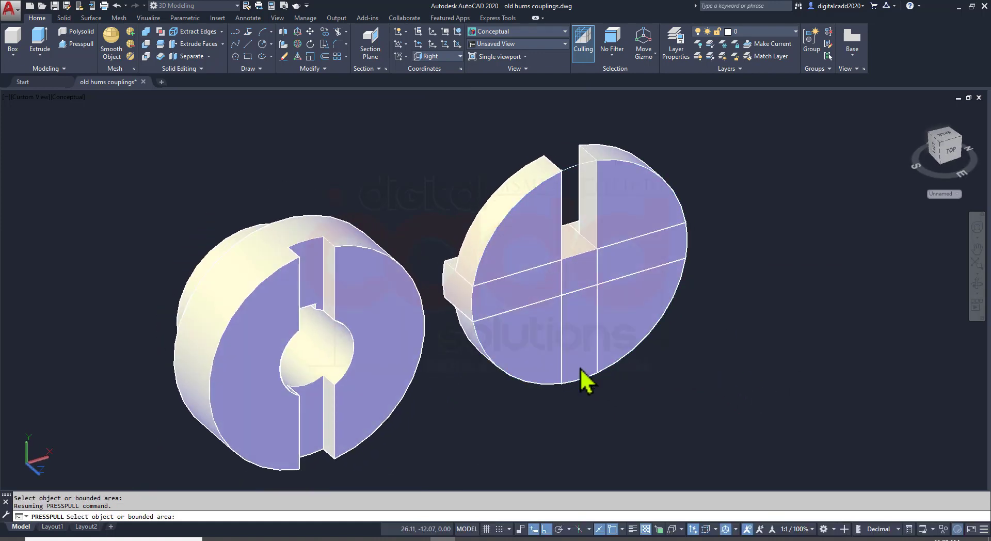
Press-pull the open vertical strip by 20 to fill the slot
{"action": "left_click", "coordinate": [582, 377]}
{"action": "key", "text": "Return"}
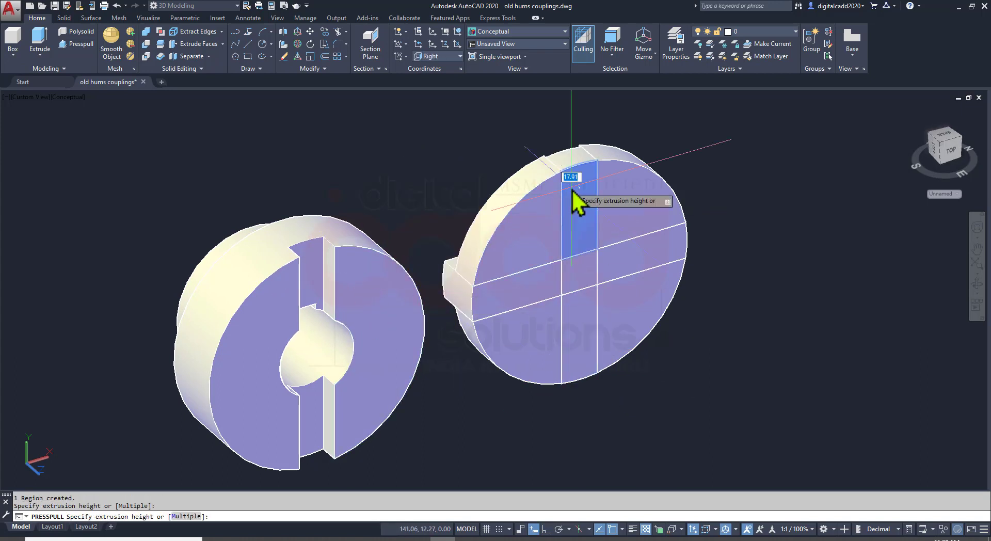
{"action": "mouse_move", "coordinate": [701, 343]}
{"action": "middle_mouse_down"}
{"action": "mouse_move", "coordinate": [826, 326]}
{"action": "mouse_move", "coordinate": [542, 327]}
{"action": "mouse_move", "coordinate": [689, 326]}
{"action": "mouse_move", "coordinate": [781, 295]}
{"action": "mouse_move", "coordinate": [750, 282]}
{"action": "mouse_move", "coordinate": [573, 323]}
{"action": "mouse_move", "coordinate": [597, 336]}
{"action": "mouse_move", "coordinate": [653, 243]}
{"action": "middle_mouse_up"}
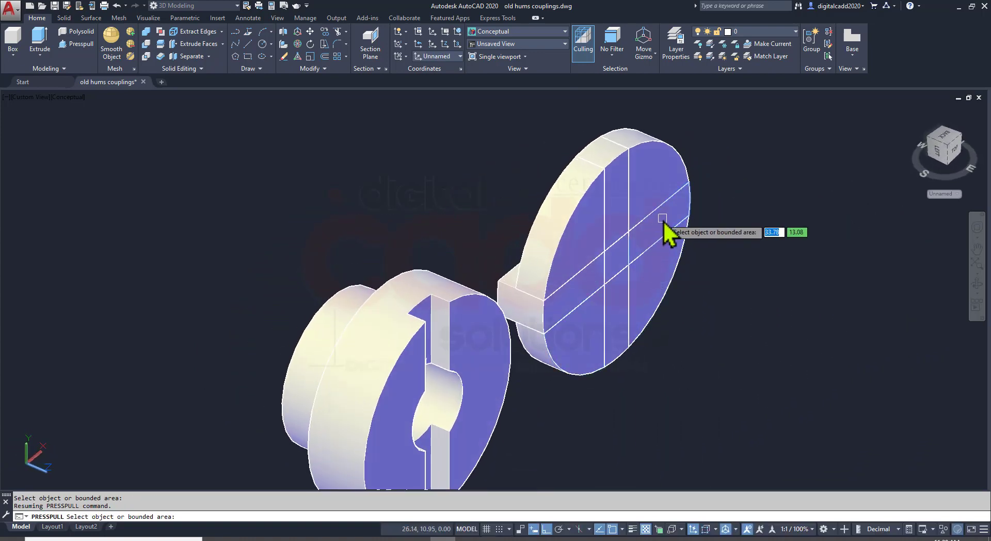
Raise 12.5-high tongue strips across the disc's other face
{"action": "left_click", "coordinate": [664, 221]}
{"action": "type", "text": "12.5"}
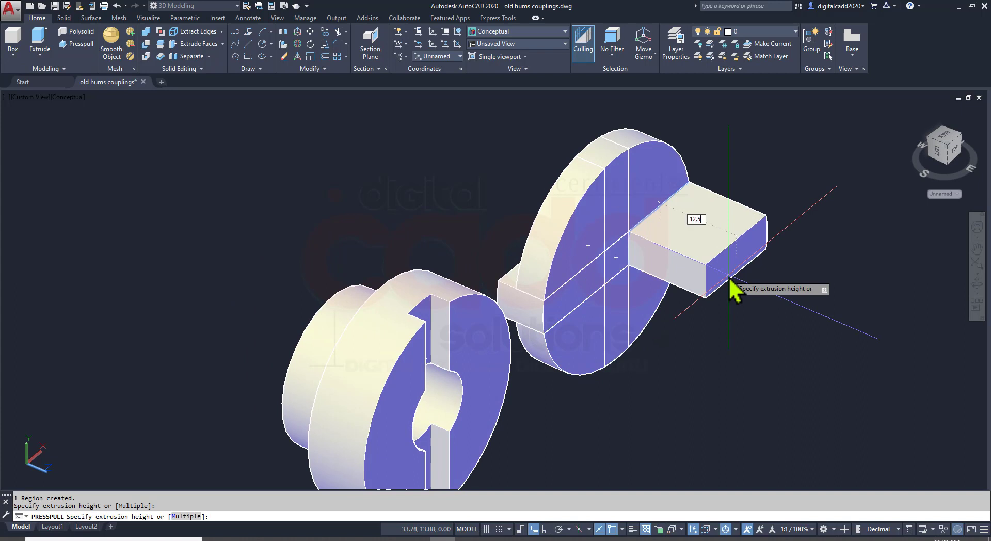
{"action": "key", "text": "Return"}
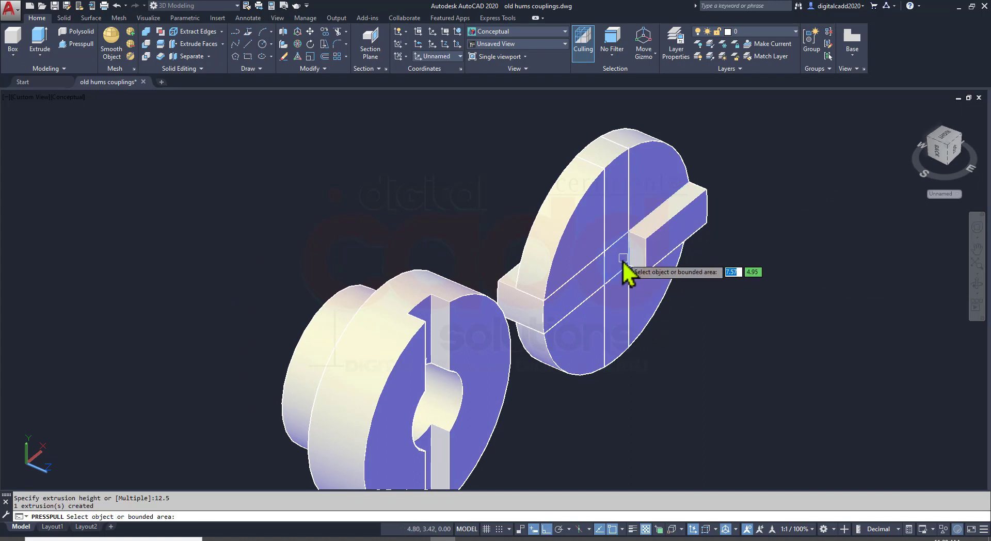
{"action": "left_click", "coordinate": [574, 286]}
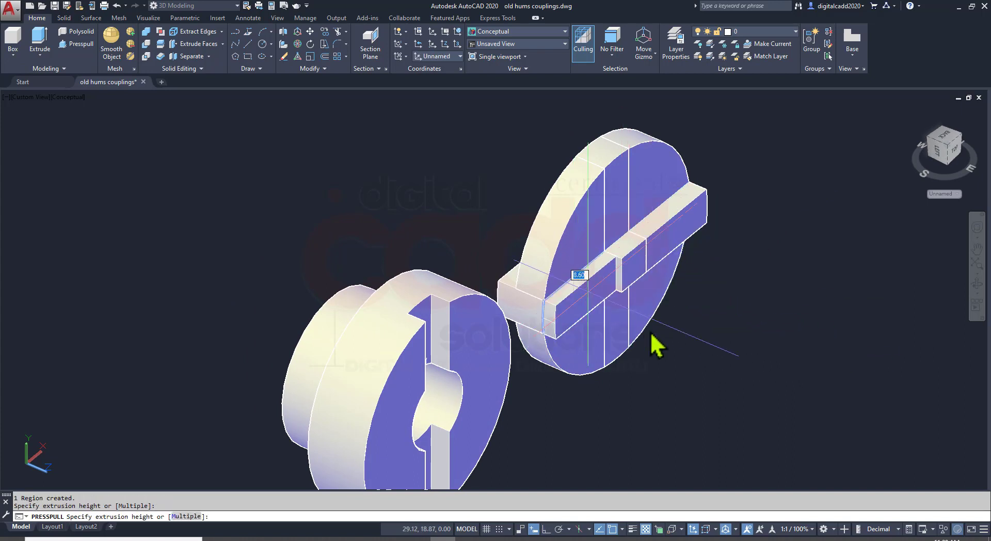
{"action": "left_click", "coordinate": [732, 356]}
{"action": "middle_click_drag", "start_coordinate": [730, 350], "coordinate": [708, 354], "text": "shift"}
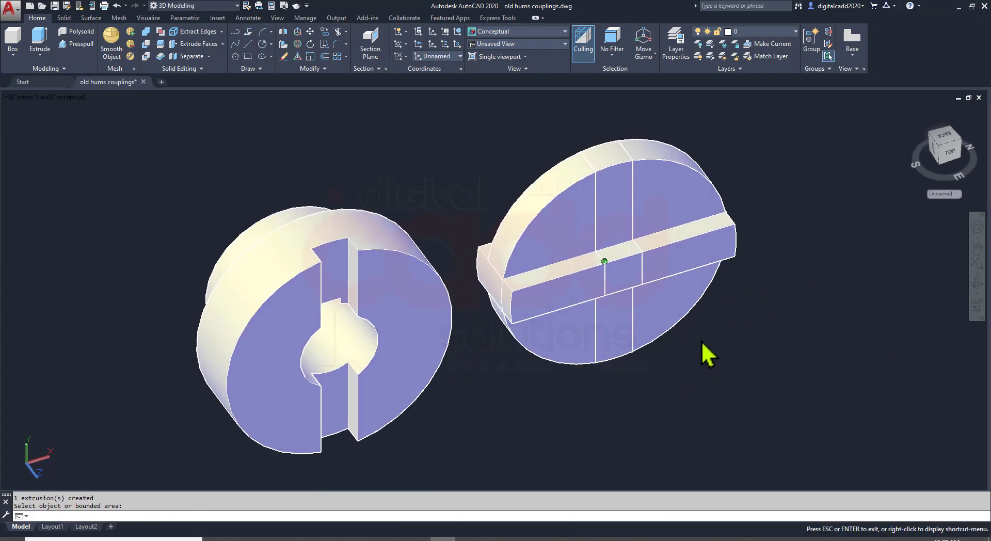
Union all the disc pieces into a single solid
{"action": "key", "text": "Escape"}
{"action": "middle_click_drag", "start_coordinate": [733, 386], "coordinate": [675, 393]}
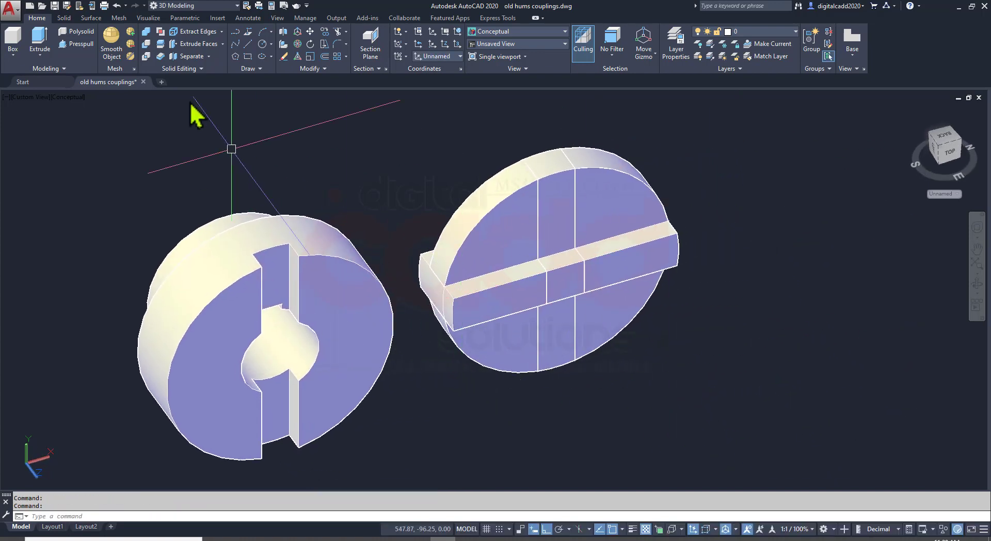
{"action": "left_click", "coordinate": [148, 35]}
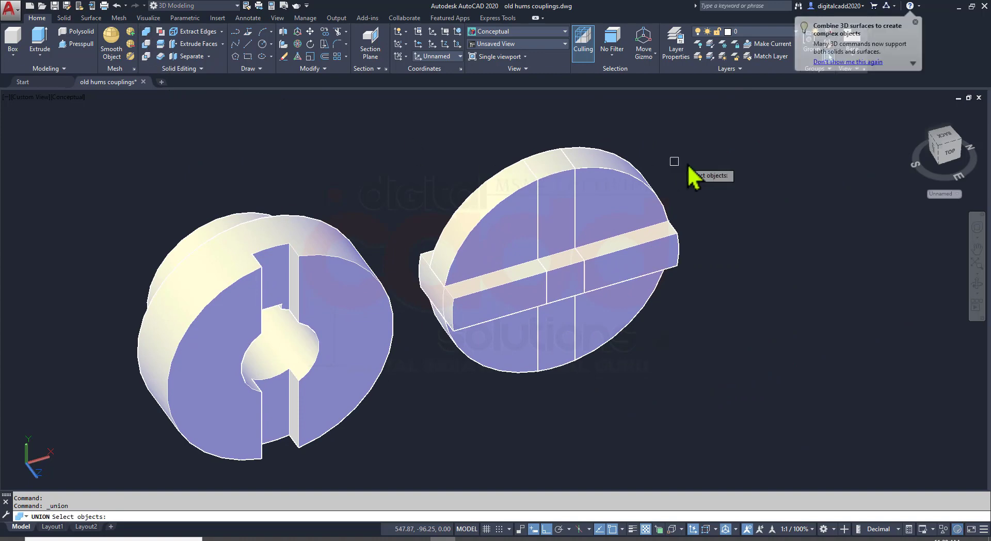
{"action": "left_click", "coordinate": [712, 125]}
{"action": "left_click", "coordinate": [444, 388]}
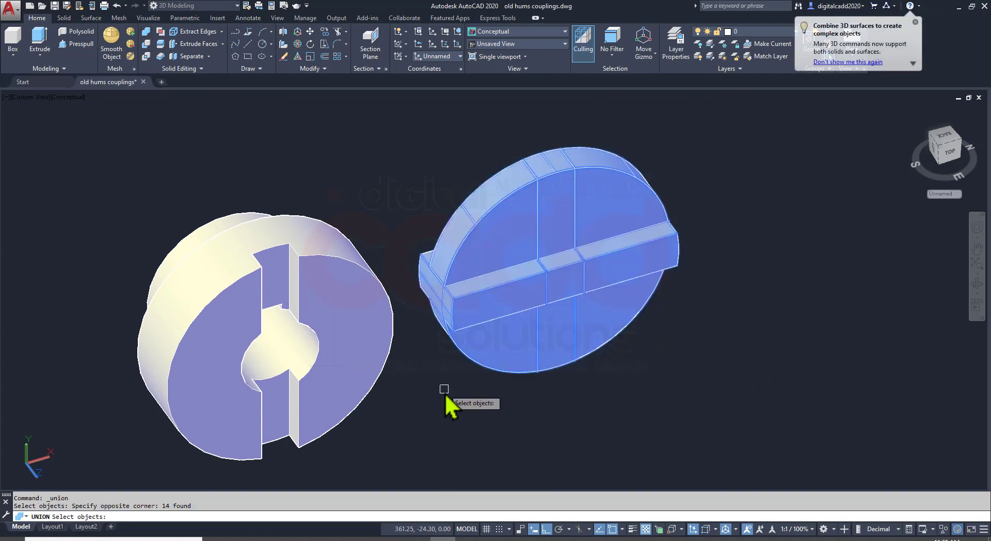
{"action": "mouse_move", "coordinate": [443, 398]}
{"action": "middle_mouse_down", "text": "shift"}
{"action": "mouse_move", "coordinate": [525, 327]}
{"action": "mouse_move", "coordinate": [522, 347]}
{"action": "mouse_move", "coordinate": [589, 349]}
{"action": "middle_mouse_up", "text": "shift"}
{"action": "key", "text": "Return"}
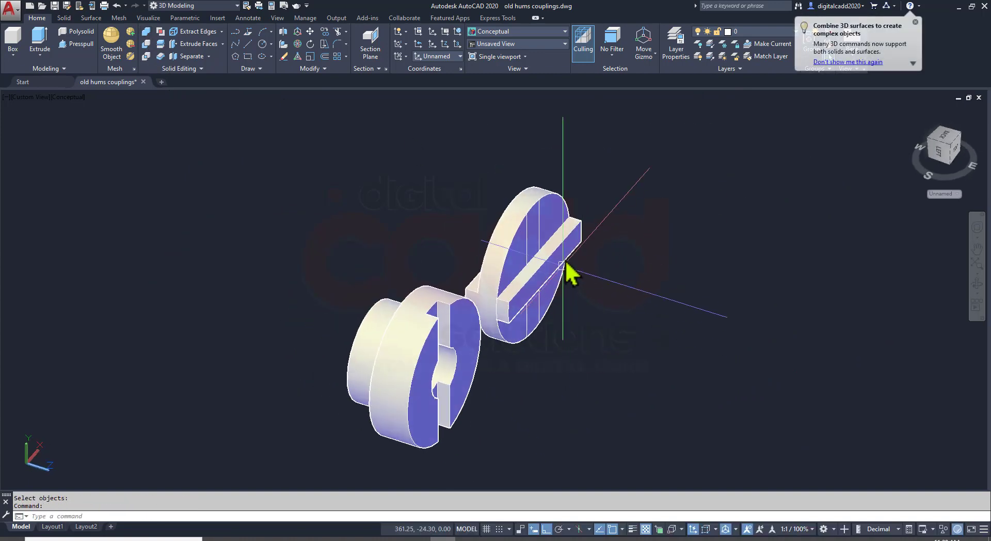
Move the merged disc far to the right and erase the leftover outline lines
{"action": "left_click", "coordinate": [568, 272]}
{"action": "left_click", "coordinate": [562, 277]}
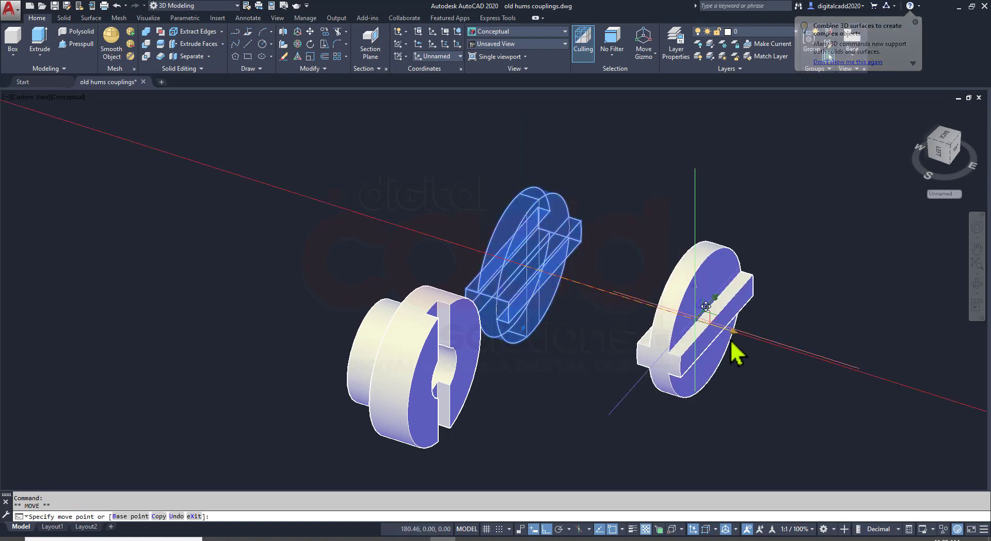
{"action": "left_click", "coordinate": [847, 365]}
{"action": "key", "text": "Escape"}
{"action": "left_click", "coordinate": [455, 163]}
{"action": "left_click", "coordinate": [617, 377]}
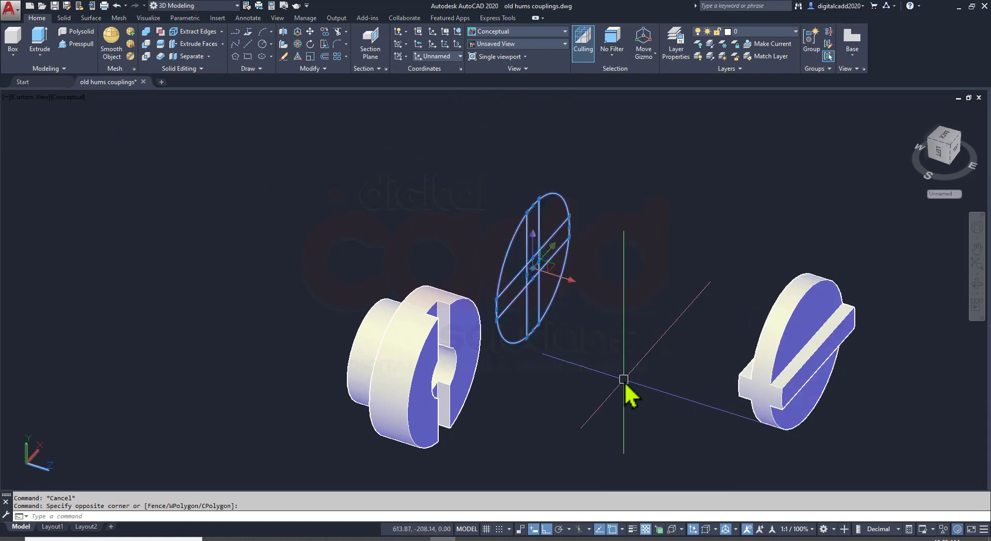
{"action": "key", "text": "Delete"}
{"action": "mouse_move", "coordinate": [649, 405]}
{"action": "middle_mouse_down"}
{"action": "mouse_move", "coordinate": [520, 354]}
{"action": "mouse_move", "coordinate": [443, 221]}
{"action": "mouse_move", "coordinate": [571, 331]}
{"action": "mouse_move", "coordinate": [521, 316]}
{"action": "mouse_move", "coordinate": [524, 343]}
{"action": "middle_mouse_up"}
Undo back to the flat disc sketch, then redo the horizontal tongue press-pull
{"action": "middle_click_drag", "start_coordinate": [647, 364], "coordinate": [647, 366], "text": "shift"}
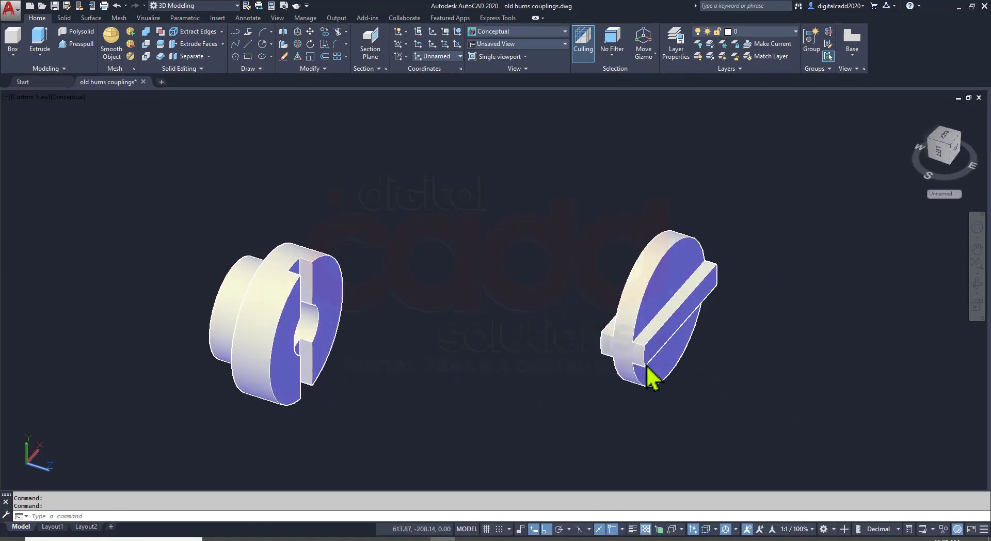
{"action": "key", "text": "ctrl+z"}
{"action": "key", "text": "ctrl+z"}
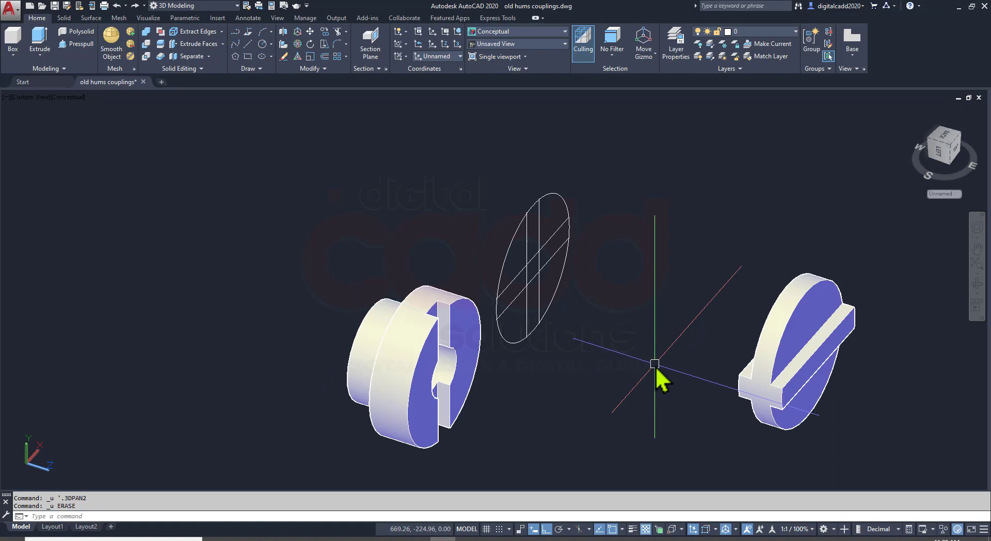
{"action": "key", "text": "ctrl+z"}
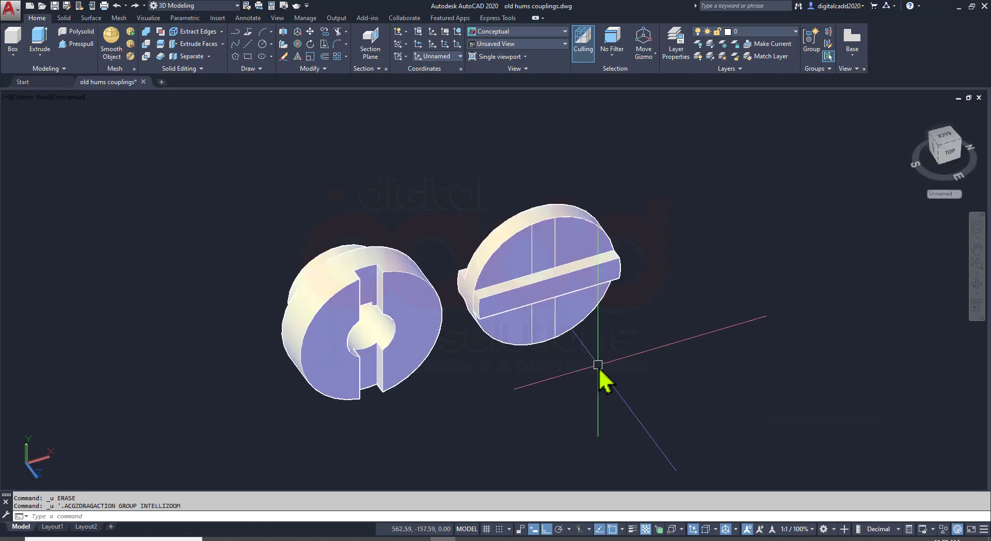
{"action": "key", "text": "ctrl+z"}
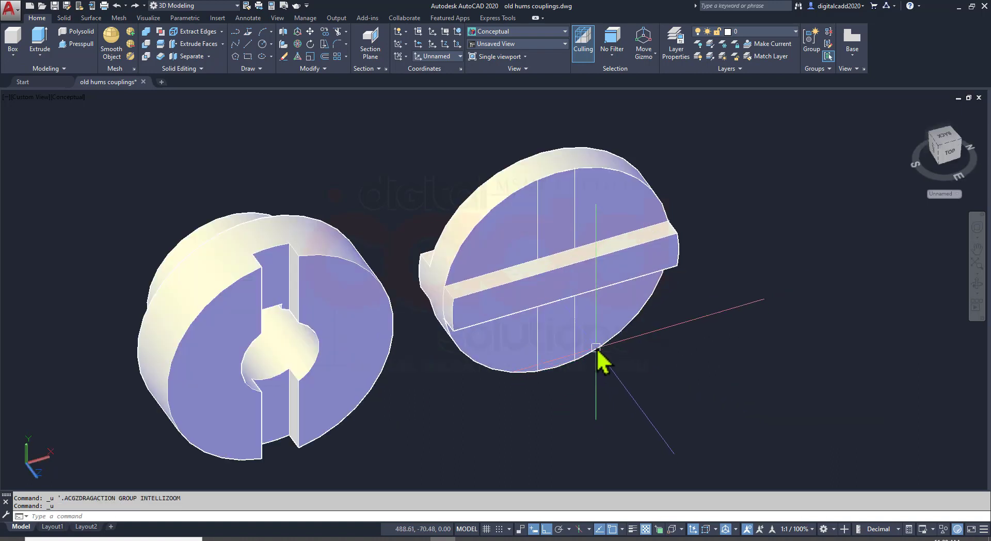
{"action": "key", "text": "ctrl+z"}
{"action": "key", "text": "ctrl+z"}
{"action": "key", "text": "ctrl+z"}
{"action": "key", "text": "ctrl+z"}
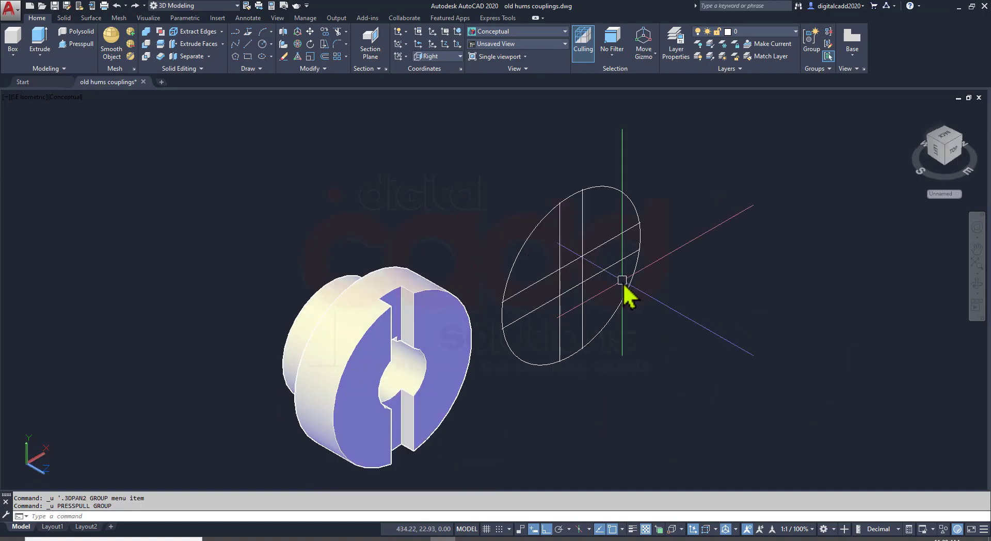
{"action": "key", "text": "ctrl+y"}
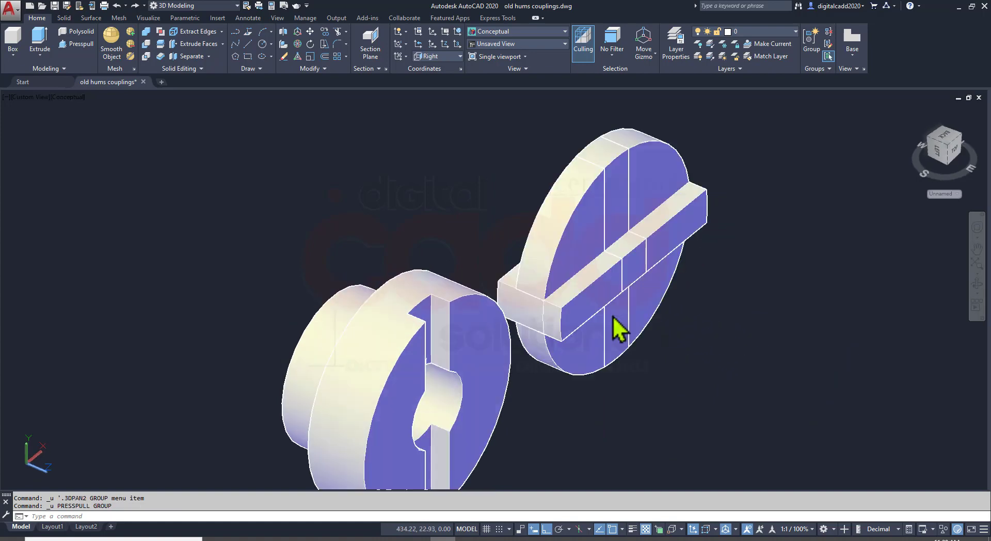
{"action": "middle_click_drag", "start_coordinate": [613, 325], "coordinate": [509, 302], "text": "shift"}
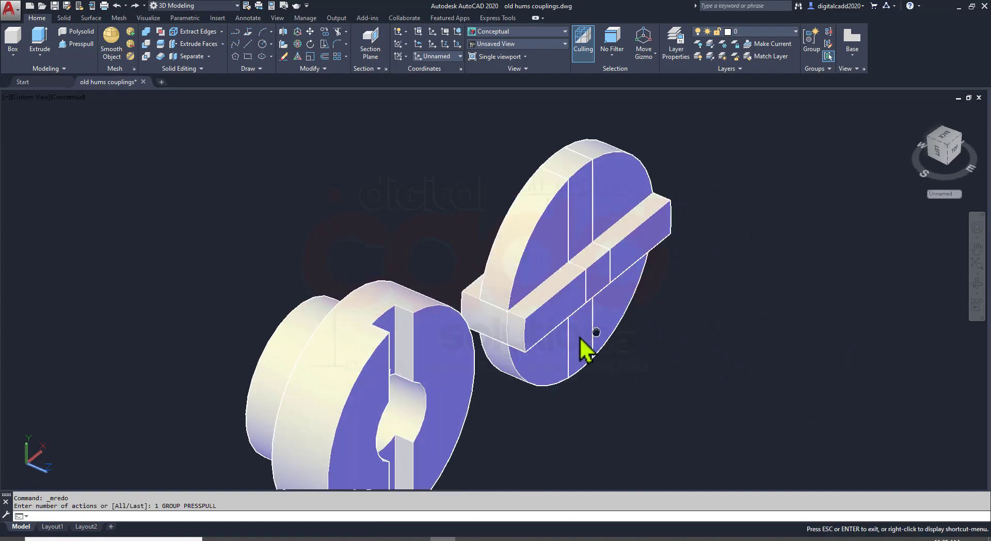
Press-pull the horizontal bar's faces flush with the disc
{"action": "left_click", "coordinate": [67, 46]}
{"action": "scroll", "coordinate": [464, 345], "scroll_direction": "up", "scroll_amount": 2}
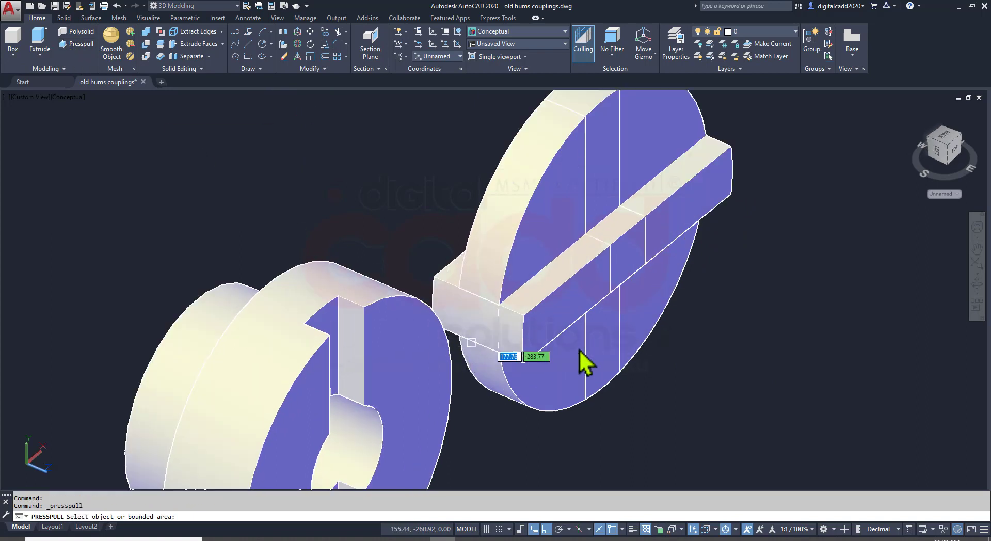
{"action": "left_click", "coordinate": [553, 316]}
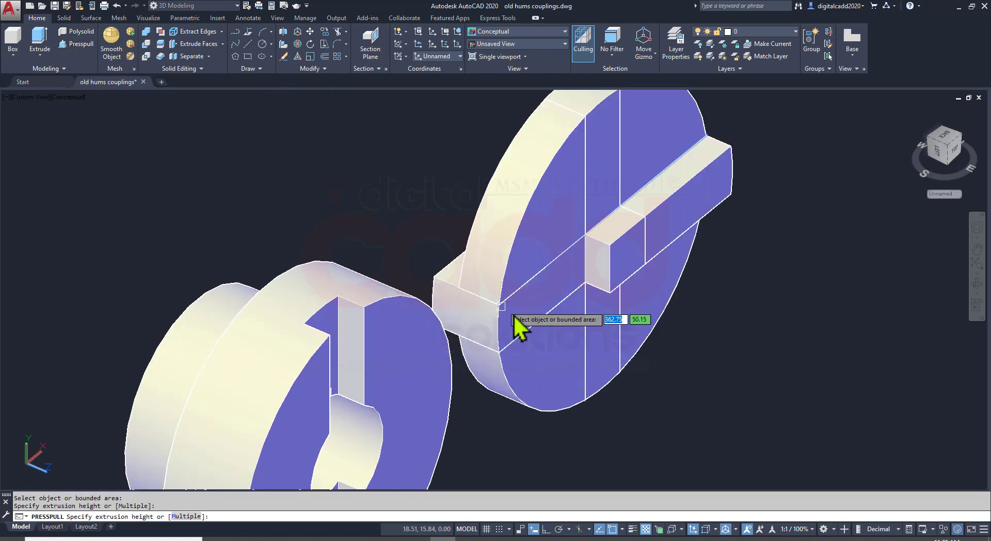
{"action": "left_click", "coordinate": [516, 323]}
{"action": "left_click", "coordinate": [630, 266]}
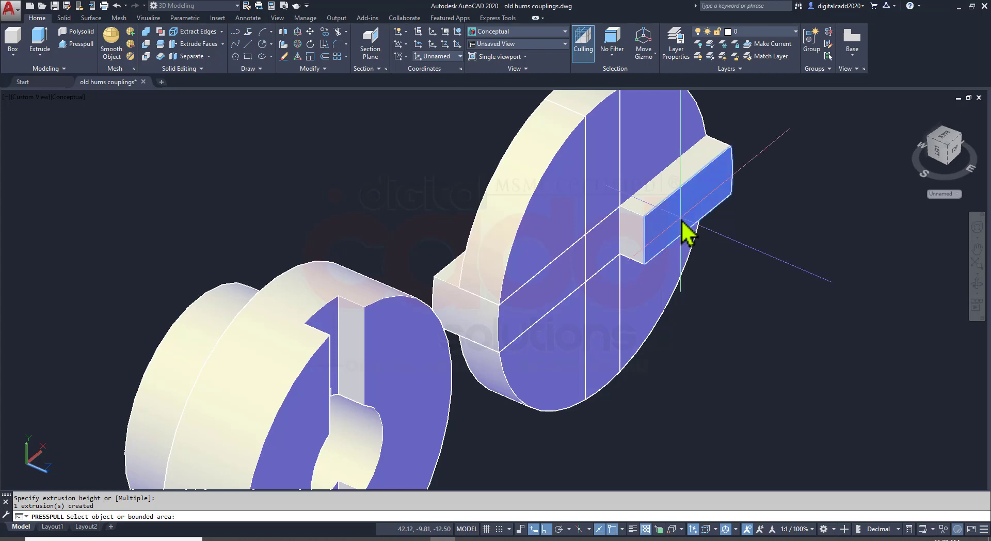
{"action": "left_click", "coordinate": [681, 220]}
{"action": "left_click", "coordinate": [773, 313]}
Raise a 12.5-high vertical tongue through the upper and lower strips of the disc face
{"action": "left_click", "coordinate": [602, 148]}
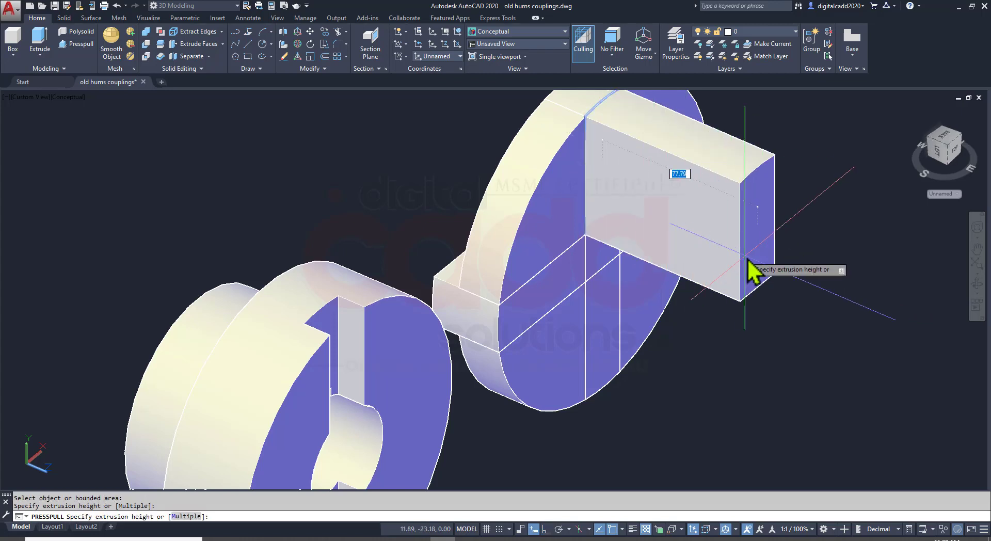
{"action": "type", "text": "5"}
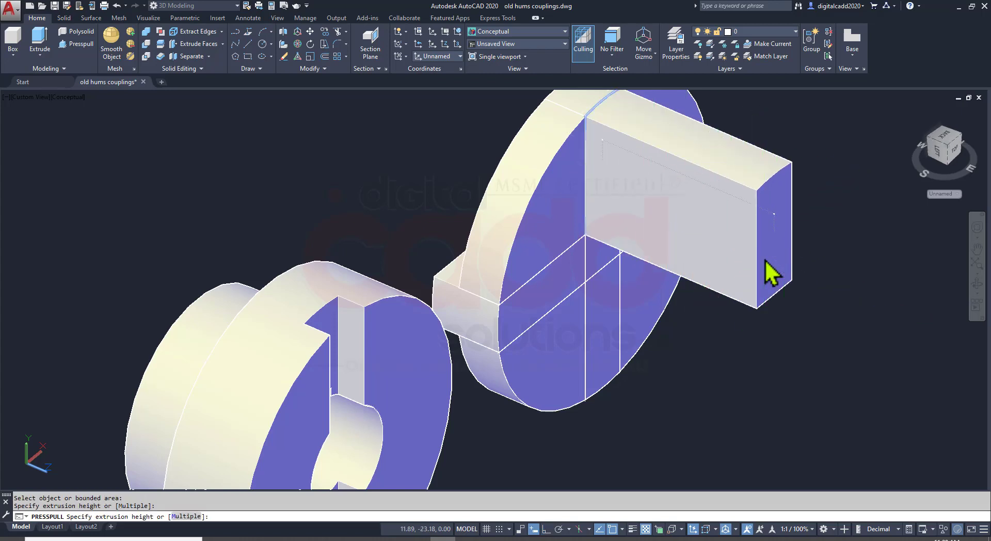
{"action": "key", "text": "Return"}
{"action": "left_click", "coordinate": [606, 256]}
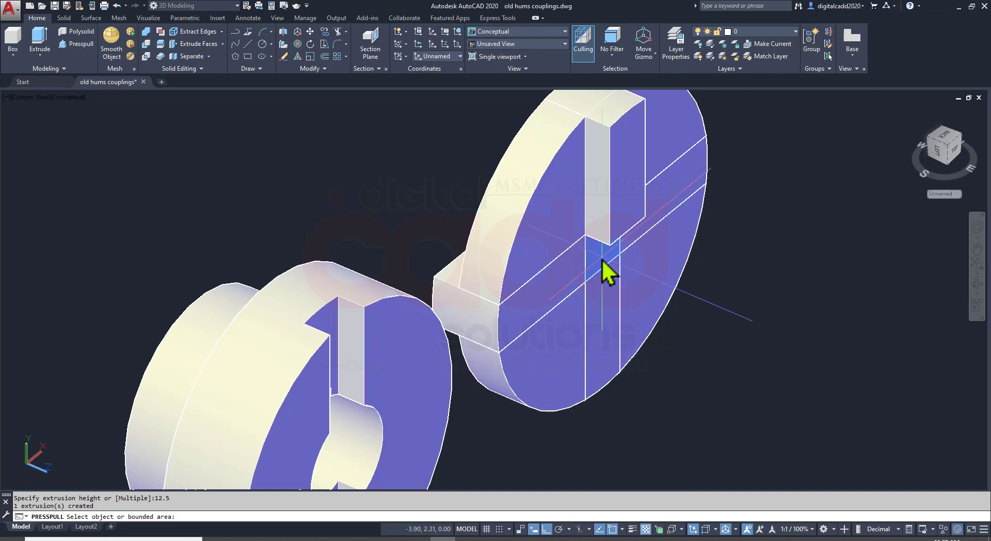
{"action": "left_click", "coordinate": [615, 292]}
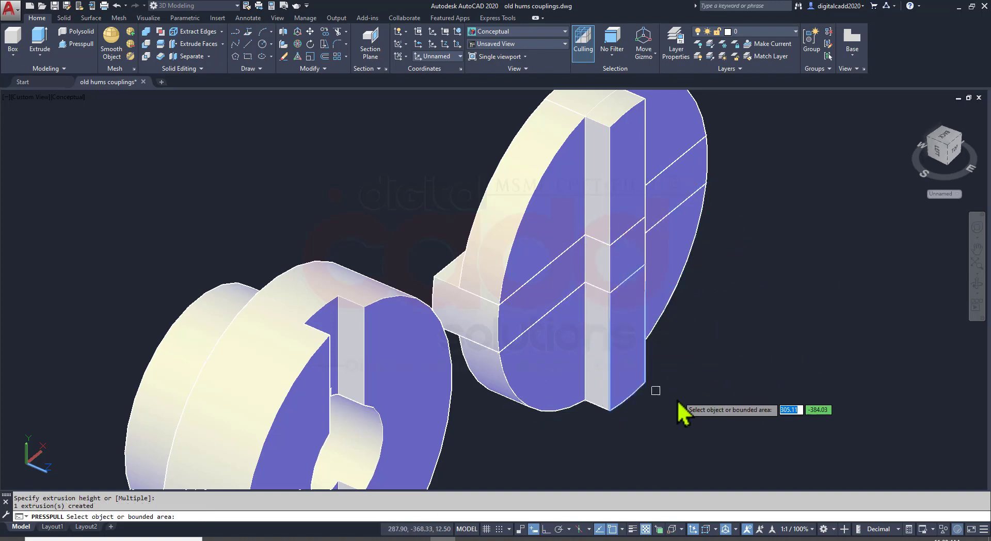
{"action": "middle_click_drag", "start_coordinate": [681, 398], "coordinate": [651, 405], "text": "shift"}
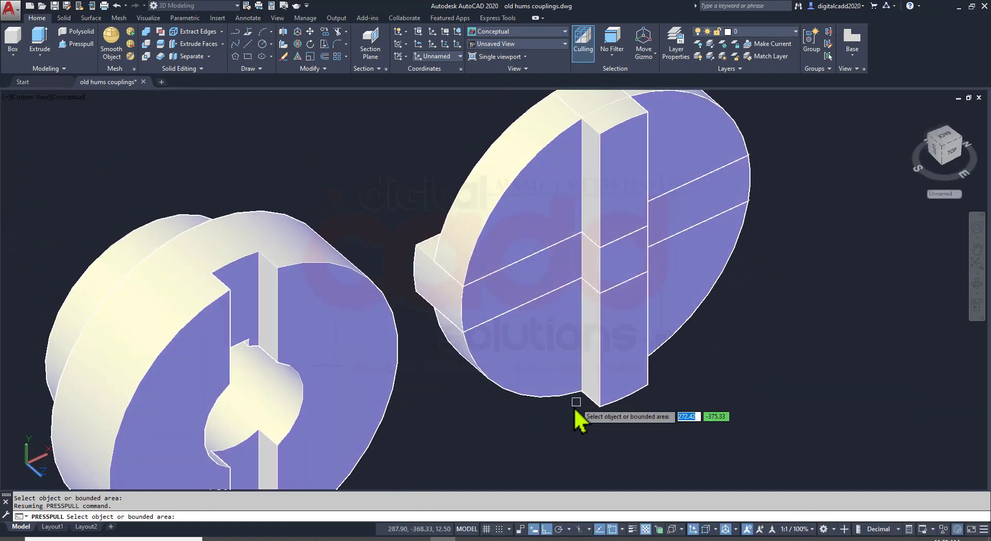
{"action": "scroll", "coordinate": [574, 410], "scroll_direction": "down", "scroll_amount": 2}
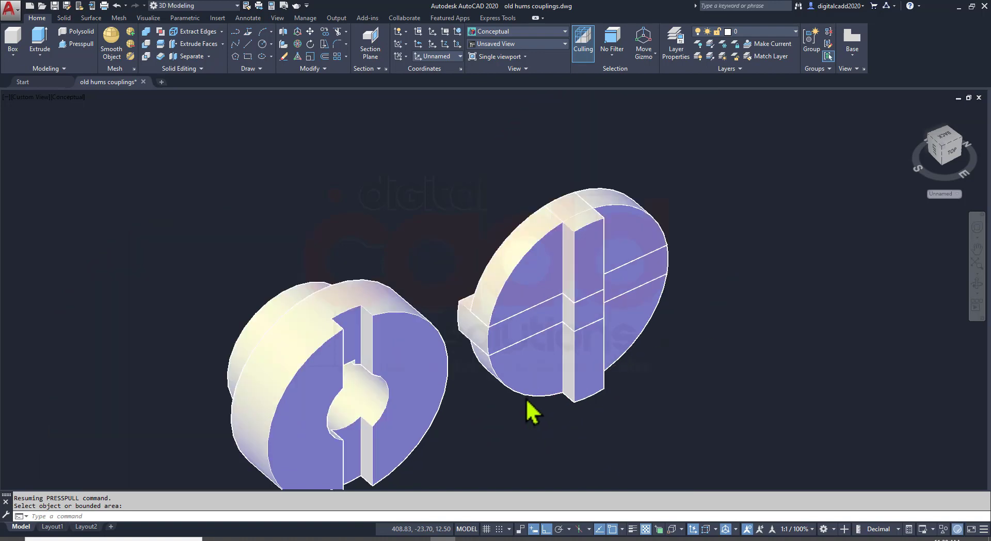
Union the disc and its tongues into one solid
{"action": "left_click", "coordinate": [150, 32]}
{"action": "left_click", "coordinate": [712, 137]}
{"action": "left_click", "coordinate": [510, 431]}
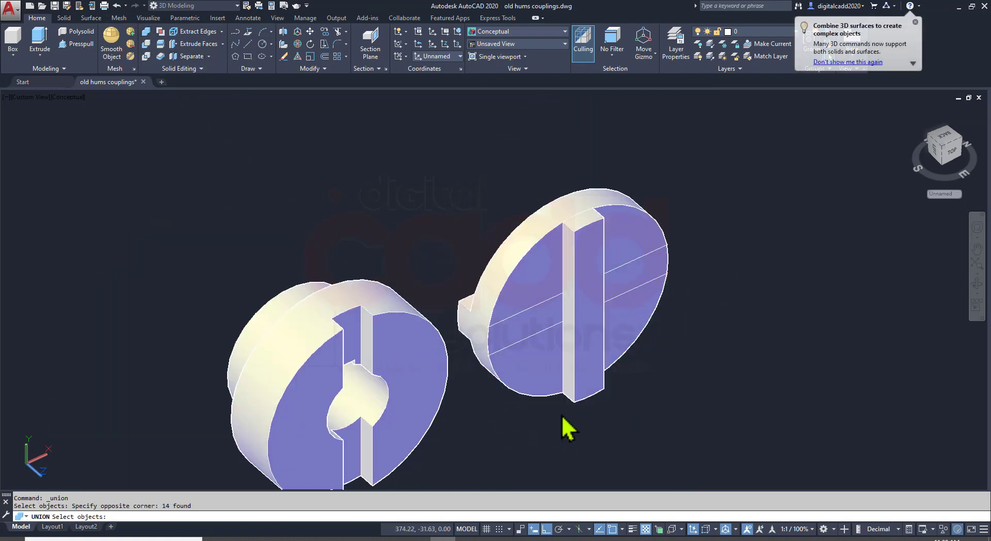
{"action": "key", "text": "Return"}
{"action": "mouse_move", "coordinate": [580, 359]}
{"action": "middle_mouse_down", "text": "shift"}
{"action": "mouse_move", "coordinate": [401, 288]}
{"action": "mouse_move", "coordinate": [573, 305]}
{"action": "mouse_move", "coordinate": [707, 369]}
{"action": "mouse_move", "coordinate": [800, 332]}
{"action": "mouse_move", "coordinate": [564, 369]}
{"action": "mouse_move", "coordinate": [608, 345]}
{"action": "middle_mouse_up", "text": "shift"}
Move the tongued disc along X, clear of the flange
{"action": "left_click", "coordinate": [490, 222]}
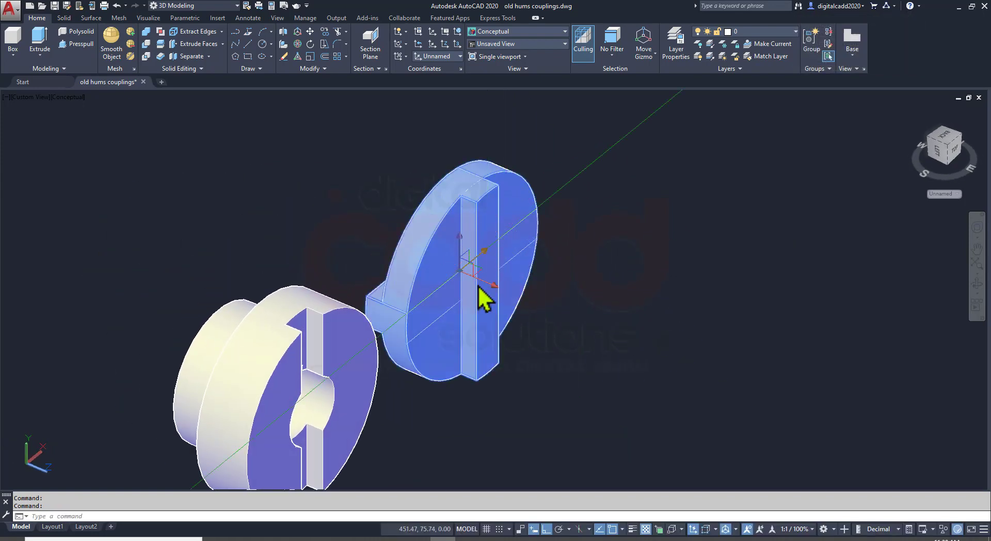
{"action": "left_click", "coordinate": [489, 283]}
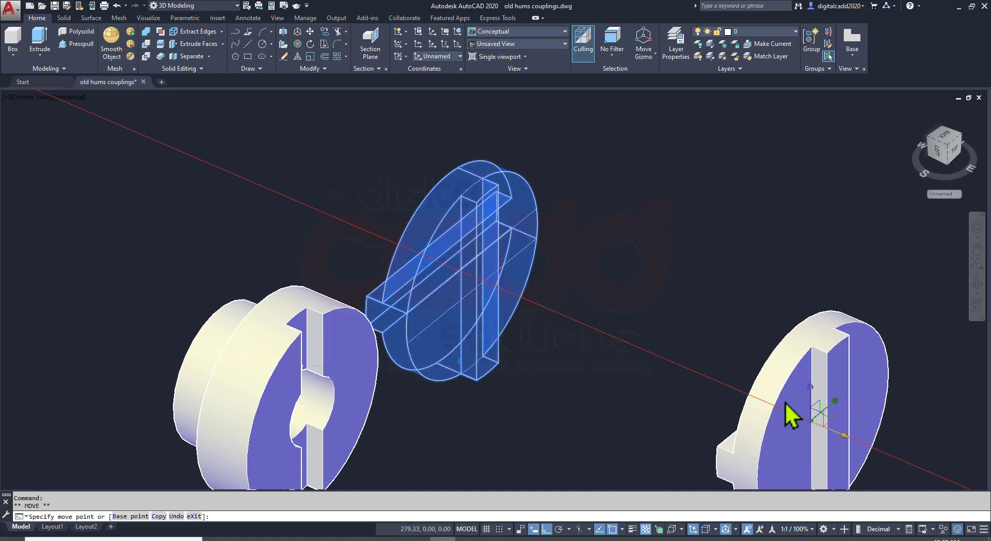
{"action": "key", "text": "Escape"}
Delete the leftover sketch lines and save the drawing
{"action": "left_click_drag", "start_coordinate": [581, 152], "coordinate": [425, 416]}
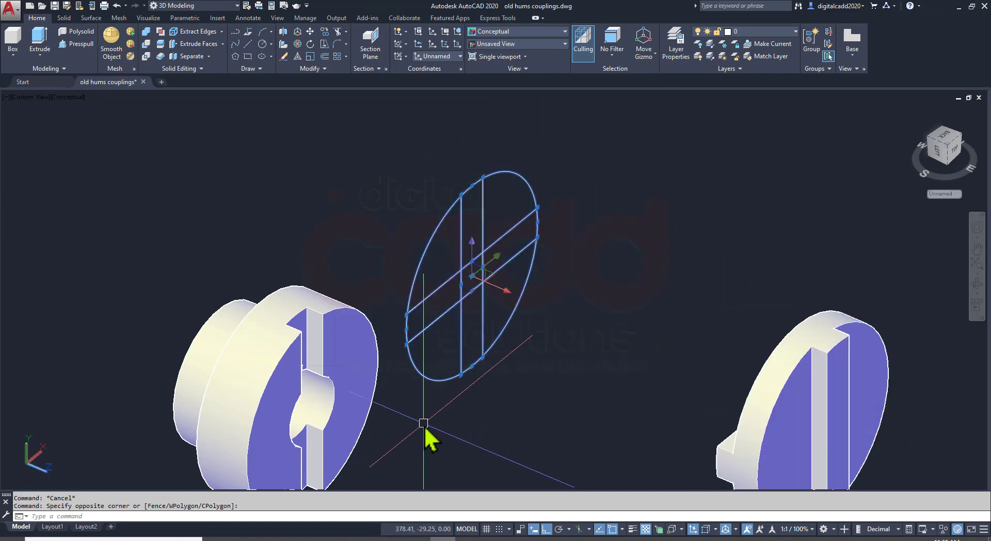
{"action": "key", "text": "Delete"}
{"action": "middle_click_drag", "start_coordinate": [579, 402], "coordinate": [442, 343]}
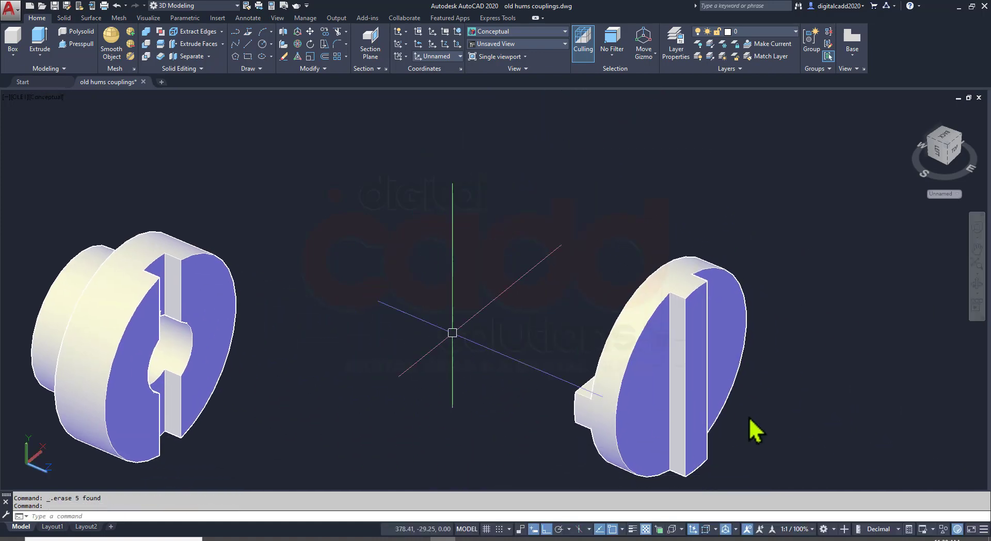
{"action": "key", "text": "ctrl+s"}
{"action": "middle_click_drag", "start_coordinate": [753, 432], "coordinate": [730, 431], "text": "shift"}
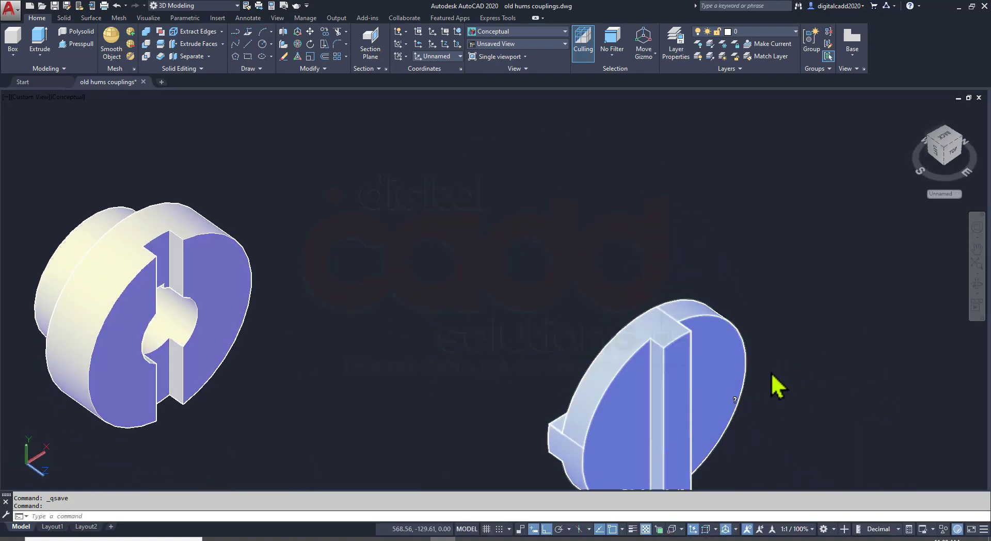
Measure the tongue thickness between its corners with DI, retrying the corner picks several times
{"action": "scroll", "coordinate": [771, 373], "scroll_direction": "up", "scroll_amount": 3}
{"action": "type", "text": "DI"}
{"action": "key", "text": "Return"}
{"action": "scroll", "coordinate": [673, 314], "scroll_direction": "up", "scroll_amount": 3}
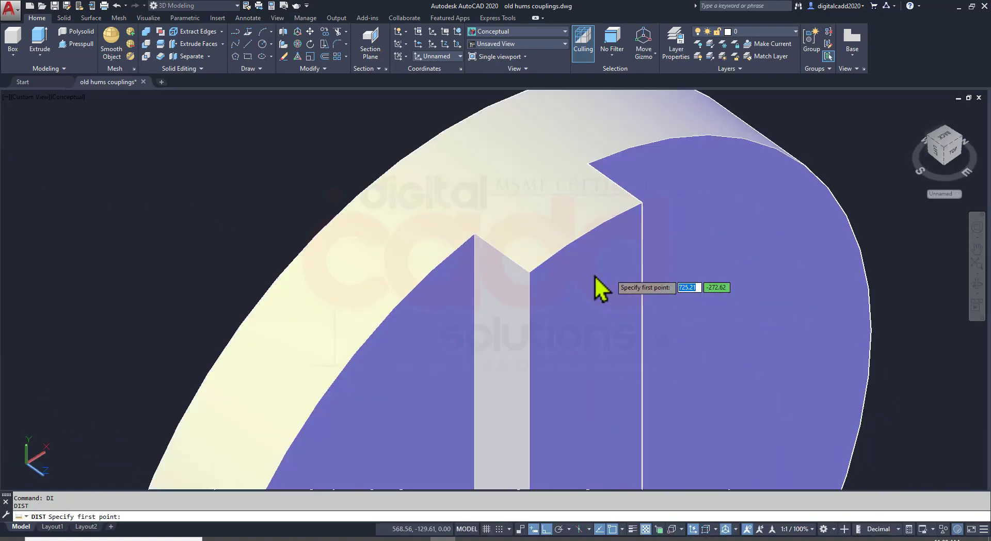
{"action": "left_click", "coordinate": [475, 235]}
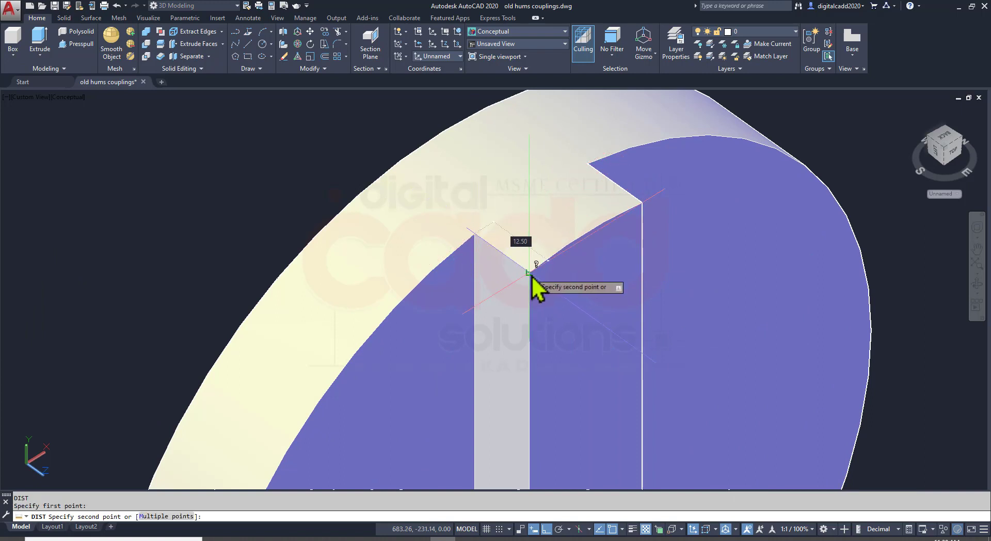
{"action": "key", "text": "Escape"}
{"action": "scroll", "coordinate": [532, 275], "scroll_direction": "down", "scroll_amount": 5}
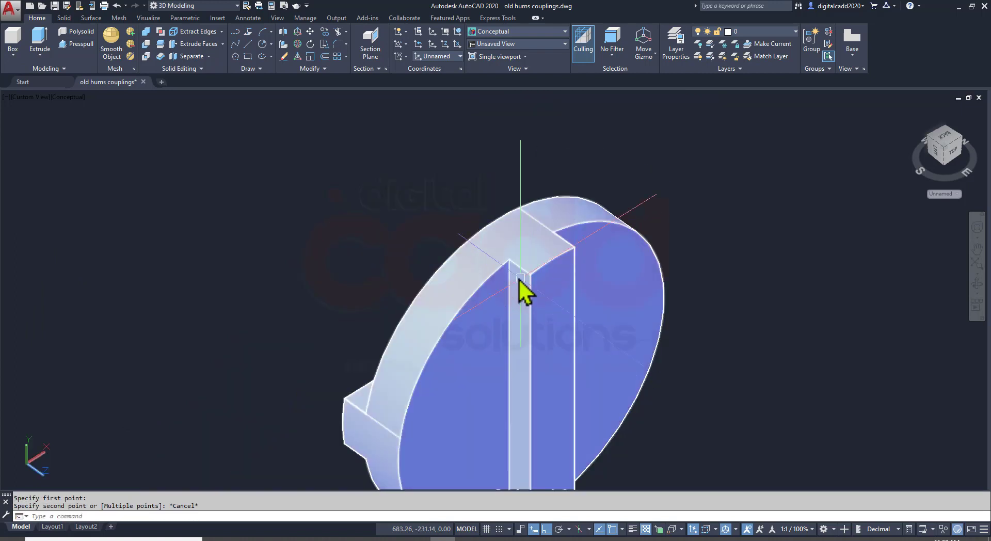
{"action": "key", "text": "Return"}
{"action": "scroll", "coordinate": [521, 272], "scroll_direction": "up", "scroll_amount": 5}
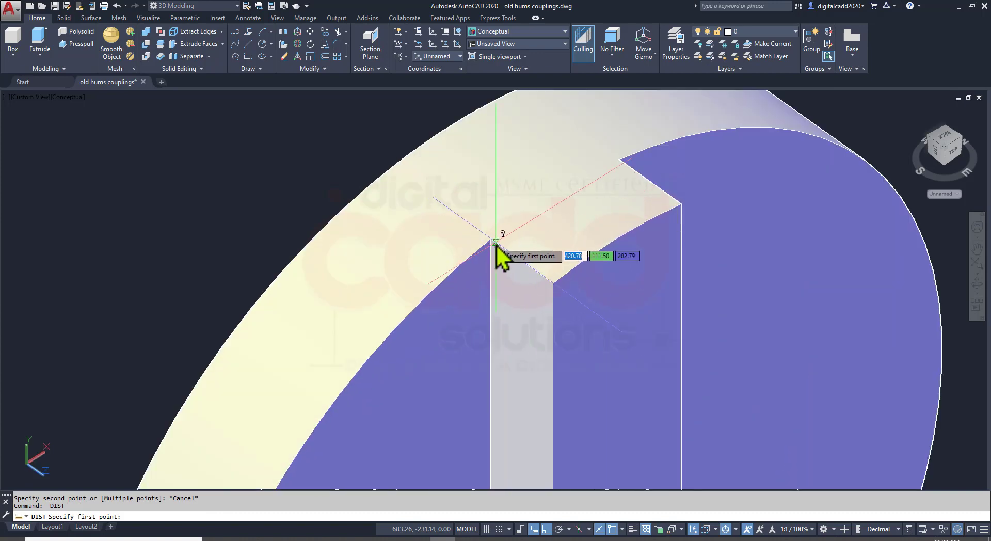
{"action": "left_click", "coordinate": [491, 239]}
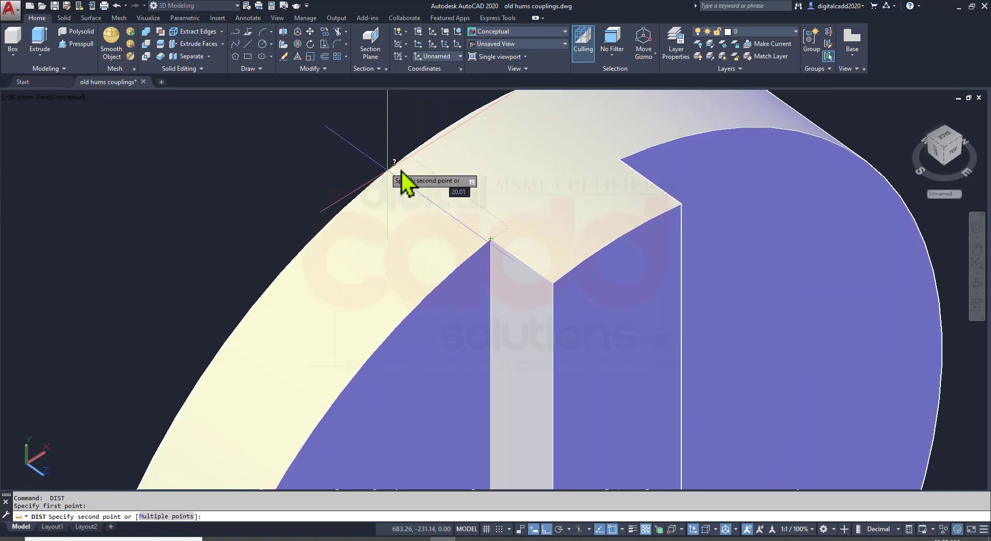
{"action": "key", "text": "Escape"}
{"action": "scroll", "coordinate": [485, 255], "scroll_direction": "up", "scroll_amount": 2}
{"action": "key", "text": "Return"}
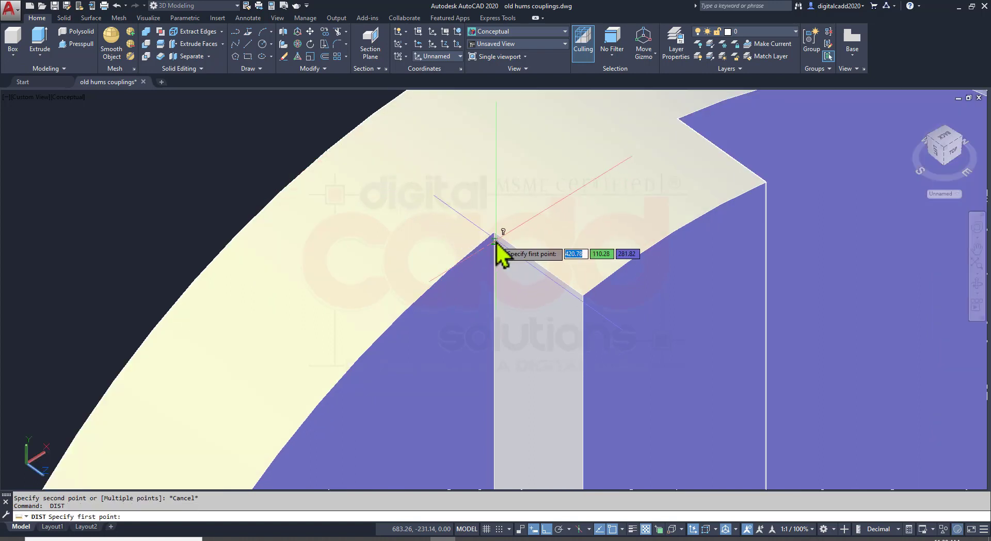
{"action": "left_click", "coordinate": [494, 235]}
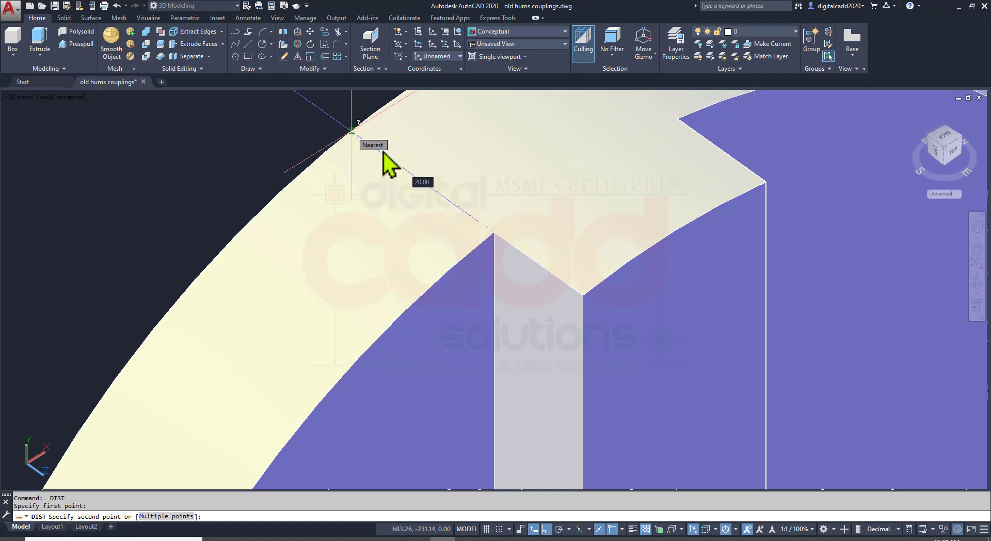
{"action": "key", "text": "Escape"}
{"action": "scroll", "coordinate": [545, 257], "scroll_direction": "down", "scroll_amount": 5}
{"action": "scroll", "coordinate": [491, 248], "scroll_direction": "up", "scroll_amount": 2}
{"action": "scroll", "coordinate": [511, 258], "scroll_direction": "down", "scroll_amount": 3}
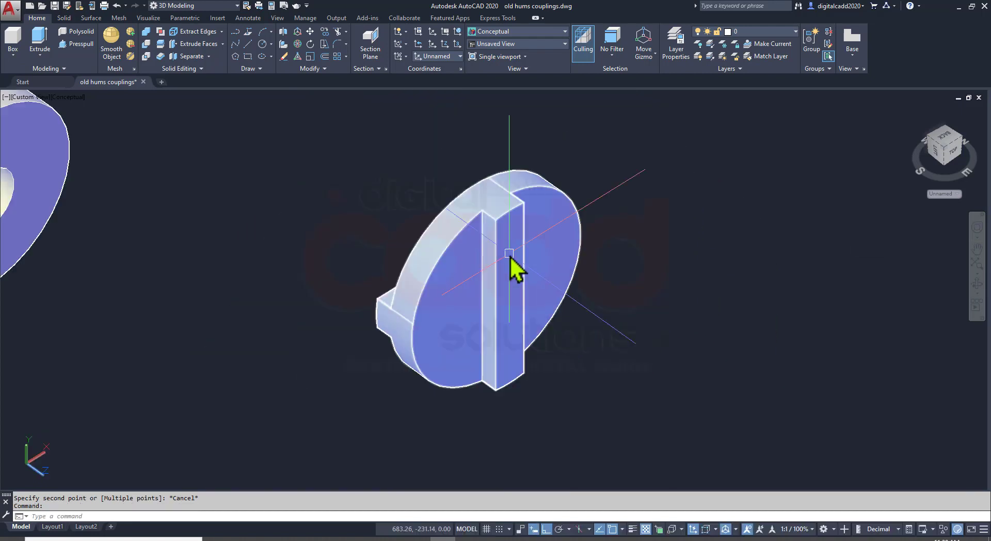
Save the drawing and recentre the view on the disc
{"action": "key", "text": "ctrl+s"}
{"action": "scroll", "coordinate": [507, 331], "scroll_direction": "down", "scroll_amount": 3}
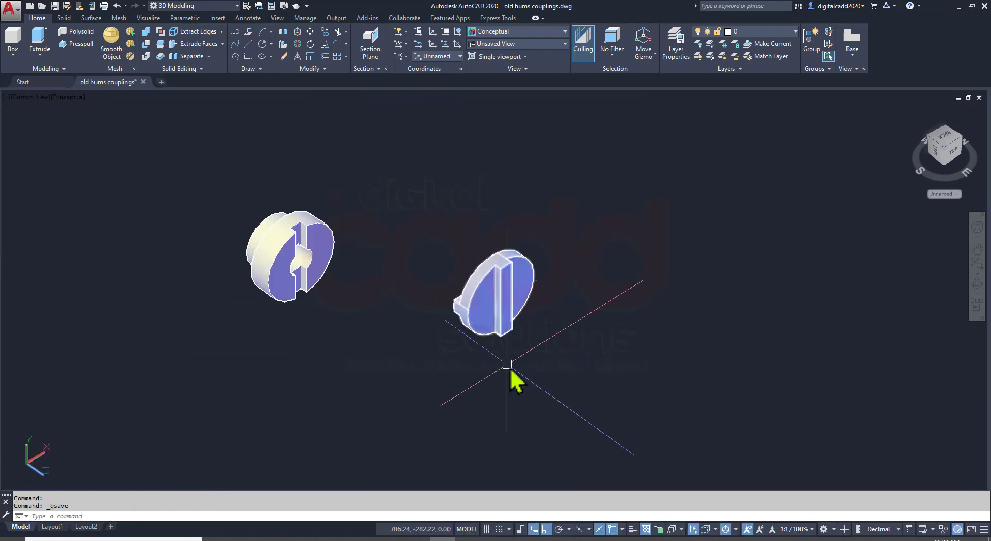
{"action": "middle_click_drag", "start_coordinate": [507, 365], "coordinate": [489, 314]}
In the reference PDF, scroll down to drawing 3 and outline its Ø50 shaft section
{"action": "key", "text": "alt+Tab"}
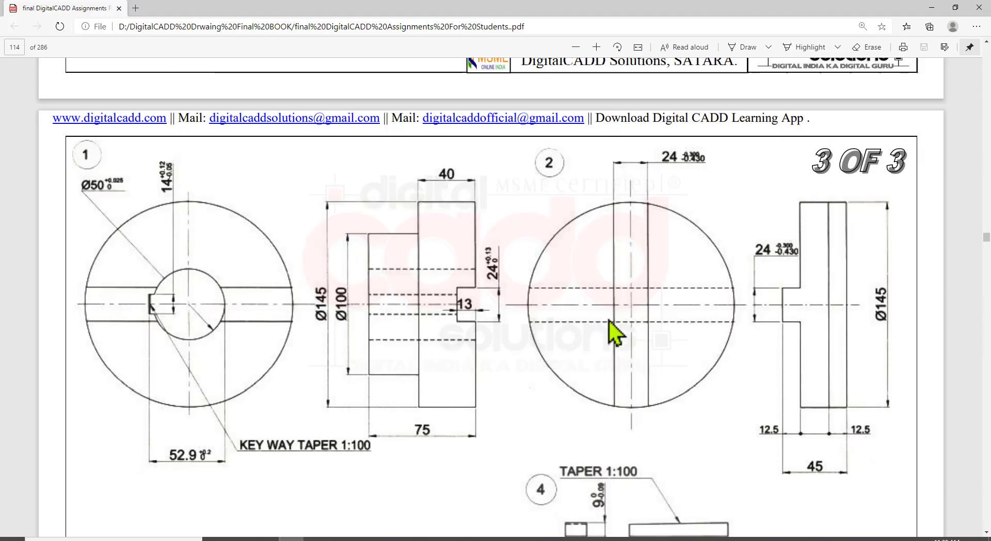
{"action": "scroll", "coordinate": [615, 332], "scroll_direction": "down", "scroll_amount": 5}
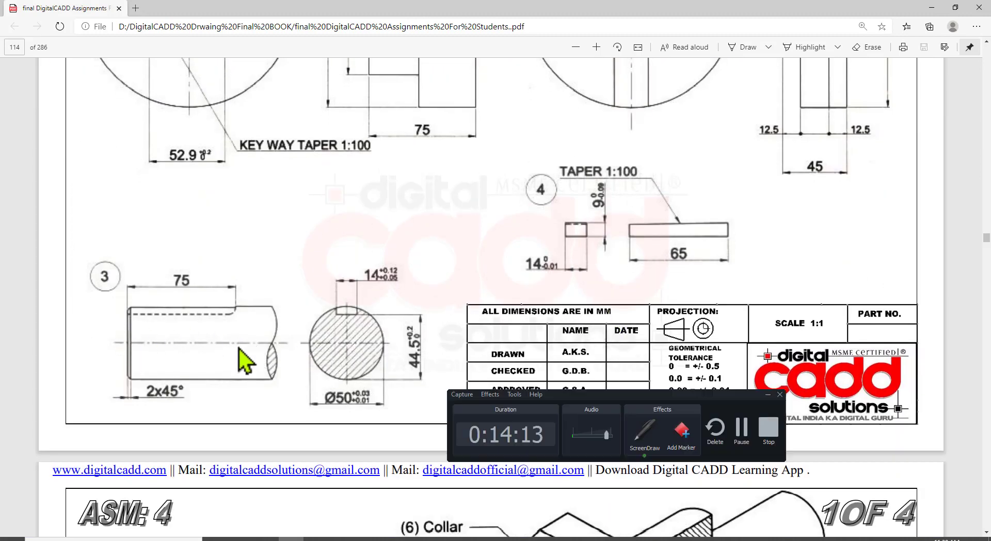
{"action": "left_click_drag", "start_coordinate": [282, 266], "coordinate": [442, 417]}
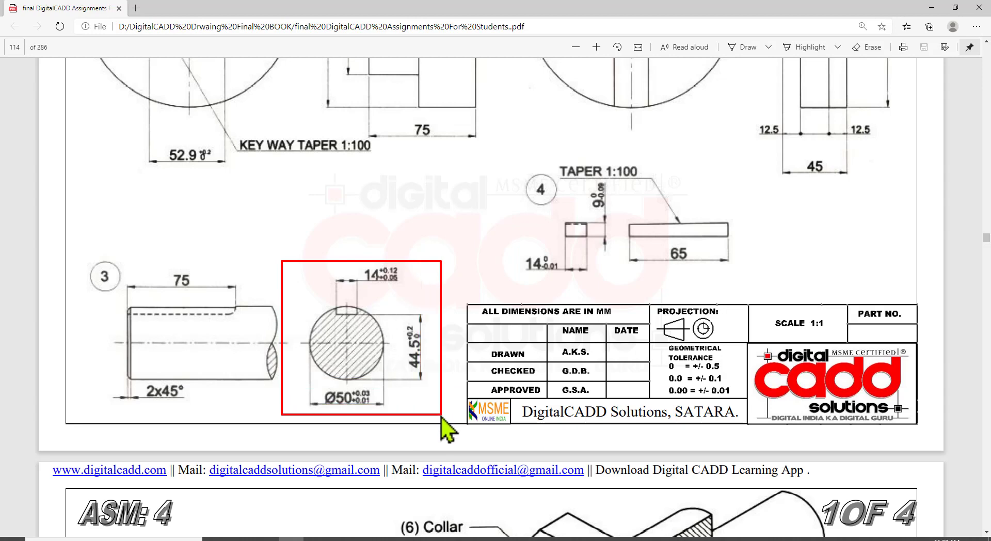
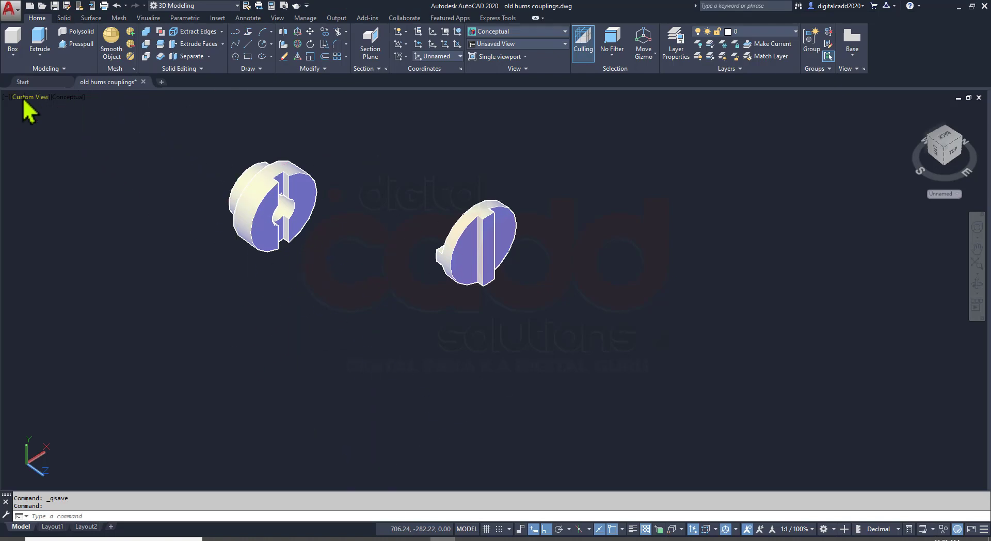
Switch the viewport to the Right view and pan to clear space below the flanges
{"action": "left_click", "coordinate": [23, 98]}
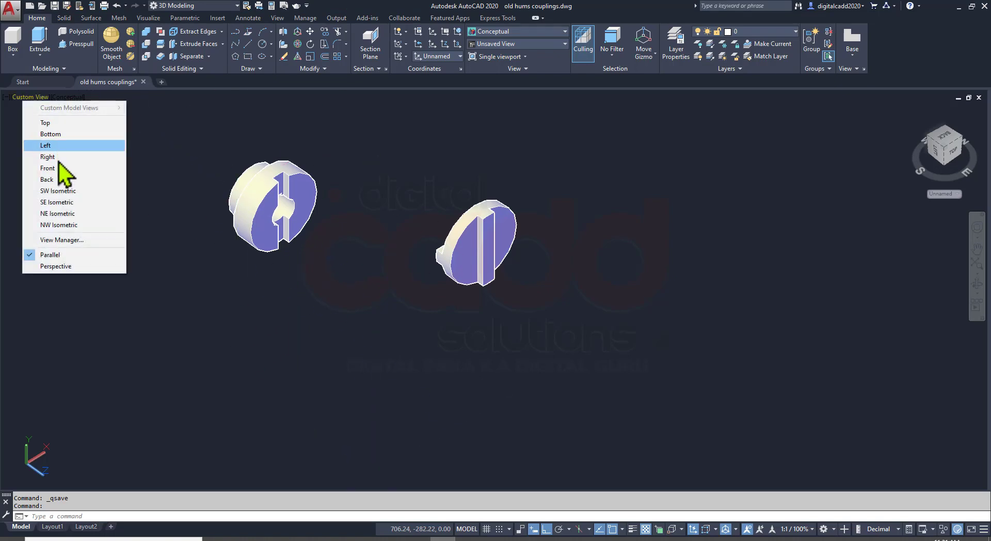
{"action": "left_click", "coordinate": [58, 154]}
{"action": "middle_click_drag", "start_coordinate": [648, 385], "coordinate": [406, 196]}
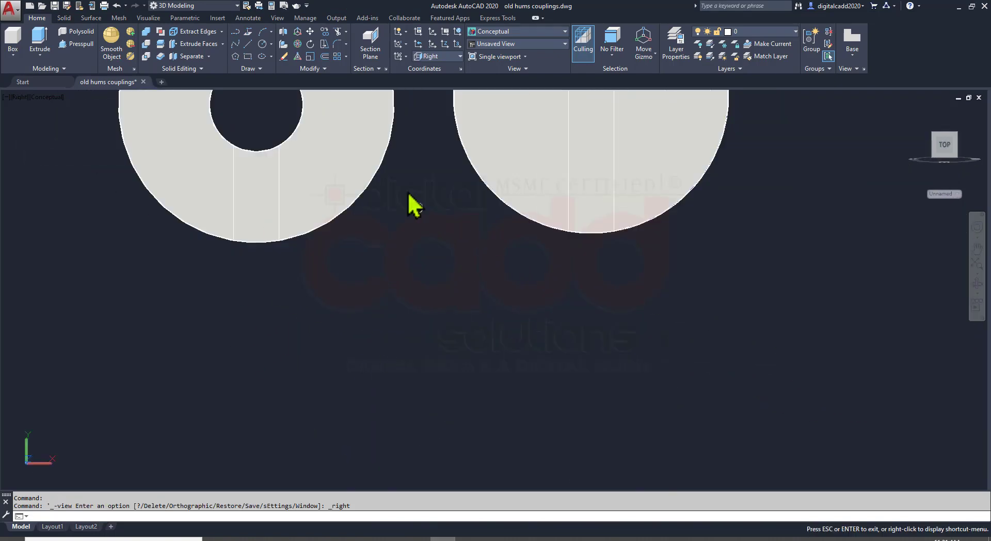
Draw a 50-diameter circle below the flanges and centre it in the view
{"action": "type", "text": "c"}
{"action": "key", "text": "Return"}
{"action": "left_click", "coordinate": [508, 371]}
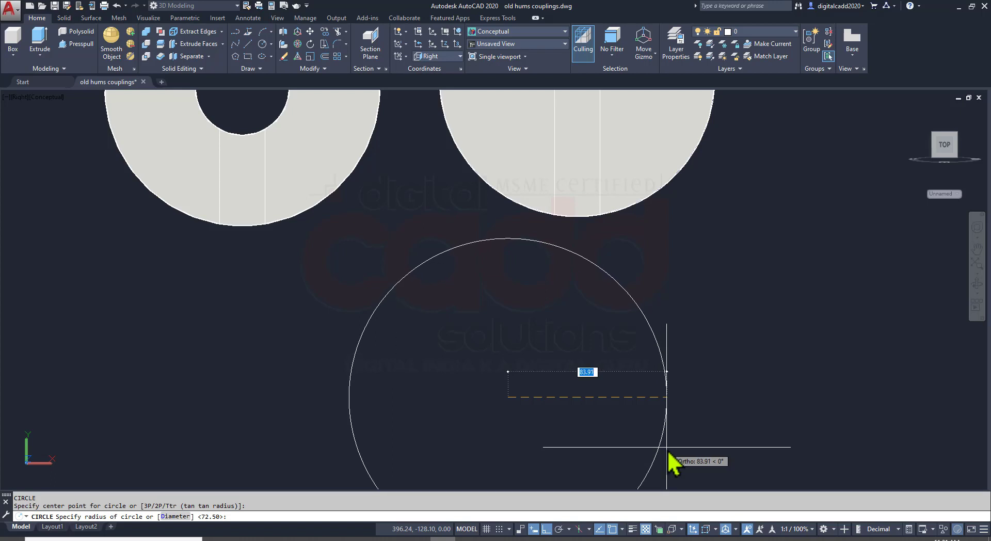
{"action": "type", "text": "d"}
{"action": "key", "text": "Return"}
{"action": "type", "text": "50"}
{"action": "key", "text": "Return"}
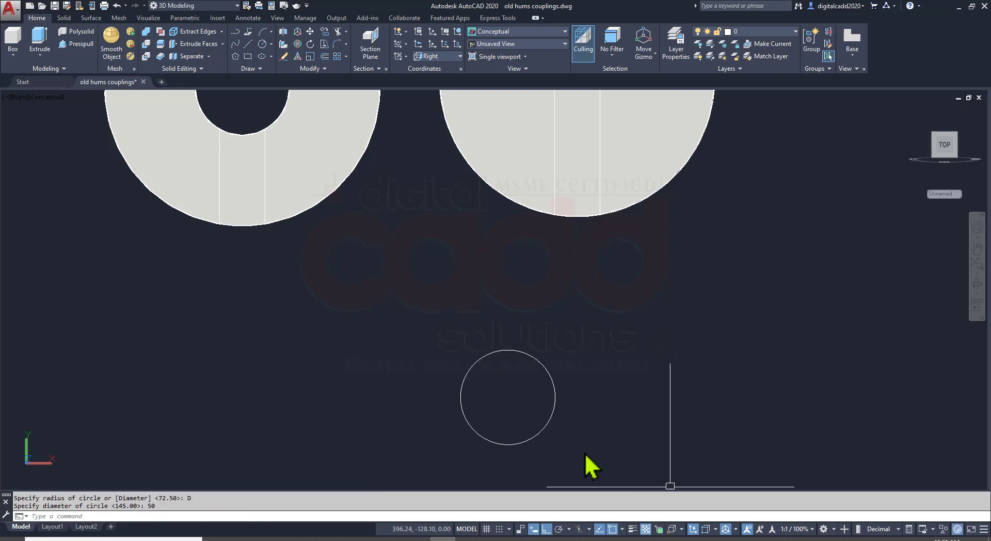
{"action": "middle_click_drag", "start_coordinate": [533, 437], "coordinate": [467, 394]}
{"action": "scroll", "coordinate": [468, 397], "scroll_direction": "up", "scroll_amount": 2}
Draw a vertical centre line through the circle and a horizontal tangent line along its bottom
{"action": "type", "text": "l"}
{"action": "key", "text": "Return"}
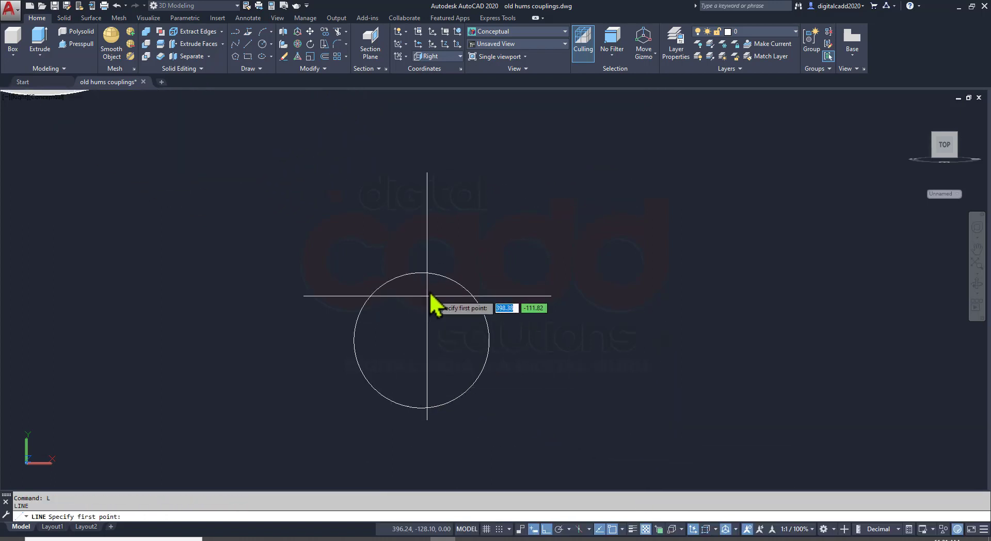
{"action": "left_click", "coordinate": [423, 273]}
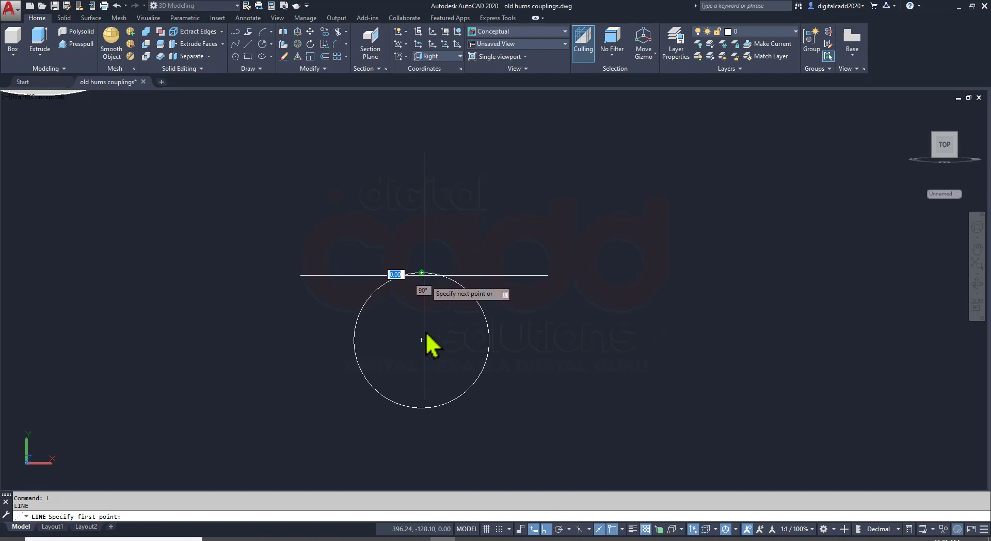
{"action": "left_click", "coordinate": [422, 408]}
{"action": "key", "text": "Return"}
{"action": "key", "text": "Return"}
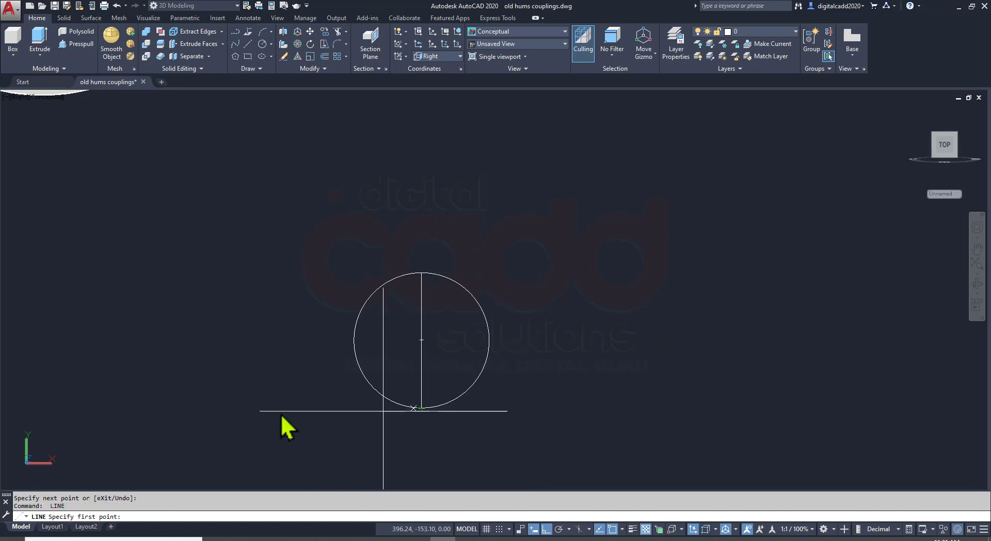
{"action": "left_click", "coordinate": [280, 408]}
{"action": "left_click", "coordinate": [558, 408]}
{"action": "key", "text": "Return"}
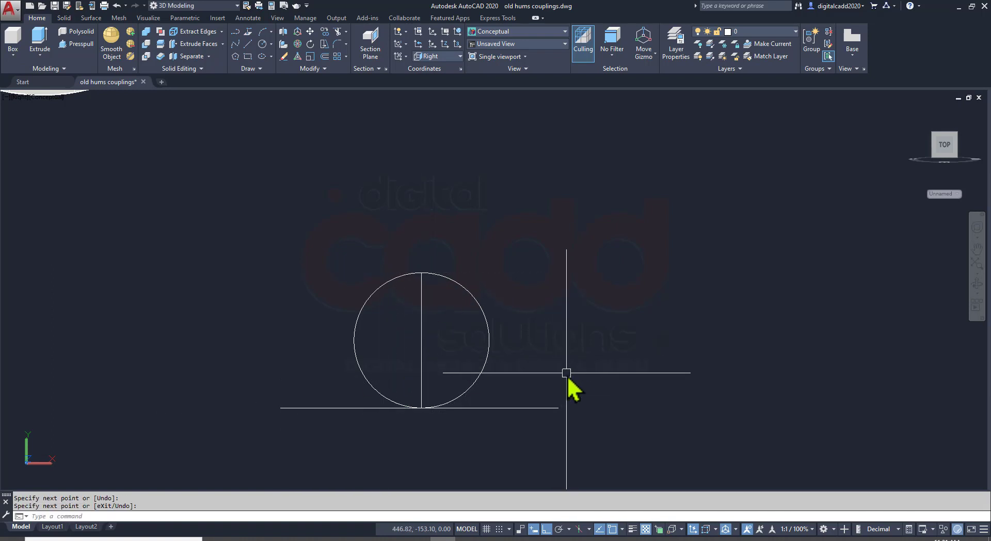
Offset the bottom tangent line 44.5 upward, checking the assignment PDF for the value
{"action": "left_click", "coordinate": [301, 538]}
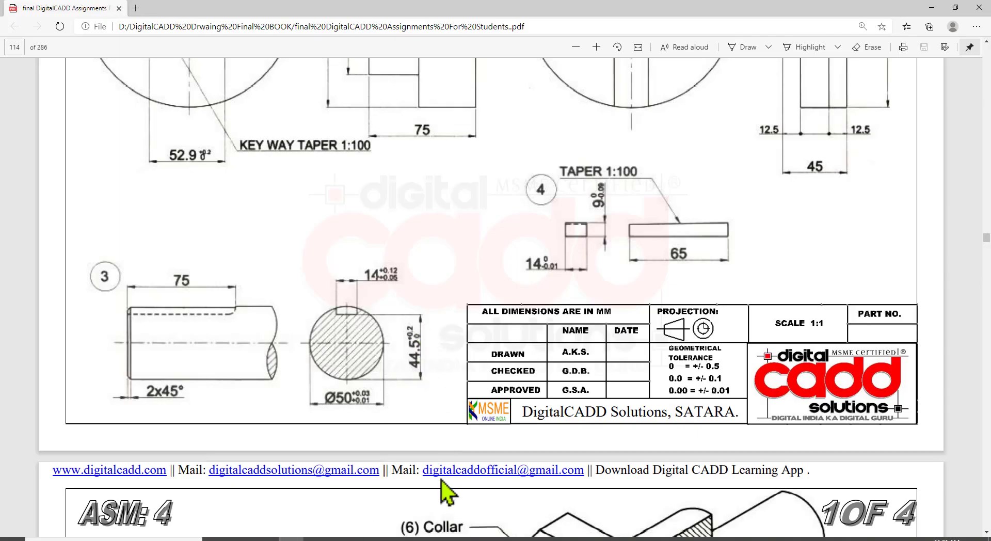
{"action": "key", "text": "alt+Tab"}
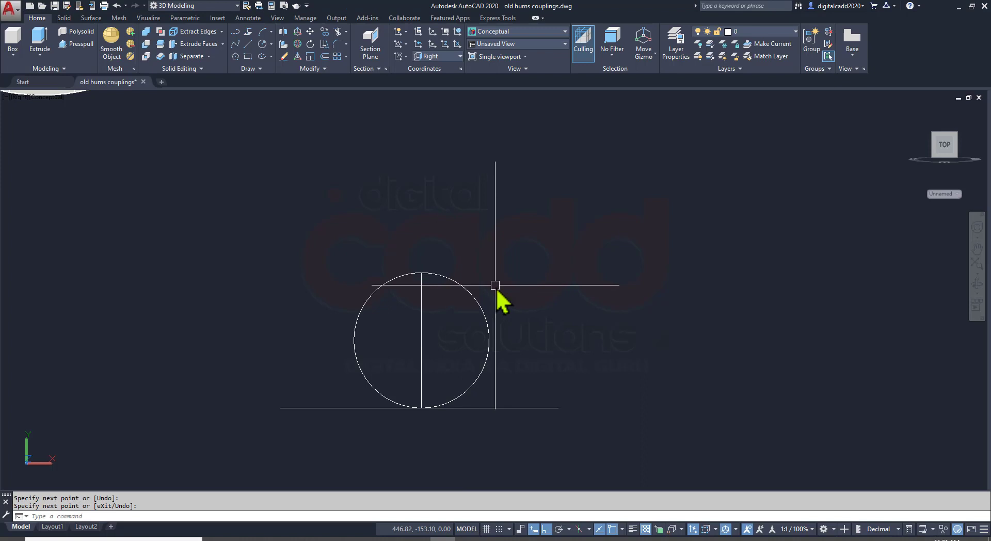
{"action": "type", "text": "o"}
{"action": "key", "text": "Return"}
{"action": "type", "text": "44.5"}
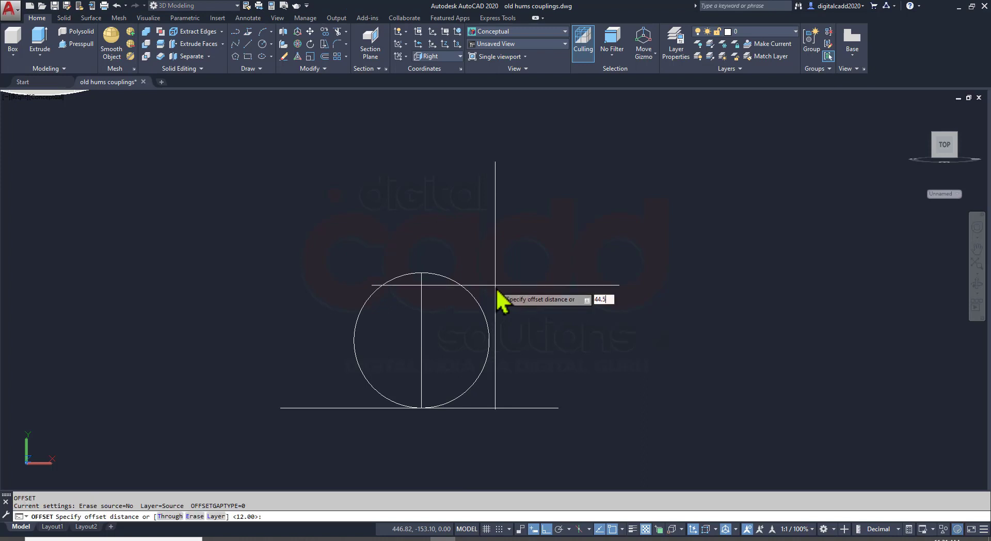
{"action": "key", "text": "Return"}
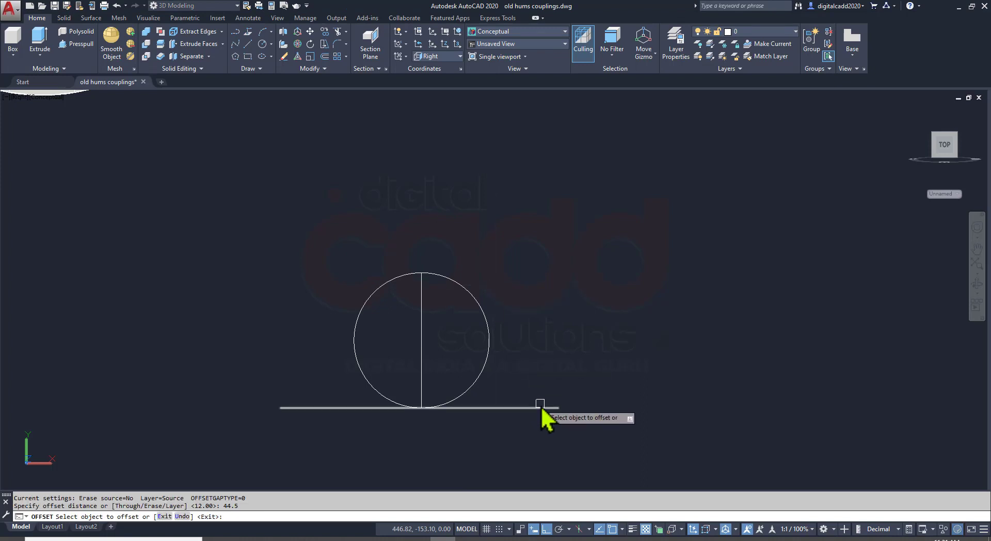
{"action": "left_click", "coordinate": [540, 393]}
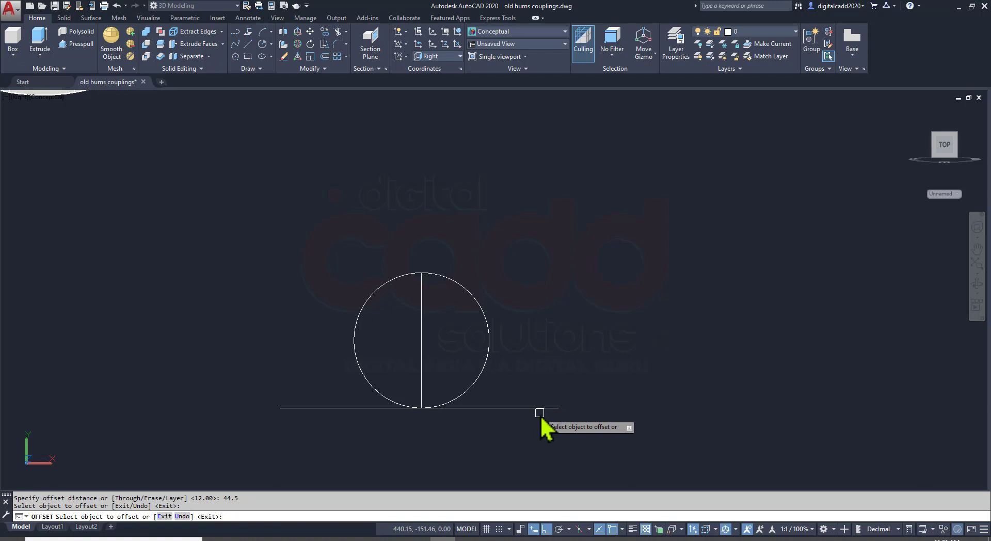
{"action": "left_click", "coordinate": [539, 409]}
{"action": "left_click", "coordinate": [516, 351]}
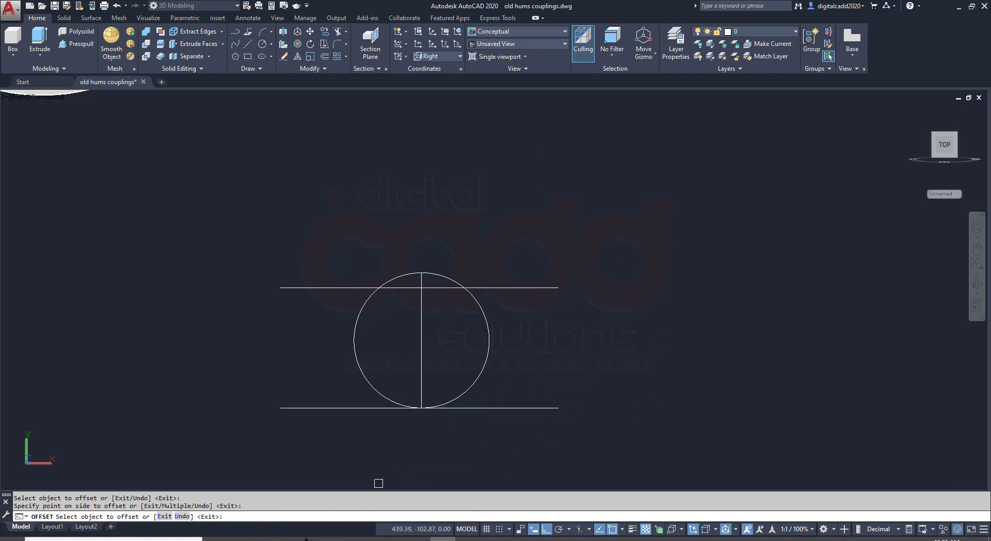
Offset the vertical centre line 7 to the right and 7 to the left, then select the centre line
{"action": "key", "text": "alt+Tab"}
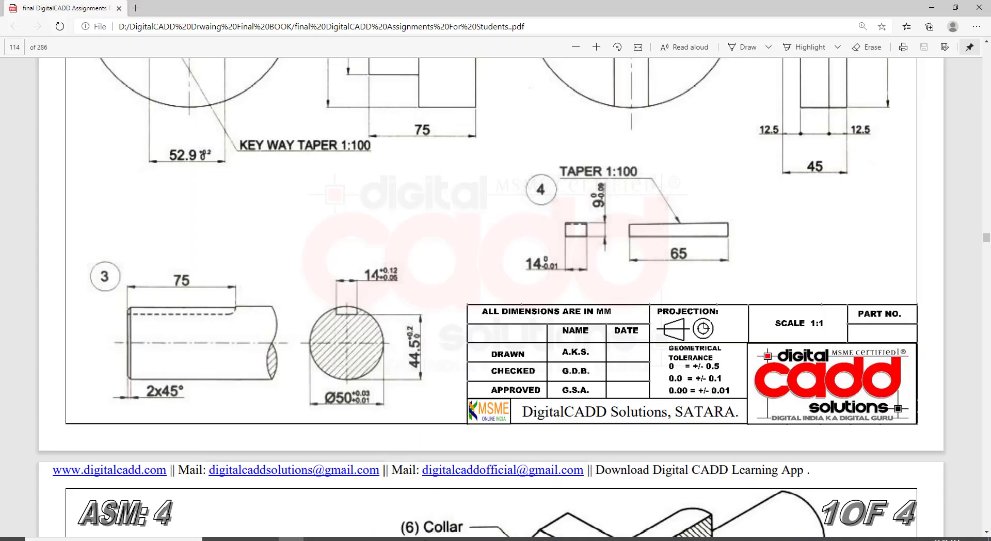
{"action": "key", "text": "alt+Tab"}
{"action": "left_click", "coordinate": [422, 337]}
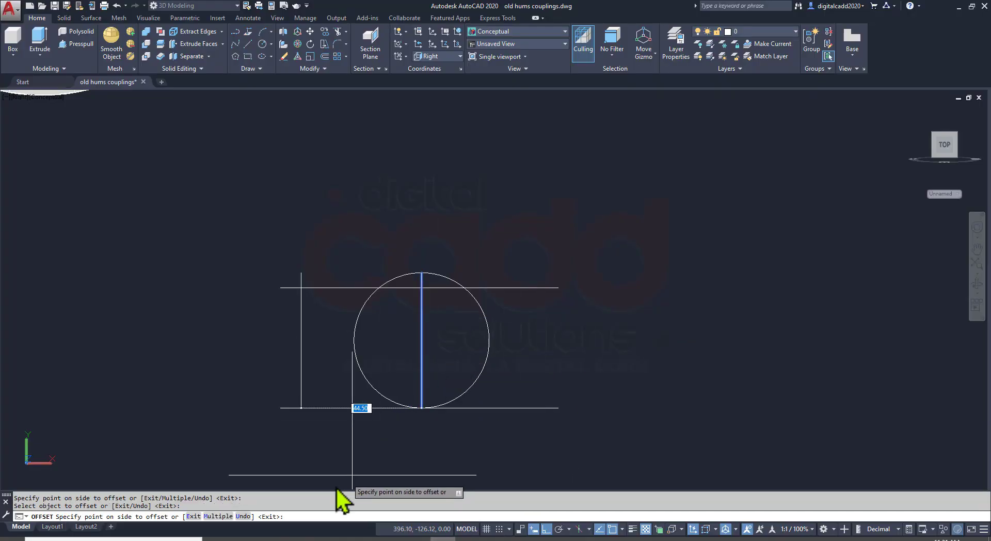
{"action": "key", "text": "alt+Tab"}
{"action": "key", "text": "alt+Tab"}
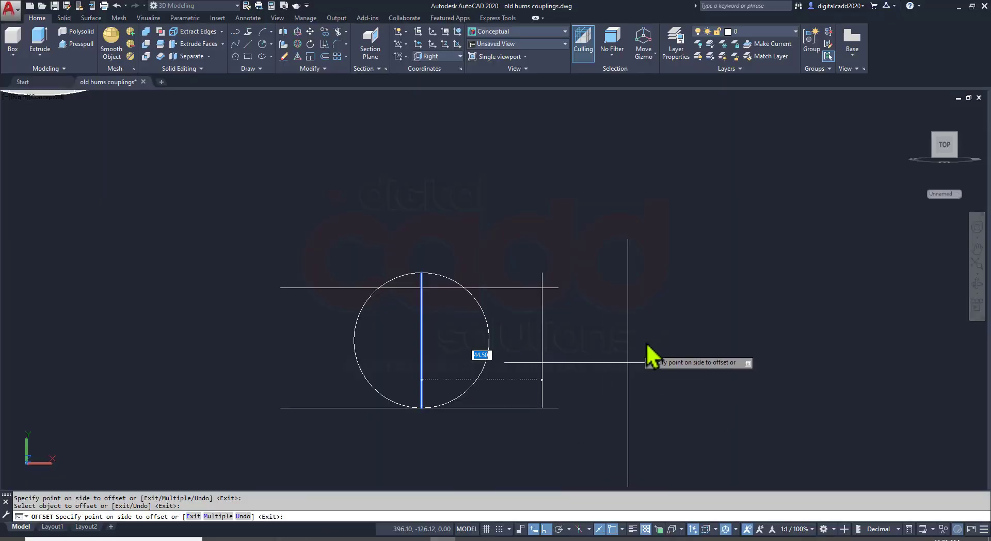
{"action": "key", "text": "Return"}
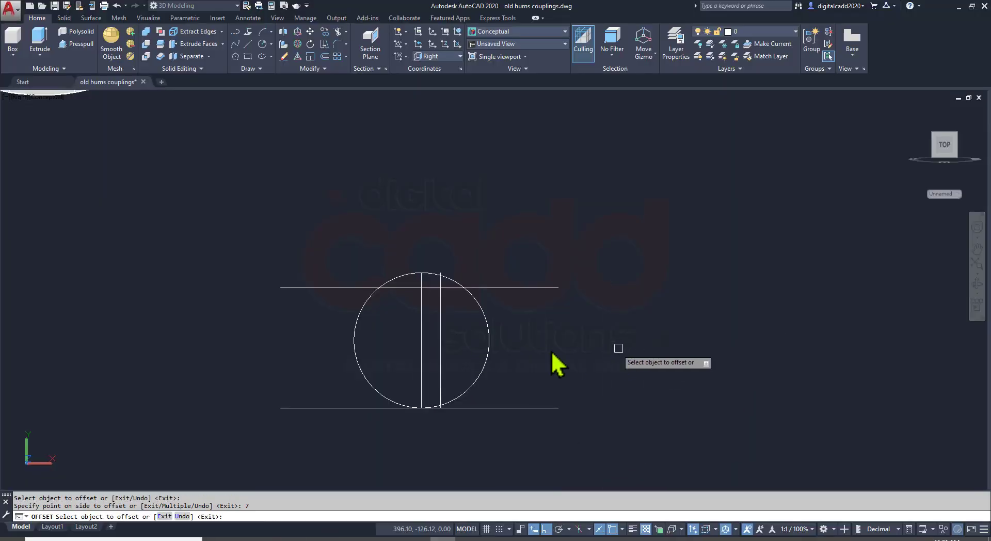
{"action": "left_click", "coordinate": [422, 320]}
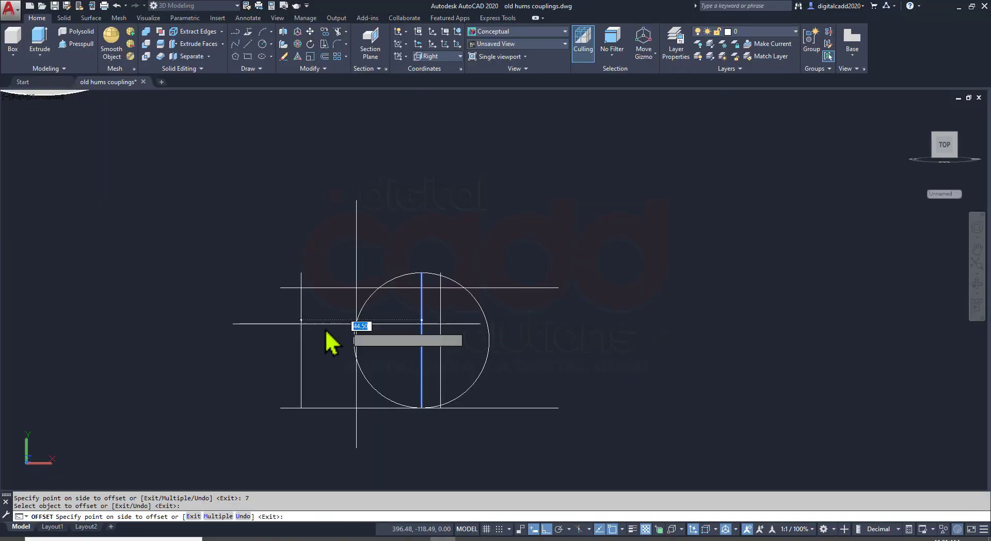
{"action": "left_click", "coordinate": [340, 312]}
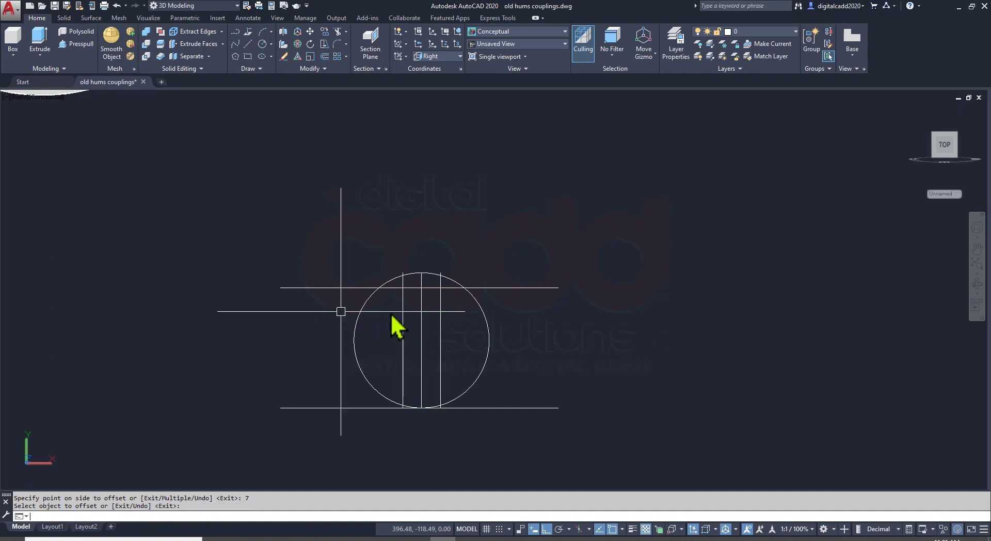
{"action": "scroll", "coordinate": [402, 322], "scroll_direction": "up", "scroll_amount": 2}
{"action": "left_click", "coordinate": [439, 302]}
{"action": "left_click", "coordinate": [405, 319]}
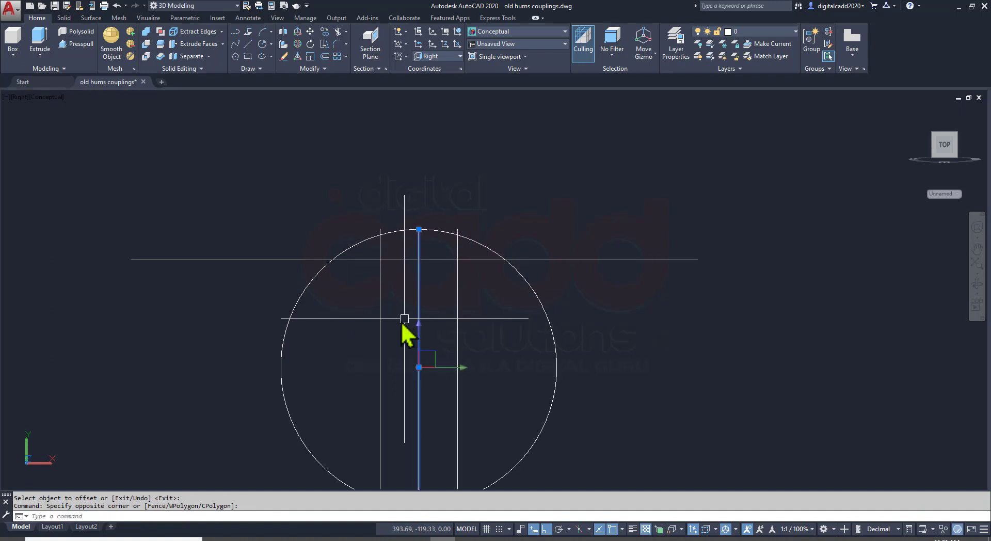
Delete the centre line and trim the inner segments to cut the keyway notch at the top
{"action": "key", "text": "Delete"}
{"action": "key", "text": "Return"}
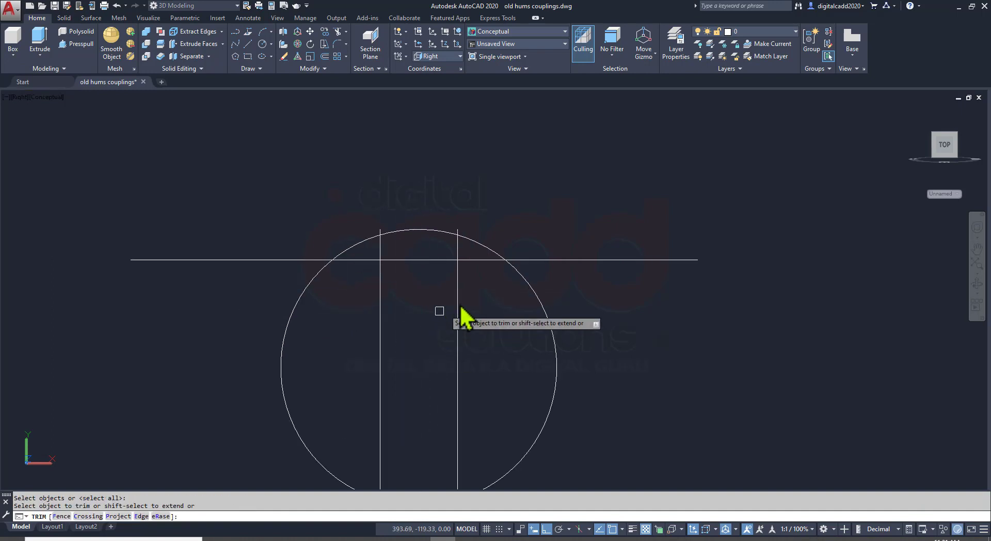
{"action": "left_click", "coordinate": [473, 293]}
{"action": "left_click", "coordinate": [377, 333]}
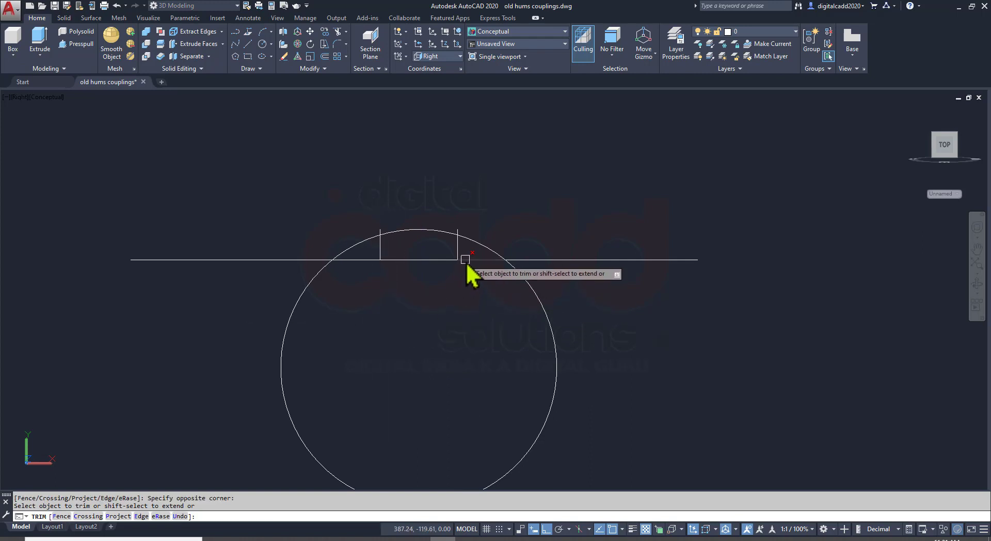
{"action": "left_click", "coordinate": [397, 233]}
{"action": "key", "text": "Escape"}
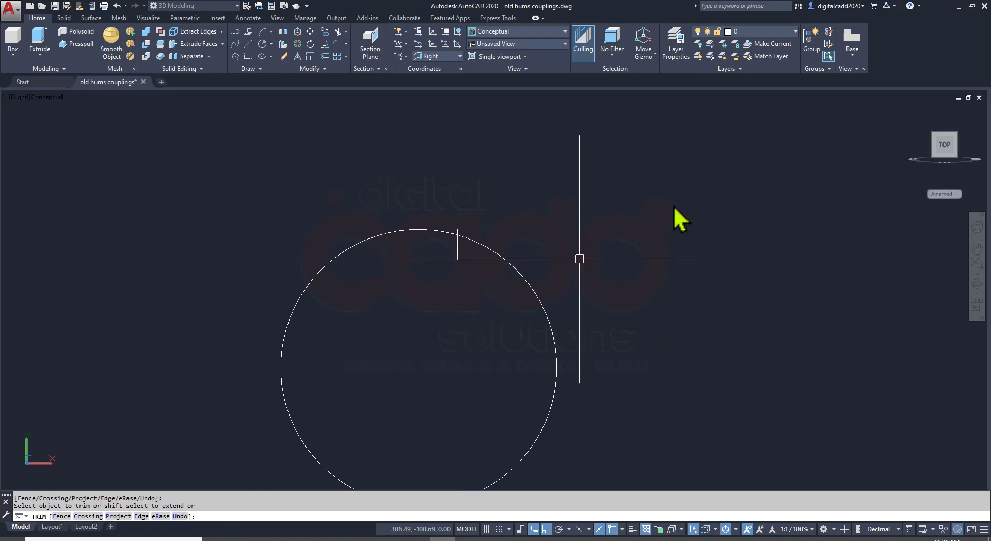
Erase the leftover horizontal guide lines and the lines below the circle
{"action": "left_click", "coordinate": [691, 155]}
{"action": "left_click", "coordinate": [639, 298]}
{"action": "left_click", "coordinate": [285, 221]}
{"action": "left_click", "coordinate": [226, 309]}
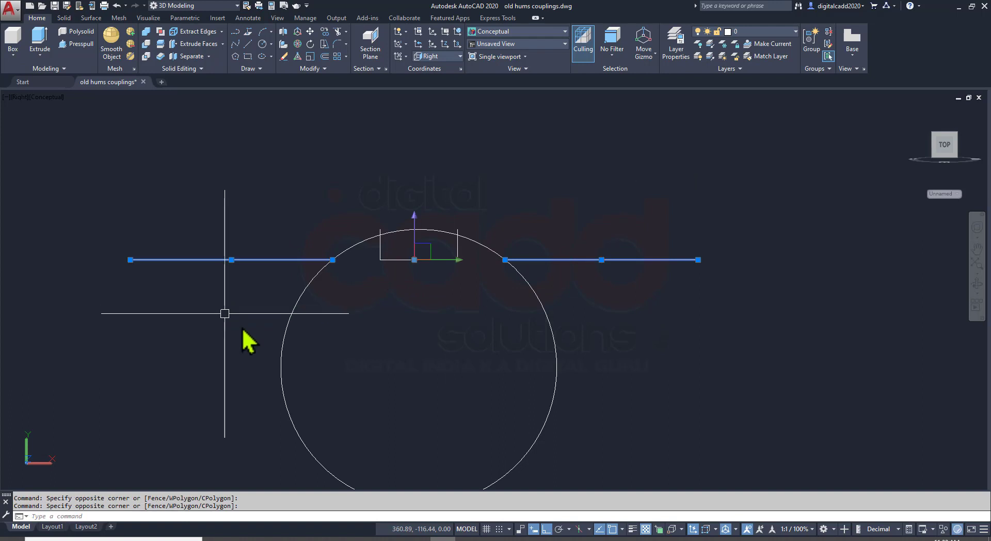
{"action": "key", "text": "Delete"}
{"action": "scroll", "coordinate": [405, 276], "scroll_direction": "down", "scroll_amount": 3}
{"action": "left_click", "coordinate": [277, 324]}
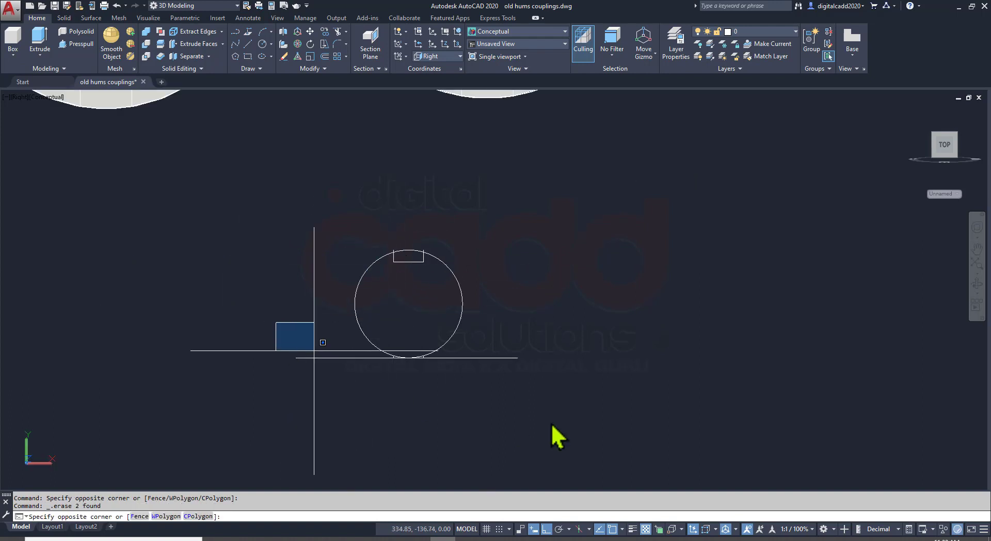
{"action": "left_click", "coordinate": [658, 431]}
{"action": "key", "text": "Delete"}
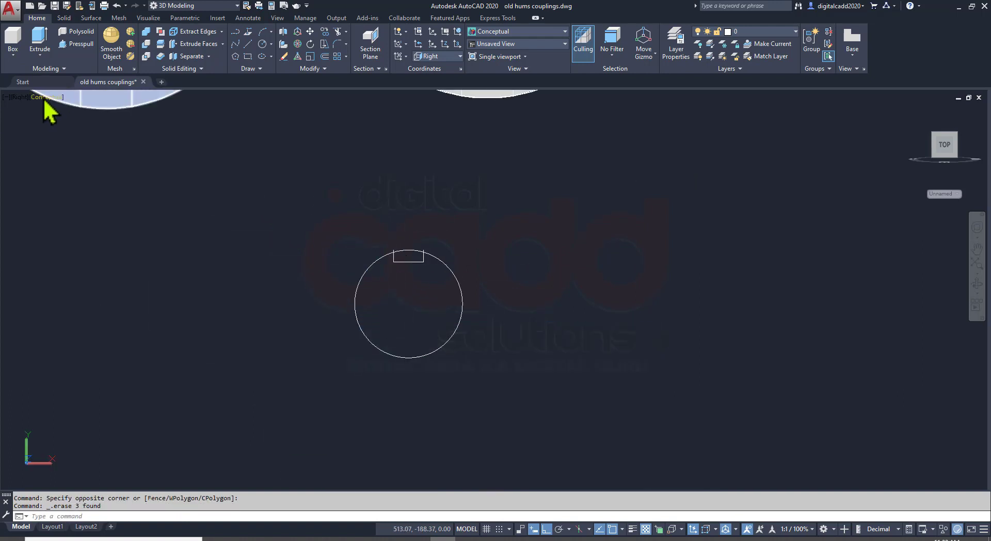
{"action": "left_click", "coordinate": [19, 98]}
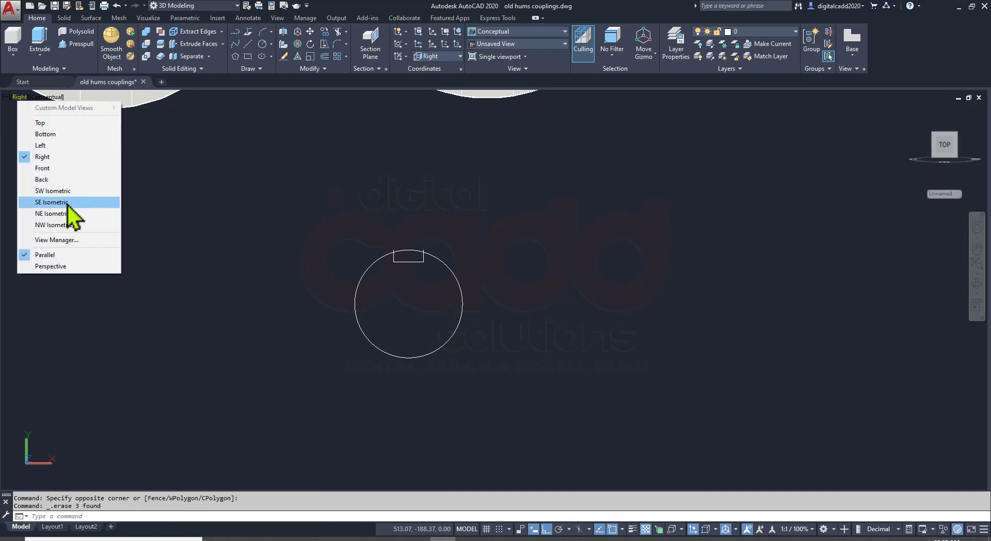
Switch to the southeast isometric view and zoom in on the couplings
{"action": "left_click", "coordinate": [64, 207]}
{"action": "scroll", "coordinate": [504, 274], "scroll_direction": "up", "scroll_amount": 2}
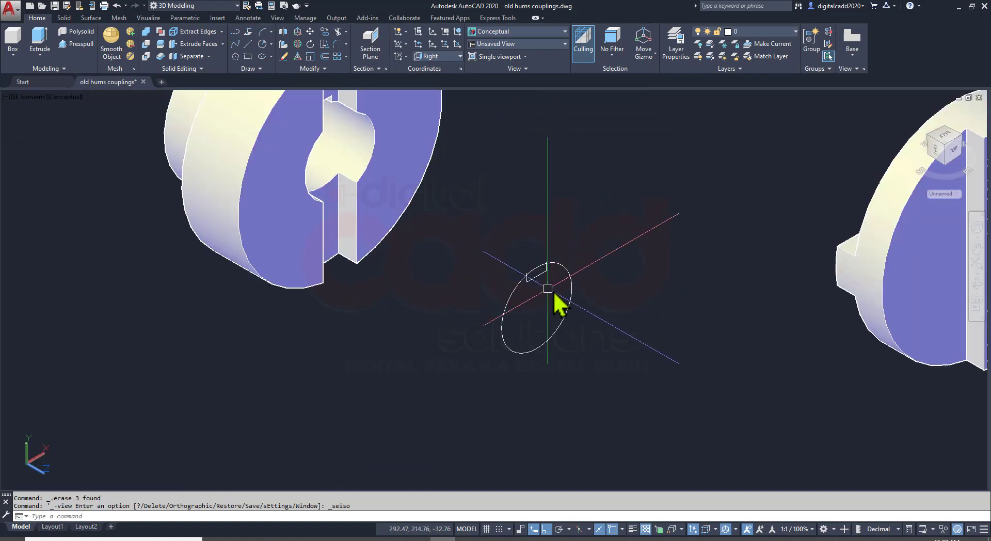
{"action": "scroll", "coordinate": [557, 301], "scroll_direction": "up", "scroll_amount": 2}
{"action": "scroll", "coordinate": [496, 321], "scroll_direction": "up", "scroll_amount": 2}
{"action": "left_click", "coordinate": [224, 117]}
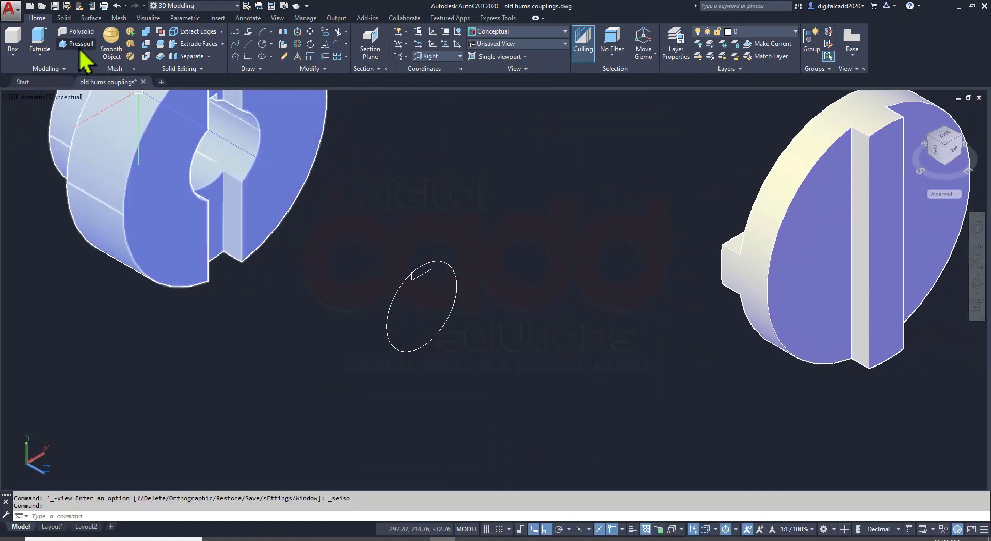
Press-pull the keyed circle 90 units into a solid shaft, checking the PDF dimensions
{"action": "left_click", "coordinate": [81, 44]}
{"action": "left_click", "coordinate": [413, 315]}
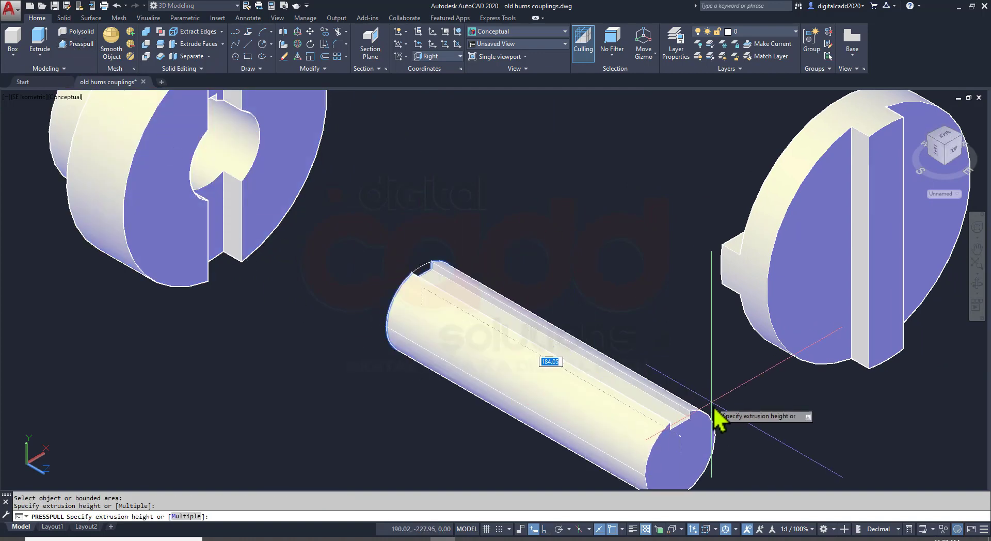
{"action": "key", "text": "alt+Tab"}
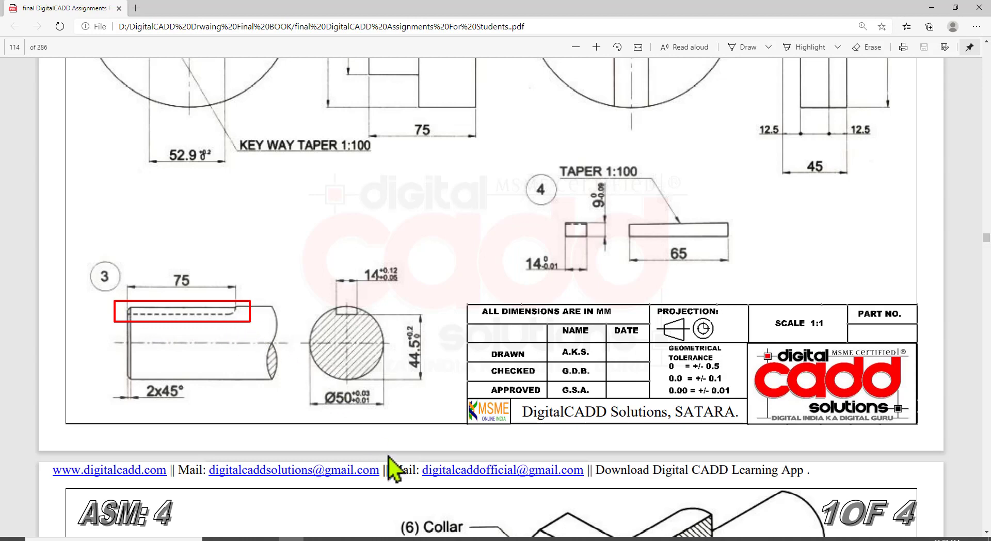
{"action": "left_click", "coordinate": [443, 537]}
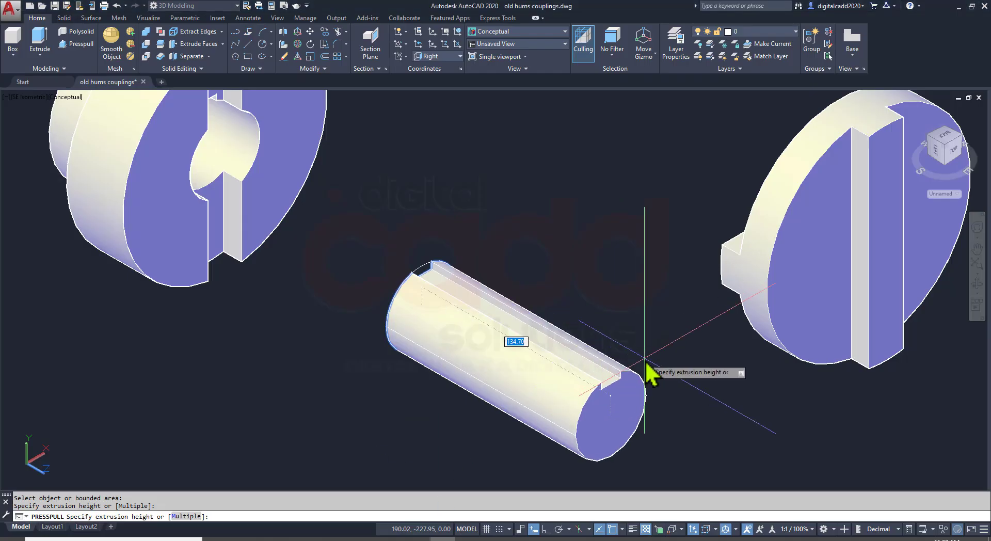
{"action": "type", "text": "90"}
{"action": "key", "text": "Return"}
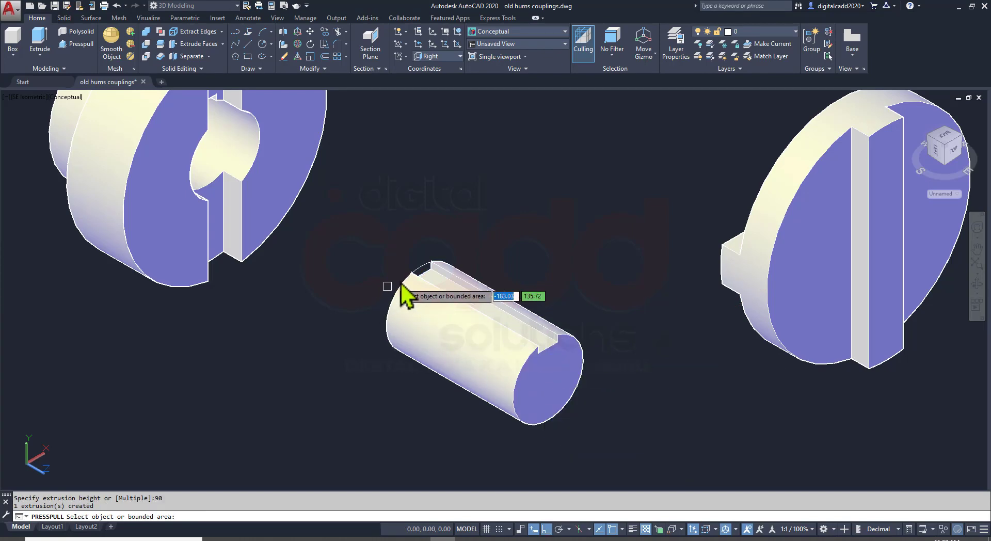
Press-pull the keyway rectangle on the shaft 15 units
{"action": "scroll", "coordinate": [405, 288], "scroll_direction": "up", "scroll_amount": 3}
{"action": "scroll", "coordinate": [457, 273], "scroll_direction": "up", "scroll_amount": 3}
{"action": "left_click", "coordinate": [454, 245]}
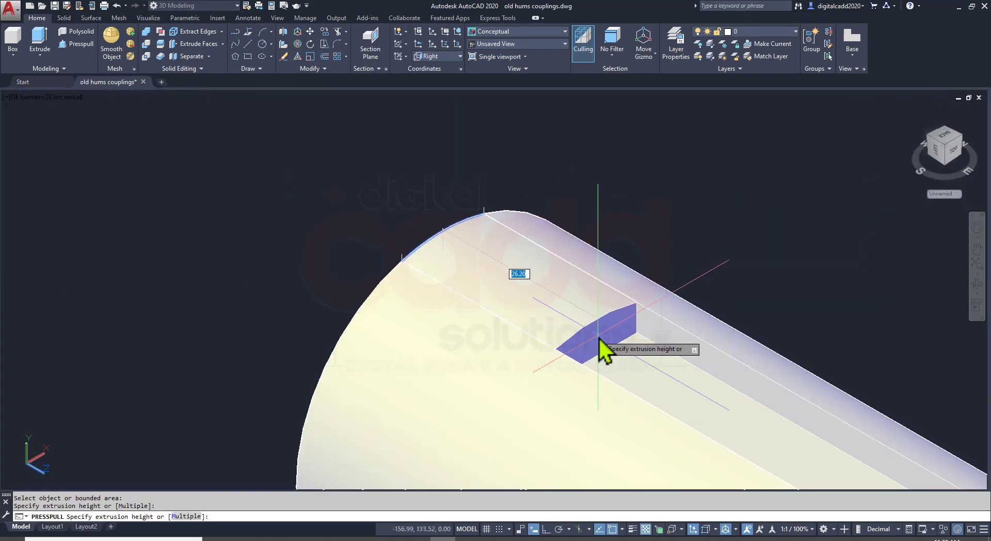
{"action": "key", "text": "Return"}
{"action": "scroll", "coordinate": [726, 376], "scroll_direction": "down", "scroll_amount": 5}
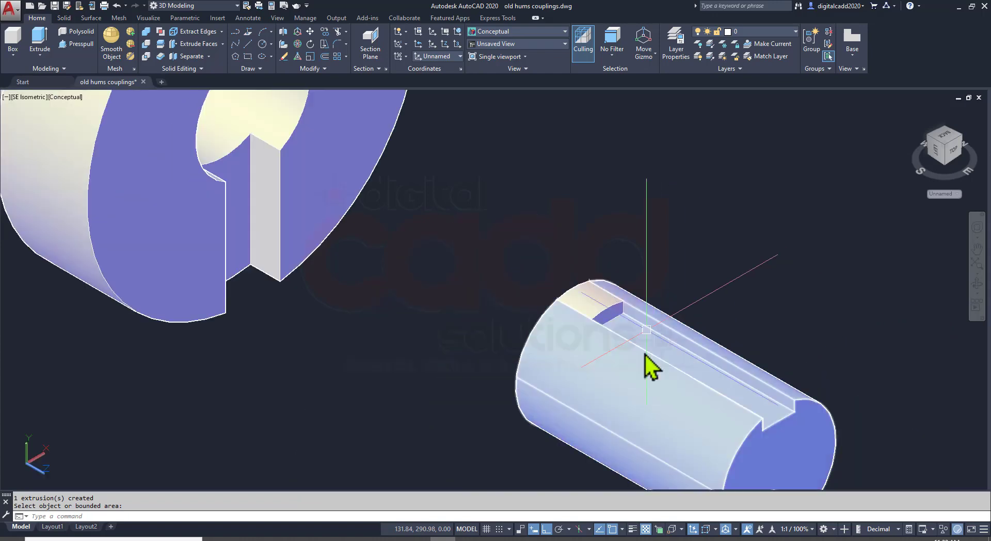
{"action": "middle_click_drag", "start_coordinate": [648, 364], "coordinate": [551, 300]}
{"action": "key", "text": "Return"}
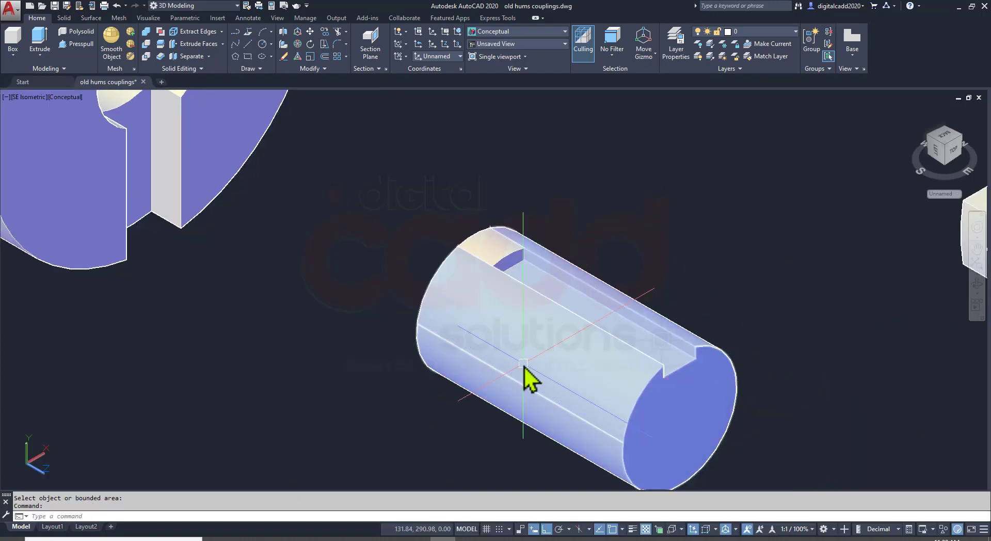
Union all the shaft pieces into one solid, then check the shaft end detail in the PDF
{"action": "middle_click_drag", "start_coordinate": [535, 369], "coordinate": [497, 354]}
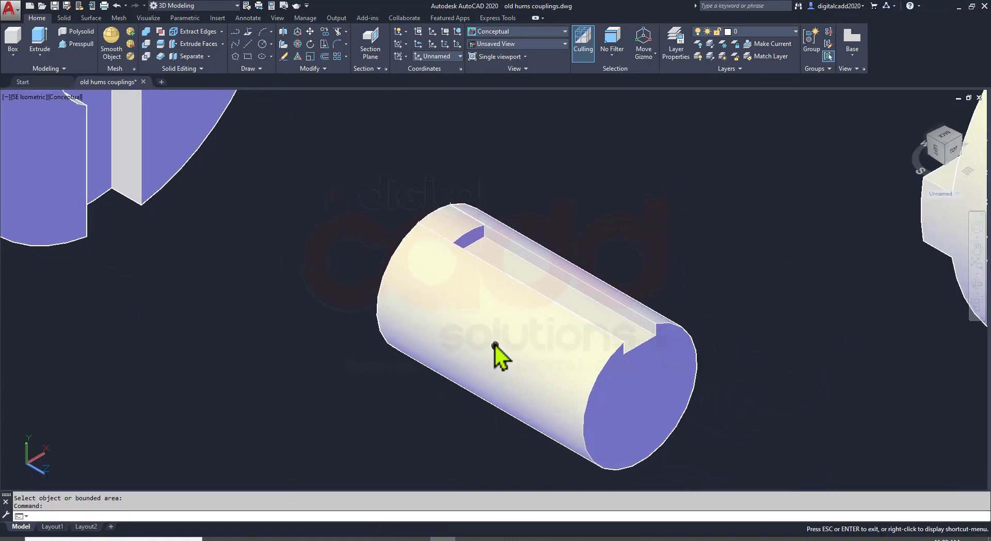
{"action": "left_click", "coordinate": [149, 38]}
{"action": "left_click_drag", "start_coordinate": [582, 155], "coordinate": [369, 413]}
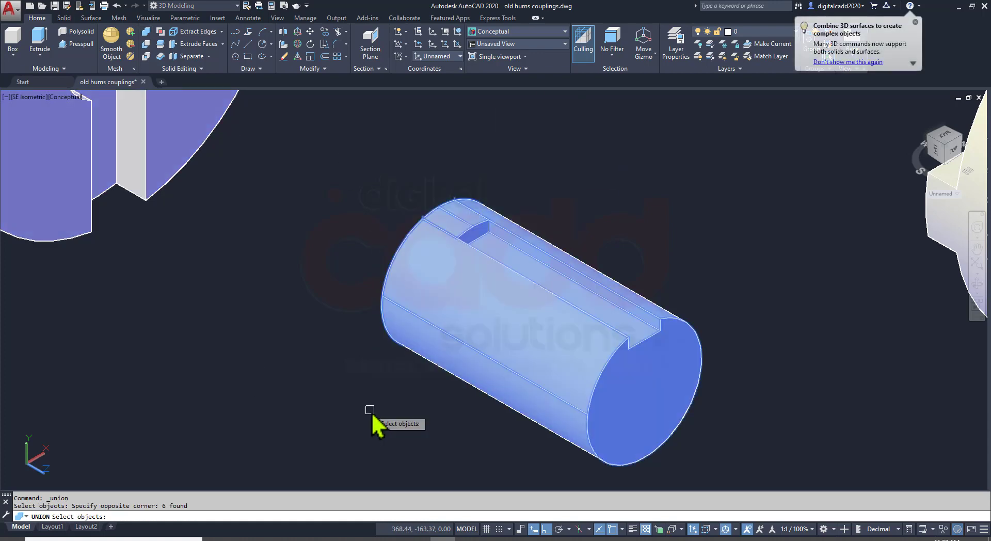
{"action": "mouse_move", "coordinate": [609, 428]}
{"action": "middle_mouse_down"}
{"action": "mouse_move", "coordinate": [376, 310]}
{"action": "mouse_move", "coordinate": [371, 336]}
{"action": "middle_mouse_up"}
{"action": "key", "text": "Return"}
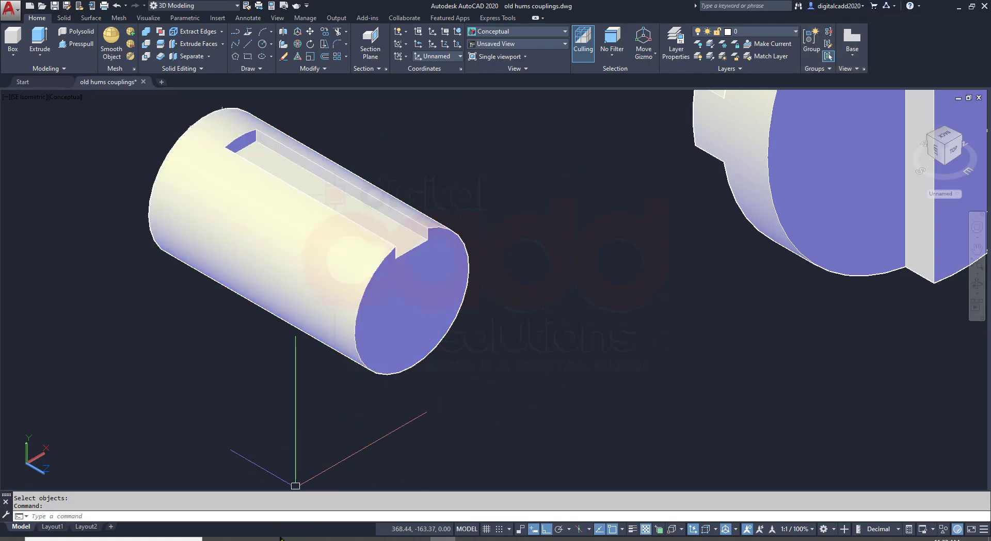
{"action": "key", "text": "alt+Tab"}
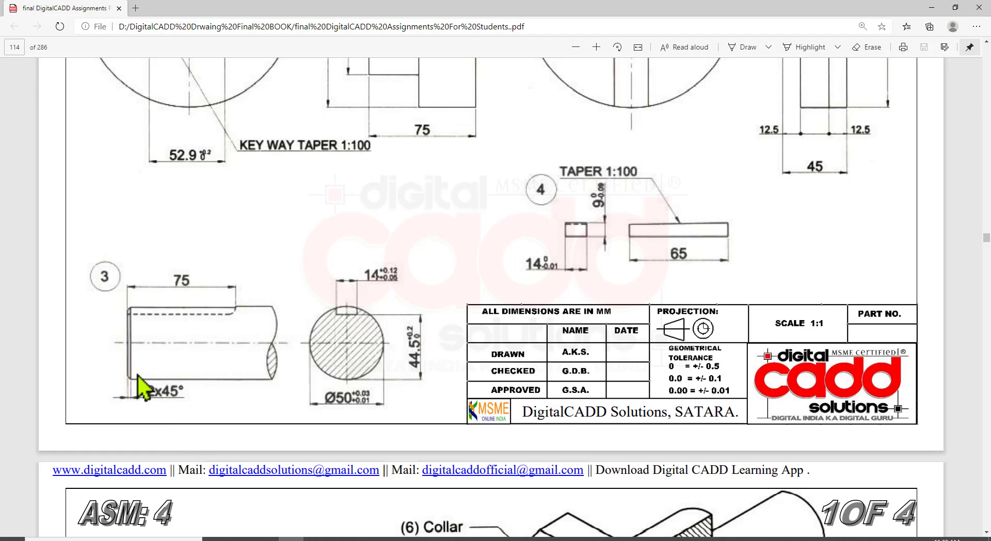
Apply Chamfer Edge with distances 2 and 2 to the shaft's front circular edge, then return to the PDF
{"action": "key", "text": "alt+Tab"}
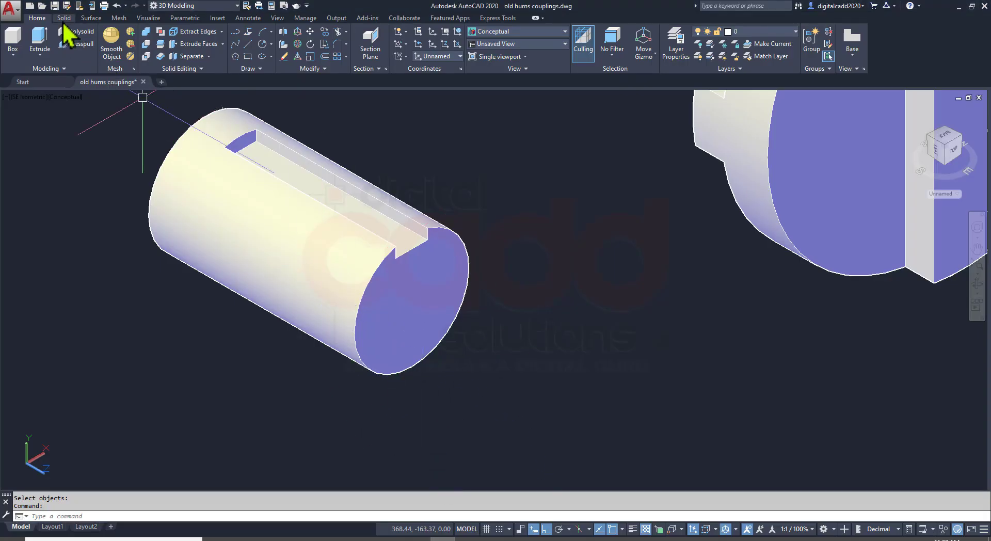
{"action": "left_click", "coordinate": [63, 20]}
{"action": "left_click", "coordinate": [371, 54]}
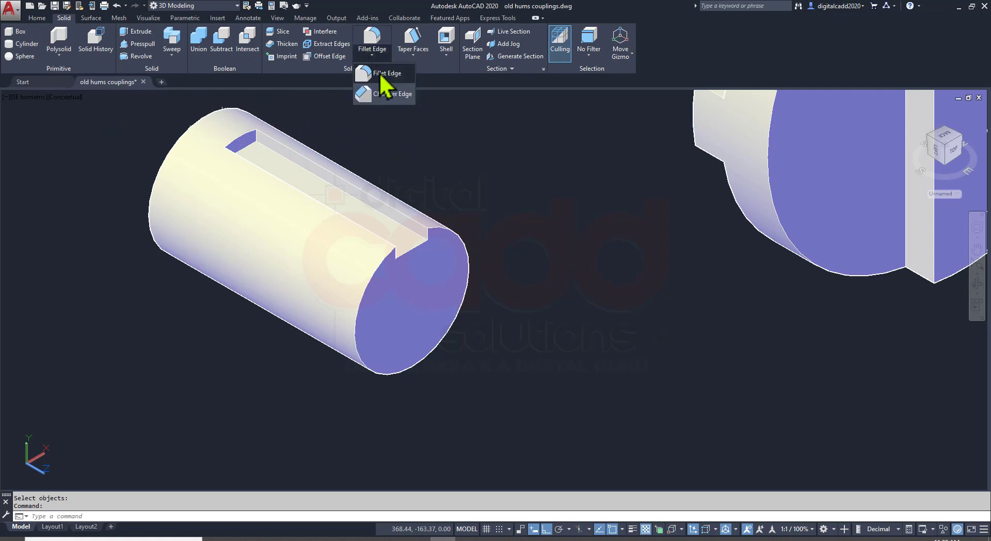
{"action": "left_click", "coordinate": [395, 95]}
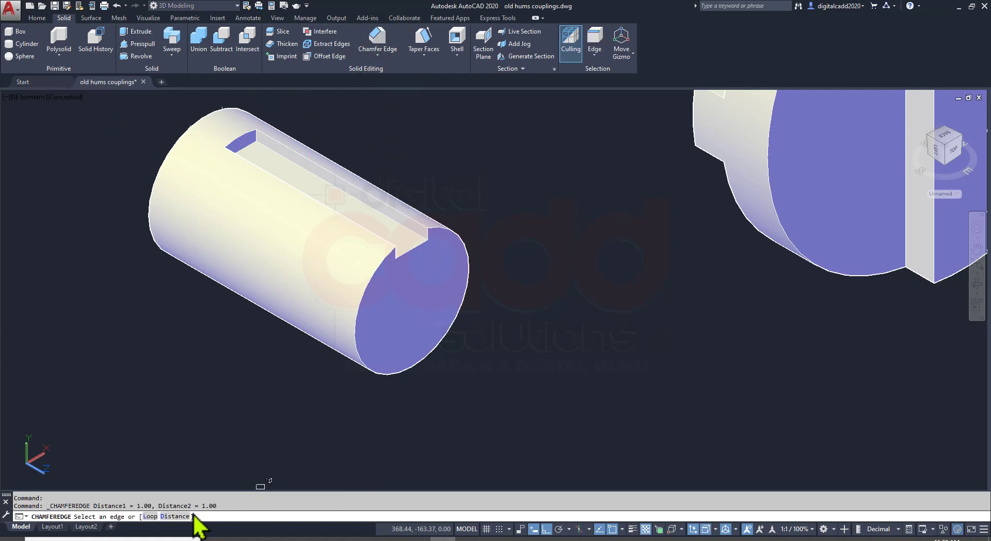
{"action": "left_click", "coordinate": [175, 516]}
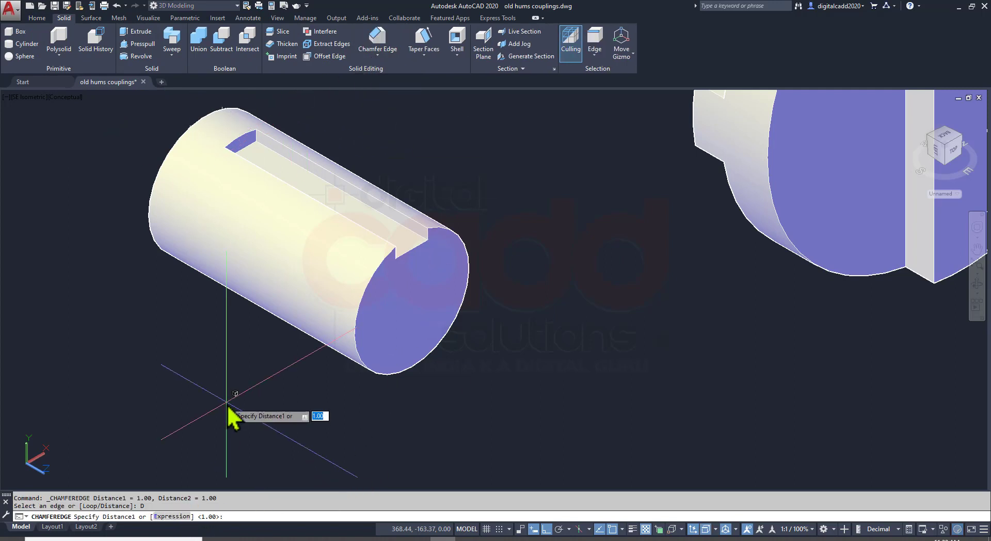
{"action": "key", "text": "Return"}
{"action": "key", "text": "Escape"}
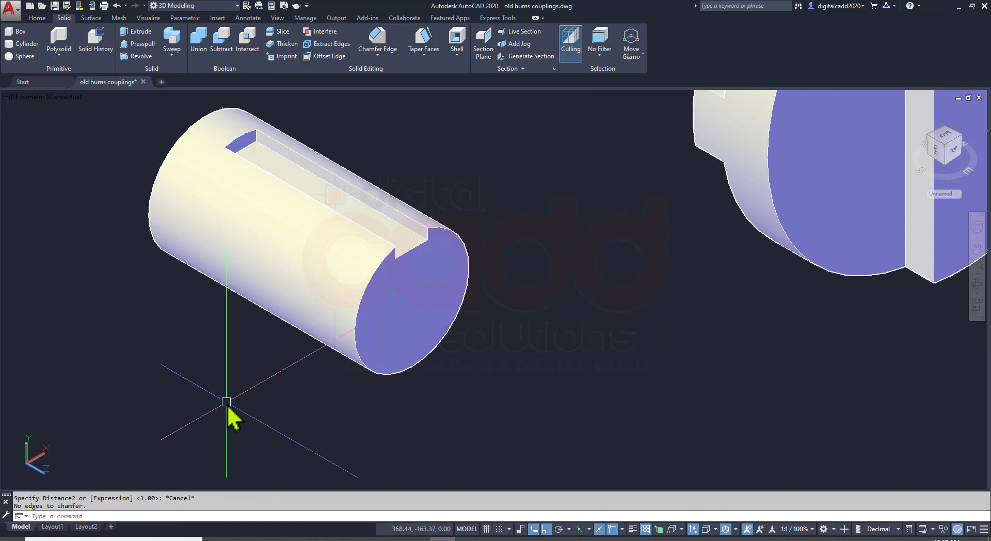
{"action": "key", "text": "Return"}
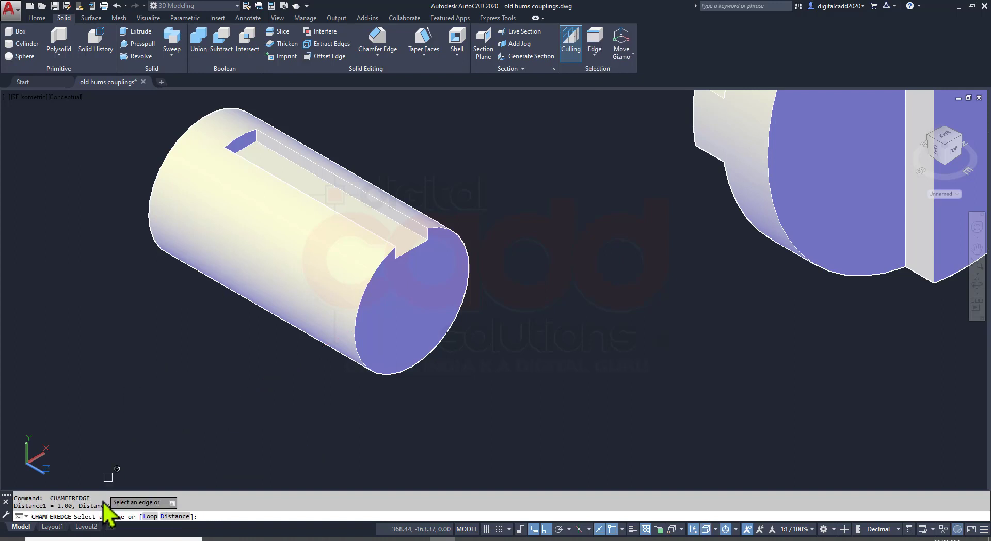
{"action": "type", "text": "d"}
{"action": "key", "text": "Return"}
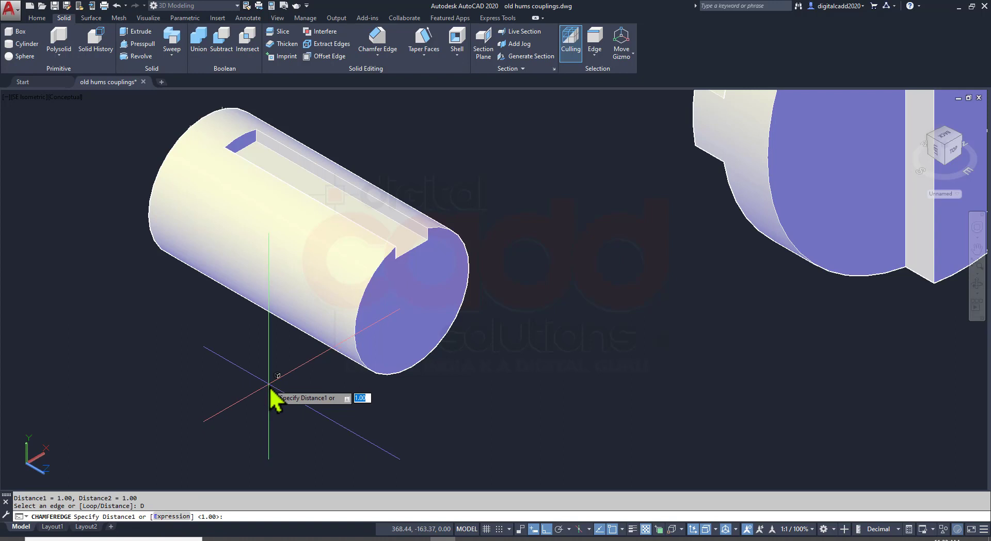
{"action": "type", "text": "2"}
{"action": "key", "text": "Return"}
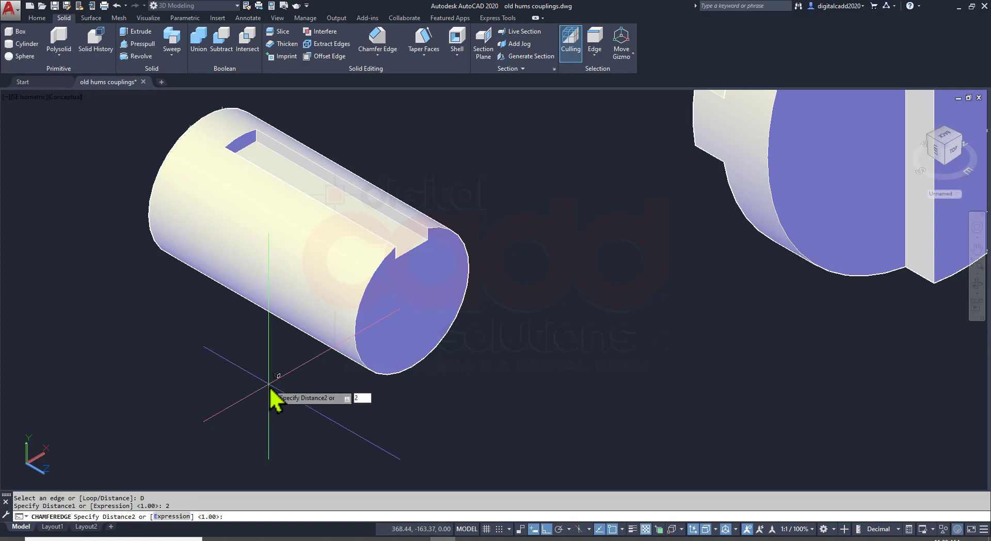
{"action": "left_click", "coordinate": [386, 373]}
{"action": "key", "text": "Return"}
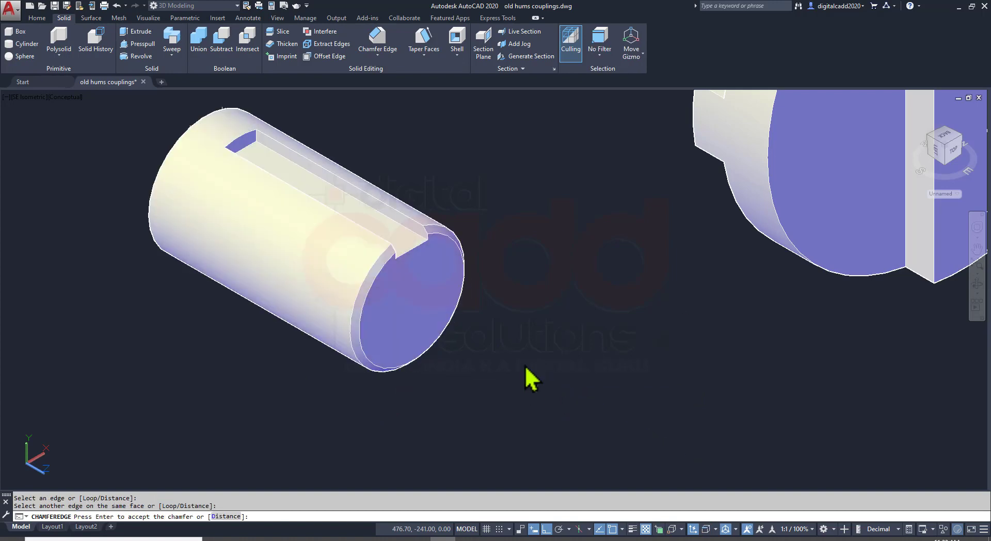
{"action": "middle_click_drag", "start_coordinate": [358, 254], "coordinate": [370, 282]}
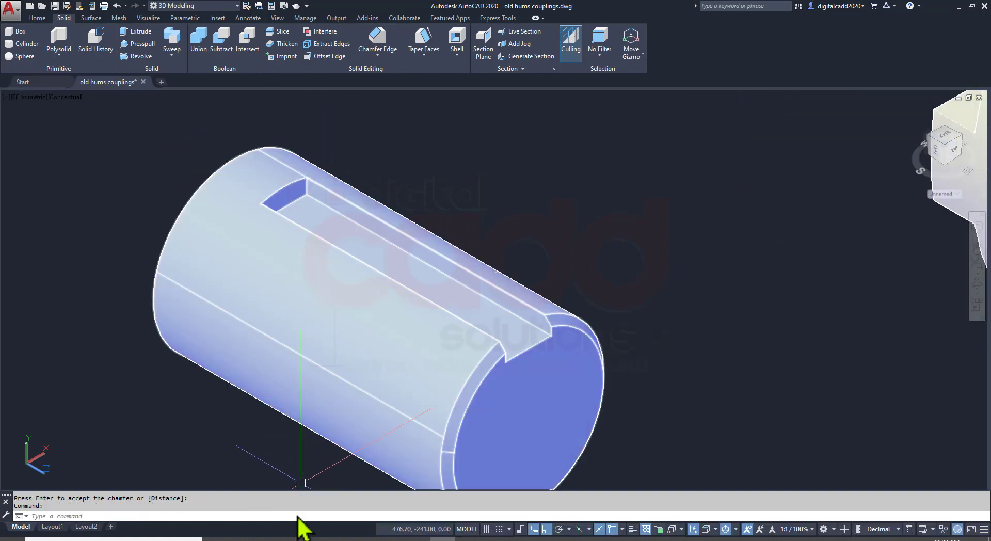
{"action": "left_click", "coordinate": [292, 539]}
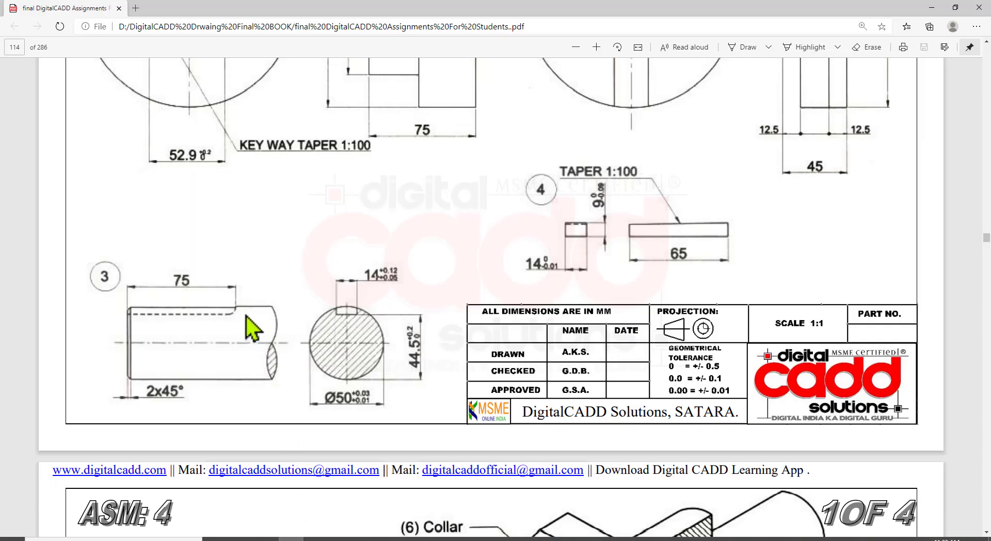
Round the keyway slot's end edge with a radius 2 Fillet Edge, then orbit to inspect it
{"action": "left_click", "coordinate": [443, 538]}
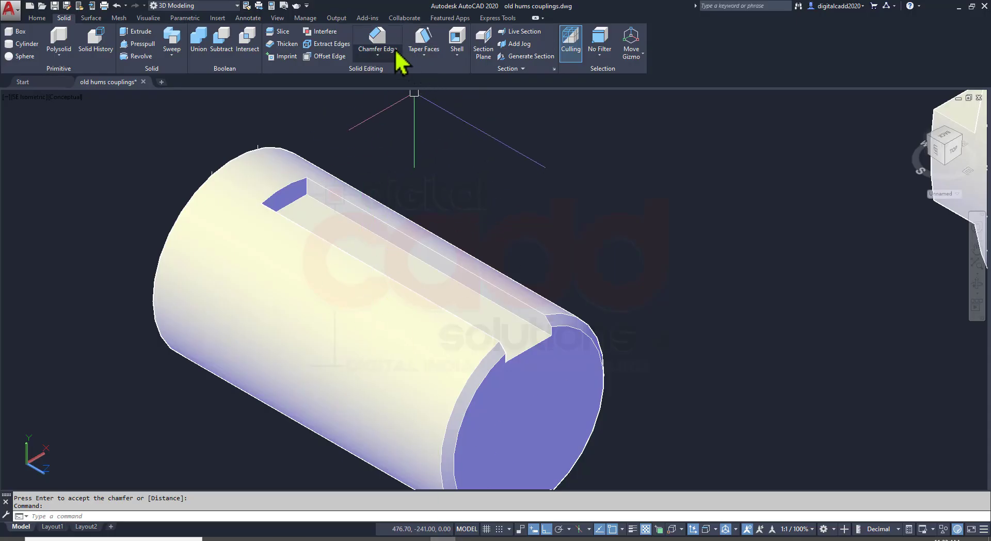
{"action": "left_click", "coordinate": [396, 52]}
{"action": "left_click", "coordinate": [385, 77]}
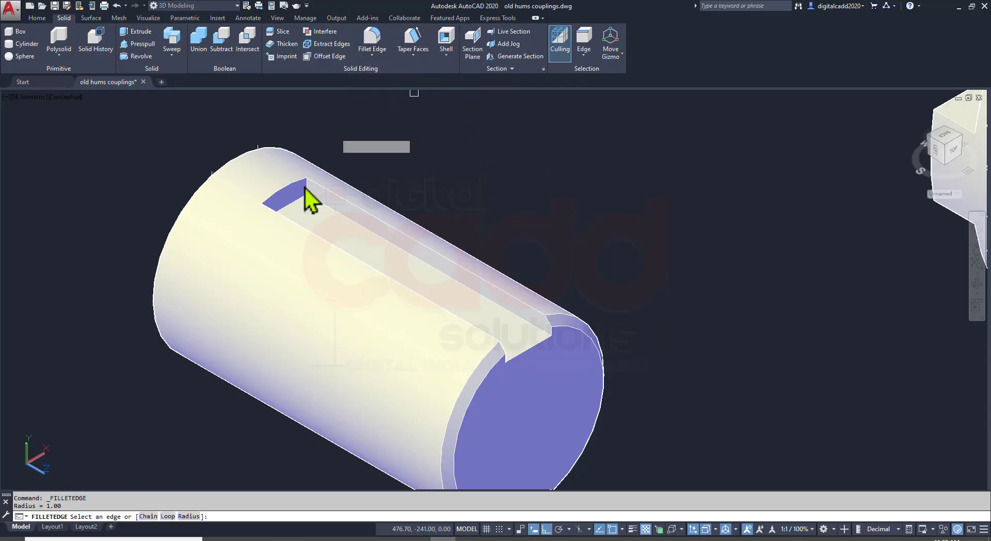
{"action": "left_click", "coordinate": [280, 206]}
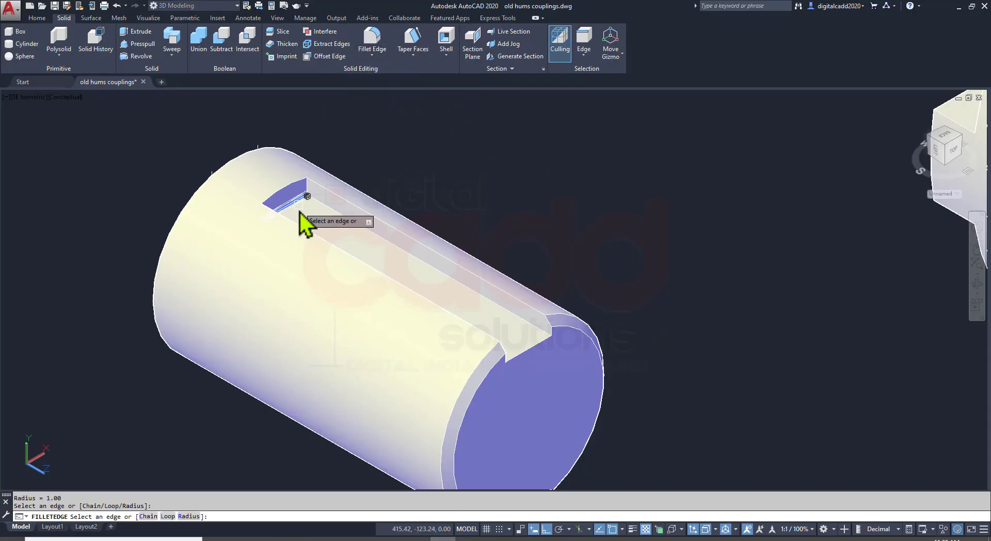
{"action": "left_click", "coordinate": [198, 517]}
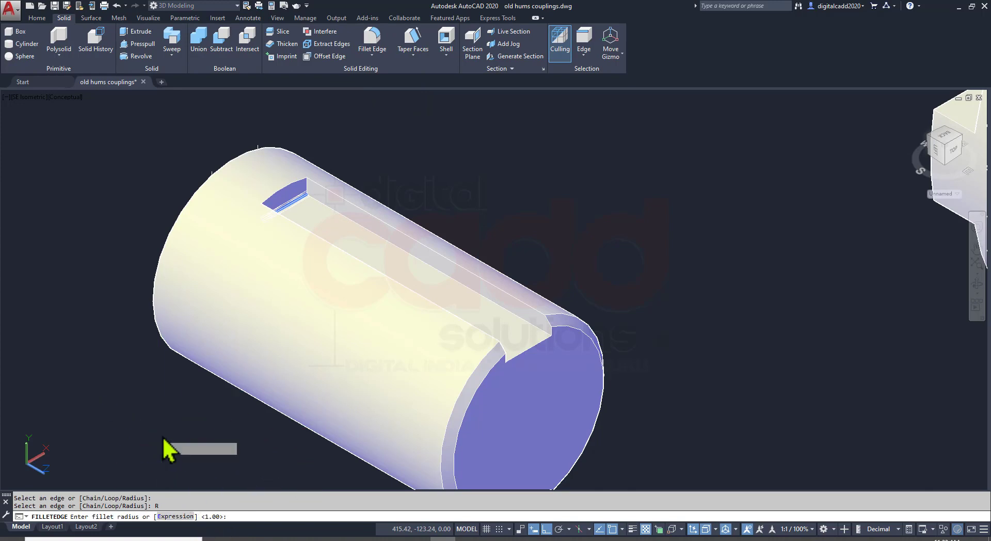
{"action": "type", "text": "2"}
{"action": "key", "text": "Return"}
{"action": "key", "text": "Return"}
{"action": "key", "text": "Return"}
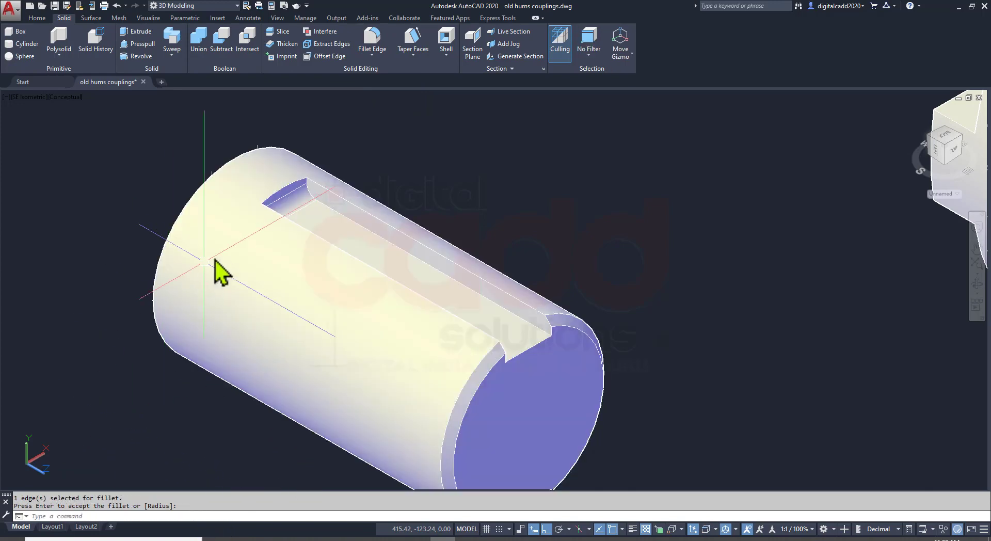
{"action": "scroll", "coordinate": [222, 274], "scroll_direction": "down", "scroll_amount": 5}
{"action": "mouse_move", "coordinate": [270, 294]}
{"action": "middle_mouse_down", "text": "shift"}
{"action": "mouse_move", "coordinate": [347, 303]}
{"action": "mouse_move", "coordinate": [435, 268]}
{"action": "mouse_move", "coordinate": [298, 294]}
{"action": "middle_mouse_up", "text": "shift"}
{"action": "left_click", "coordinate": [172, 169]}
{"action": "left_click", "coordinate": [310, 381]}
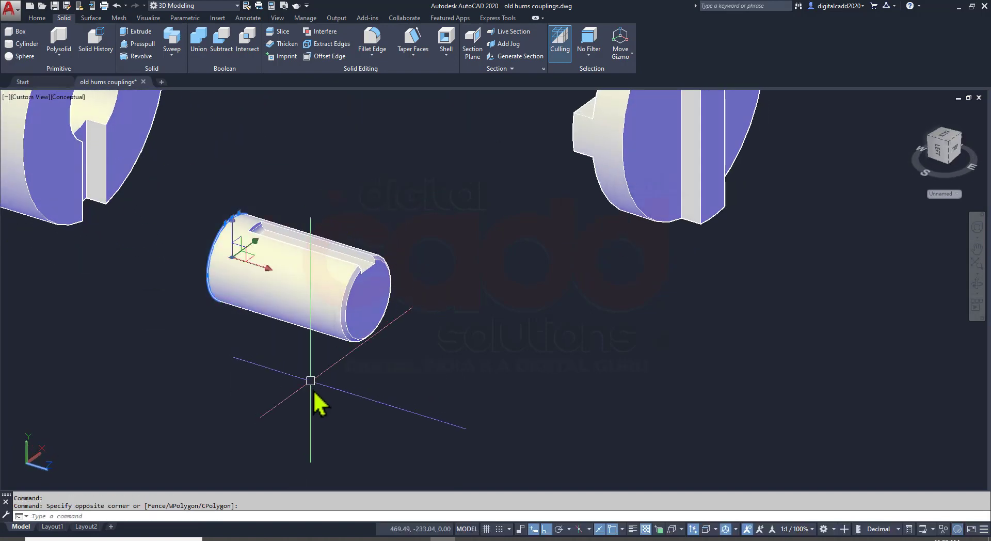
{"action": "key", "text": "Delete"}
{"action": "mouse_move", "coordinate": [493, 283]}
{"action": "middle_mouse_down"}
{"action": "mouse_move", "coordinate": [450, 320]}
{"action": "mouse_move", "coordinate": [372, 324]}
{"action": "mouse_move", "coordinate": [560, 257]}
{"action": "mouse_move", "coordinate": [413, 272]}
{"action": "mouse_move", "coordinate": [303, 331]}
{"action": "mouse_move", "coordinate": [332, 347]}
{"action": "mouse_move", "coordinate": [354, 331]}
{"action": "middle_mouse_up"}
{"action": "key", "text": "ctrl+s"}
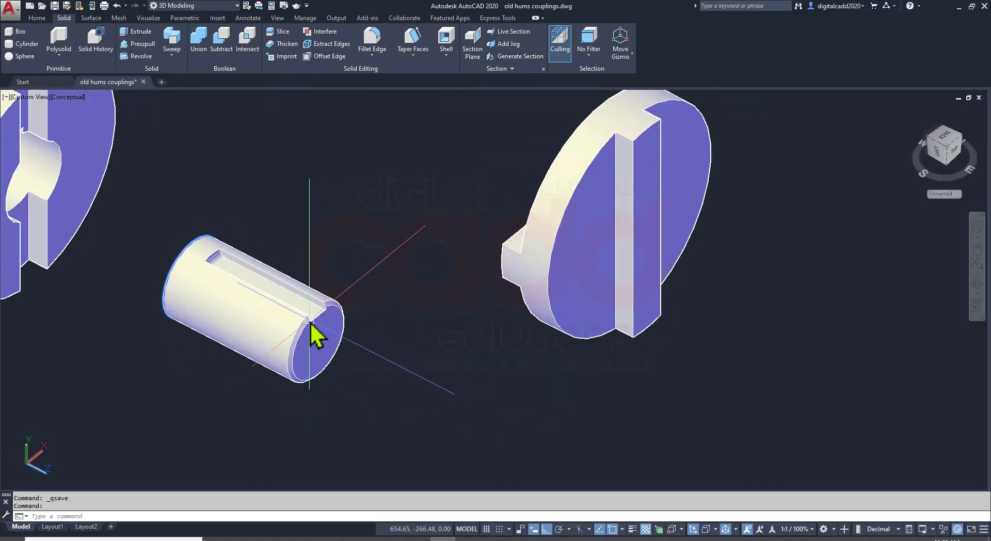
{"action": "scroll", "coordinate": [434, 362], "scroll_direction": "down", "scroll_amount": 5}
{"action": "scroll", "coordinate": [423, 401], "scroll_direction": "down", "scroll_amount": 1}
{"action": "key", "text": "Escape"}
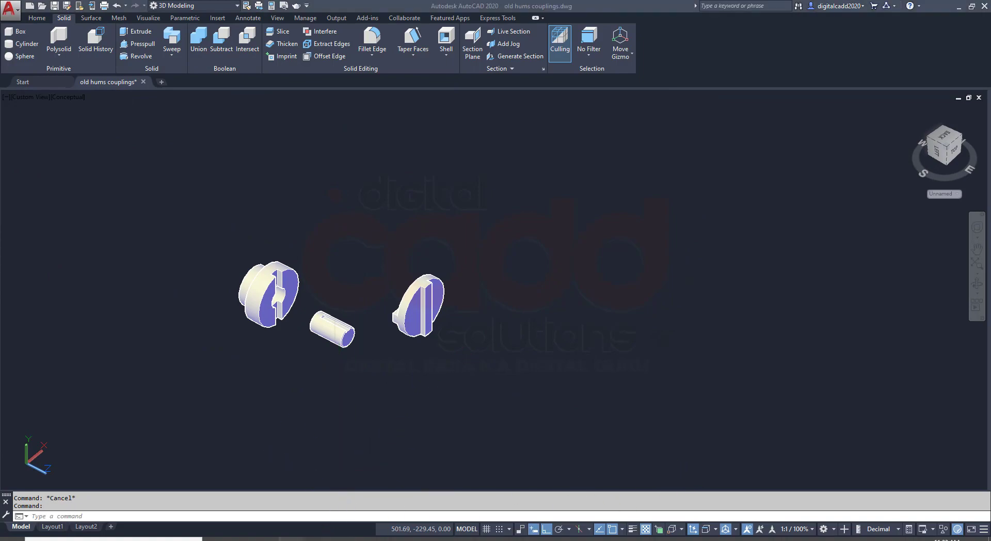
{"action": "key", "text": "alt+Tab"}
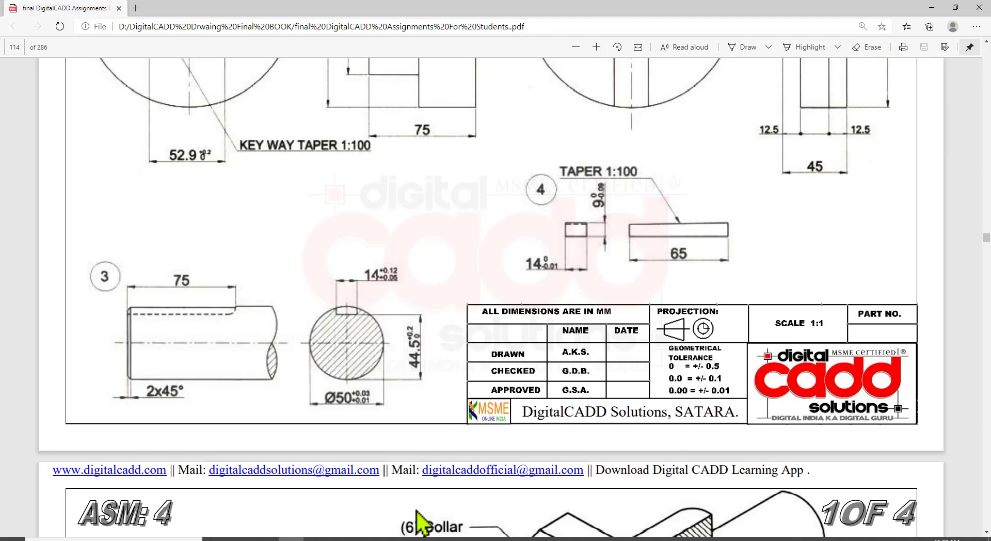
{"action": "key", "text": "alt+Tab"}
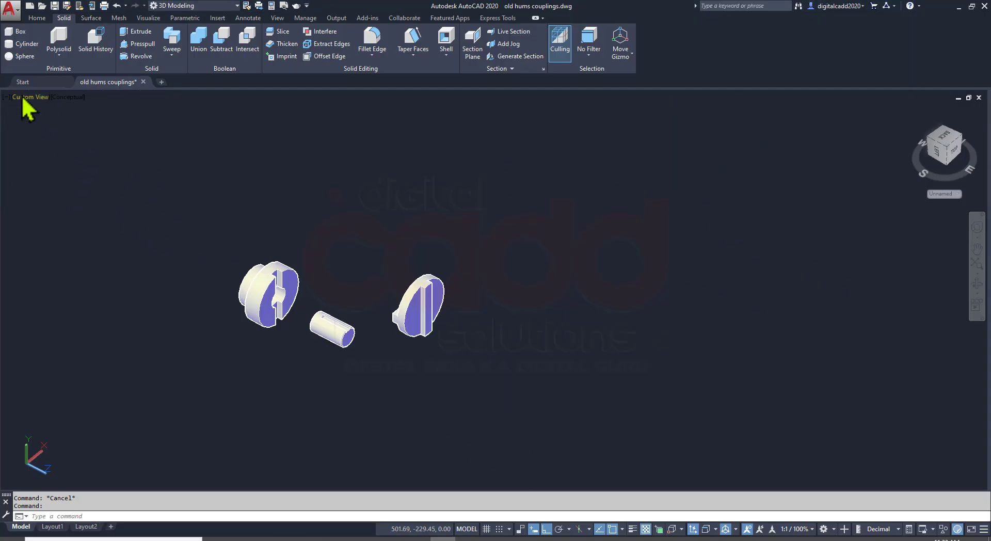
Set the viewport to the Front view after briefly trying the Left view
{"action": "left_click", "coordinate": [25, 97]}
{"action": "left_click", "coordinate": [42, 145]}
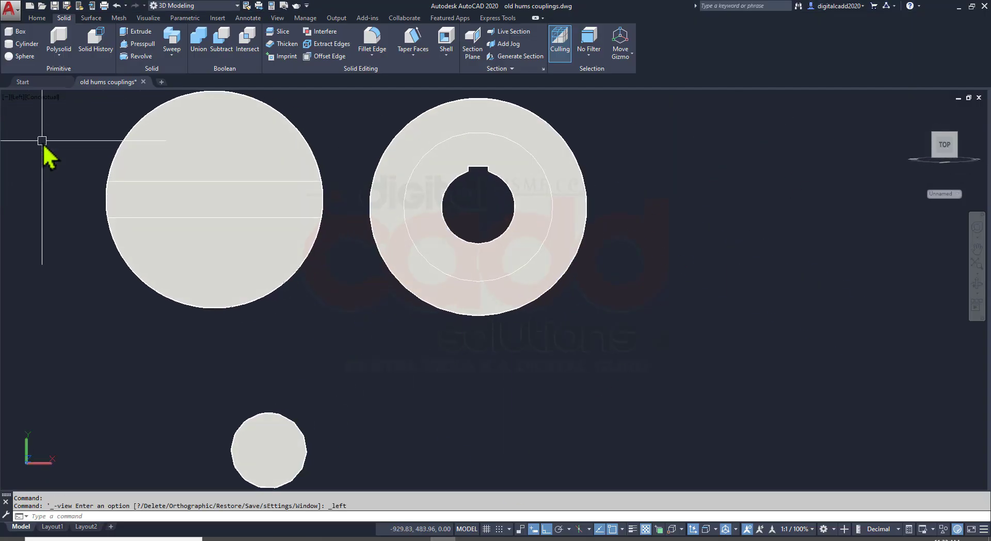
{"action": "left_click", "coordinate": [34, 103]}
{"action": "left_click", "coordinate": [19, 111]}
{"action": "left_click", "coordinate": [26, 107]}
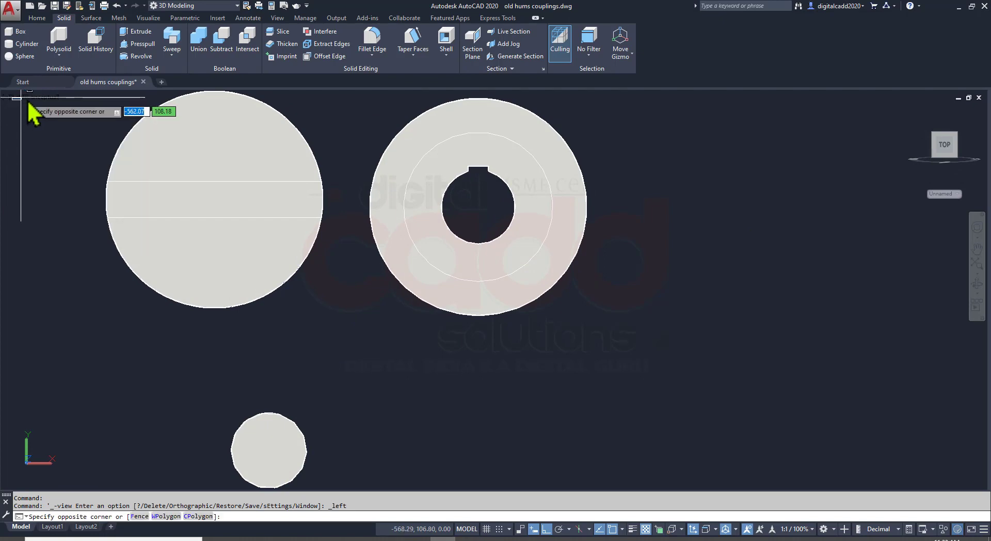
{"action": "left_click", "coordinate": [18, 97]}
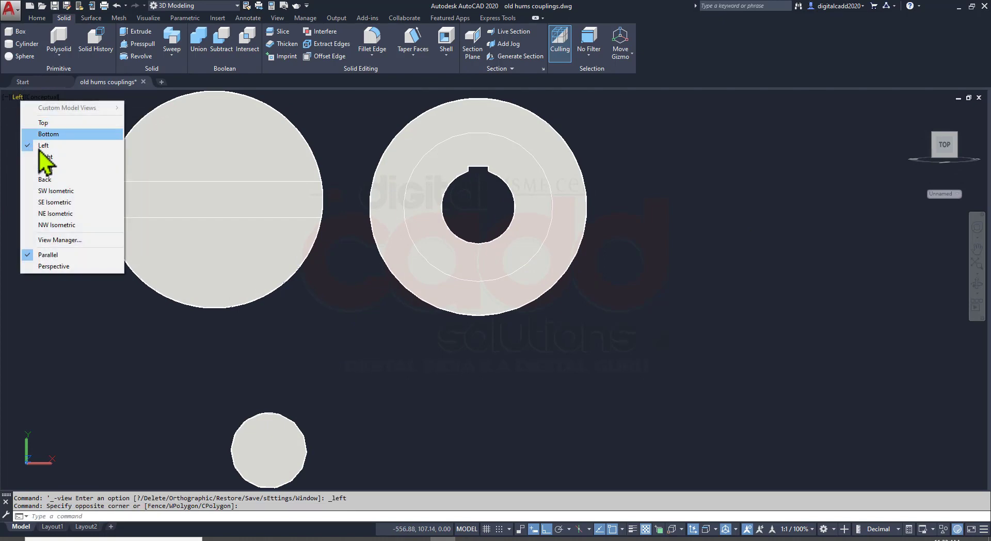
{"action": "left_click", "coordinate": [58, 170]}
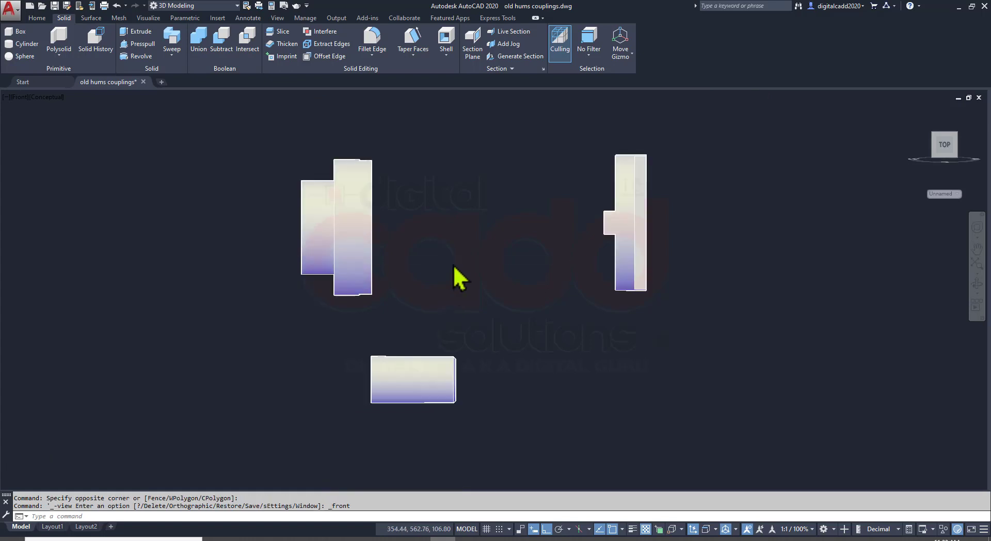
Draw the key's 65-long bottom edge and a 9-high end edge below the parts
{"action": "type", "text": "l"}
{"action": "key", "text": "Return"}
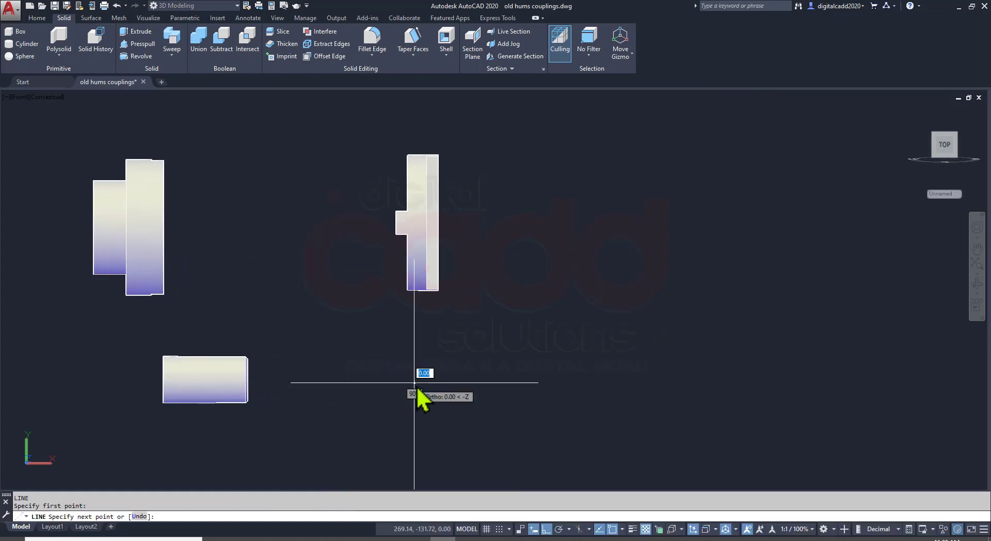
{"action": "left_click", "coordinate": [414, 383]}
{"action": "key", "text": "alt+Tab"}
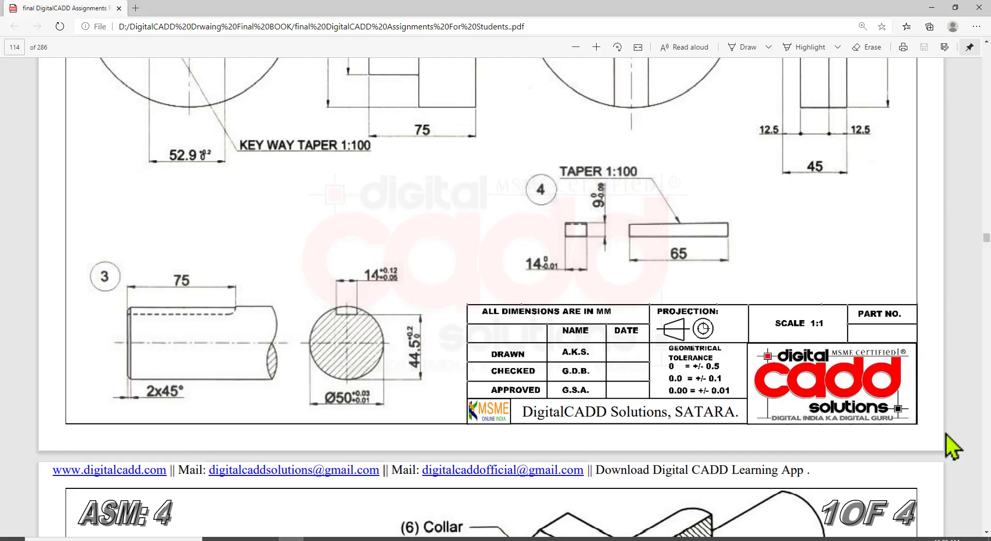
{"action": "key", "text": "alt+Tab"}
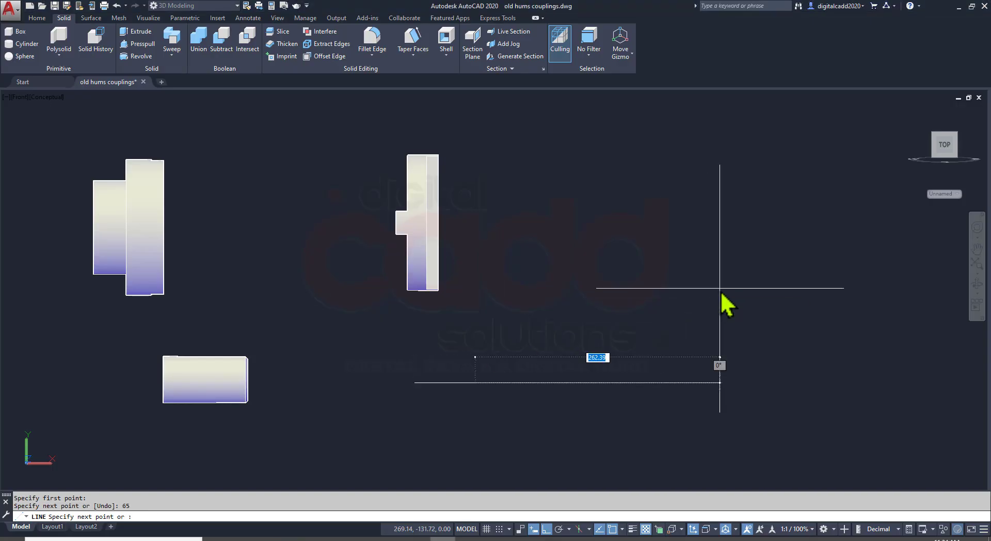
{"action": "key", "text": "Return"}
{"action": "key", "text": "alt+Tab"}
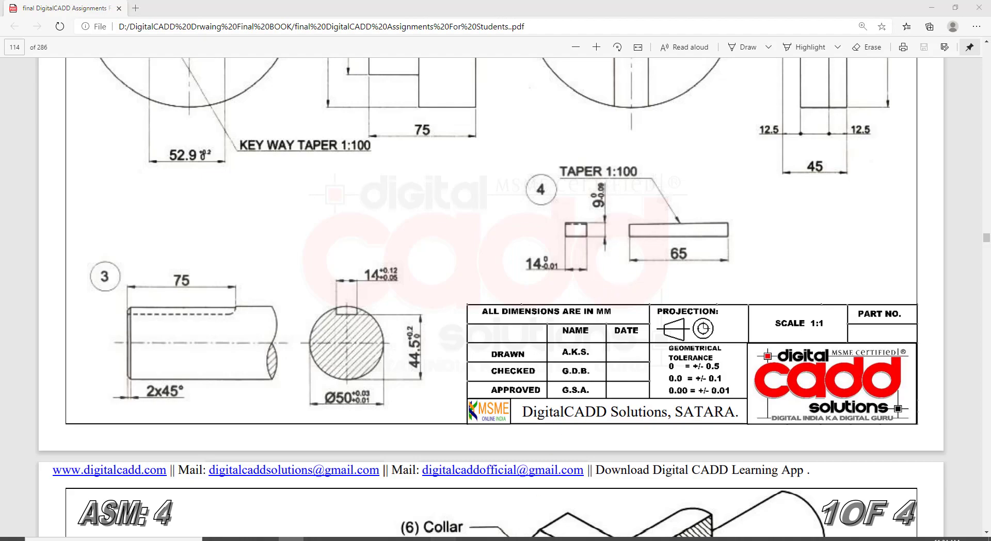
{"action": "key", "text": "alt+Tab"}
{"action": "type", "text": "9"}
{"action": "key", "text": "Return"}
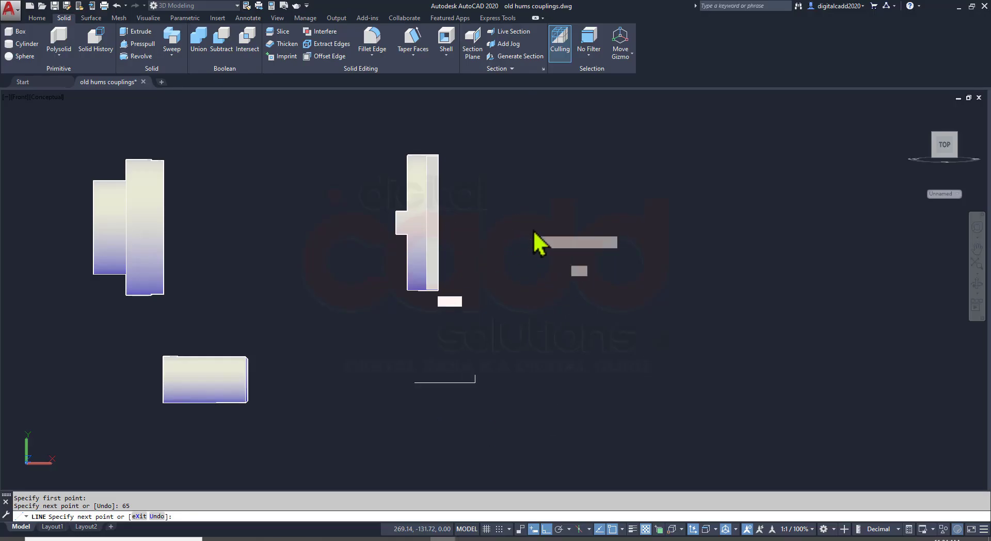
{"action": "key", "text": "Return"}
{"action": "scroll", "coordinate": [447, 374], "scroll_direction": "up", "scroll_amount": 2}
{"action": "scroll", "coordinate": [443, 433], "scroll_direction": "up", "scroll_amount": 3}
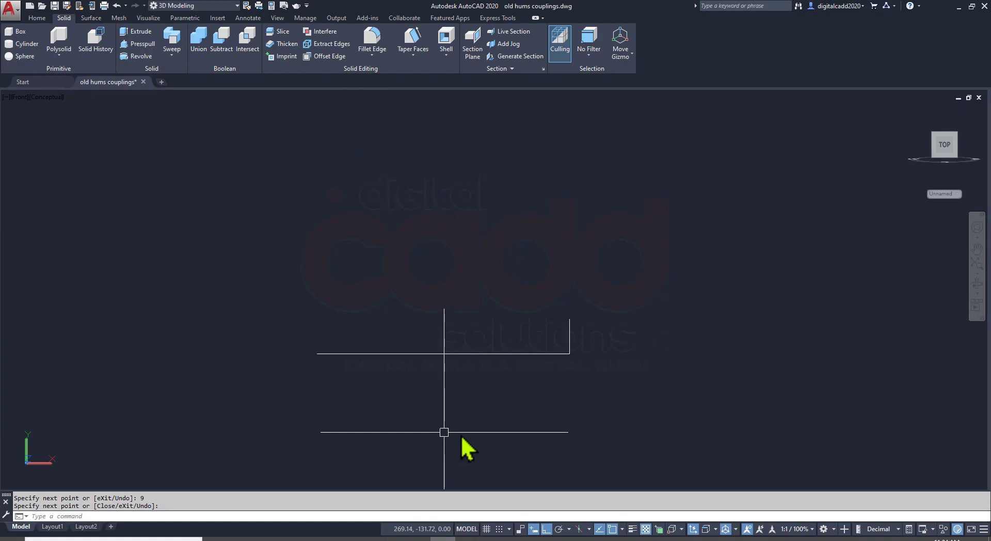
Move the 9-high line to the bottom edge's left end and shorten it by 0.65
{"action": "key", "text": "alt+Tab"}
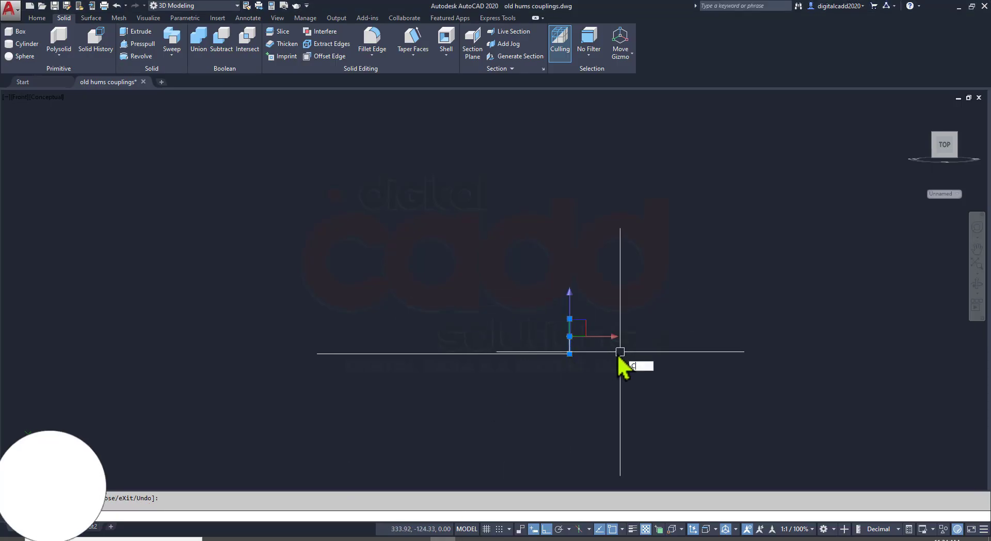
{"action": "type", "text": "m"}
{"action": "key", "text": "Return"}
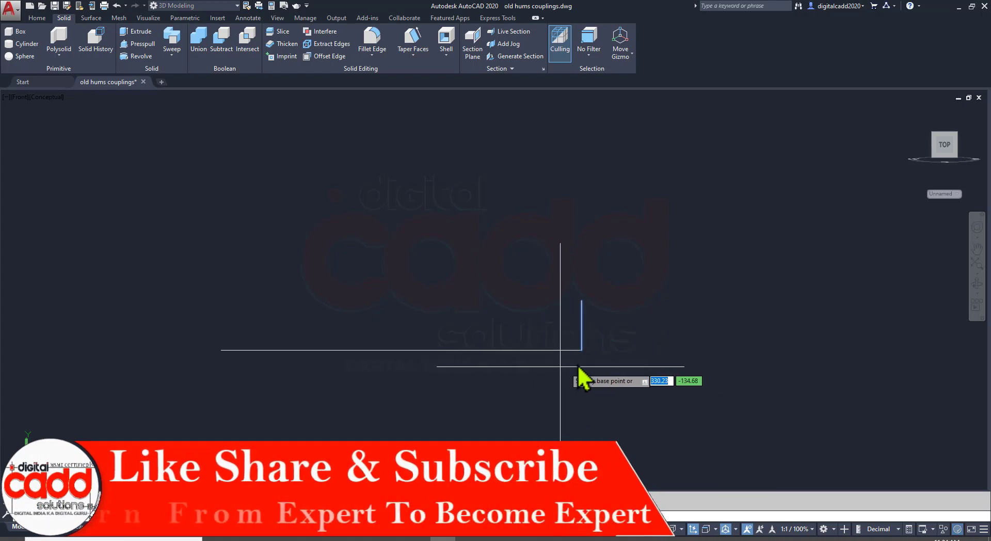
{"action": "left_click", "coordinate": [581, 354]}
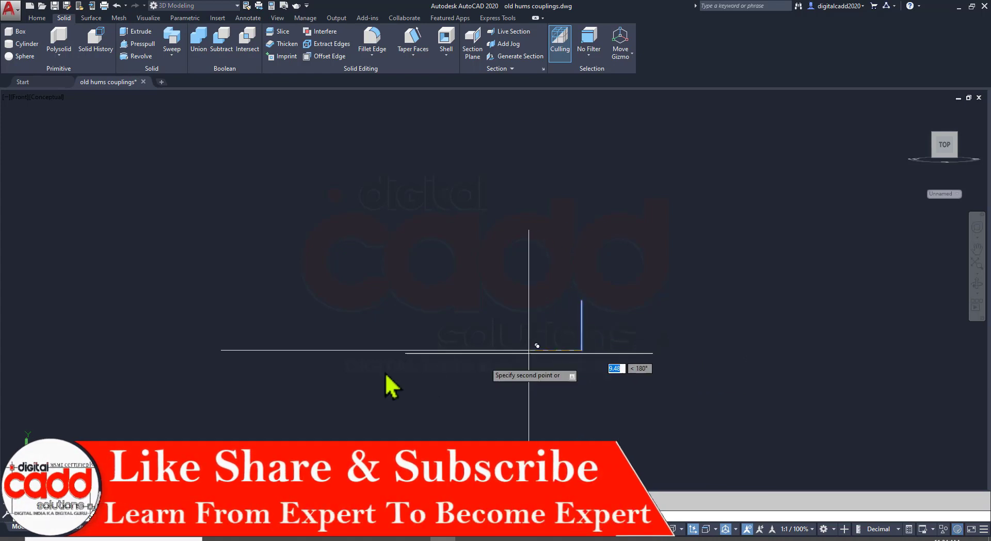
{"action": "left_click", "coordinate": [221, 350]}
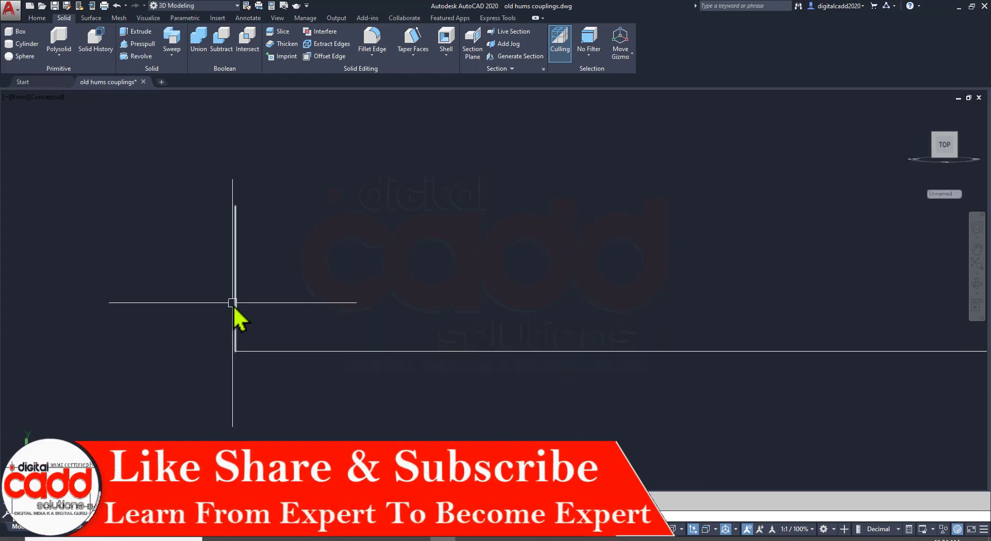
{"action": "left_click", "coordinate": [235, 206]}
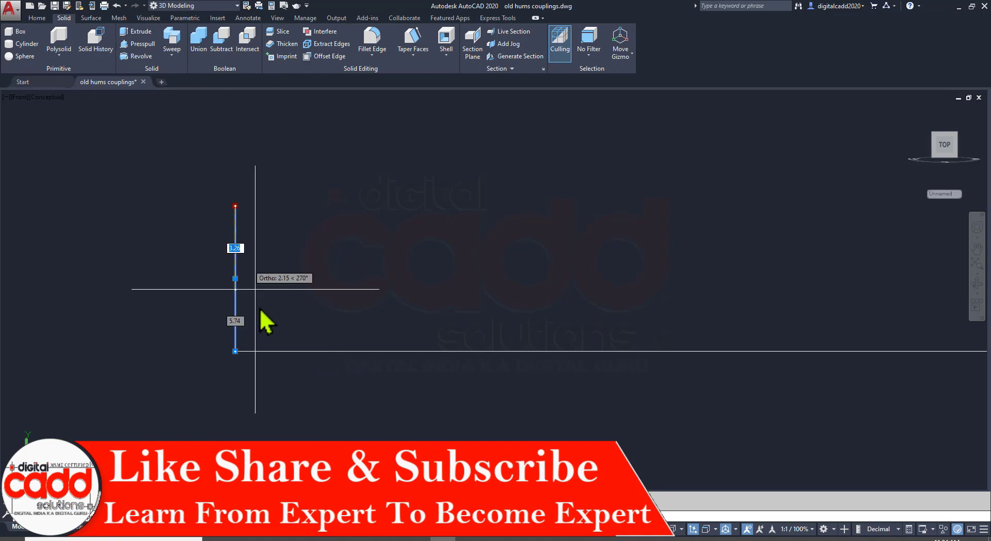
{"action": "type", "text": "0.65"}
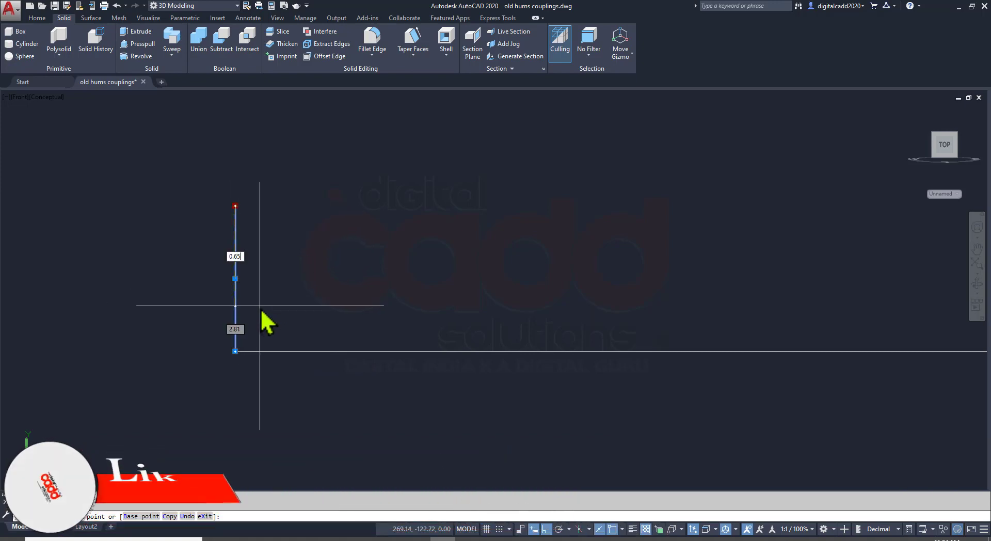
{"action": "key", "text": "Return"}
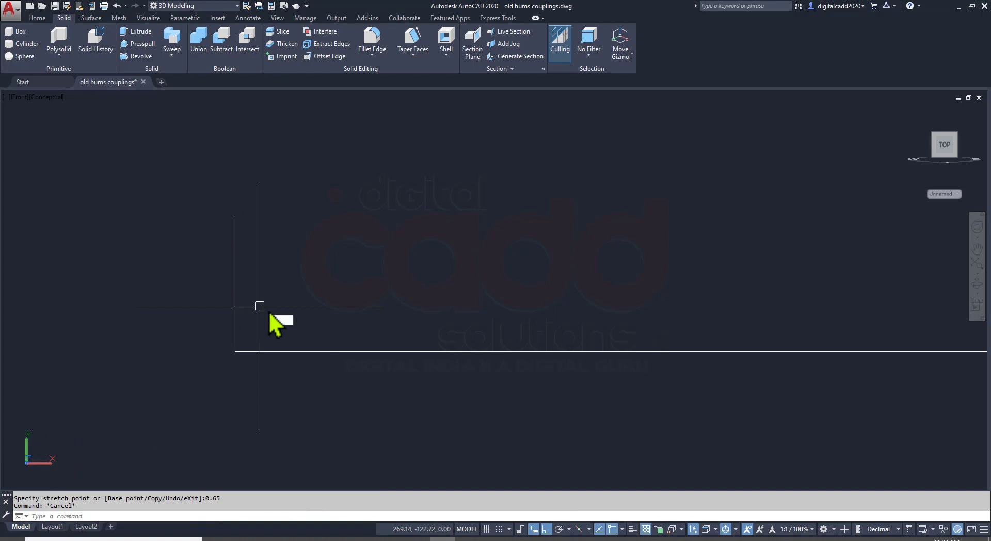
Draw the key's top edge from the short end to the tall end, closing the outline
{"action": "type", "text": "l"}
{"action": "key", "text": "Return"}
{"action": "left_click", "coordinate": [235, 216]}
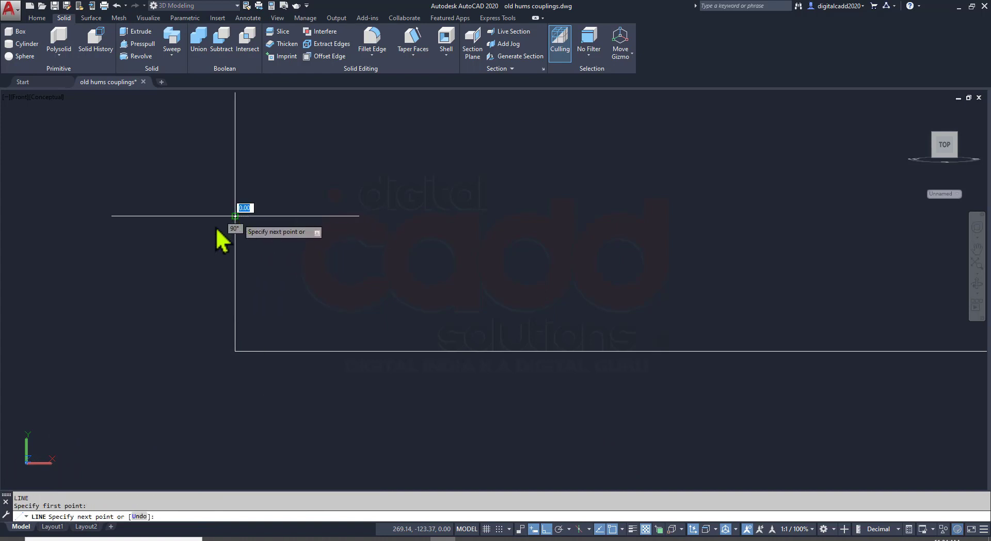
{"action": "scroll", "coordinate": [216, 232], "scroll_direction": "down", "scroll_amount": 3}
{"action": "scroll", "coordinate": [449, 243], "scroll_direction": "up", "scroll_amount": 5}
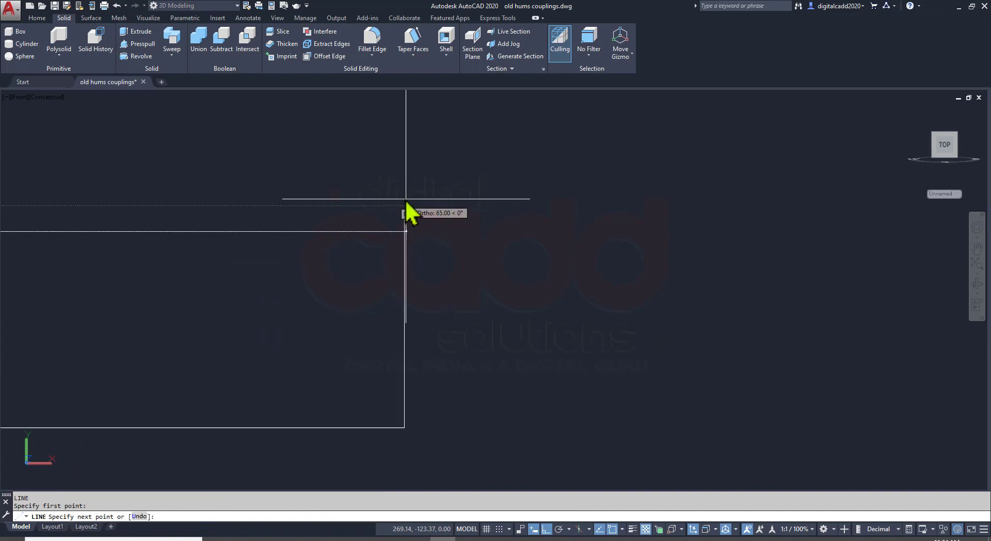
{"action": "left_click", "coordinate": [404, 221]}
{"action": "scroll", "coordinate": [507, 222], "scroll_direction": "down", "scroll_amount": 2}
Finish the key outline lines and switch to the SE Isometric view
{"action": "scroll", "coordinate": [506, 227], "scroll_direction": "down", "scroll_amount": 2}
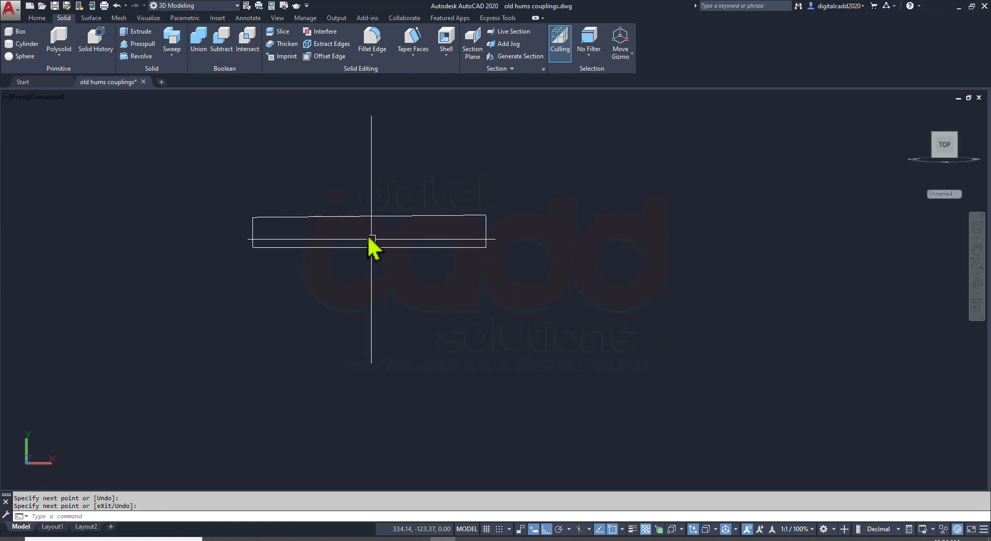
{"action": "key", "text": "Return"}
{"action": "left_click", "coordinate": [19, 97]}
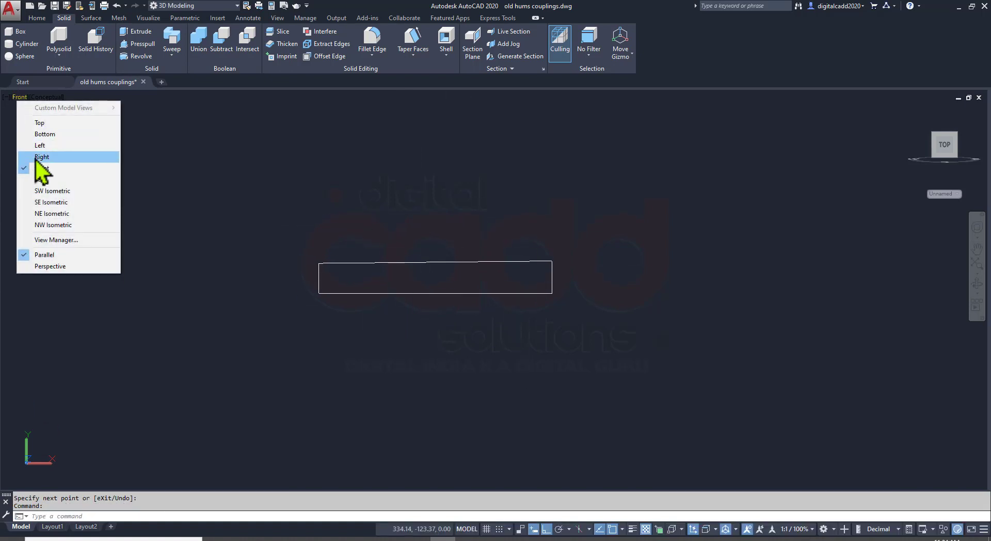
{"action": "left_click", "coordinate": [51, 202]}
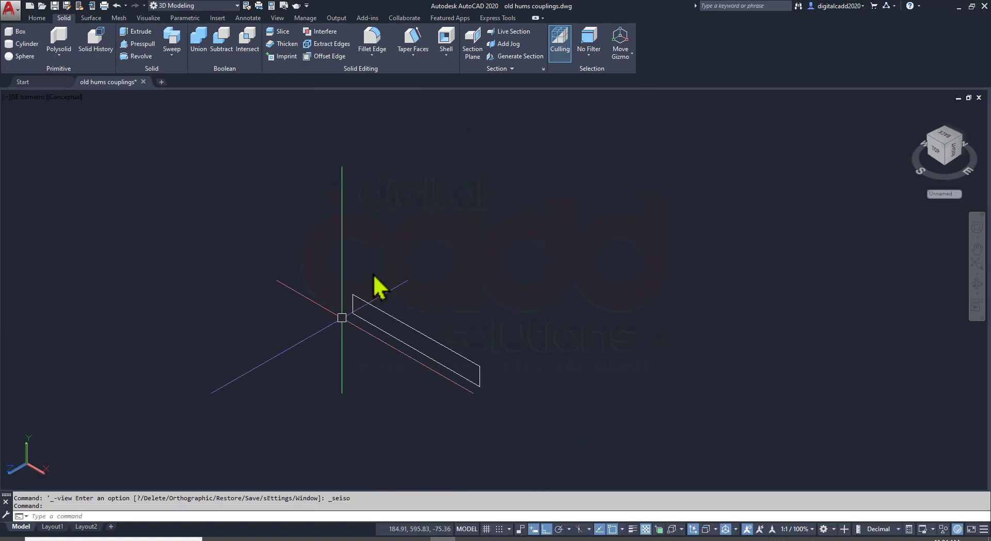
Press-pull the key profile 14 thick, checking the width against the reference drawing
{"action": "left_click", "coordinate": [150, 45]}
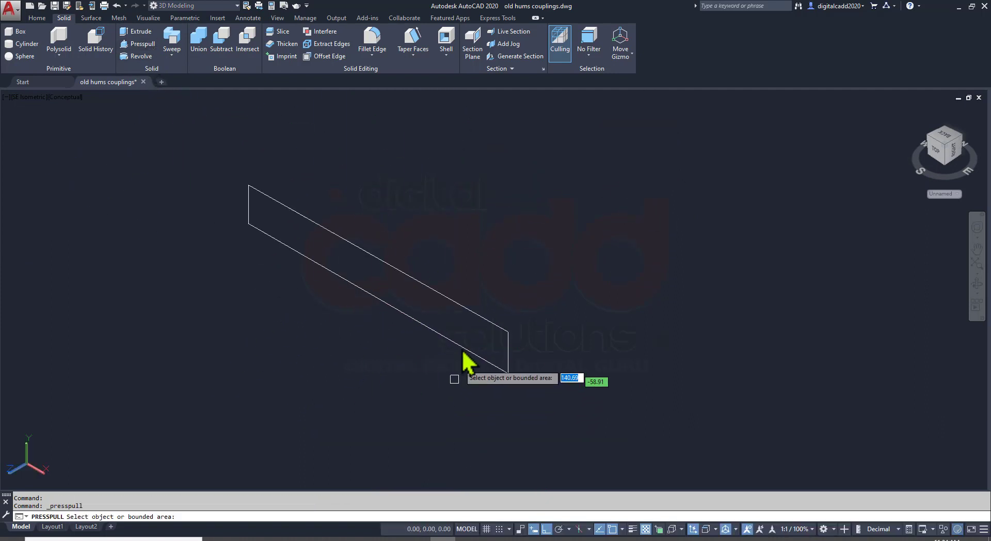
{"action": "left_click", "coordinate": [467, 367]}
{"action": "type", "text": "14"}
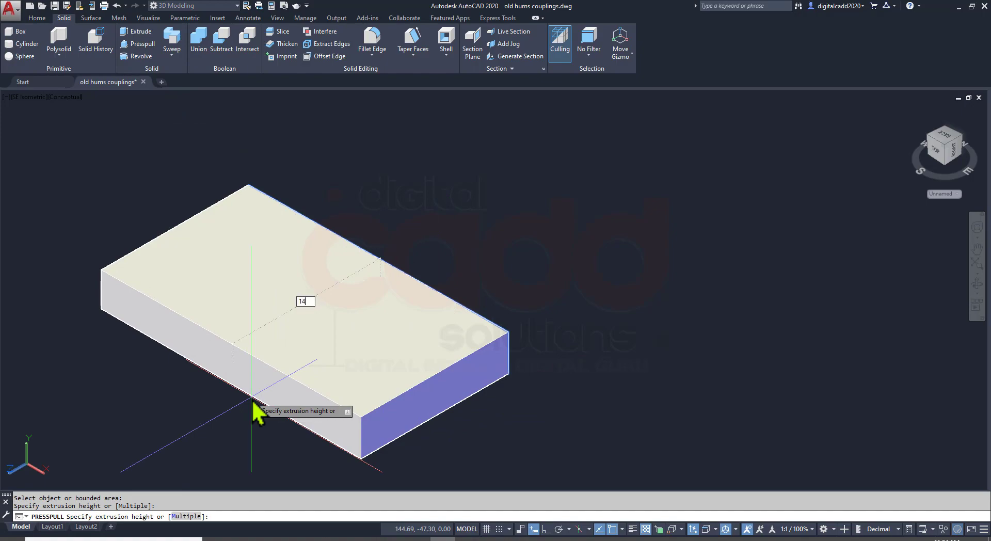
{"action": "key", "text": "Return"}
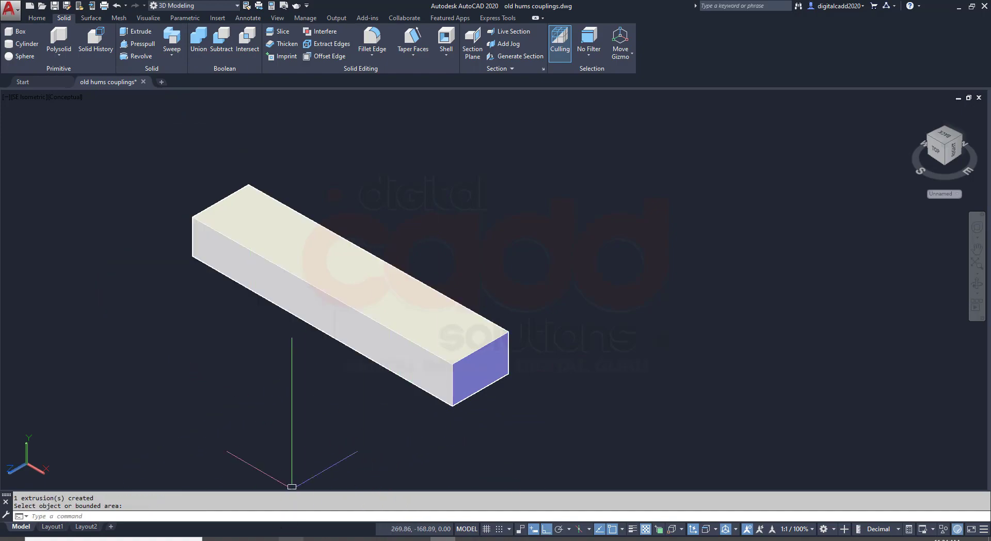
{"action": "key", "text": "alt+Tab"}
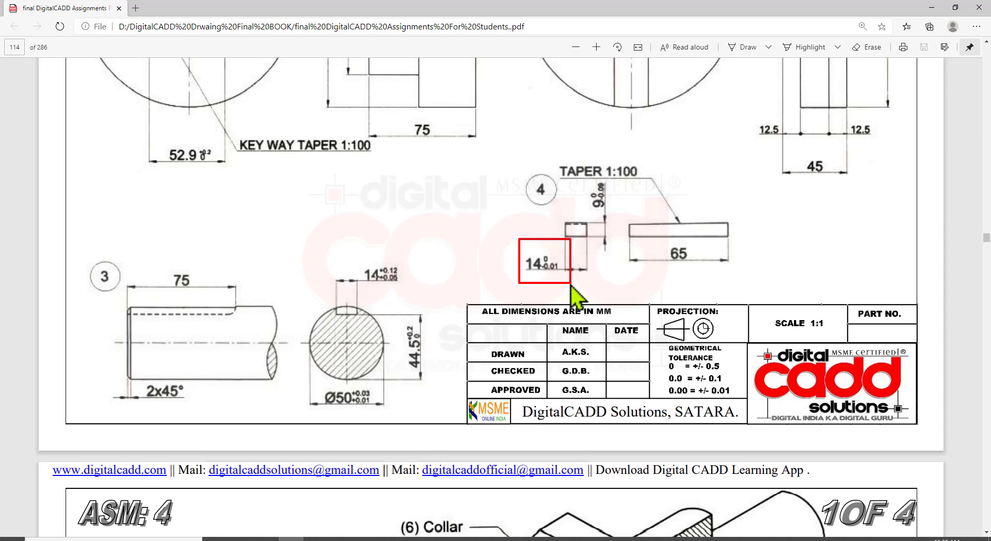
{"action": "key", "text": "alt+Tab"}
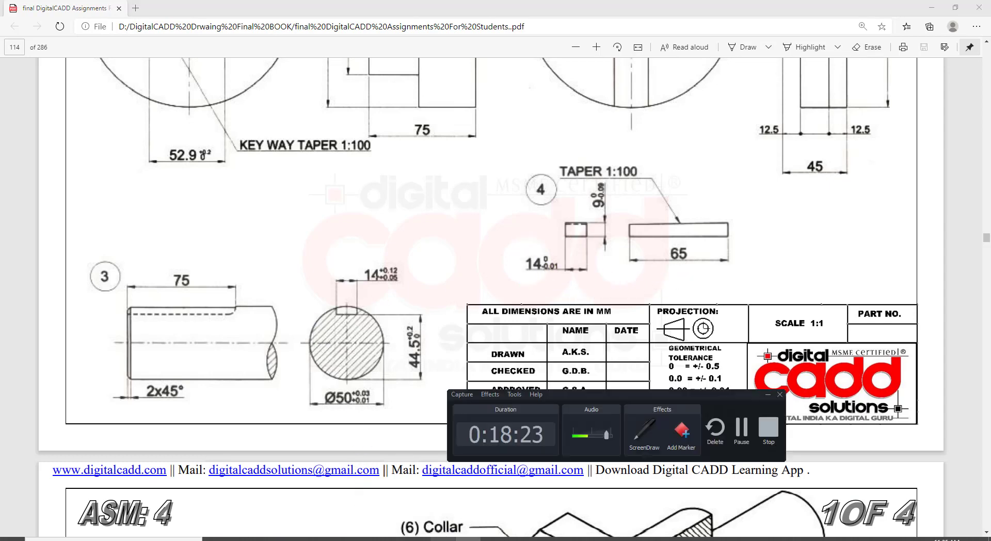
{"action": "key", "text": "alt+Tab"}
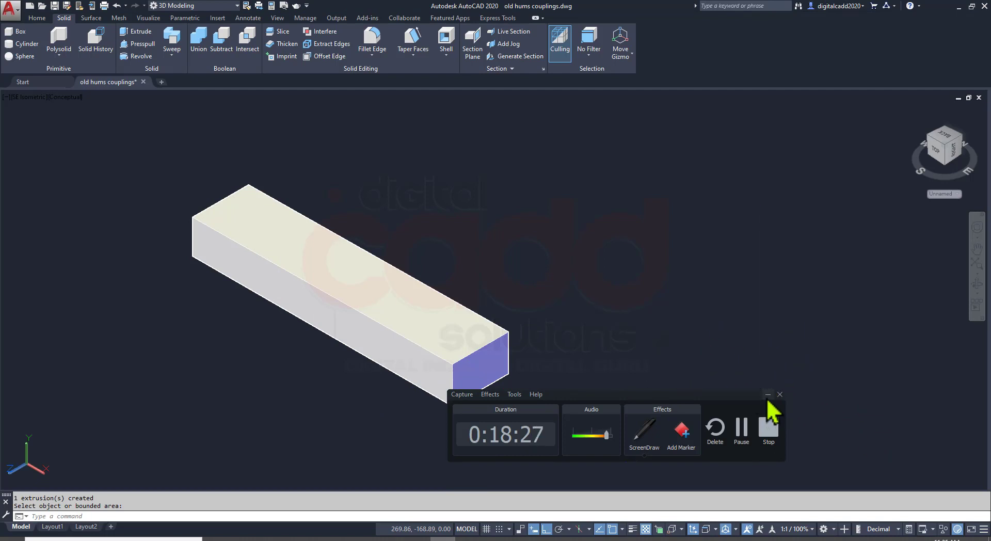
Cancel the unfinished press-pull and save the drawing
{"action": "left_click", "coordinate": [767, 395]}
{"action": "scroll", "coordinate": [495, 336], "scroll_direction": "down", "scroll_amount": 5}
{"action": "scroll", "coordinate": [496, 335], "scroll_direction": "down", "scroll_amount": 4}
{"action": "scroll", "coordinate": [498, 333], "scroll_direction": "down", "scroll_amount": 3}
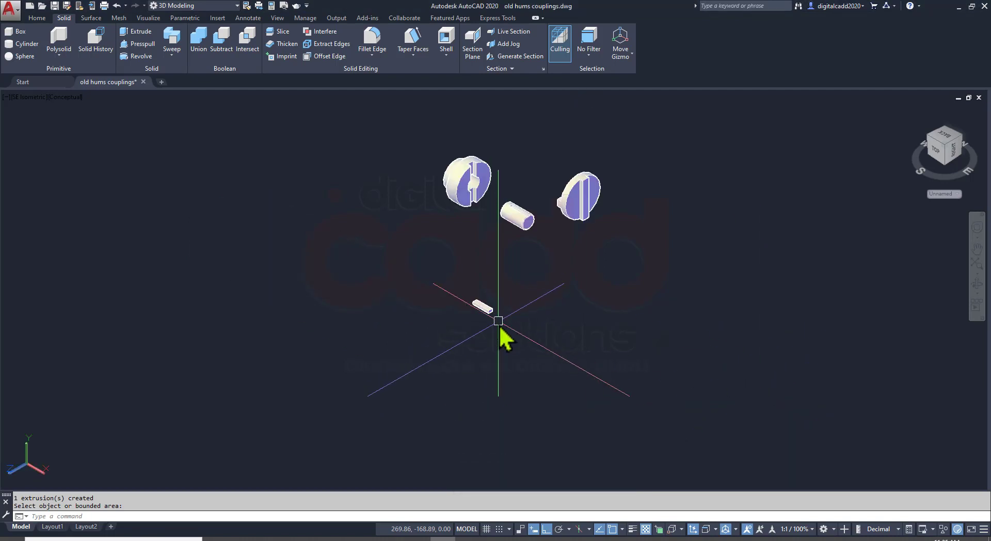
{"action": "key", "text": "Escape"}
{"action": "key", "text": "ctrl+s"}
Frame both flanges, the shaft and the key in the view
{"action": "middle_click_drag", "start_coordinate": [554, 245], "coordinate": [482, 262]}
{"action": "scroll", "coordinate": [438, 194], "scroll_direction": "up", "scroll_amount": 3}
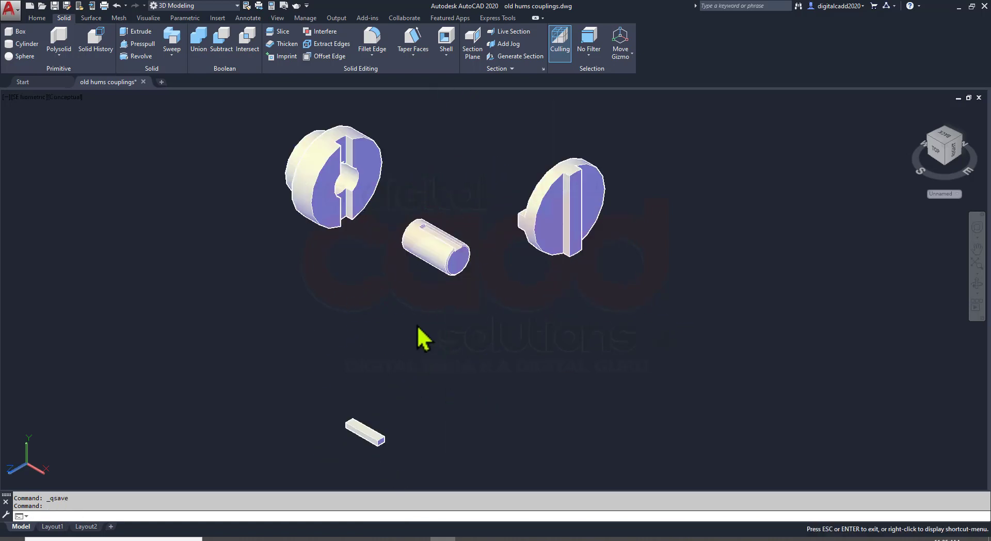
{"action": "scroll", "coordinate": [418, 326], "scroll_direction": "up", "scroll_amount": 1}
{"action": "scroll", "coordinate": [365, 420], "scroll_direction": "up", "scroll_amount": 1}
{"action": "scroll", "coordinate": [404, 327], "scroll_direction": "up", "scroll_amount": 1}
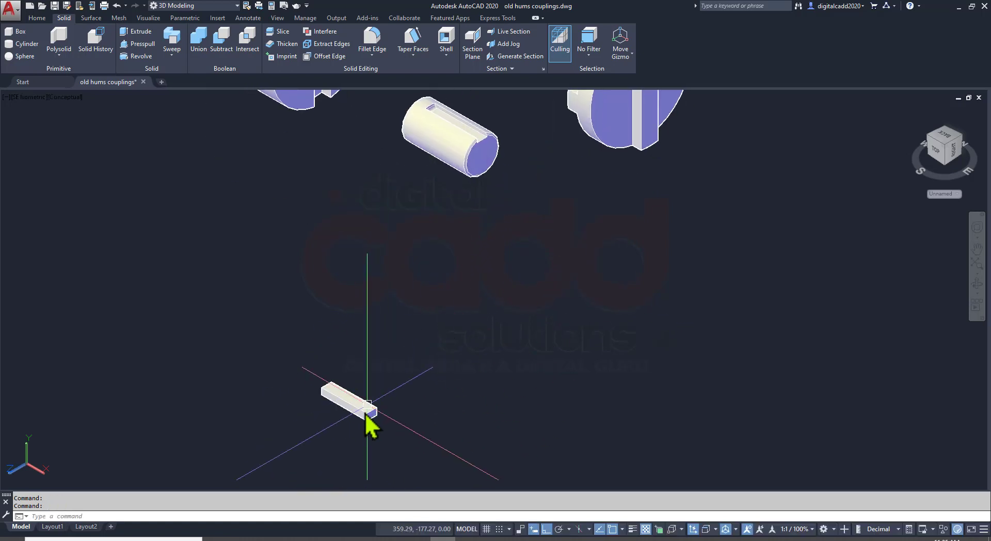
{"action": "key", "text": "Escape"}
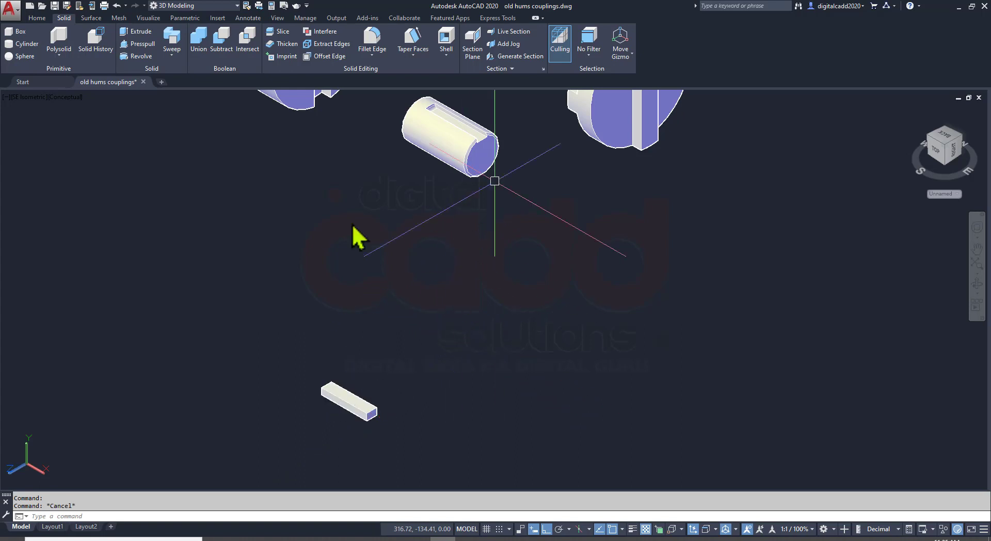
{"action": "middle_click_drag", "start_coordinate": [495, 181], "coordinate": [517, 315]}
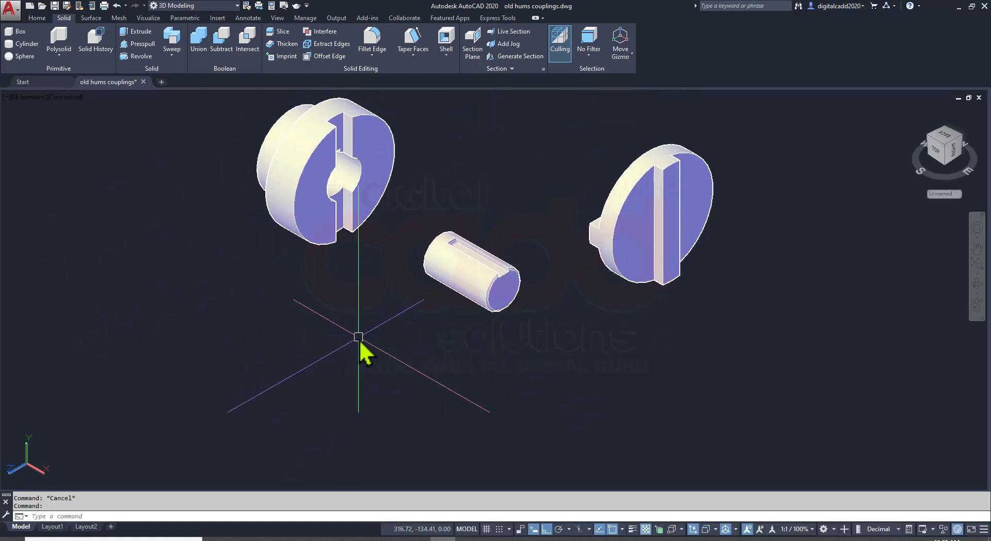
Open the Materials Browser with MAT and apply Reflective Flaked-Magenta to the left flange
{"action": "type", "text": "MA"}
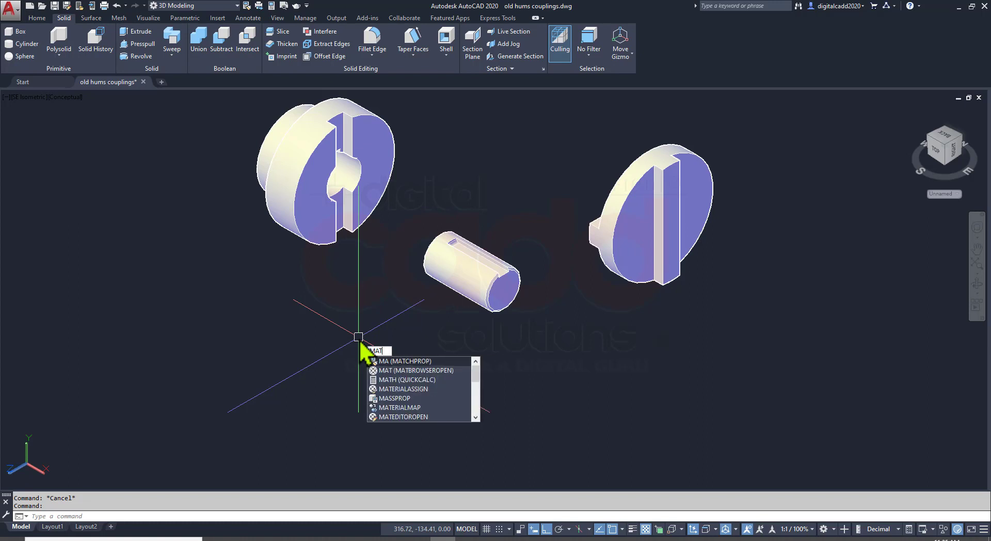
{"action": "type", "text": "T"}
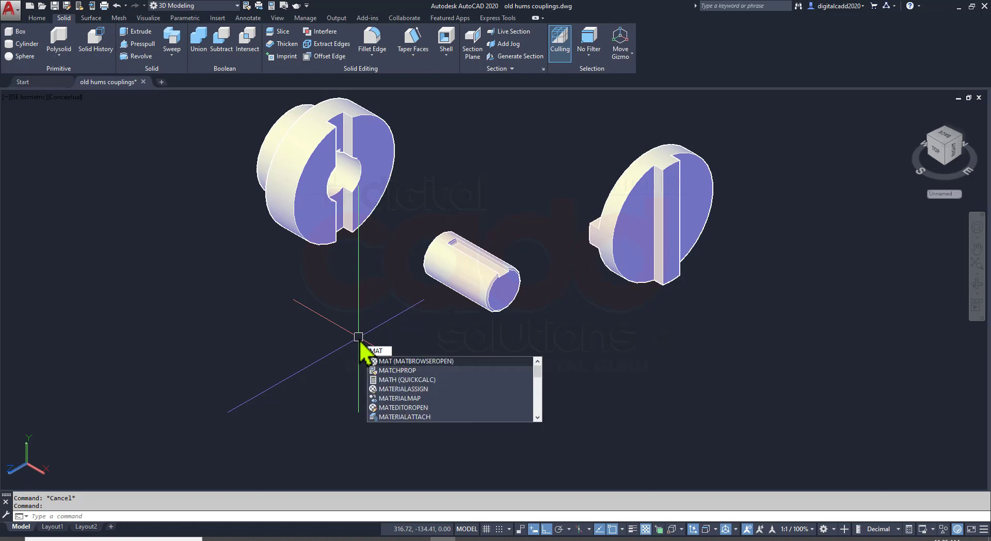
{"action": "key", "text": "Return"}
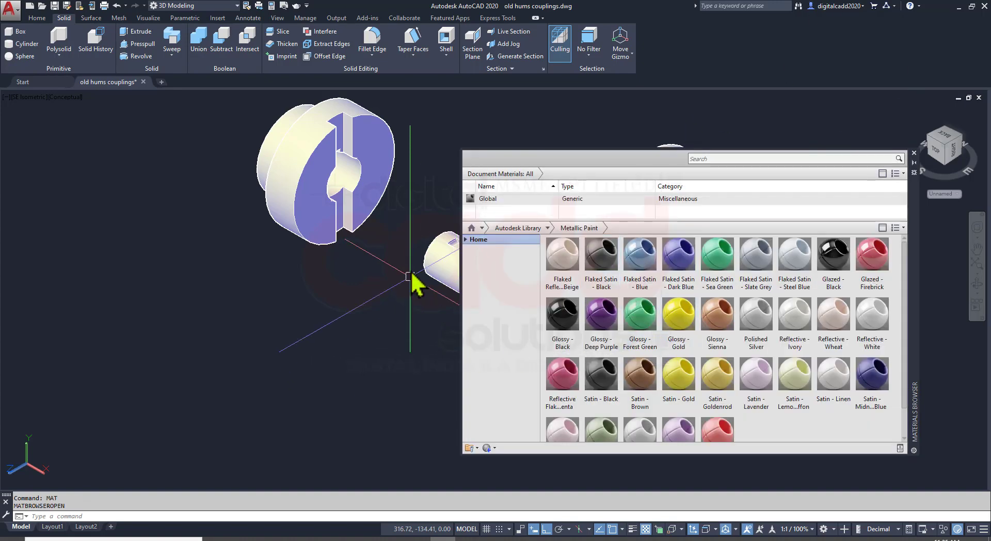
{"action": "middle_click_drag", "start_coordinate": [413, 281], "coordinate": [287, 316]}
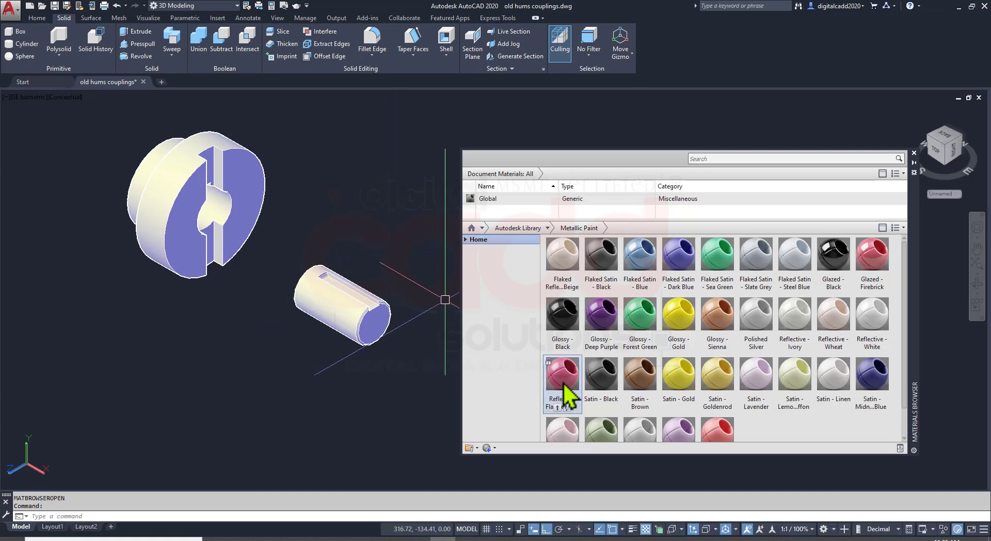
{"action": "left_click_drag", "start_coordinate": [564, 385], "coordinate": [255, 243]}
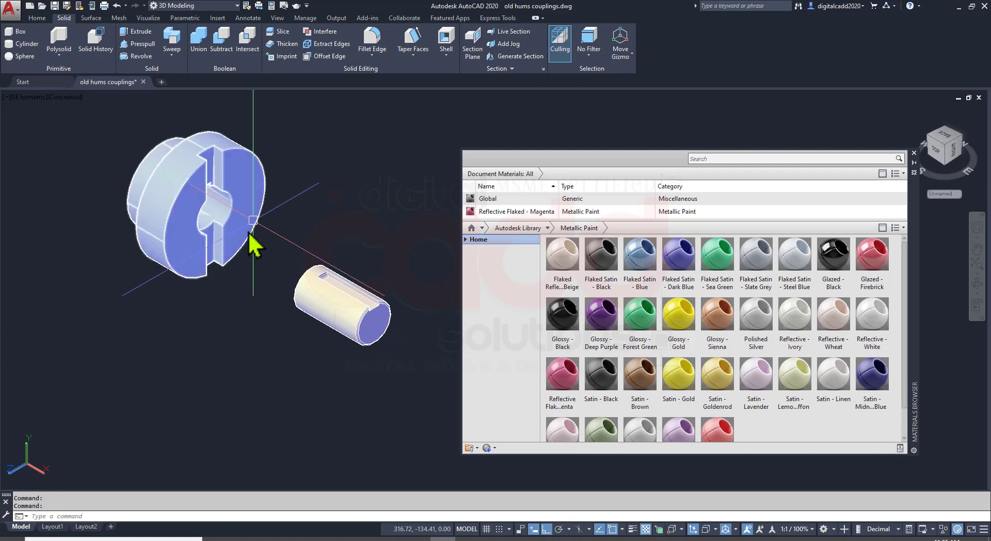
Switch the visual style to Realistic and recentre the flange and shaft
{"action": "left_click", "coordinate": [69, 100]}
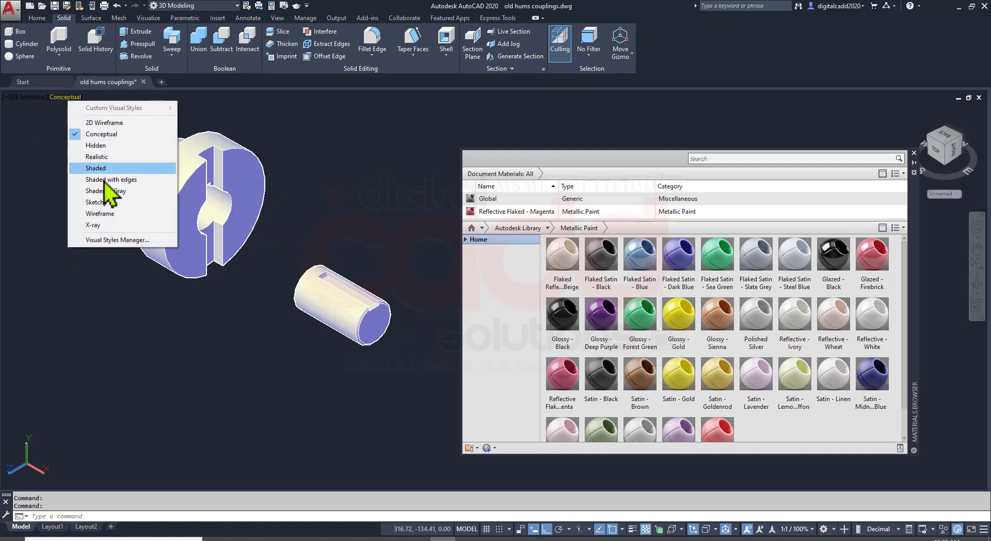
{"action": "left_click", "coordinate": [109, 158]}
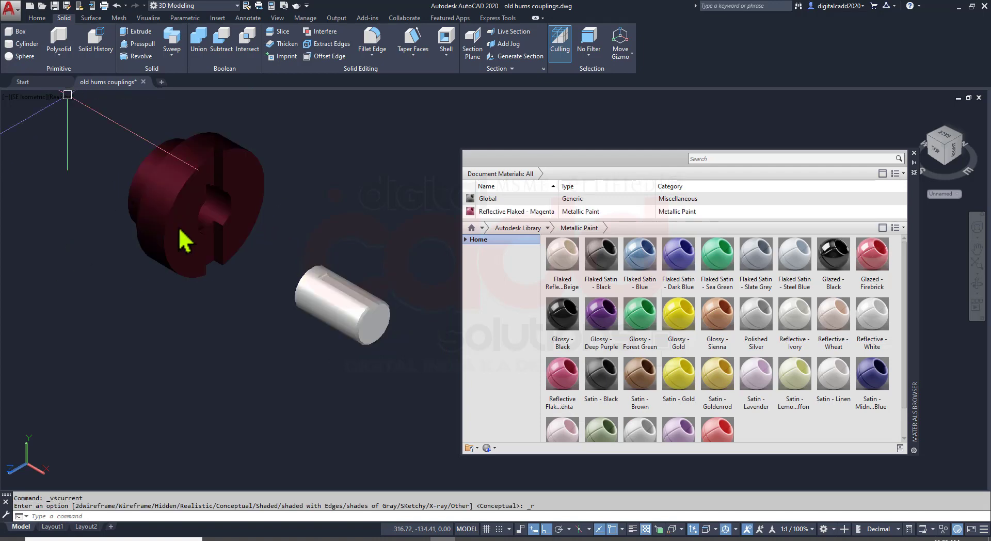
{"action": "middle_click_drag", "start_coordinate": [239, 283], "coordinate": [252, 330]}
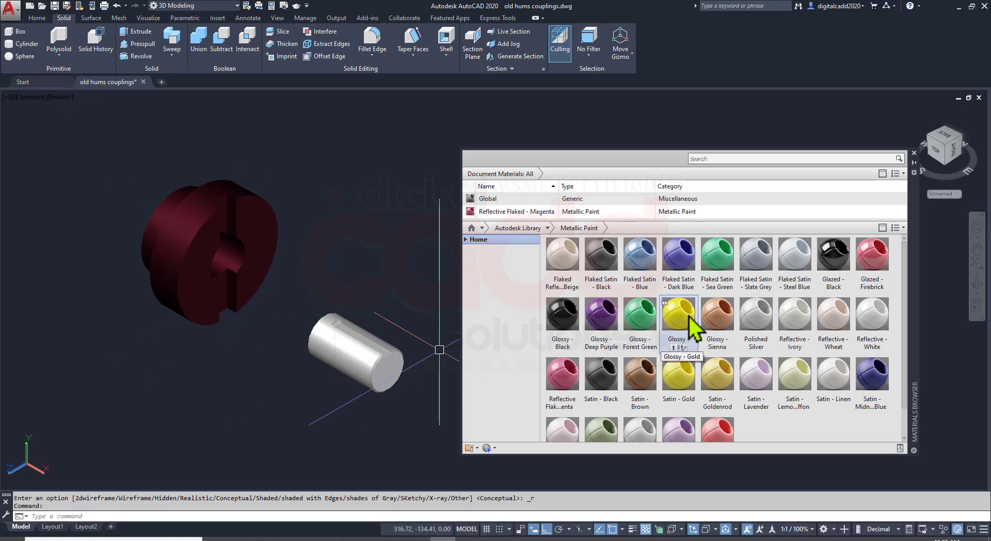
{"action": "left_click_drag", "start_coordinate": [349, 372], "coordinate": [345, 377]}
{"action": "scroll", "coordinate": [734, 424], "scroll_direction": "down", "scroll_amount": 1}
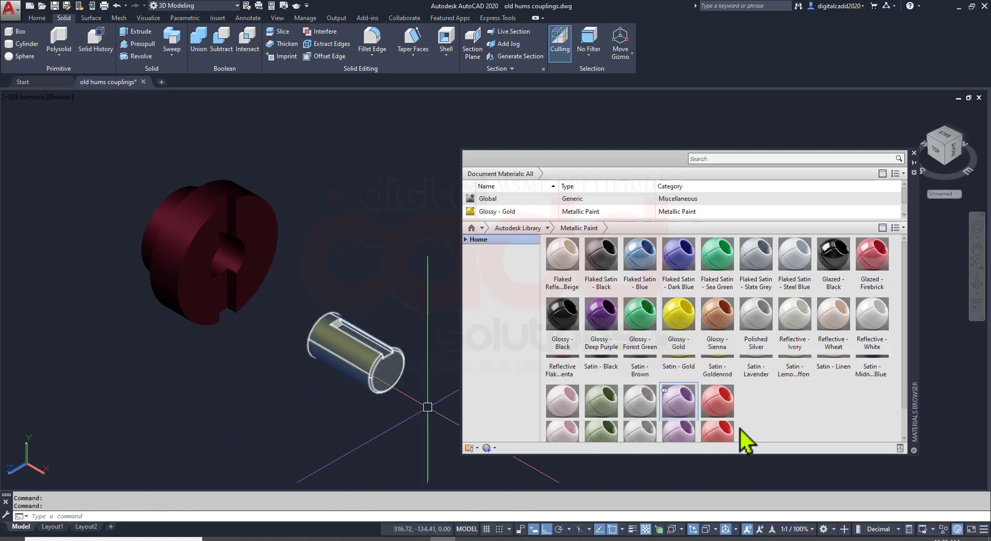
{"action": "scroll", "coordinate": [408, 248], "scroll_direction": "down", "scroll_amount": 5}
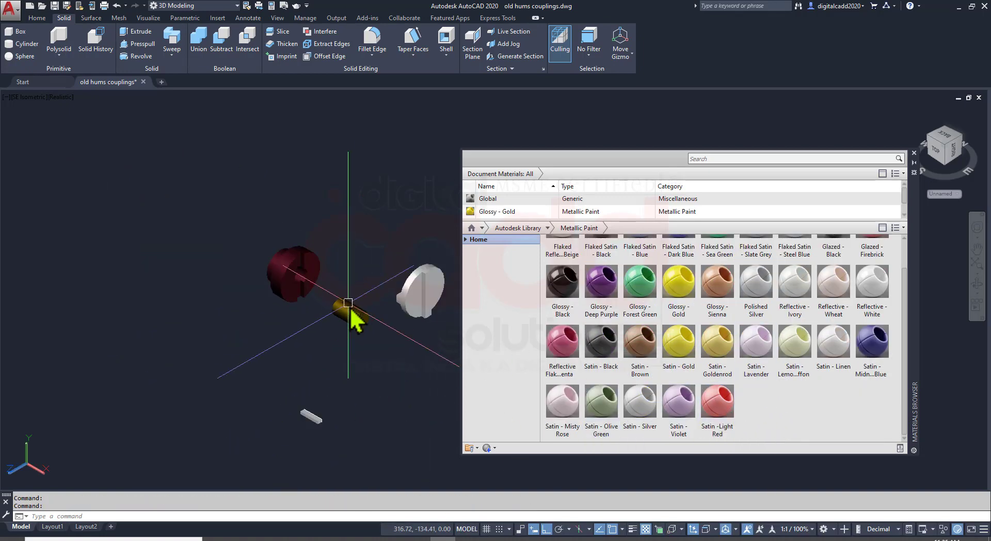
{"action": "scroll", "coordinate": [418, 300], "scroll_direction": "up", "scroll_amount": 3}
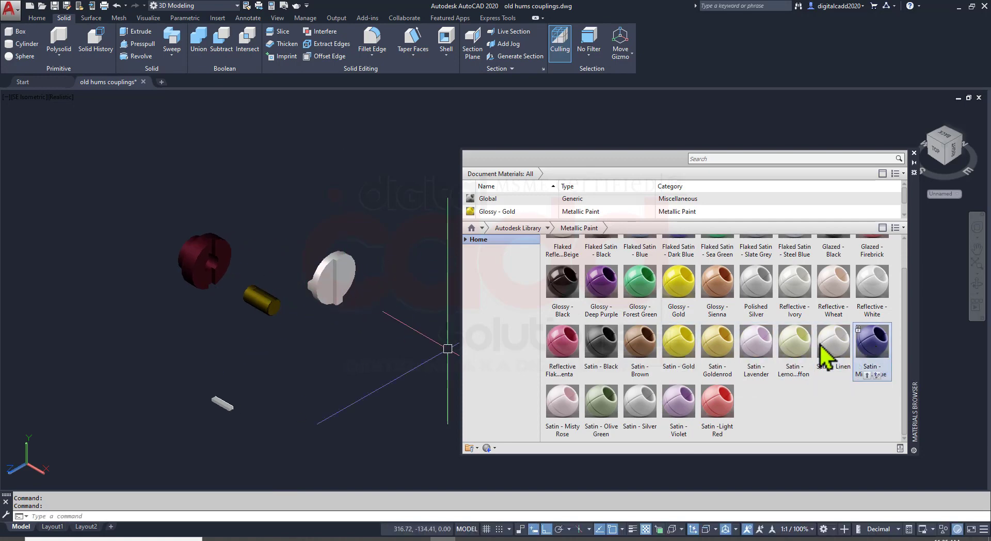
Apply Satin-Midnight Blue to the right flange and close the Materials Browser
{"action": "left_click_drag", "start_coordinate": [344, 280], "coordinate": [365, 309]}
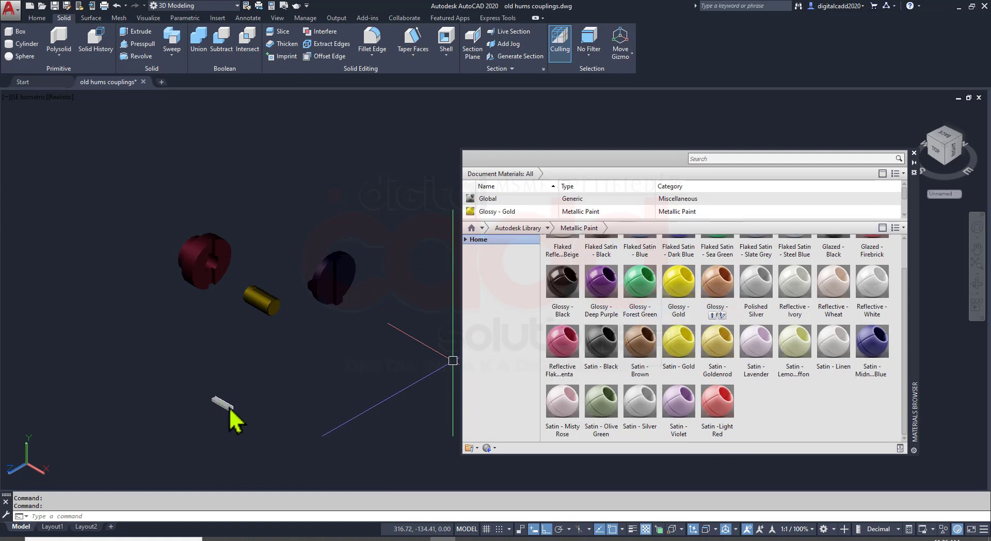
{"action": "scroll", "coordinate": [226, 431], "scroll_direction": "up", "scroll_amount": 3}
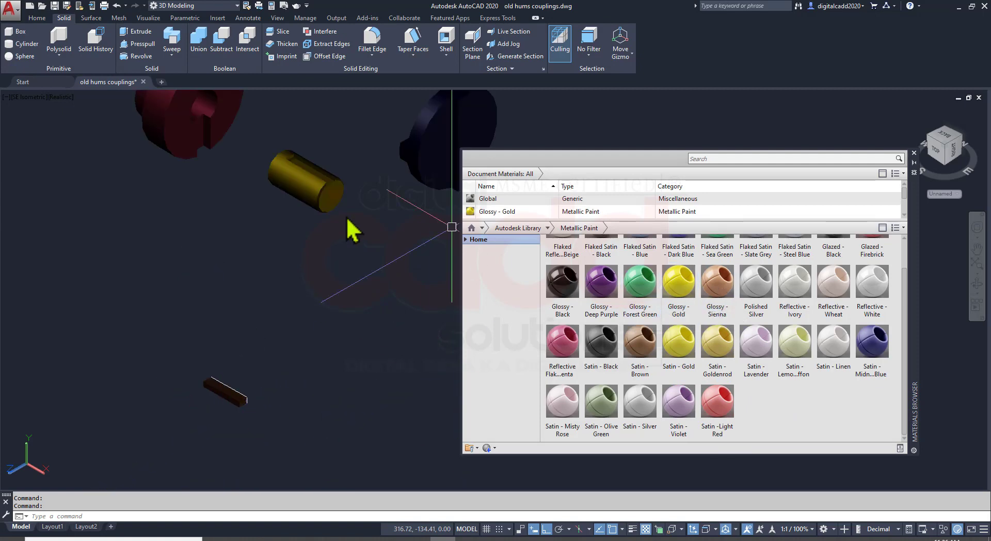
{"action": "scroll", "coordinate": [789, 233], "scroll_direction": "up", "scroll_amount": 1}
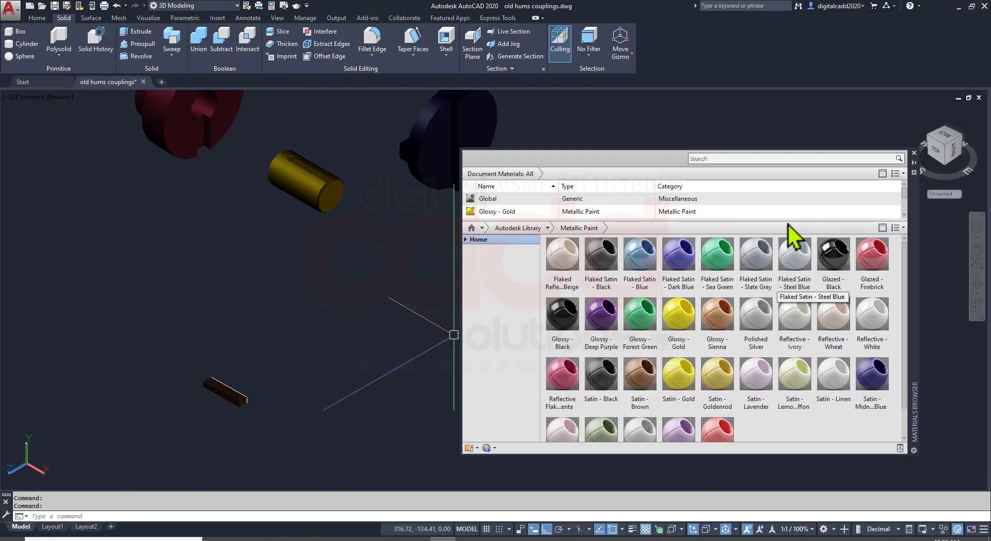
{"action": "left_click", "coordinate": [914, 154]}
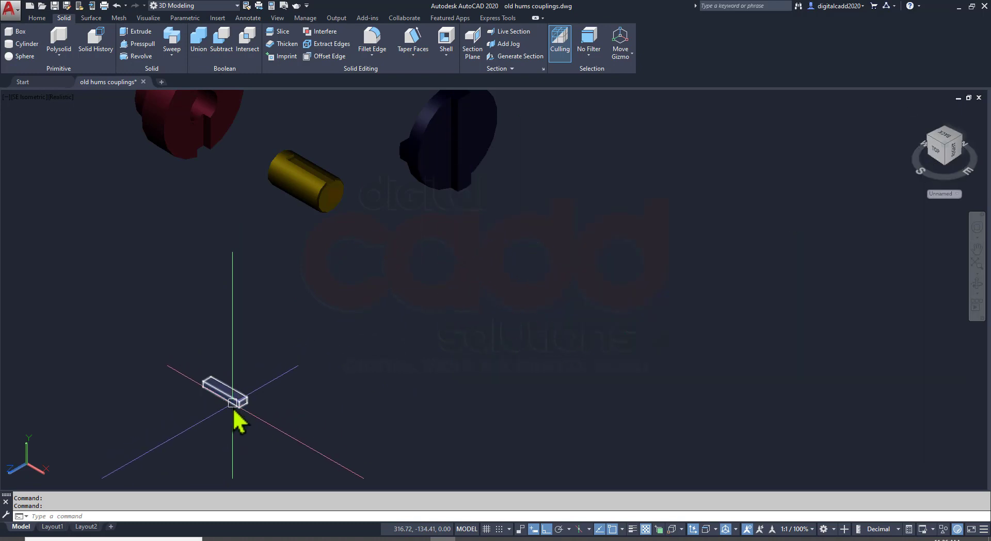
Window-select the four leftover key outline lines and delete them
{"action": "left_click", "coordinate": [238, 402]}
{"action": "left_click_drag", "start_coordinate": [256, 397], "coordinate": [440, 281]}
{"action": "key", "text": "Escape"}
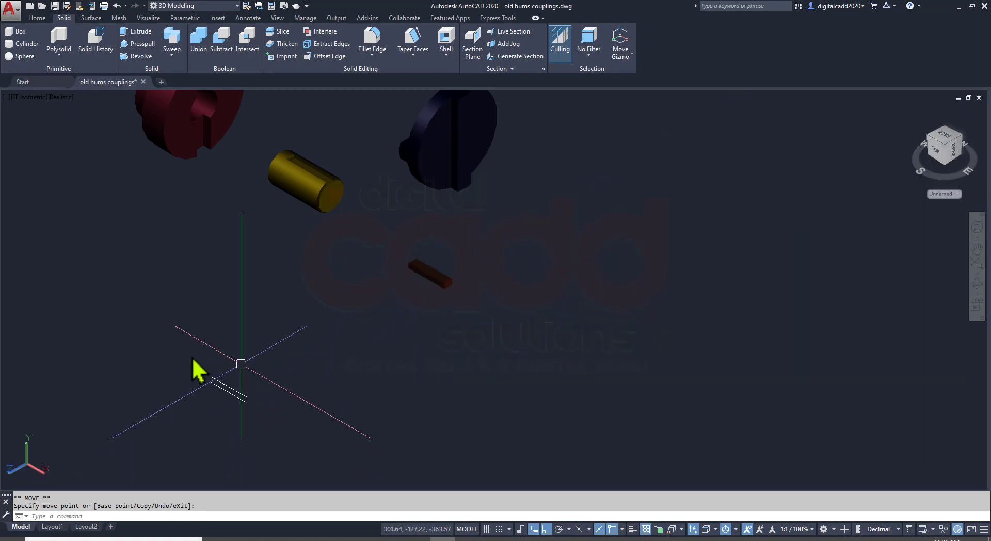
{"action": "left_click", "coordinate": [178, 350]}
{"action": "left_click", "coordinate": [272, 424]}
{"action": "key", "text": "Delete"}
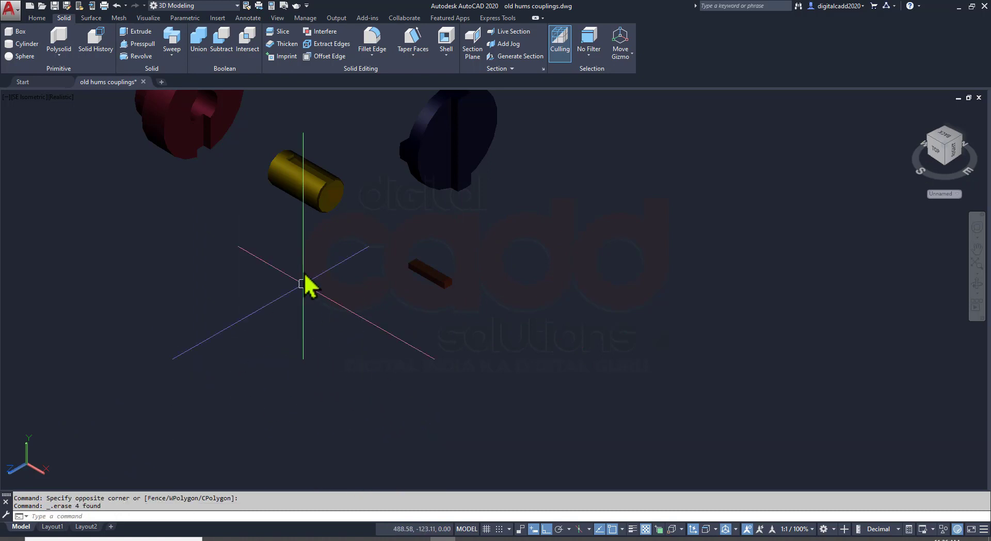
{"action": "middle_click_drag", "start_coordinate": [301, 246], "coordinate": [507, 301]}
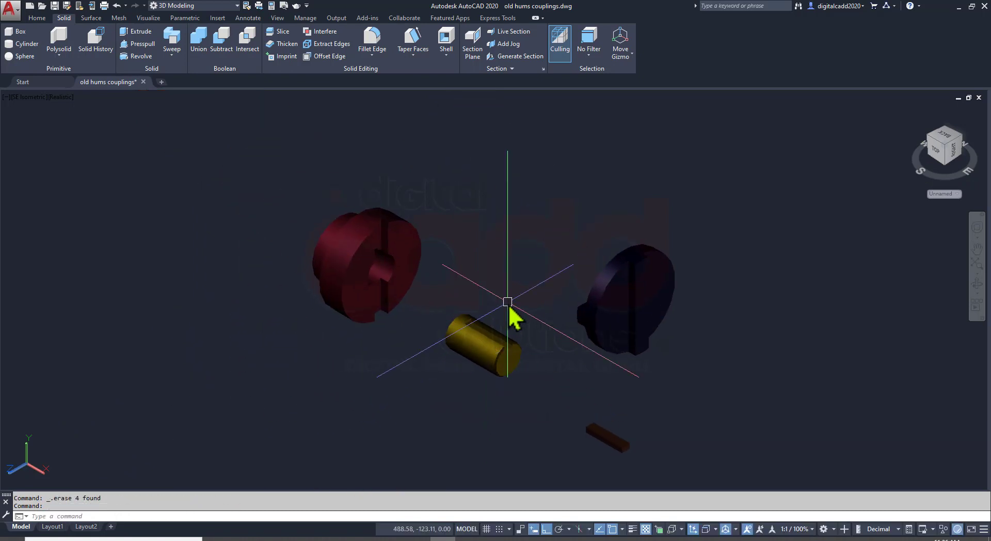
Reset the UCS to World
{"action": "type", "text": "CSA"}
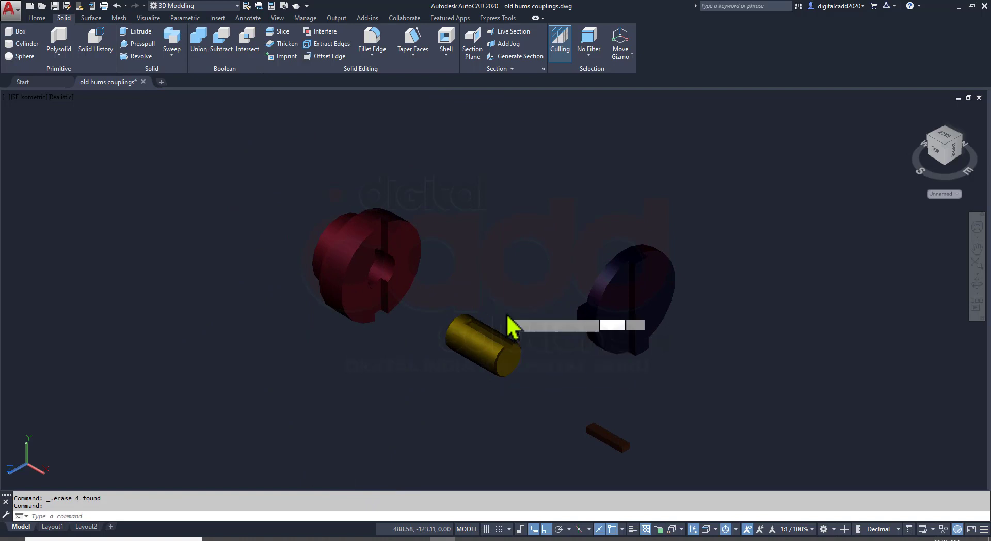
{"action": "key", "text": "Return"}
{"action": "middle_click_drag", "start_coordinate": [357, 406], "coordinate": [298, 410]}
{"action": "key", "text": "Return"}
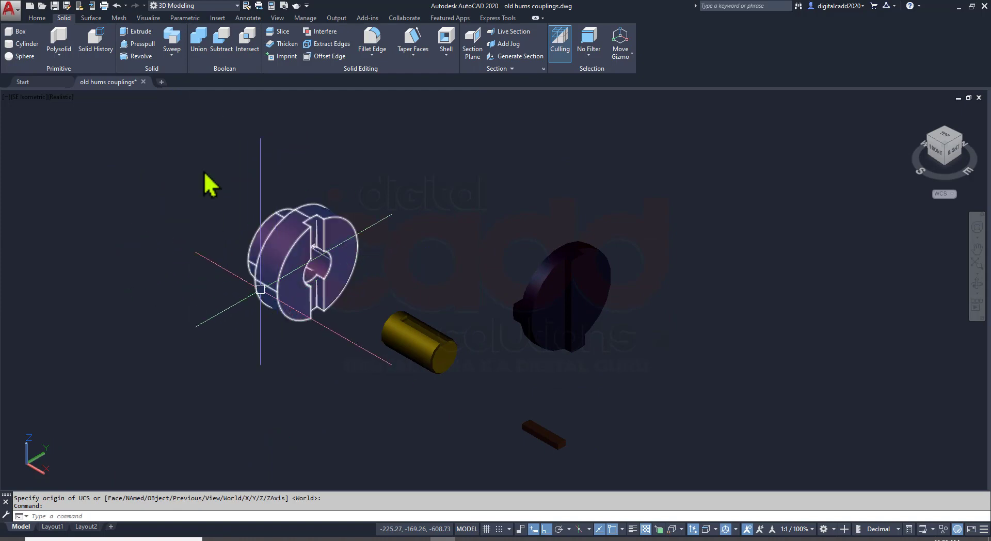
Turn on sunlight for the scene from the rendering tools
{"action": "left_click", "coordinate": [148, 21]}
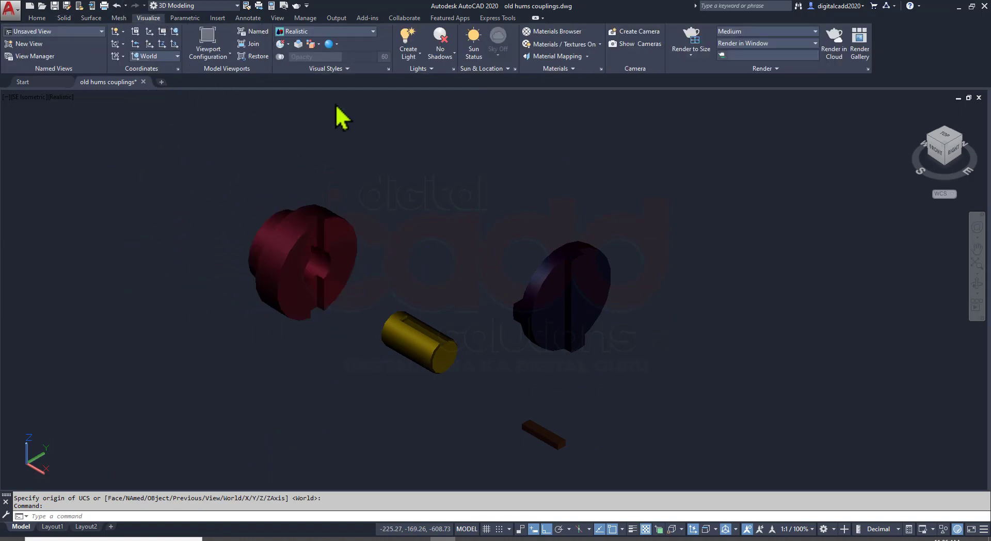
{"action": "left_click", "coordinate": [471, 44]}
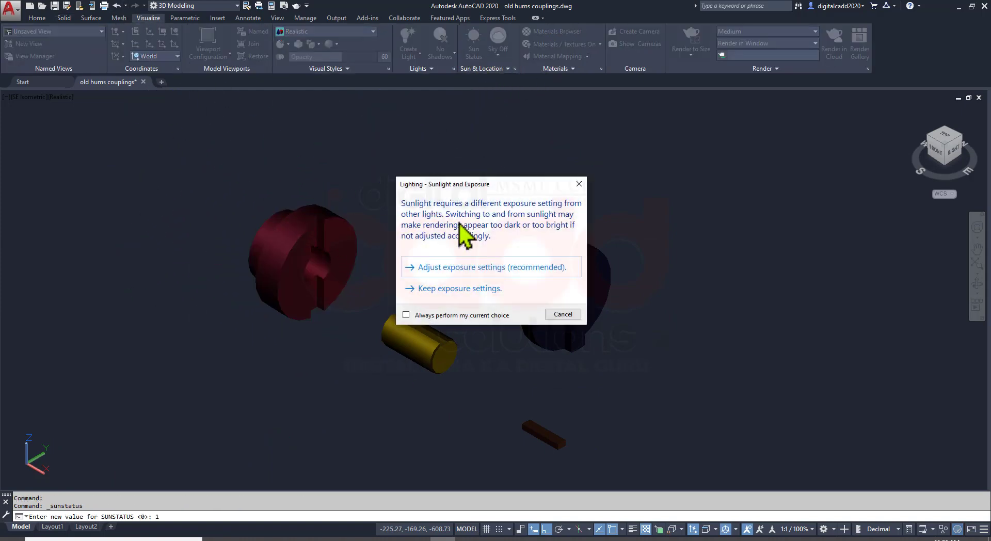
{"action": "left_click", "coordinate": [454, 267]}
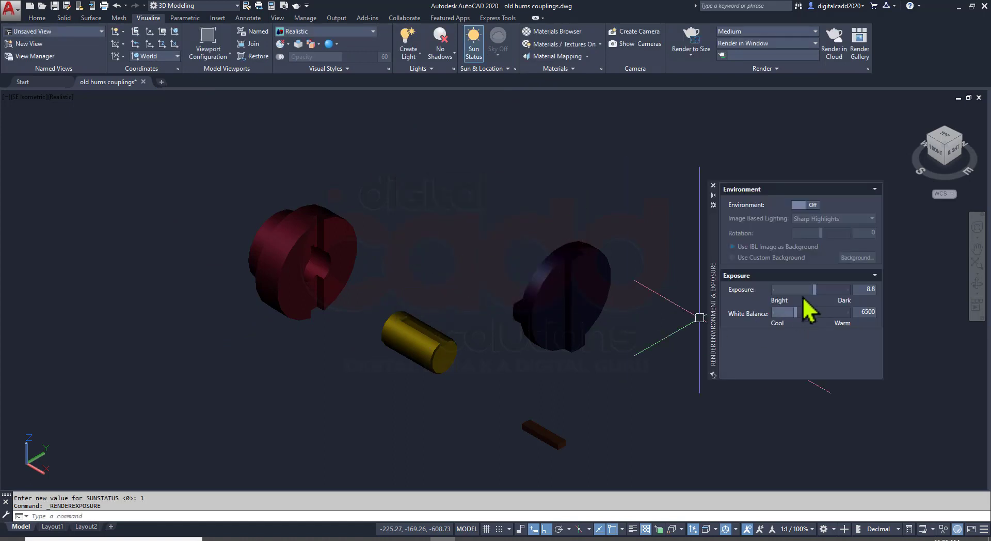
Set render exposure to 5.6, close the exposure palette and orbit the model
{"action": "left_click_drag", "start_coordinate": [811, 296], "coordinate": [809, 299]}
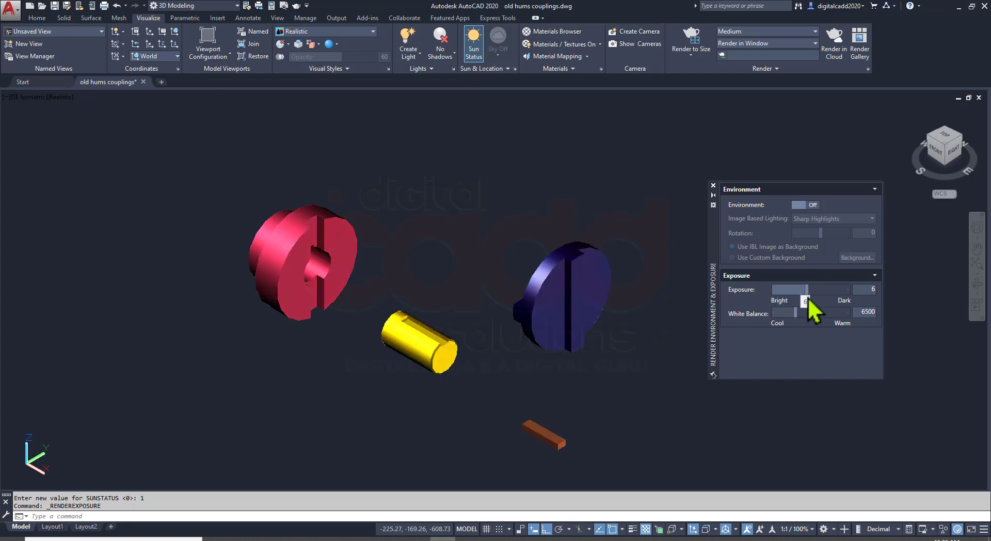
{"action": "left_click_drag", "start_coordinate": [808, 298], "coordinate": [807, 299]}
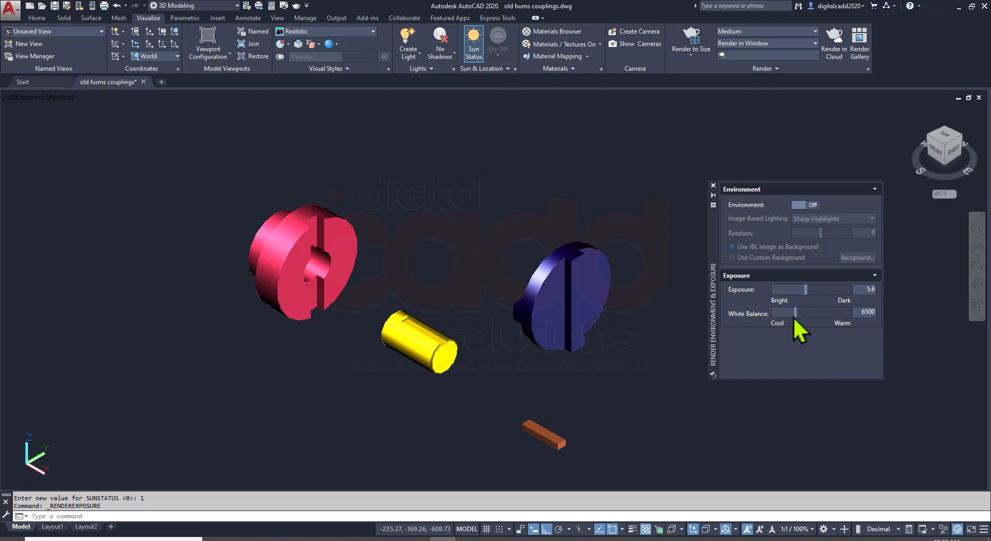
{"action": "left_click", "coordinate": [714, 185]}
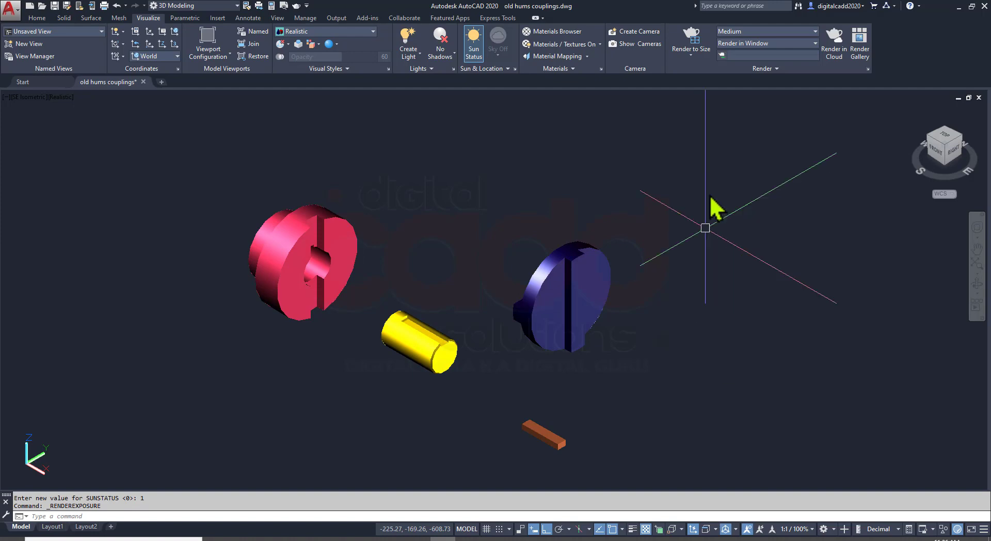
{"action": "scroll", "coordinate": [357, 356], "scroll_direction": "up", "scroll_amount": 3}
{"action": "scroll", "coordinate": [357, 356], "scroll_direction": "down", "scroll_amount": 3}
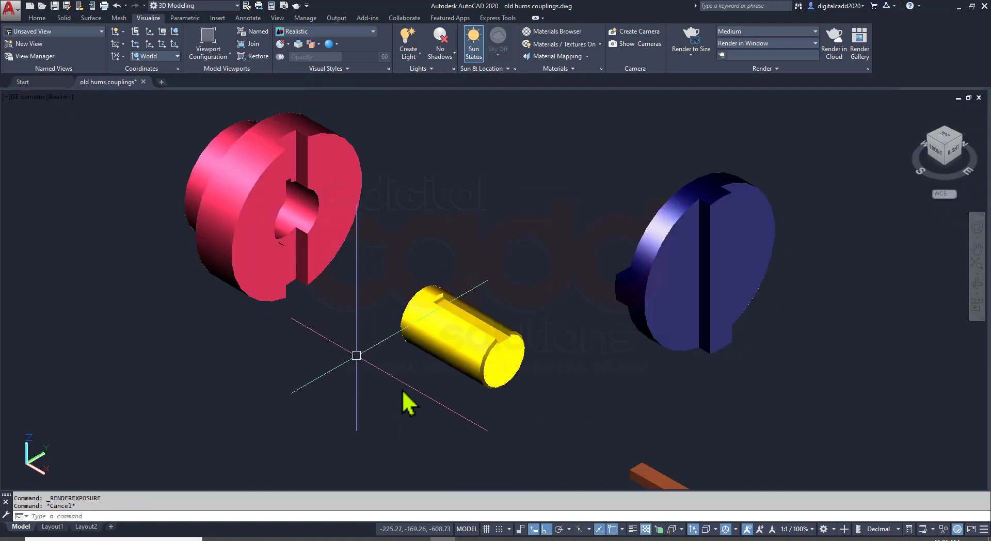
{"action": "mouse_move", "coordinate": [582, 299]}
{"action": "middle_mouse_down", "text": "shift"}
{"action": "mouse_move", "coordinate": [594, 338]}
{"action": "mouse_move", "coordinate": [493, 317]}
{"action": "mouse_move", "coordinate": [425, 272]}
{"action": "mouse_move", "coordinate": [365, 288]}
{"action": "mouse_move", "coordinate": [405, 377]}
{"action": "mouse_move", "coordinate": [612, 352]}
{"action": "mouse_move", "coordinate": [677, 317]}
{"action": "mouse_move", "coordinate": [532, 256]}
{"action": "mouse_move", "coordinate": [427, 341]}
{"action": "mouse_move", "coordinate": [298, 308]}
{"action": "mouse_move", "coordinate": [464, 283]}
{"action": "mouse_move", "coordinate": [646, 332]}
{"action": "mouse_move", "coordinate": [653, 339]}
{"action": "mouse_move", "coordinate": [612, 385]}
{"action": "middle_mouse_up", "text": "shift"}
Select the orange key and start a 3D rotation from a base point on it
{"action": "scroll", "coordinate": [594, 470], "scroll_direction": "up", "scroll_amount": 3}
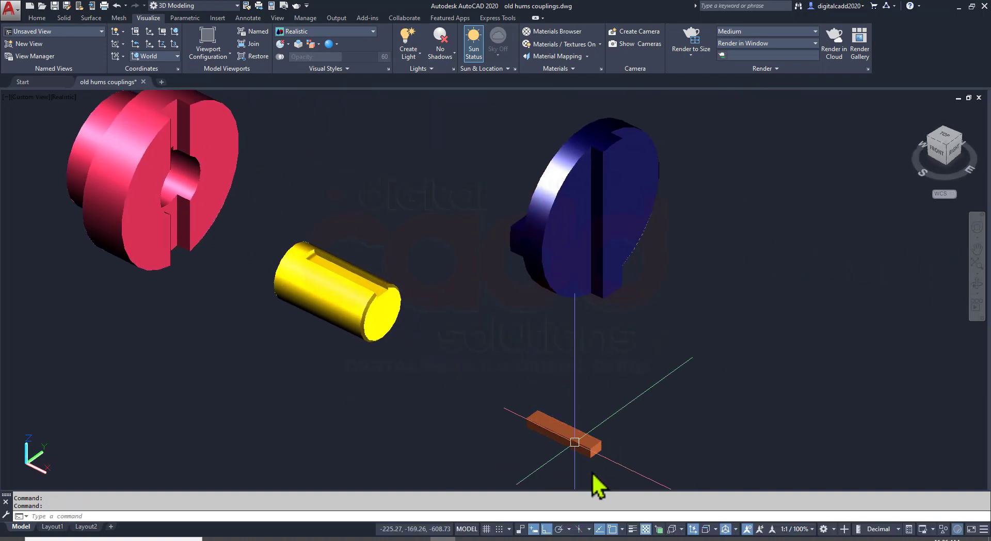
{"action": "scroll", "coordinate": [604, 459], "scroll_direction": "up", "scroll_amount": 2}
{"action": "left_click", "coordinate": [607, 430]}
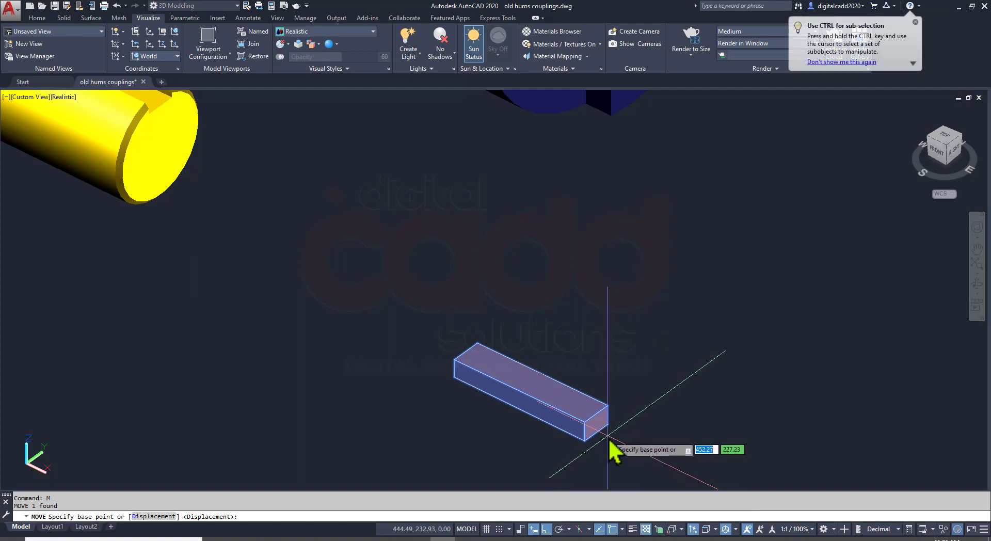
{"action": "scroll", "coordinate": [554, 439], "scroll_direction": "down", "scroll_amount": 2}
{"action": "key", "text": "Escape"}
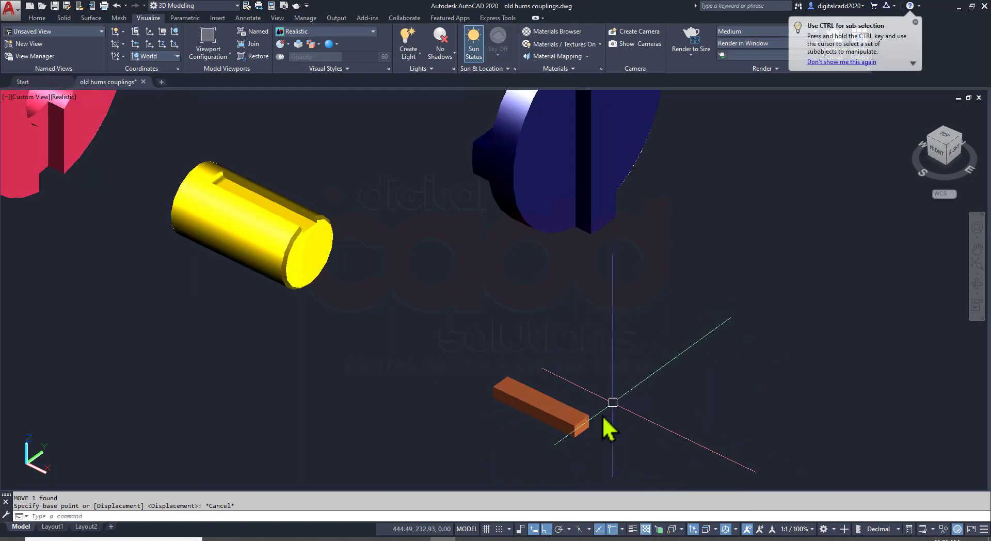
{"action": "left_click", "coordinate": [36, 19]}
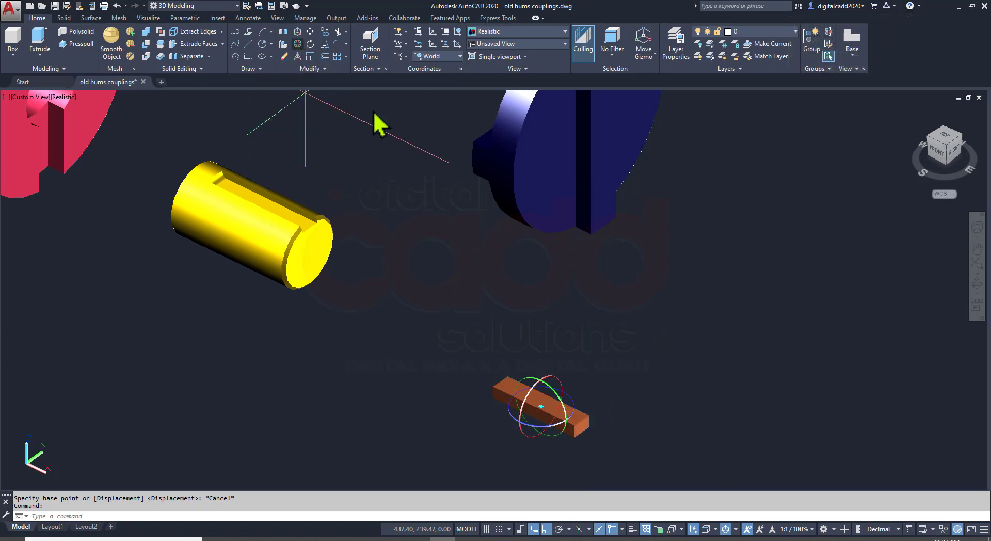
{"action": "type", "text": "3r"}
{"action": "key", "text": "Return"}
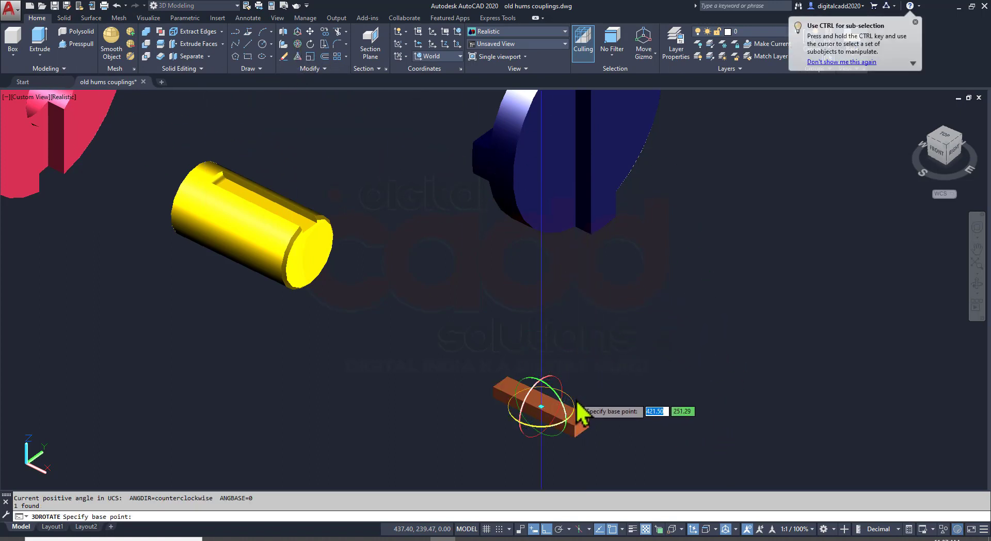
{"action": "left_click", "coordinate": [574, 407]}
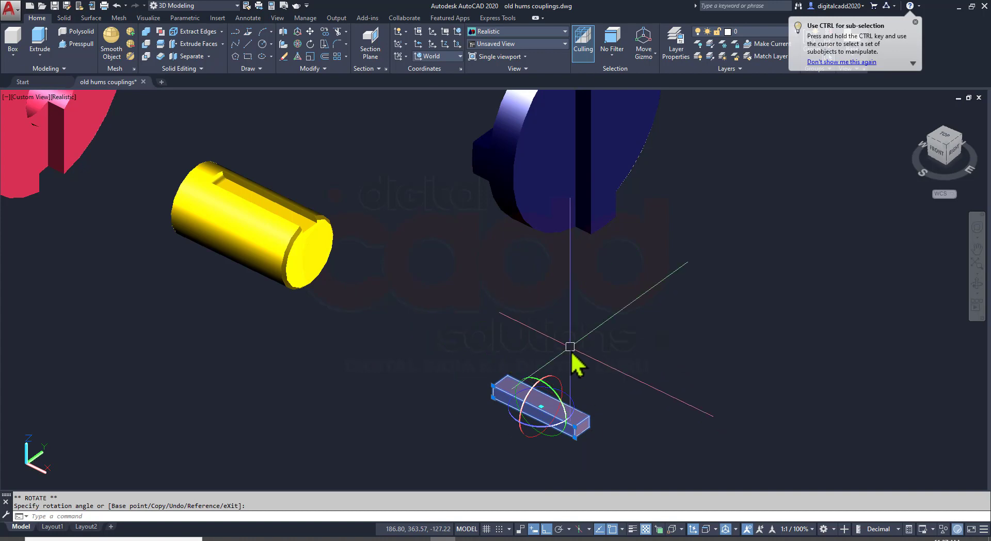
{"action": "type", "text": "M"}
Move the key by its end corner into the shaft's keyway slot
{"action": "key", "text": "Return"}
{"action": "scroll", "coordinate": [595, 431], "scroll_direction": "up", "scroll_amount": 4}
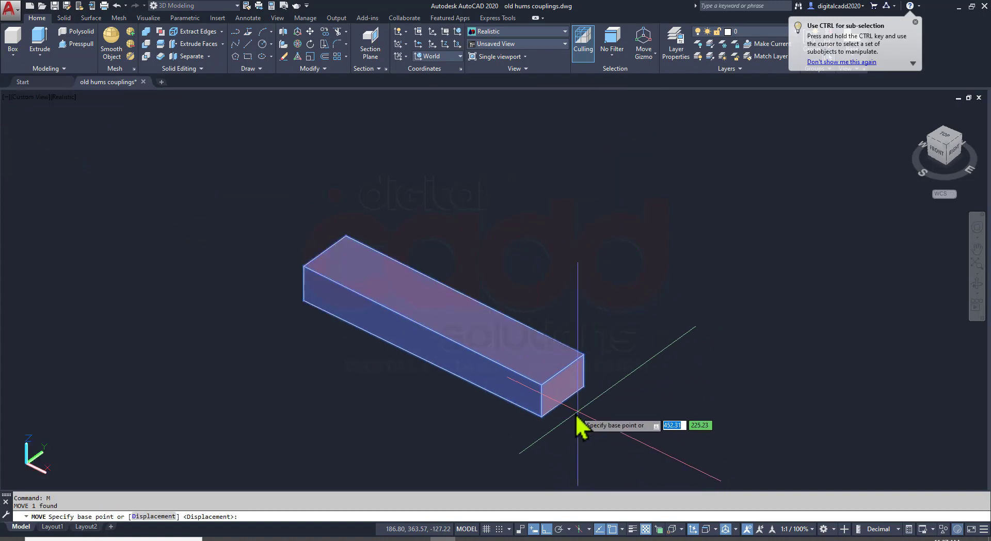
{"action": "left_click", "coordinate": [577, 414]}
{"action": "scroll", "coordinate": [588, 429], "scroll_direction": "down", "scroll_amount": 5}
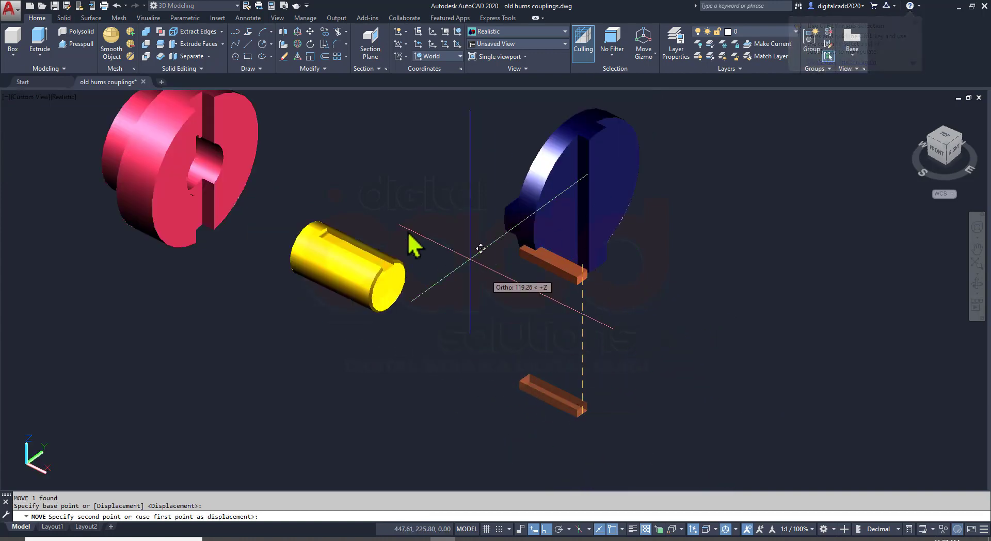
{"action": "scroll", "coordinate": [399, 299], "scroll_direction": "up", "scroll_amount": 3}
{"action": "scroll", "coordinate": [387, 321], "scroll_direction": "up", "scroll_amount": 2}
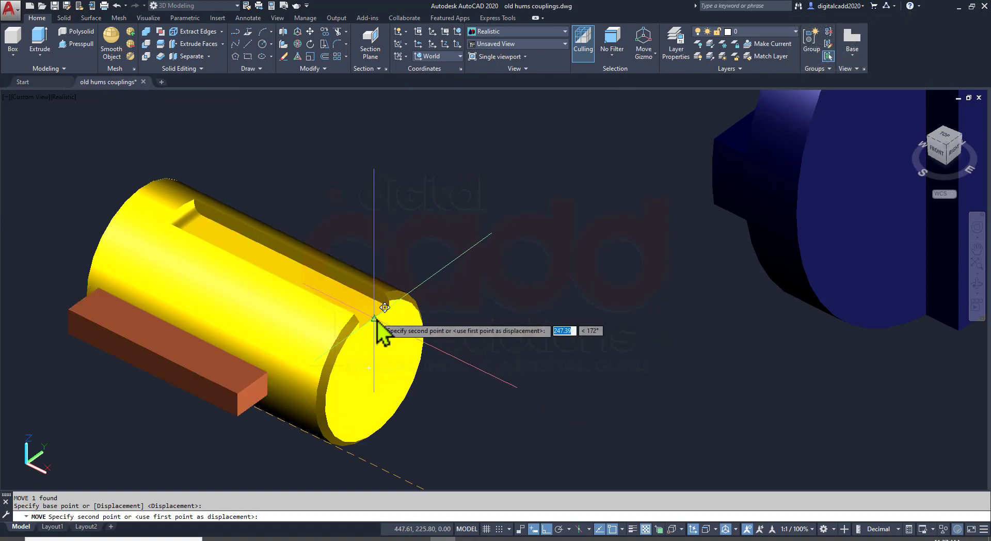
{"action": "left_click", "coordinate": [377, 321]}
{"action": "mouse_move", "coordinate": [436, 339]}
{"action": "middle_mouse_down", "text": "shift"}
{"action": "mouse_move", "coordinate": [537, 342]}
{"action": "mouse_move", "coordinate": [449, 327]}
{"action": "mouse_move", "coordinate": [526, 244]}
{"action": "mouse_move", "coordinate": [305, 299]}
{"action": "mouse_move", "coordinate": [194, 283]}
{"action": "mouse_move", "coordinate": [121, 320]}
{"action": "mouse_move", "coordinate": [388, 344]}
{"action": "middle_mouse_up", "text": "shift"}
{"action": "scroll", "coordinate": [454, 369], "scroll_direction": "down", "scroll_amount": 2}
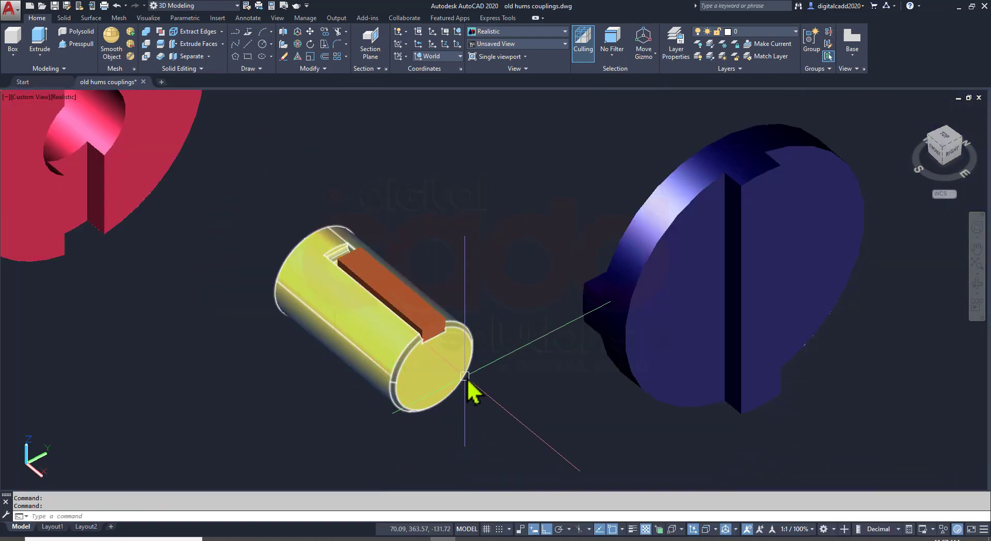
{"action": "scroll", "coordinate": [464, 376], "scroll_direction": "down", "scroll_amount": 3}
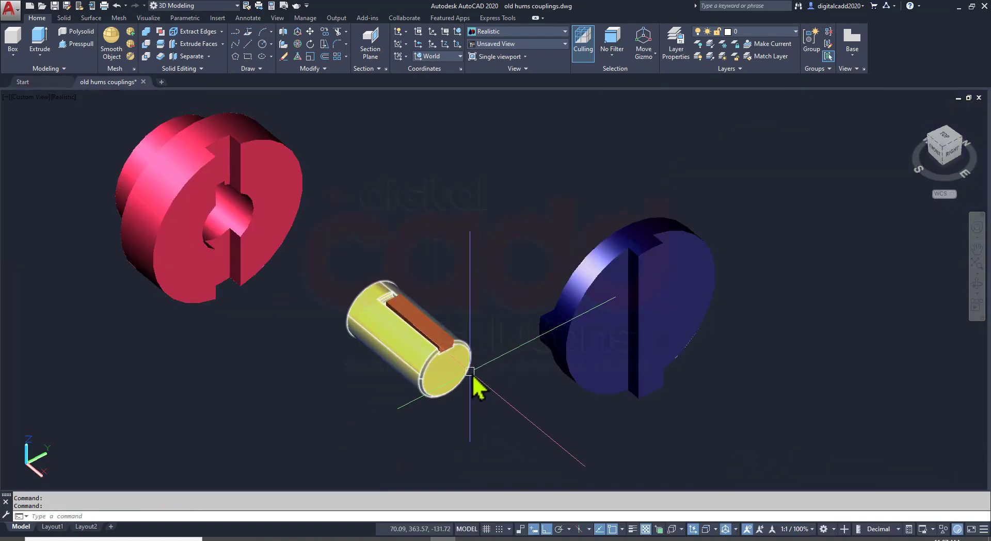
Move the shaft and key from the shaft end-face centre into the red flange bore
{"action": "left_click", "coordinate": [487, 303]}
{"action": "left_click", "coordinate": [366, 414]}
{"action": "type", "text": "M"}
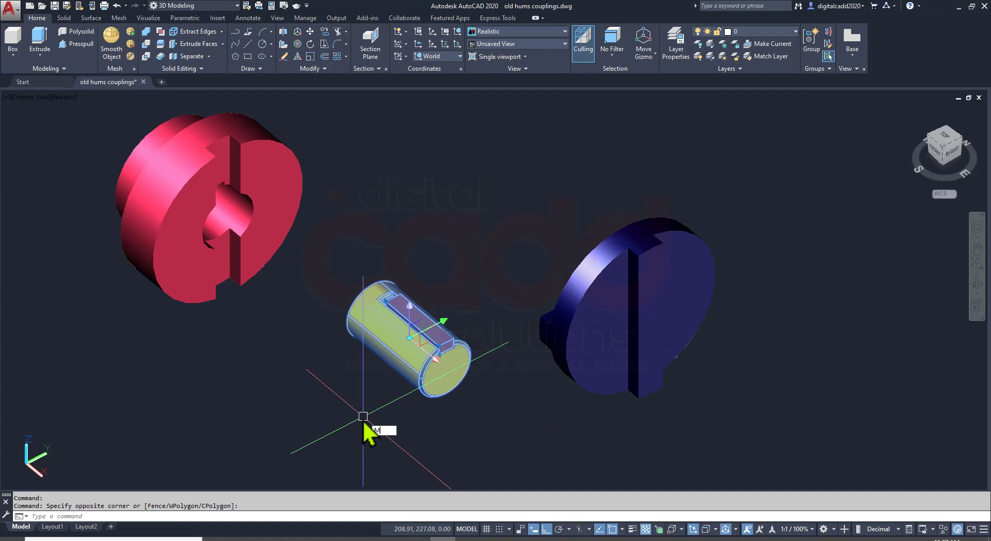
{"action": "key", "text": "Return"}
{"action": "scroll", "coordinate": [419, 391], "scroll_direction": "up", "scroll_amount": 1}
{"action": "scroll", "coordinate": [443, 398], "scroll_direction": "up", "scroll_amount": 5}
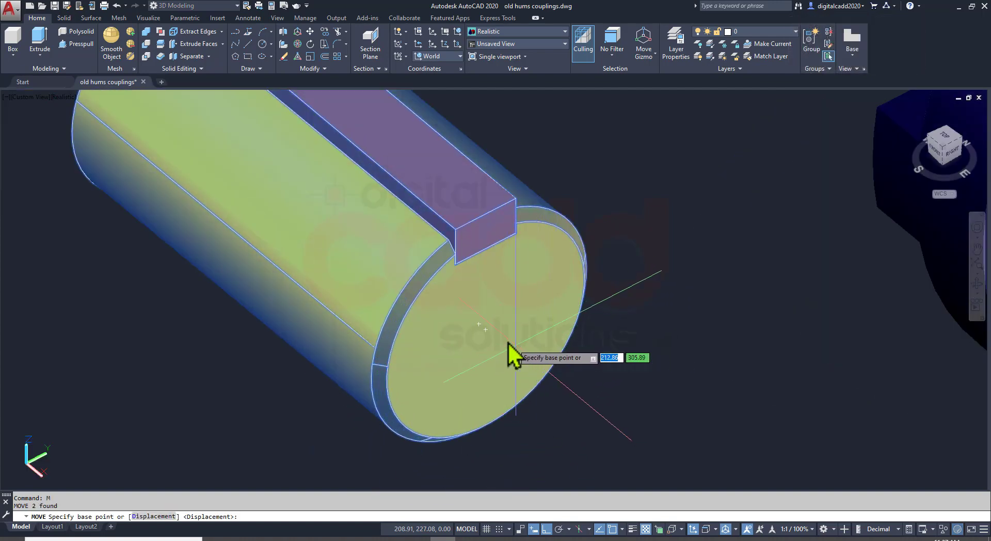
{"action": "left_click", "coordinate": [487, 333]}
{"action": "scroll", "coordinate": [505, 351], "scroll_direction": "down", "scroll_amount": 3}
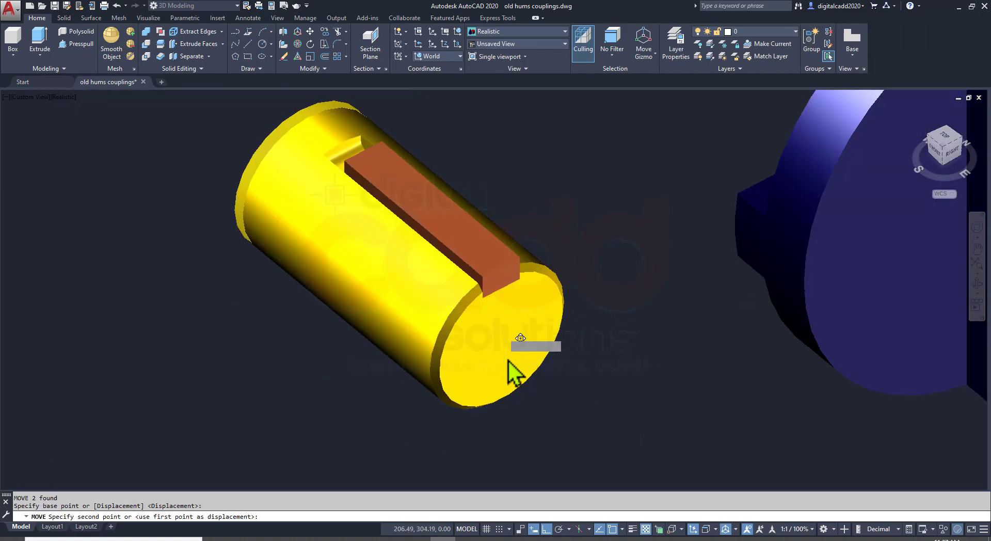
{"action": "scroll", "coordinate": [509, 371], "scroll_direction": "down", "scroll_amount": 3}
{"action": "scroll", "coordinate": [253, 134], "scroll_direction": "up", "scroll_amount": 2}
{"action": "scroll", "coordinate": [279, 155], "scroll_direction": "up", "scroll_amount": 5}
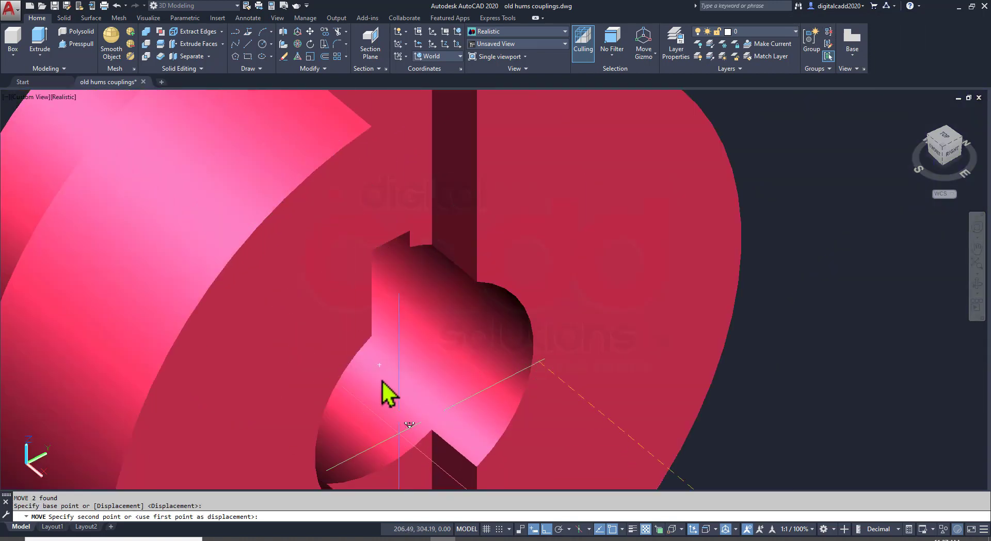
{"action": "left_click", "coordinate": [379, 365]}
Orbit around the red flange to inspect the bore, then return to an isometric view
{"action": "middle_click_drag", "start_coordinate": [379, 367], "coordinate": [462, 303], "text": "shift"}
{"action": "scroll", "coordinate": [462, 303], "scroll_direction": "down", "scroll_amount": 3}
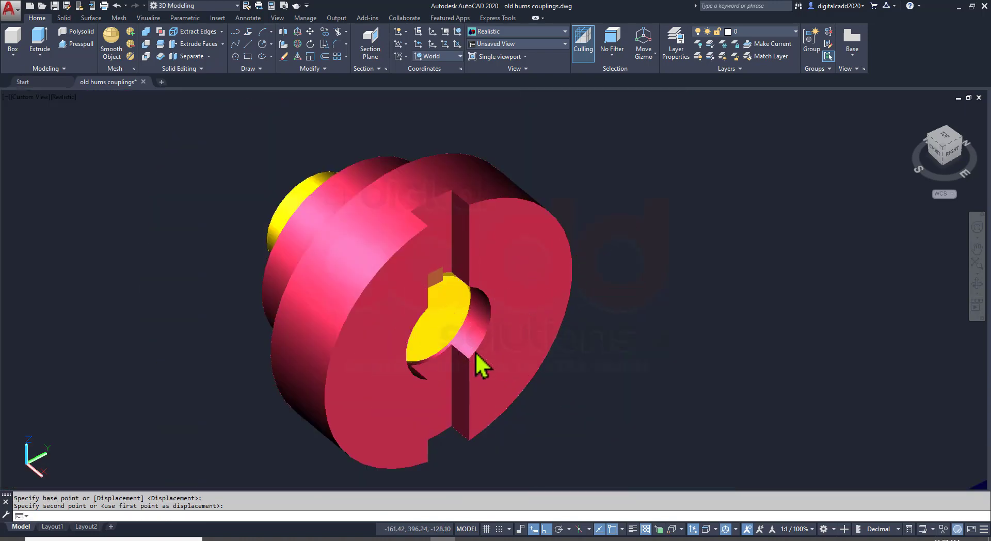
{"action": "mouse_move", "coordinate": [483, 365]}
{"action": "middle_mouse_down", "text": "shift"}
{"action": "mouse_move", "coordinate": [390, 292]}
{"action": "mouse_move", "coordinate": [439, 274]}
{"action": "mouse_move", "coordinate": [471, 310]}
{"action": "mouse_move", "coordinate": [495, 268]}
{"action": "middle_mouse_up", "text": "shift"}
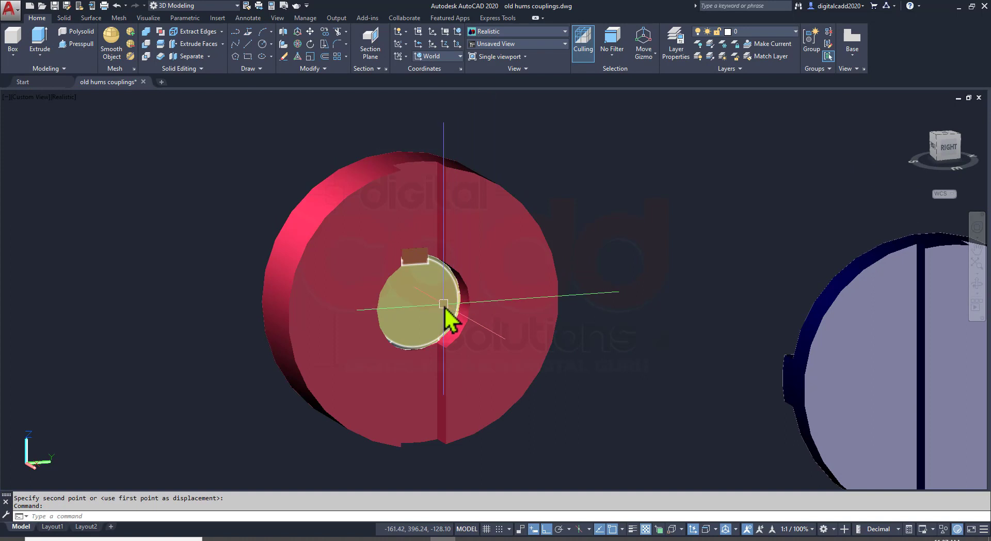
{"action": "left_click", "coordinate": [420, 255]}
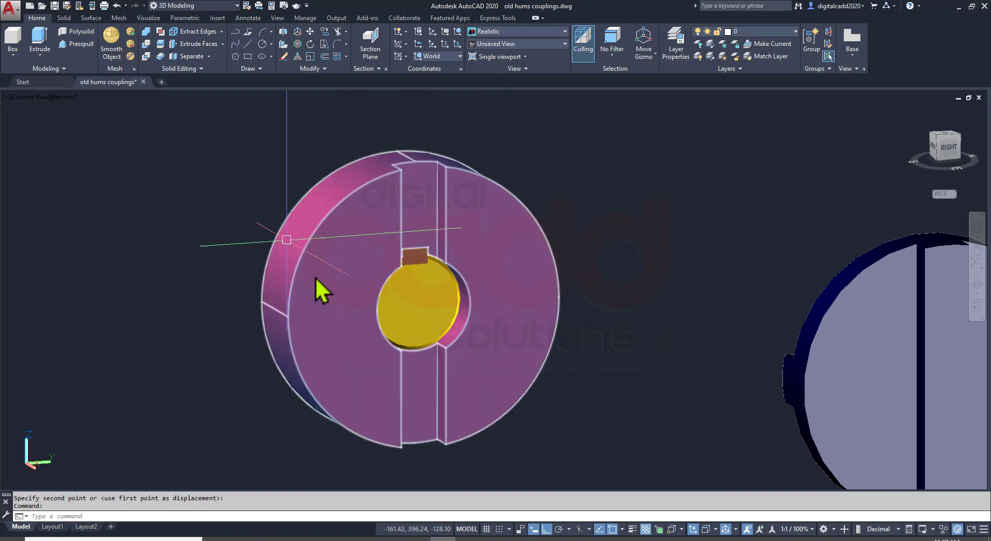
{"action": "scroll", "coordinate": [314, 277], "scroll_direction": "down", "scroll_amount": 5}
{"action": "mouse_move", "coordinate": [343, 265]}
{"action": "middle_mouse_down", "text": "shift"}
{"action": "mouse_move", "coordinate": [441, 338]}
{"action": "mouse_move", "coordinate": [299, 176]}
{"action": "middle_mouse_up", "text": "shift"}
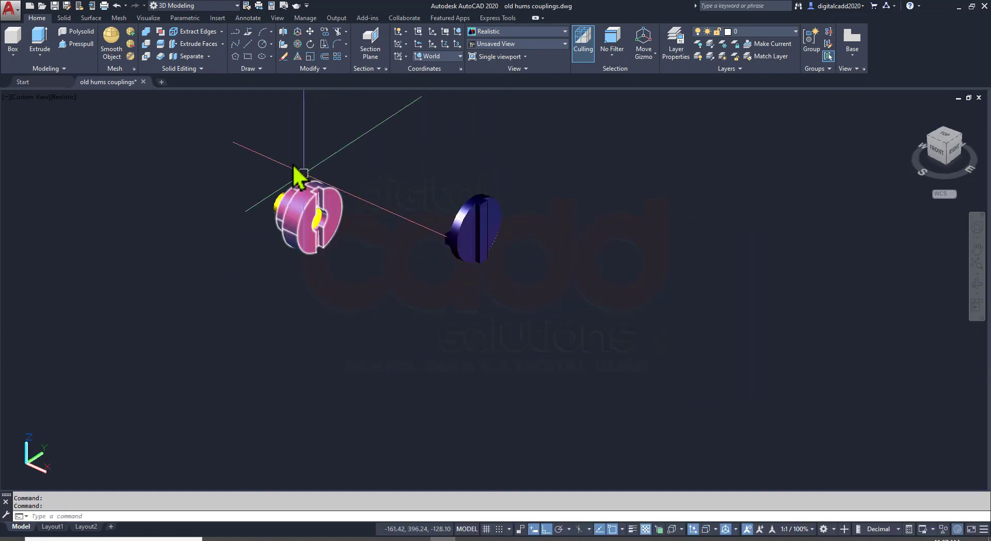
Copy the red flange with its shaft to a spot lower right
{"action": "scroll", "coordinate": [294, 167], "scroll_direction": "up", "scroll_amount": 3}
{"action": "left_click", "coordinate": [416, 144]}
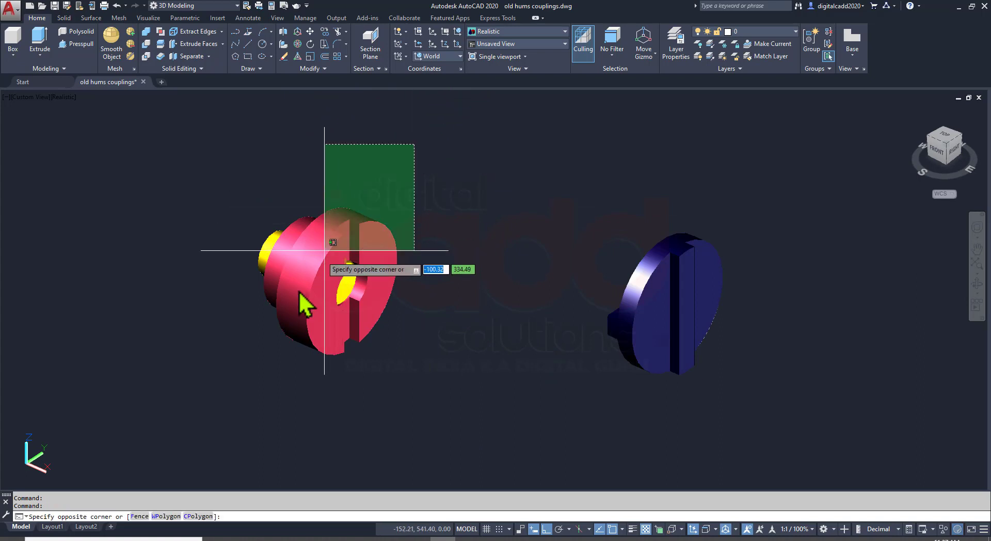
{"action": "left_click", "coordinate": [234, 339]}
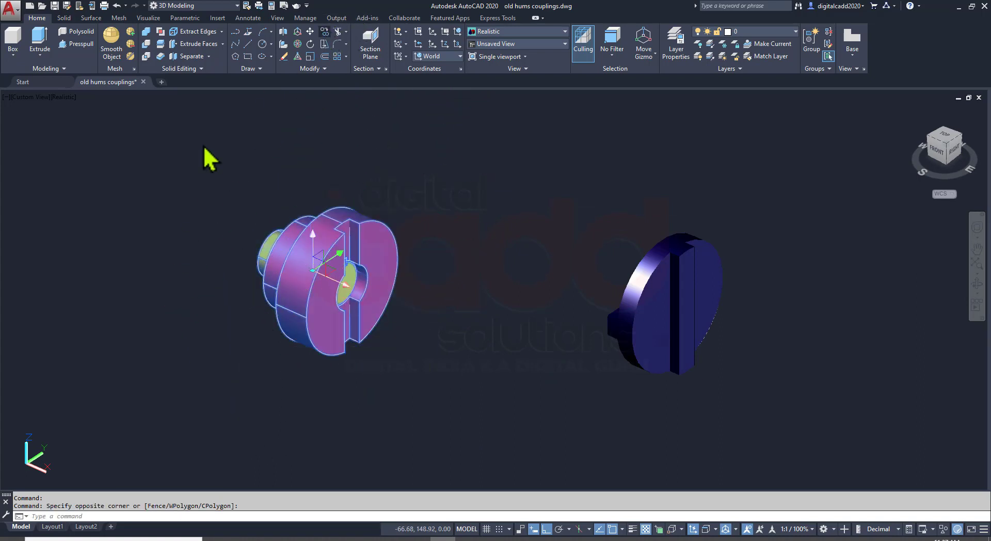
{"action": "type", "text": "co"}
{"action": "key", "text": "Return"}
{"action": "scroll", "coordinate": [294, 271], "scroll_direction": "down", "scroll_amount": 2}
{"action": "left_click", "coordinate": [283, 261]}
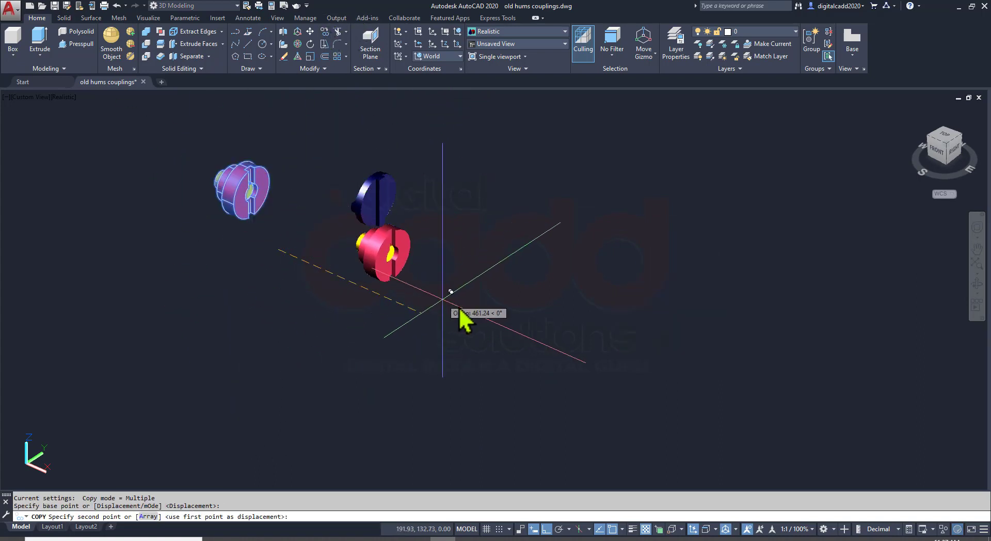
{"action": "left_click", "coordinate": [472, 323]}
{"action": "key", "text": "Return"}
{"action": "scroll", "coordinate": [371, 223], "scroll_direction": "up", "scroll_amount": 1}
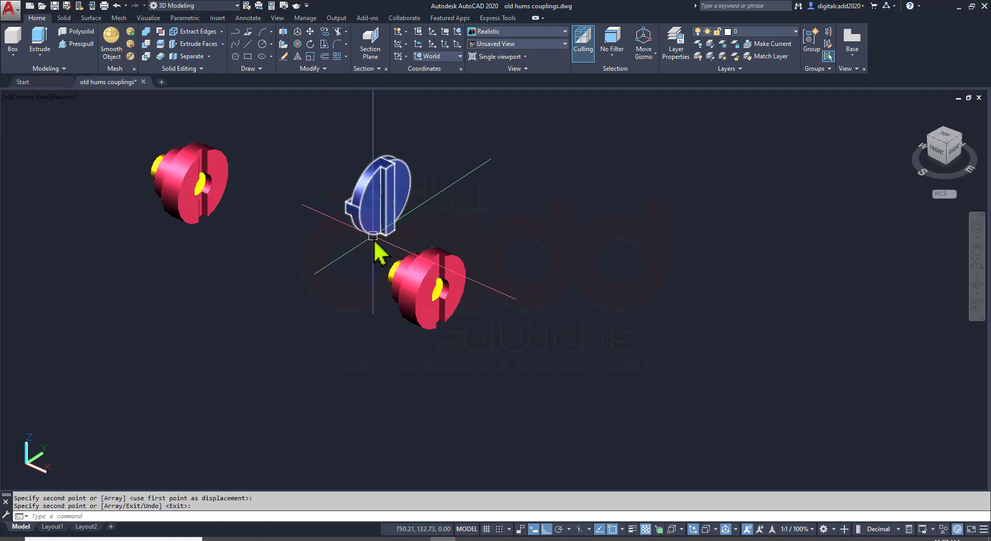
{"action": "key", "text": "Return"}
Start a 3D rotation of the blue flange about the X axis, then cancel it
{"action": "scroll", "coordinate": [453, 325], "scroll_direction": "up", "scroll_amount": 2}
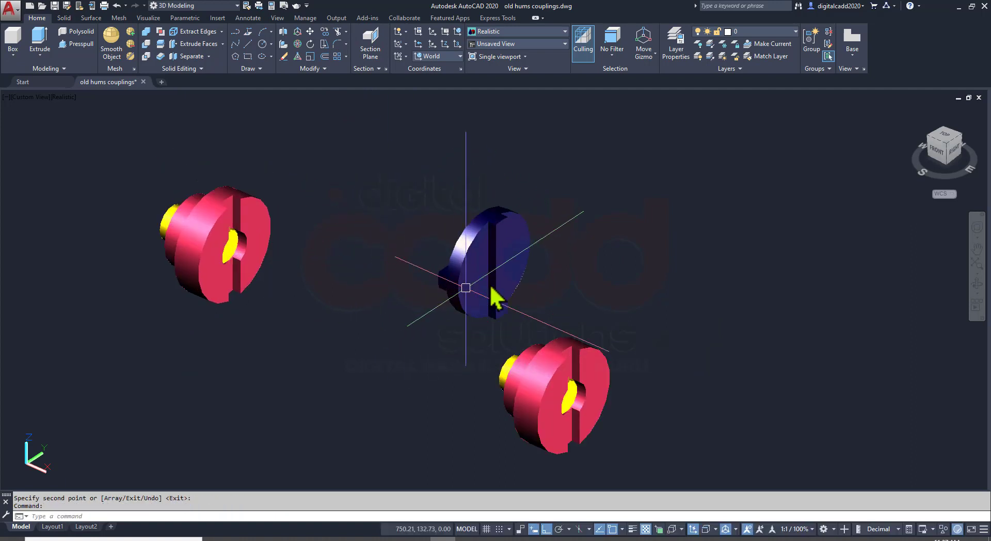
{"action": "scroll", "coordinate": [498, 274], "scroll_direction": "up", "scroll_amount": 2}
{"action": "left_click", "coordinate": [490, 254]}
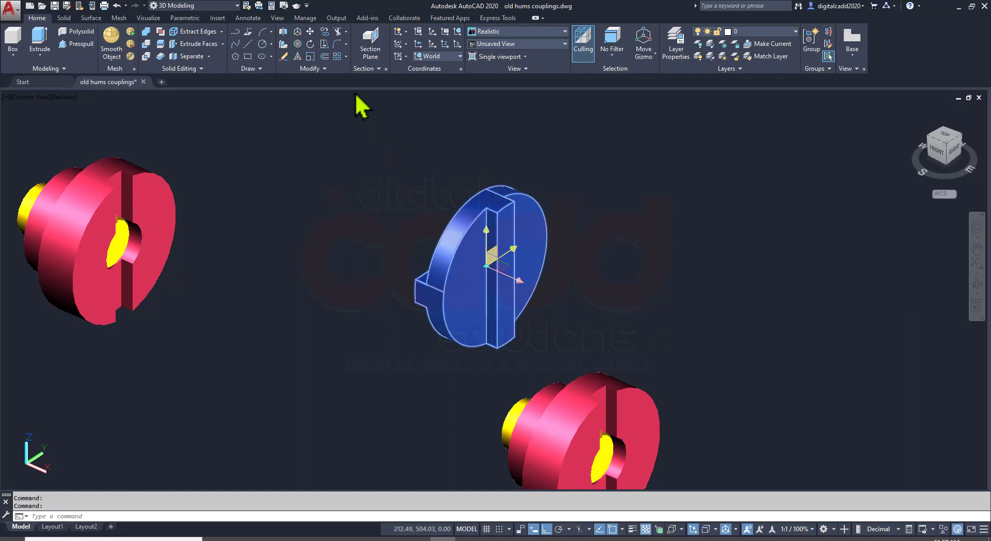
{"action": "left_click", "coordinate": [298, 45]}
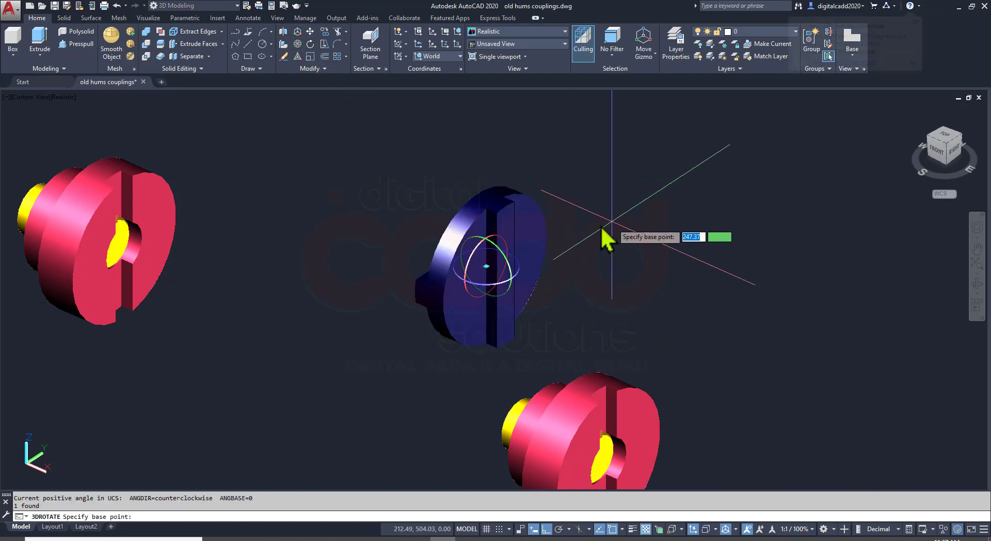
{"action": "left_click", "coordinate": [487, 266]}
{"action": "left_click", "coordinate": [512, 253]}
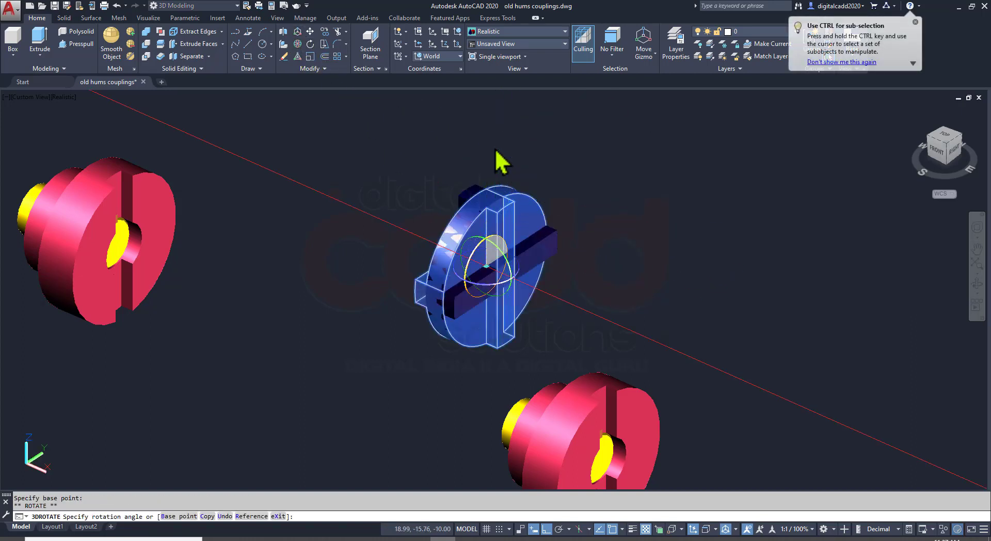
{"action": "key", "text": "Escape"}
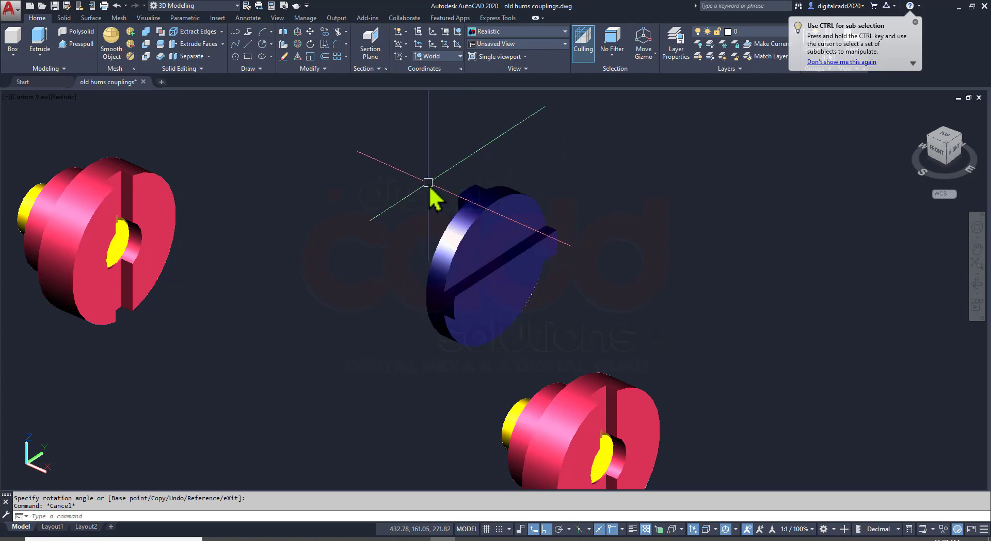
Move the blue disc by its corner flush against the red flange's face
{"action": "left_click", "coordinate": [463, 197]}
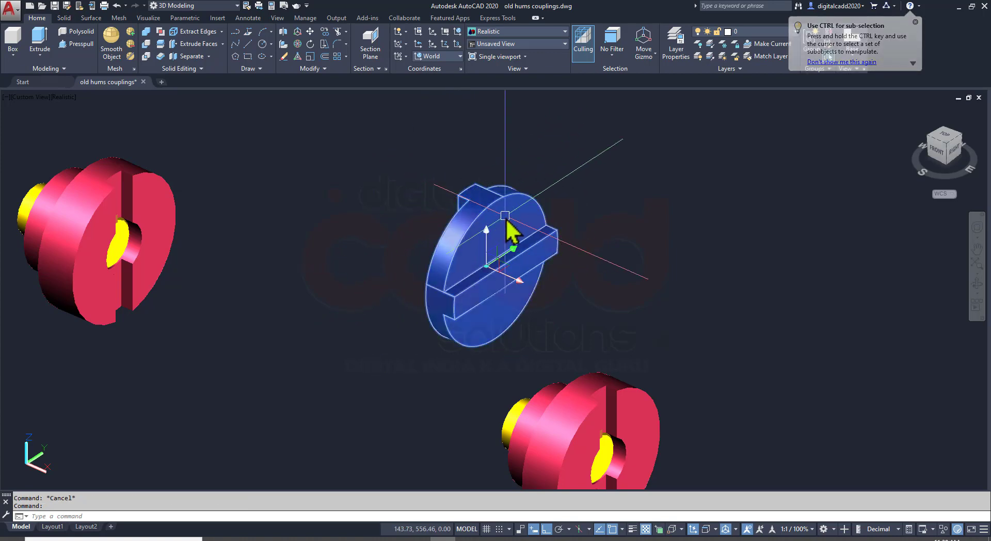
{"action": "type", "text": "m"}
{"action": "key", "text": "Return"}
{"action": "scroll", "coordinate": [467, 196], "scroll_direction": "up", "scroll_amount": 3}
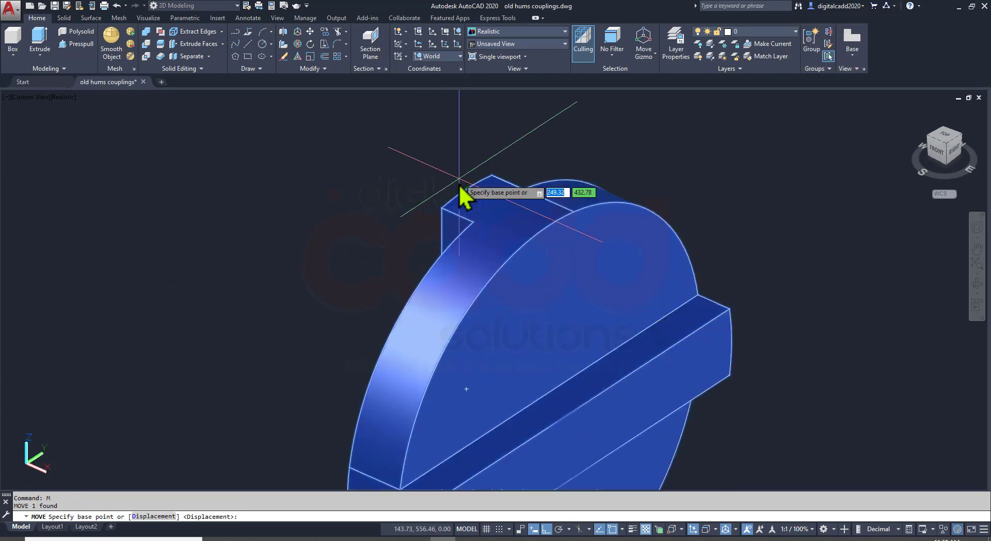
{"action": "scroll", "coordinate": [467, 196], "scroll_direction": "up", "scroll_amount": 3}
{"action": "scroll", "coordinate": [494, 268], "scroll_direction": "down", "scroll_amount": 3}
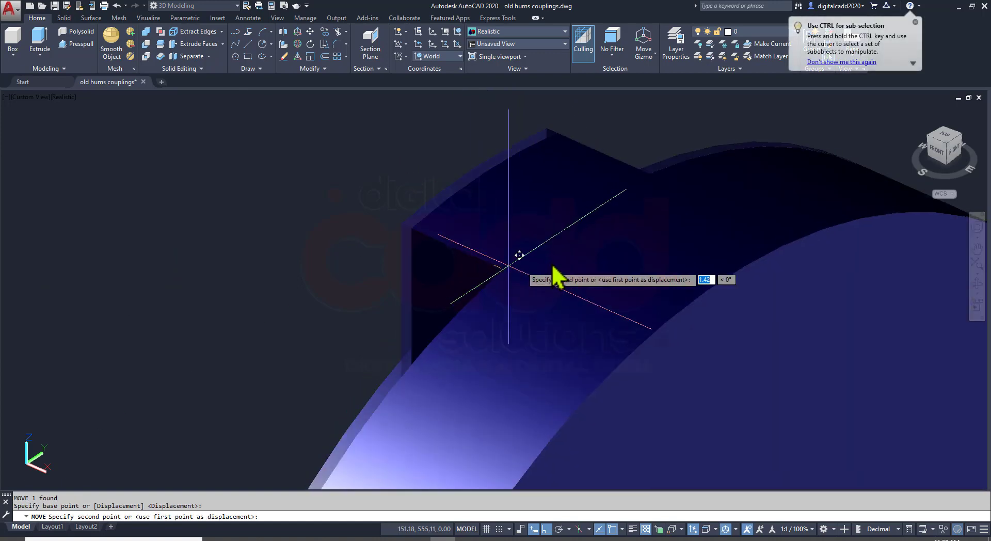
{"action": "scroll", "coordinate": [553, 276], "scroll_direction": "down", "scroll_amount": 3}
{"action": "scroll", "coordinate": [547, 261], "scroll_direction": "down", "scroll_amount": 2}
{"action": "left_click", "coordinate": [534, 266]}
{"action": "scroll", "coordinate": [118, 255], "scroll_direction": "up", "scroll_amount": 3}
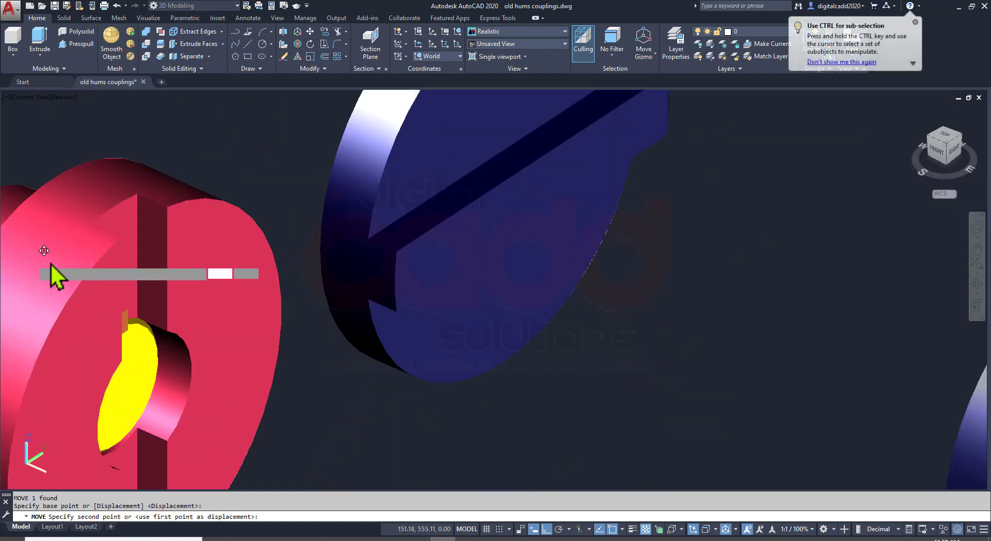
{"action": "scroll", "coordinate": [129, 253], "scroll_direction": "up", "scroll_amount": 3}
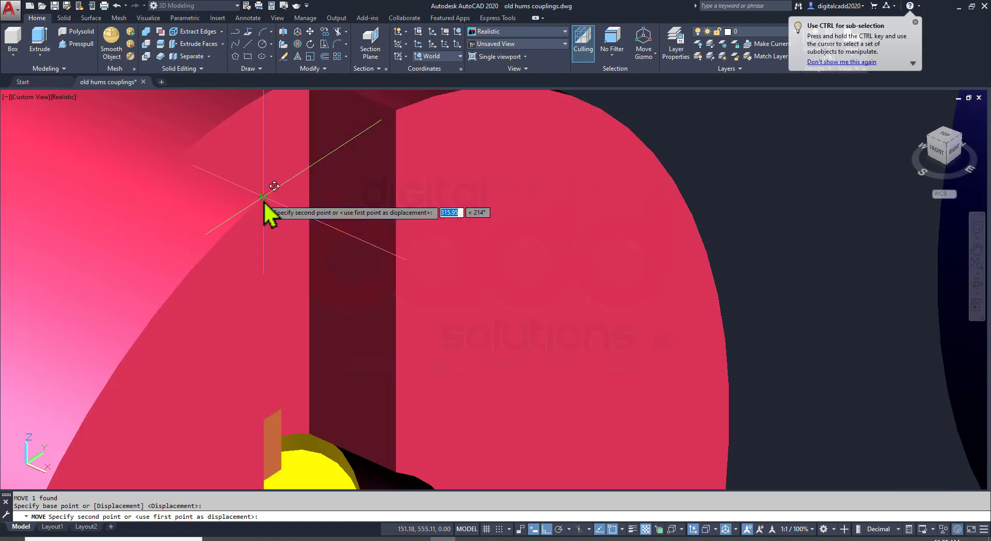
{"action": "left_click", "coordinate": [261, 204]}
Orbit to a front view and shift the view left to check the fit
{"action": "scroll", "coordinate": [416, 251], "scroll_direction": "down", "scroll_amount": 3}
{"action": "scroll", "coordinate": [417, 253], "scroll_direction": "down", "scroll_amount": 2}
{"action": "mouse_move", "coordinate": [415, 254]}
{"action": "middle_mouse_down", "text": "shift"}
{"action": "mouse_move", "coordinate": [416, 365]}
{"action": "mouse_move", "coordinate": [420, 337]}
{"action": "mouse_move", "coordinate": [513, 232]}
{"action": "mouse_move", "coordinate": [467, 259]}
{"action": "mouse_move", "coordinate": [347, 257]}
{"action": "mouse_move", "coordinate": [382, 206]}
{"action": "mouse_move", "coordinate": [380, 287]}
{"action": "mouse_move", "coordinate": [422, 285]}
{"action": "middle_mouse_up", "text": "shift"}
{"action": "left_click", "coordinate": [376, 266]}
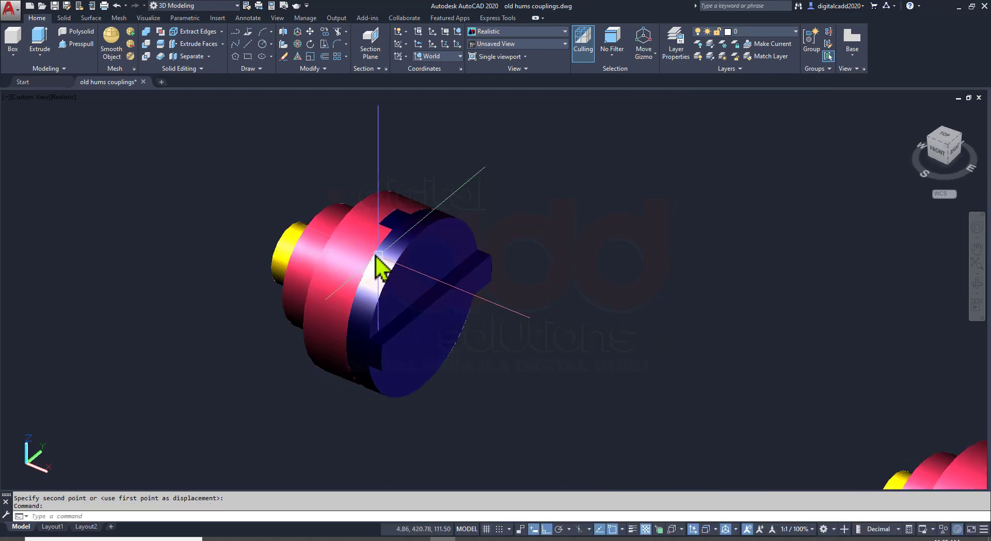
{"action": "scroll", "coordinate": [385, 277], "scroll_direction": "down", "scroll_amount": 4}
{"action": "scroll", "coordinate": [599, 403], "scroll_direction": "up", "scroll_amount": 2}
{"action": "scroll", "coordinate": [632, 377], "scroll_direction": "up", "scroll_amount": 1}
{"action": "middle_click_drag", "start_coordinate": [640, 356], "coordinate": [542, 355]}
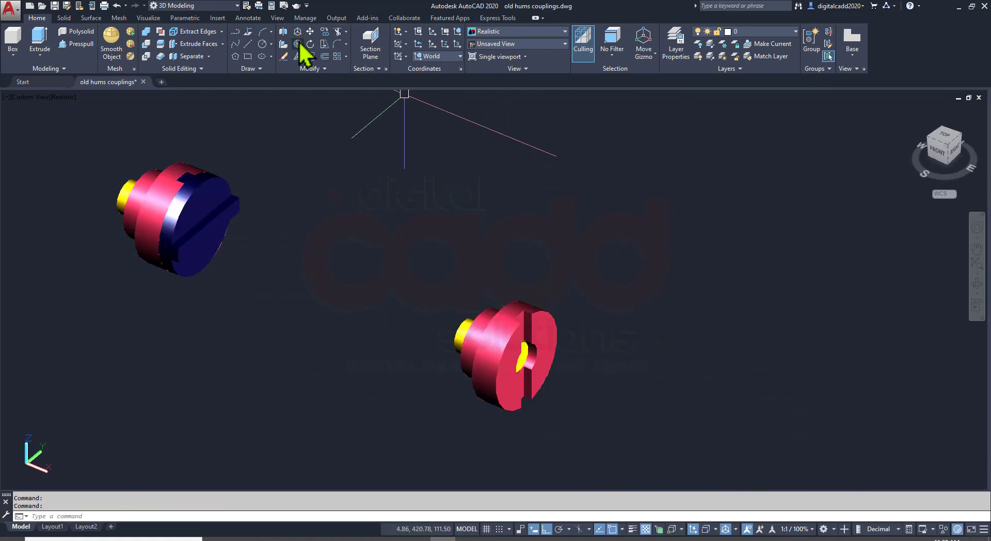
Rotate the right flange, shaft and key 180° with 3DROTATE so they face the other way
{"action": "left_click", "coordinate": [413, 456]}
{"action": "key", "text": "Return"}
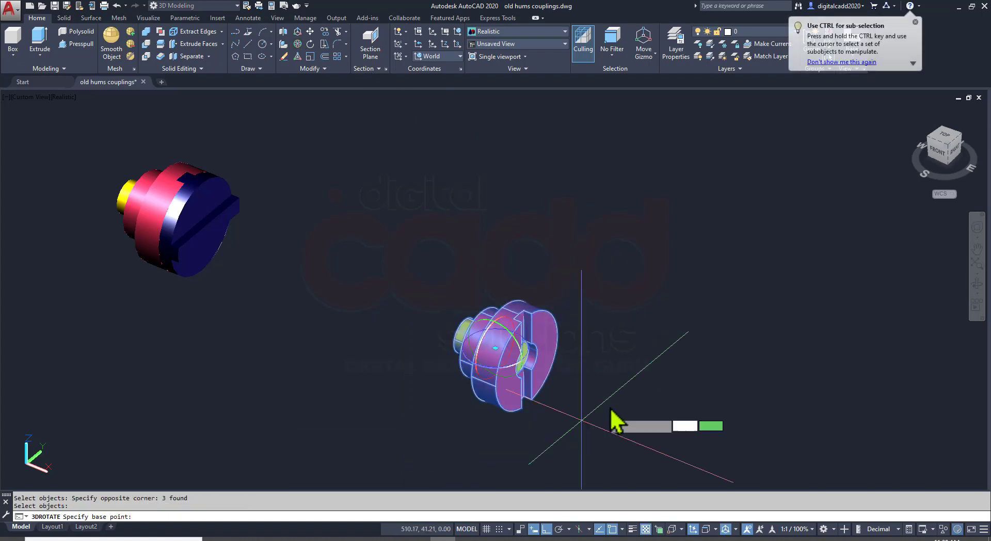
{"action": "left_click", "coordinate": [529, 349]}
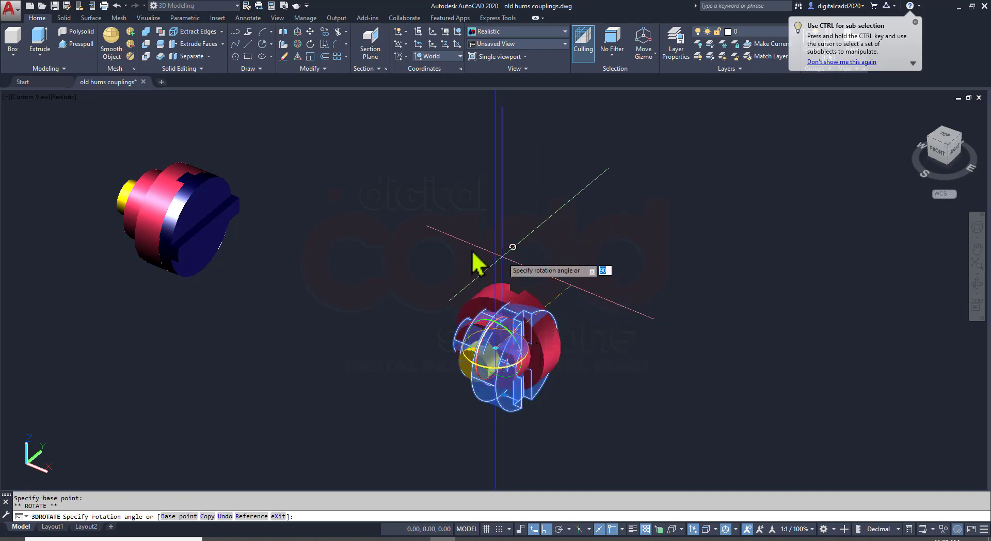
{"action": "left_click", "coordinate": [518, 267]}
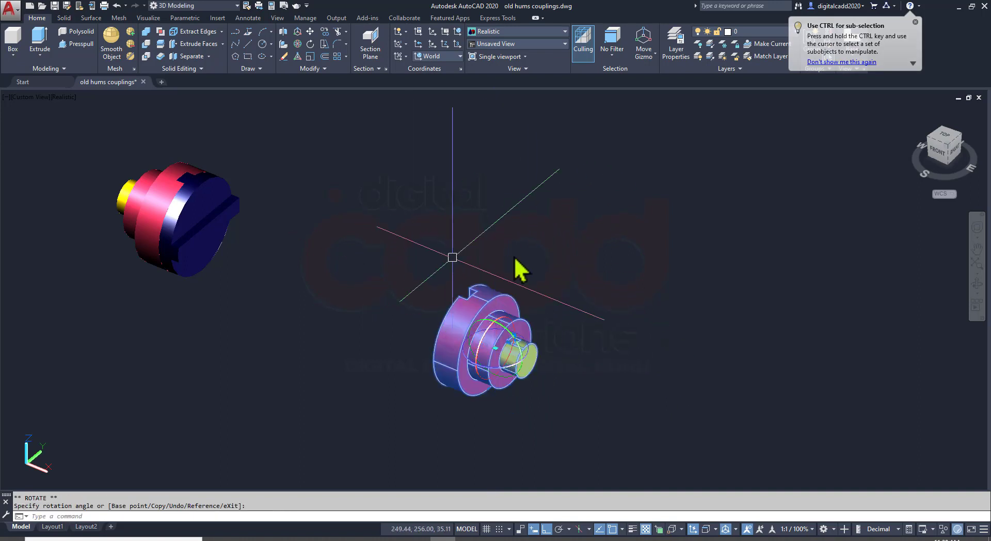
{"action": "left_click", "coordinate": [513, 328]}
{"action": "key", "text": "Escape"}
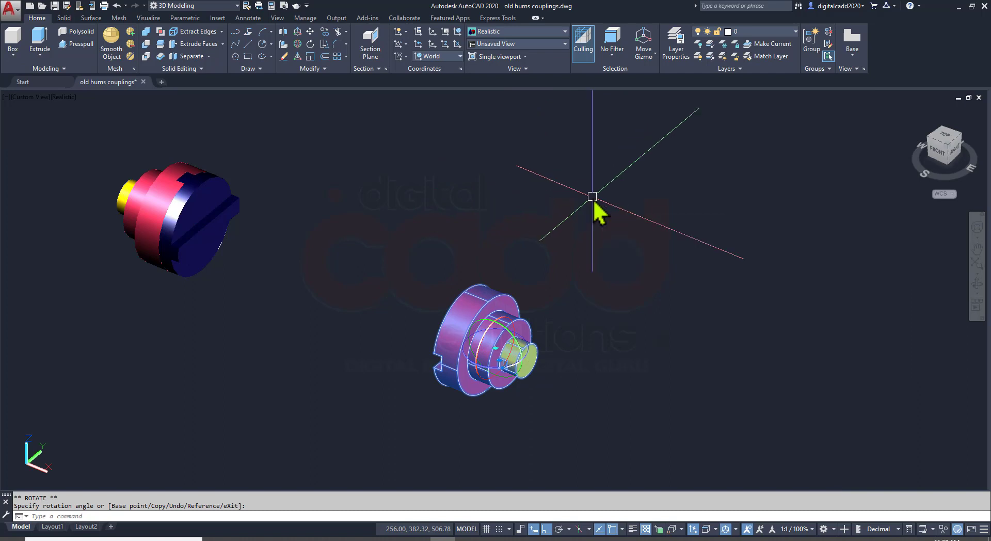
Move the flange assembly from its outer edge onto the blue disc using an END snap
{"action": "type", "text": "m"}
{"action": "key", "text": "Return"}
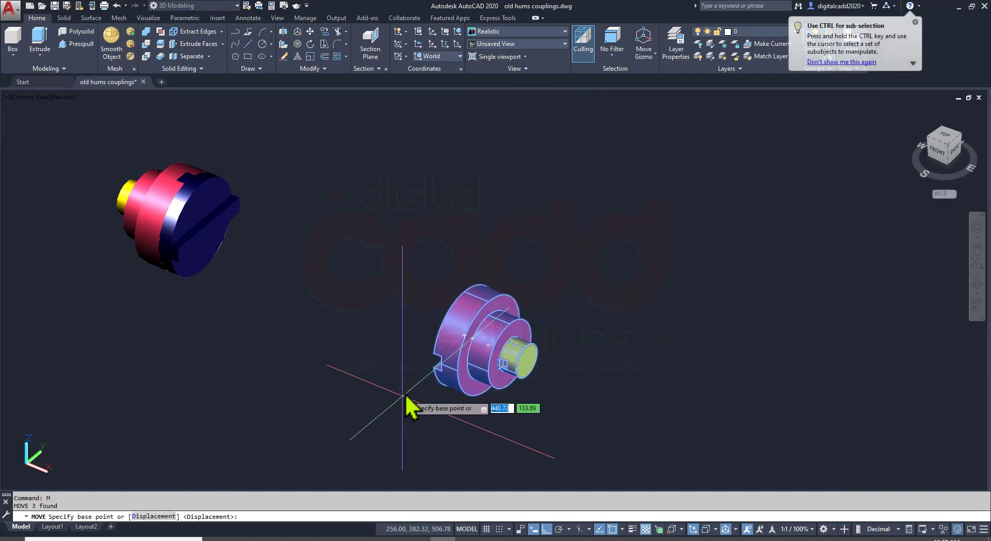
{"action": "scroll", "coordinate": [413, 363], "scroll_direction": "up", "scroll_amount": 5}
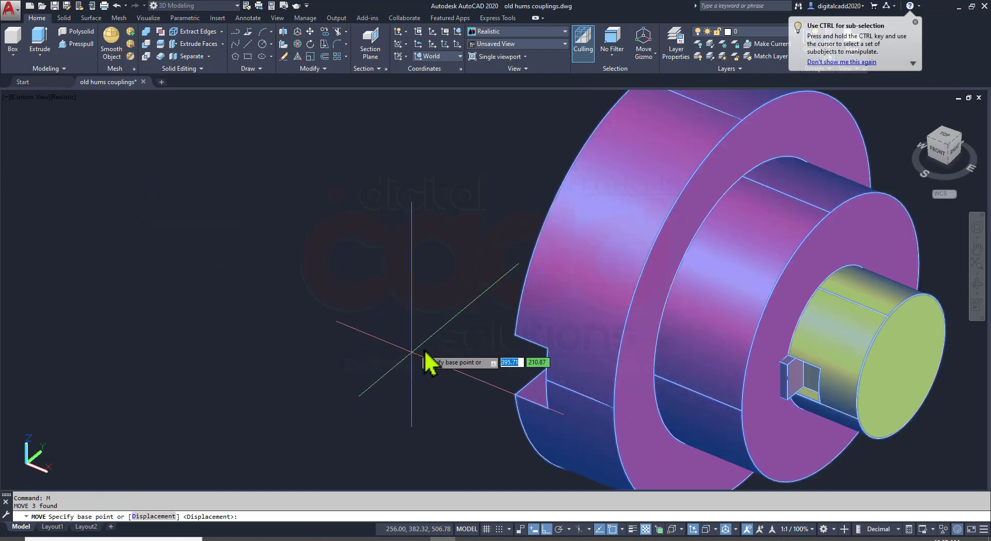
{"action": "left_click", "coordinate": [515, 335]}
{"action": "scroll", "coordinate": [514, 345], "scroll_direction": "down", "scroll_amount": 4}
{"action": "scroll", "coordinate": [512, 356], "scroll_direction": "down", "scroll_amount": 3}
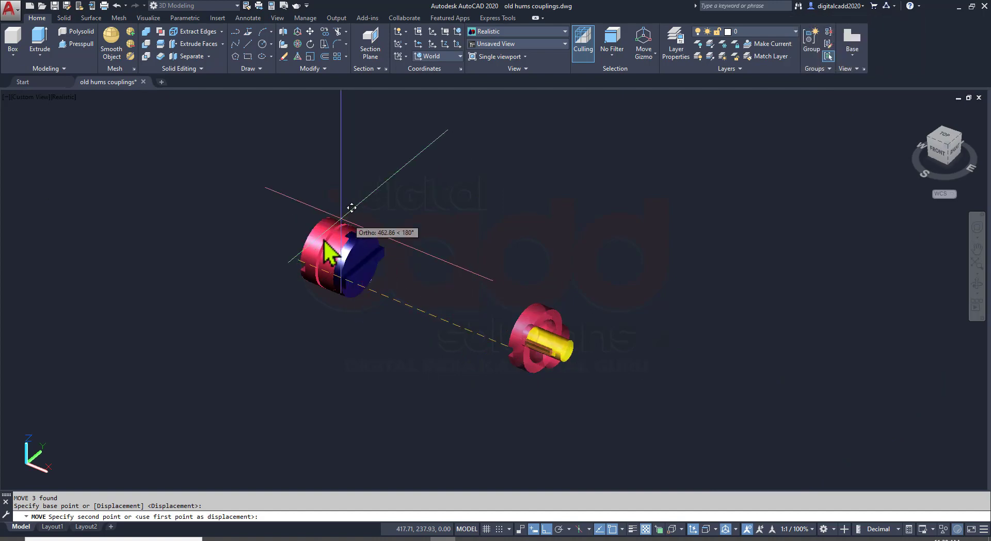
{"action": "scroll", "coordinate": [341, 279], "scroll_direction": "up", "scroll_amount": 2}
{"action": "scroll", "coordinate": [413, 372], "scroll_direction": "up", "scroll_amount": 2}
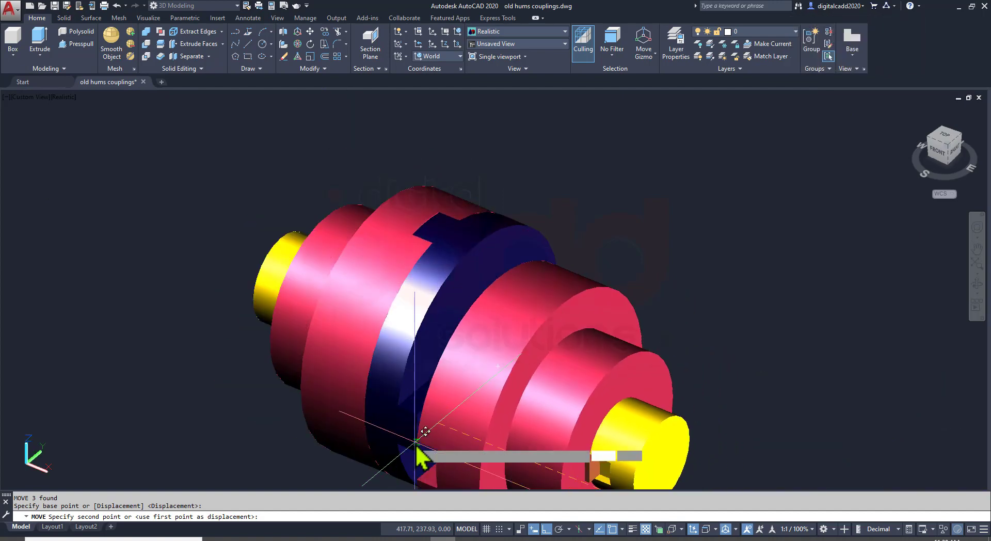
{"action": "scroll", "coordinate": [413, 444], "scroll_direction": "up", "scroll_amount": 2}
{"action": "scroll", "coordinate": [393, 356], "scroll_direction": "up", "scroll_amount": 3}
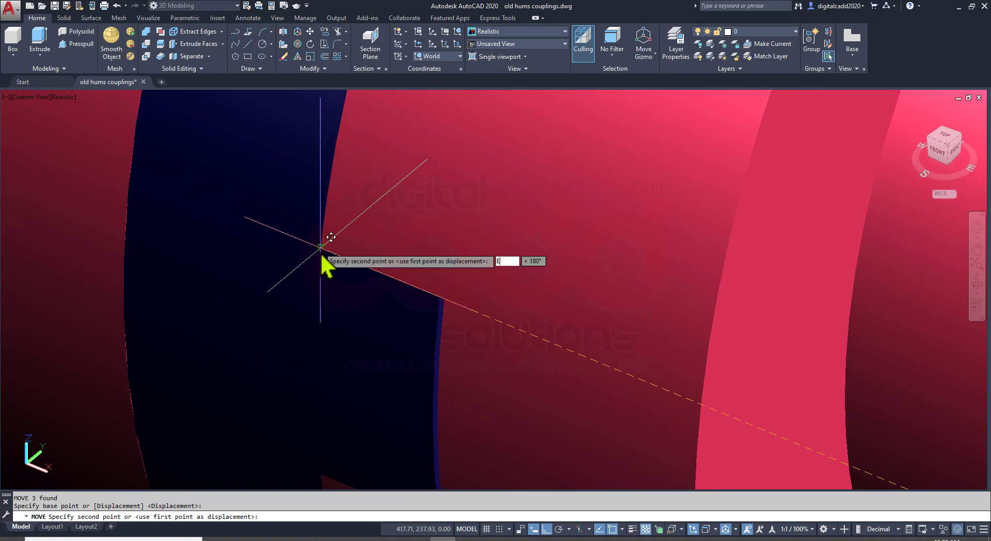
{"action": "type", "text": "END"}
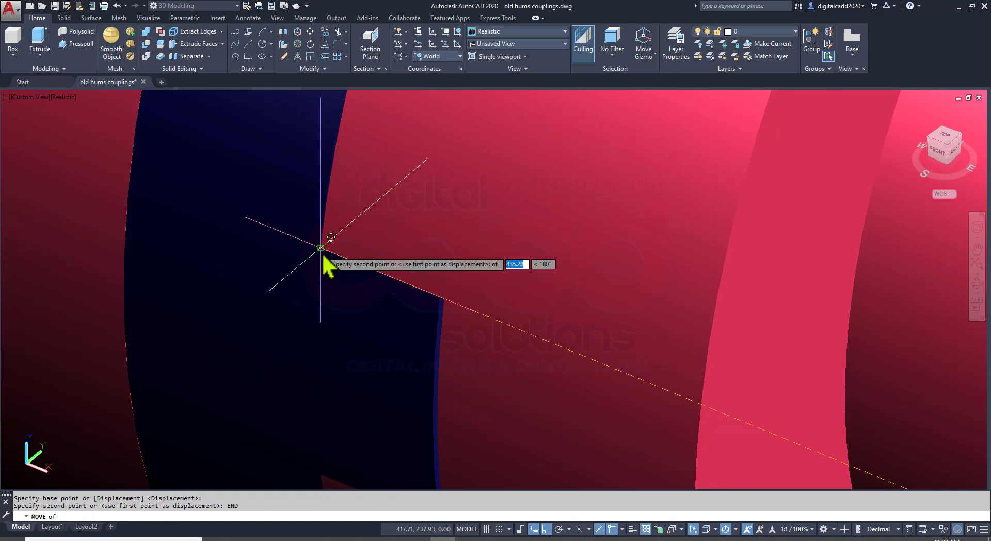
{"action": "key", "text": "Return"}
{"action": "left_click", "coordinate": [324, 261]}
{"action": "scroll", "coordinate": [351, 273], "scroll_direction": "down", "scroll_amount": 3}
{"action": "scroll", "coordinate": [367, 286], "scroll_direction": "down", "scroll_amount": 4}
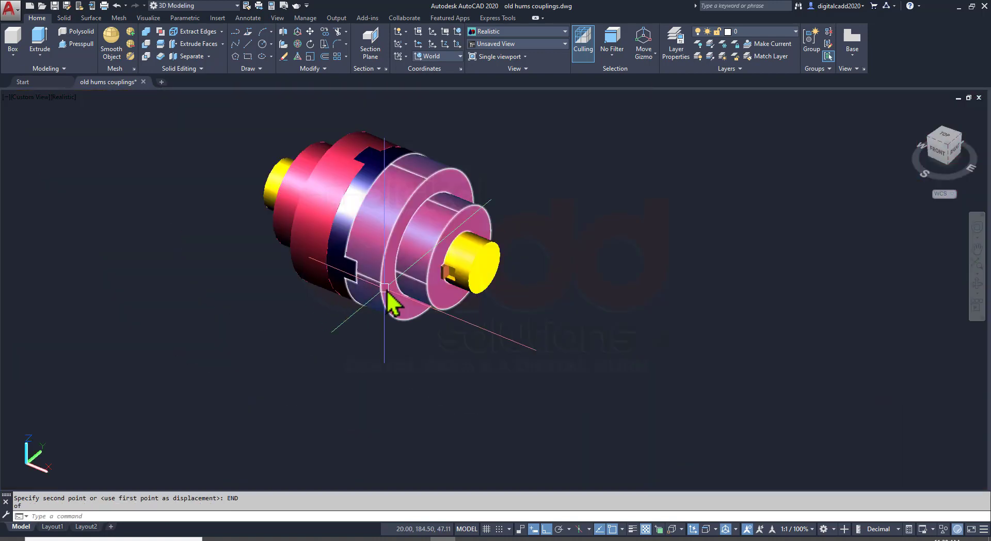
{"action": "mouse_move", "coordinate": [388, 302]}
{"action": "middle_mouse_down", "text": "shift"}
{"action": "mouse_move", "coordinate": [469, 269]}
{"action": "mouse_move", "coordinate": [532, 199]}
{"action": "mouse_move", "coordinate": [373, 278]}
{"action": "mouse_move", "coordinate": [247, 274]}
{"action": "mouse_move", "coordinate": [186, 305]}
{"action": "mouse_move", "coordinate": [376, 338]}
{"action": "mouse_move", "coordinate": [420, 299]}
{"action": "mouse_move", "coordinate": [398, 303]}
{"action": "mouse_move", "coordinate": [486, 265]}
{"action": "mouse_move", "coordinate": [442, 343]}
{"action": "mouse_move", "coordinate": [418, 302]}
{"action": "mouse_move", "coordinate": [498, 217]}
{"action": "mouse_move", "coordinate": [386, 323]}
{"action": "mouse_move", "coordinate": [371, 324]}
{"action": "middle_mouse_up", "text": "shift"}
Save the drawing, then copy the whole assembled coupling to the lower right
{"action": "key", "text": "ctrl+s"}
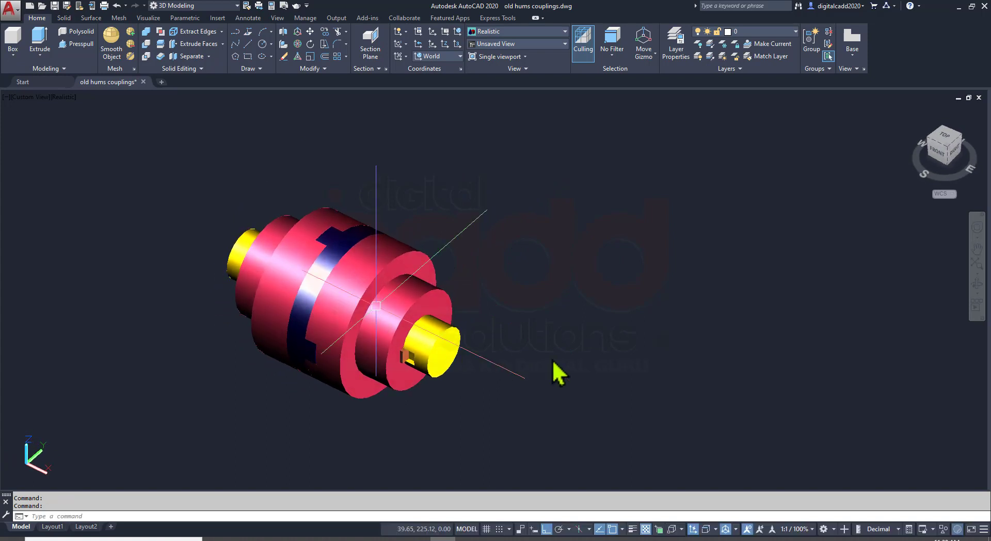
{"action": "middle_click_drag", "start_coordinate": [559, 373], "coordinate": [452, 297]}
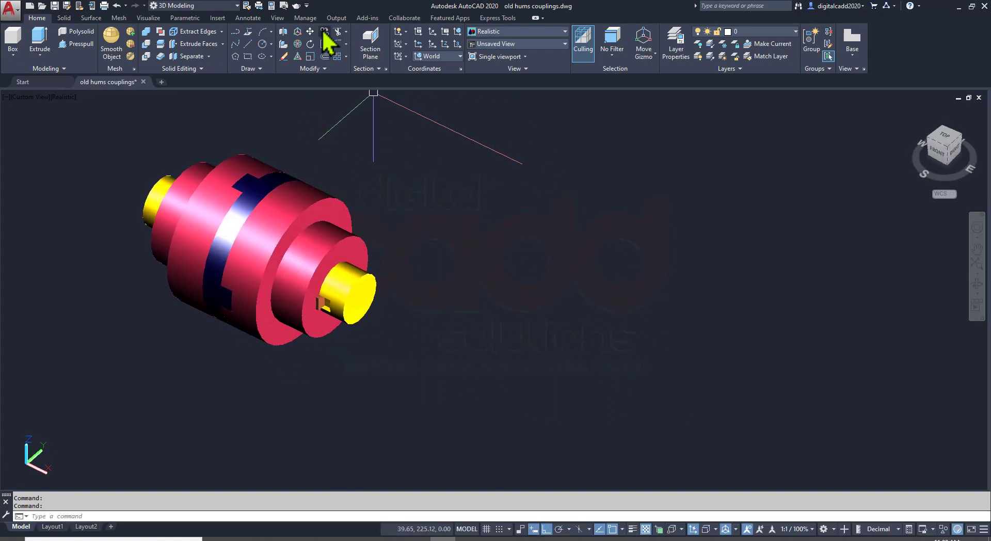
{"action": "left_click", "coordinate": [96, 128]}
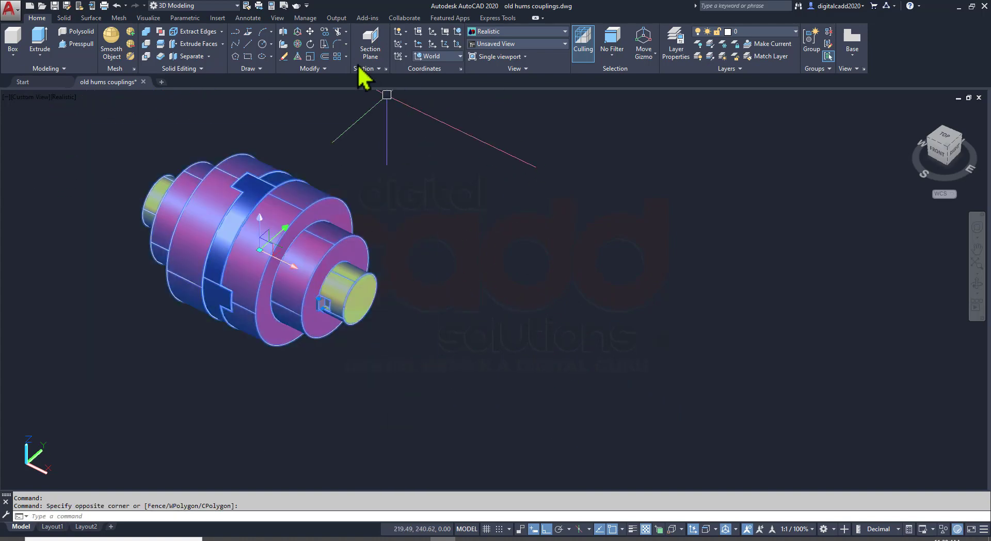
{"action": "left_click", "coordinate": [324, 34]}
{"action": "left_click", "coordinate": [323, 147]}
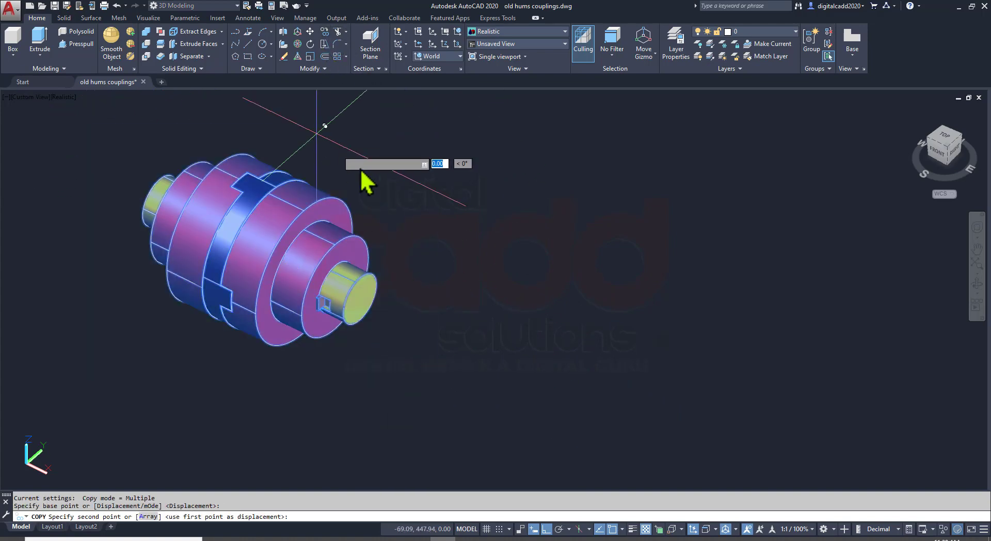
{"action": "left_click", "coordinate": [643, 310]}
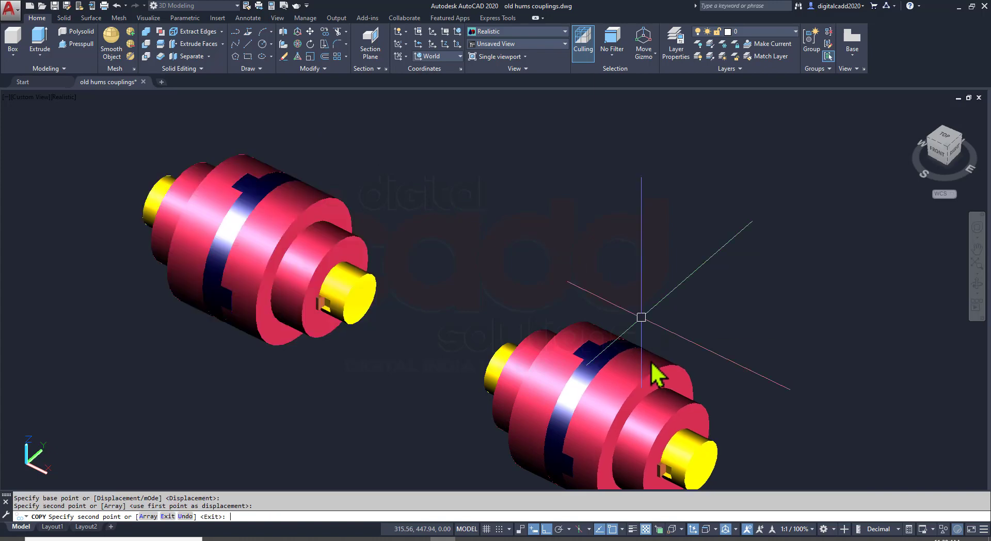
{"action": "middle_click_drag", "start_coordinate": [549, 369], "coordinate": [445, 306]}
{"action": "key", "text": "Escape"}
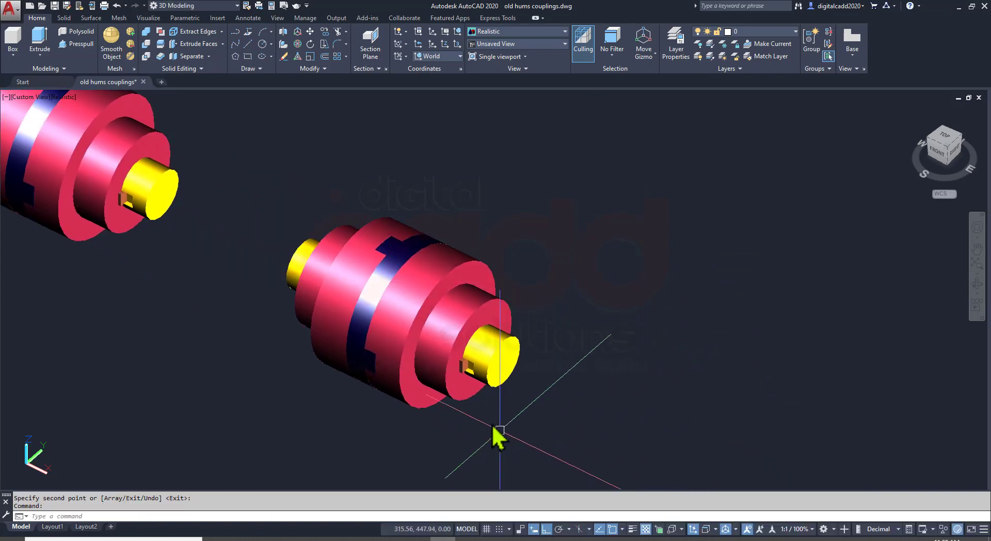
Move the right flange, shaft and key away from the blue disc
{"action": "scroll", "coordinate": [500, 430], "scroll_direction": "up", "scroll_amount": 2}
{"action": "left_click", "coordinate": [567, 285]}
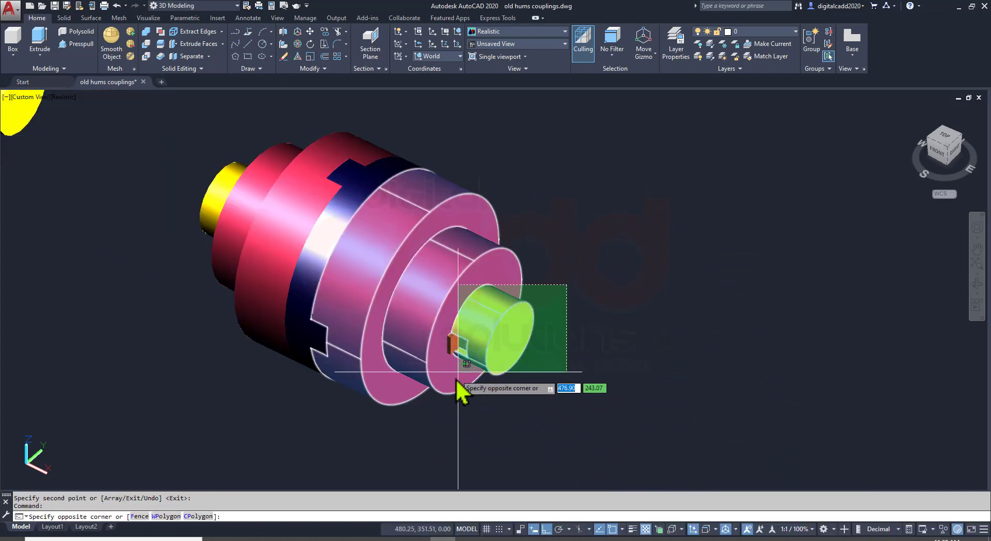
{"action": "left_click", "coordinate": [453, 387]}
{"action": "type", "text": "m"}
{"action": "key", "text": "Return"}
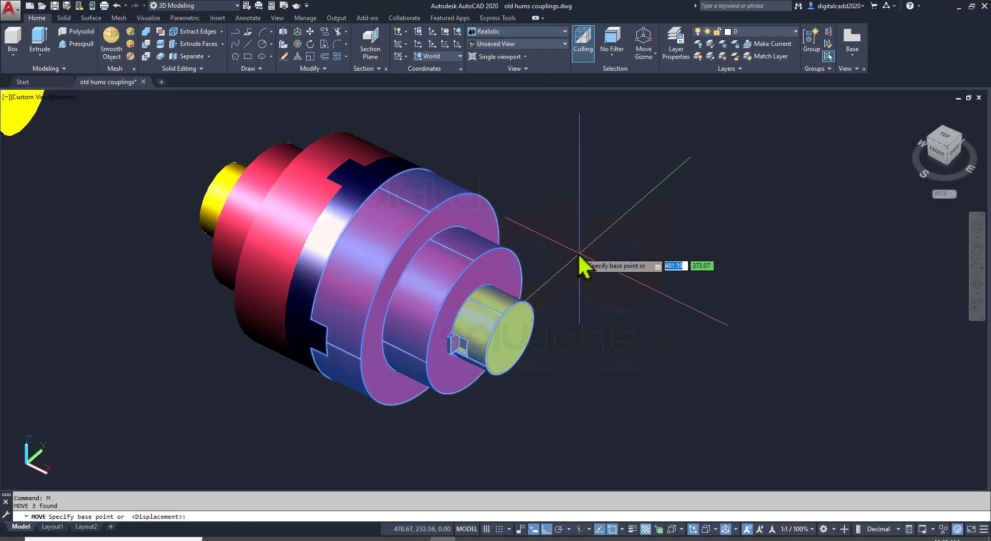
{"action": "left_click", "coordinate": [581, 264]}
{"action": "left_click", "coordinate": [630, 275]}
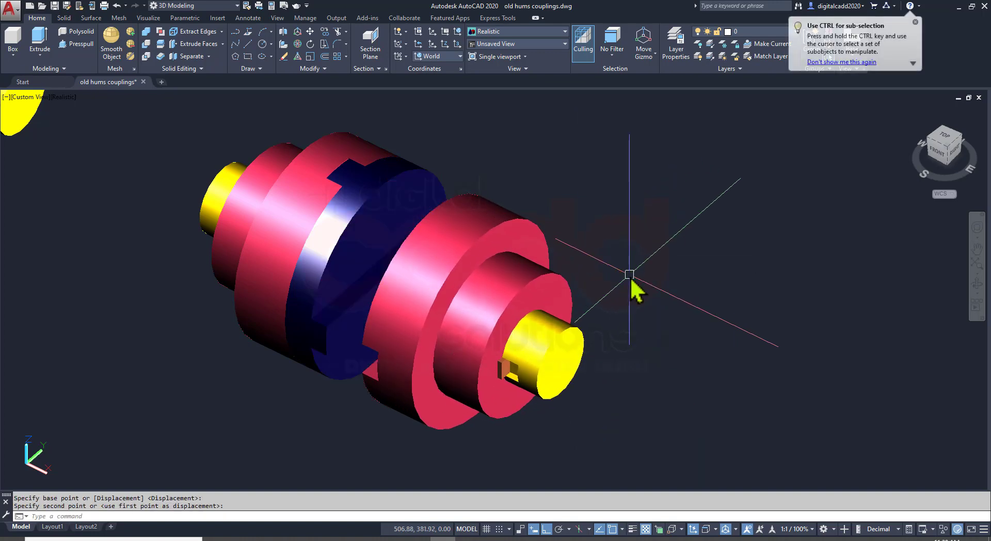
Slide the yellow shaft out along its axis in two moves until it clears the key
{"action": "scroll", "coordinate": [471, 332], "scroll_direction": "up", "scroll_amount": 3}
{"action": "scroll", "coordinate": [475, 332], "scroll_direction": "up", "scroll_amount": 2}
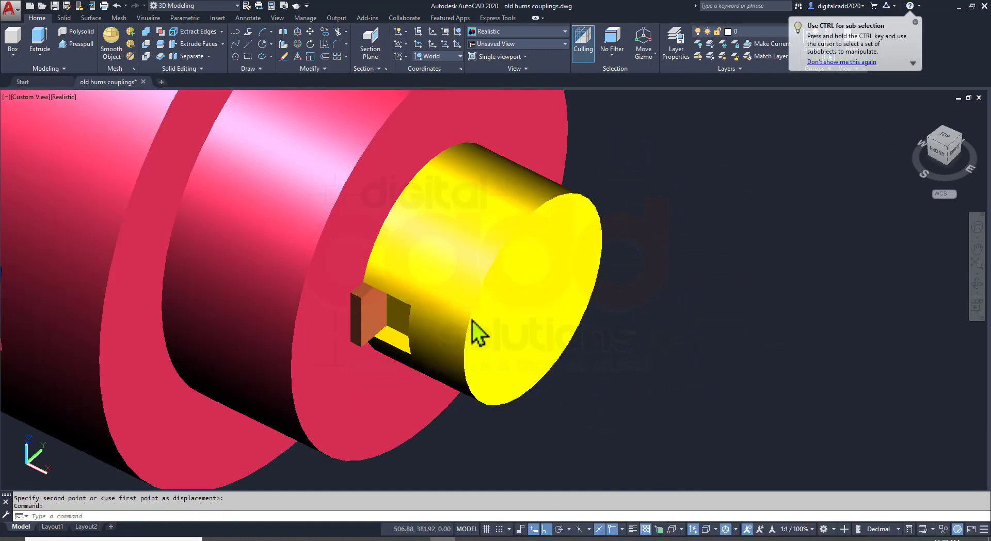
{"action": "left_click", "coordinate": [410, 323]}
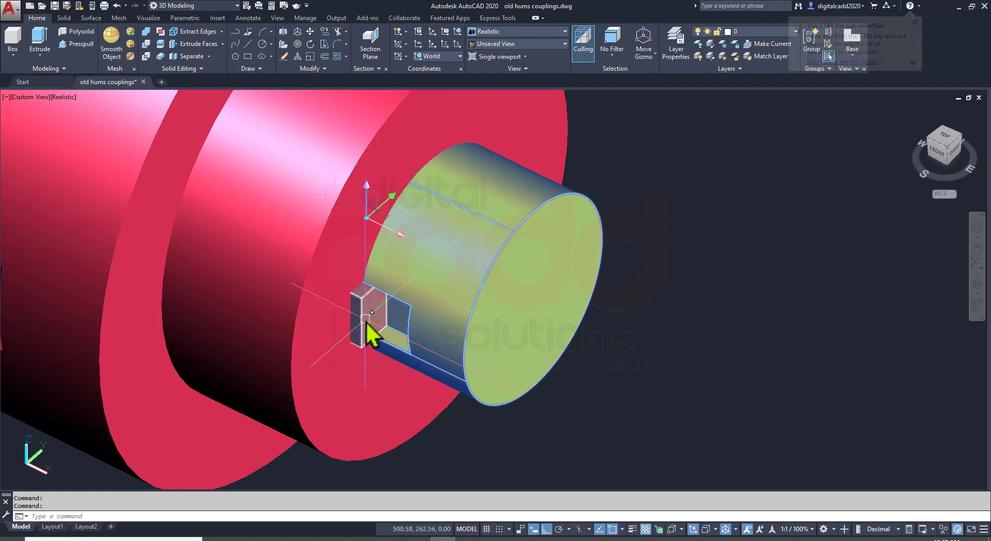
{"action": "scroll", "coordinate": [408, 263], "scroll_direction": "down", "scroll_amount": 5}
{"action": "key", "text": "Return"}
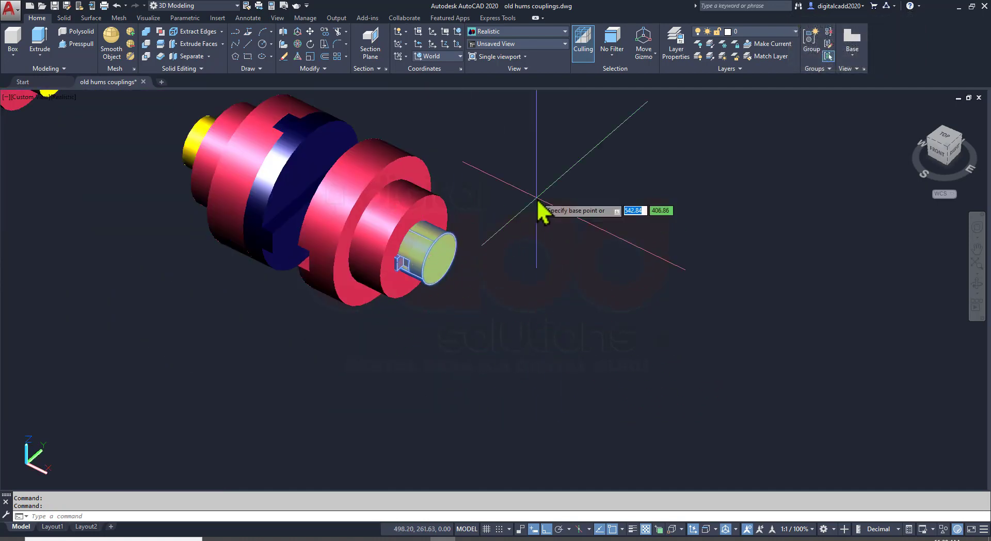
{"action": "left_click", "coordinate": [538, 199]}
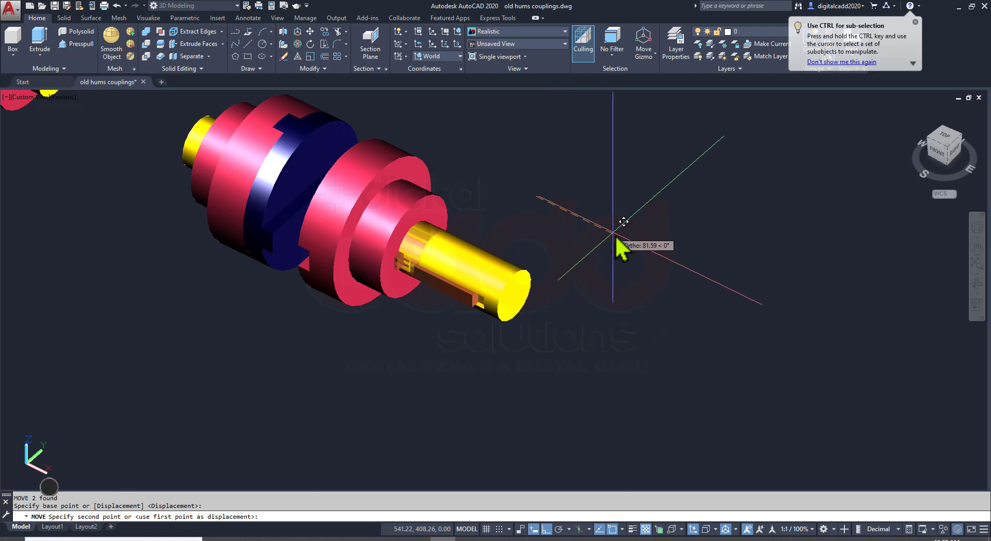
{"action": "left_click", "coordinate": [599, 227]}
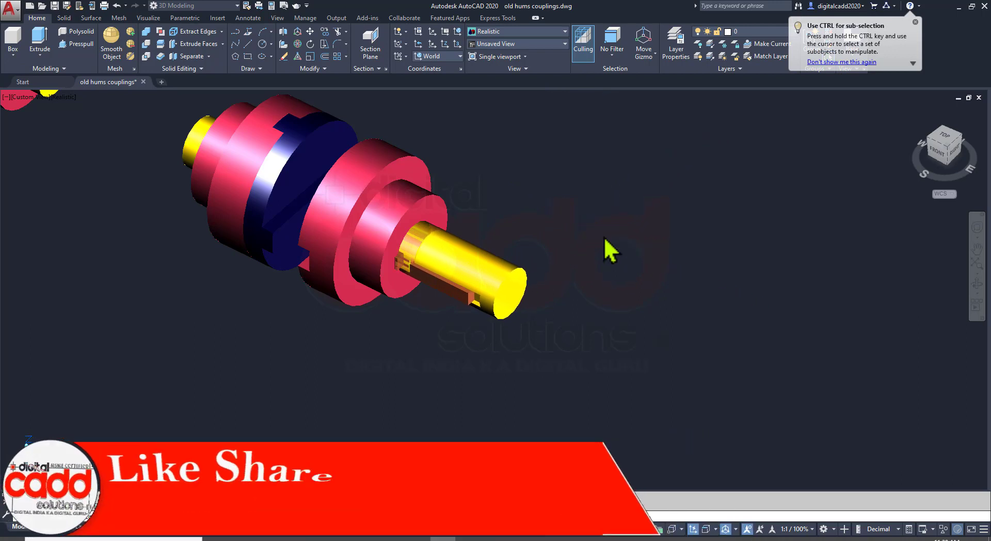
{"action": "left_click", "coordinate": [521, 302]}
{"action": "key", "text": "Return"}
{"action": "left_click", "coordinate": [586, 205]}
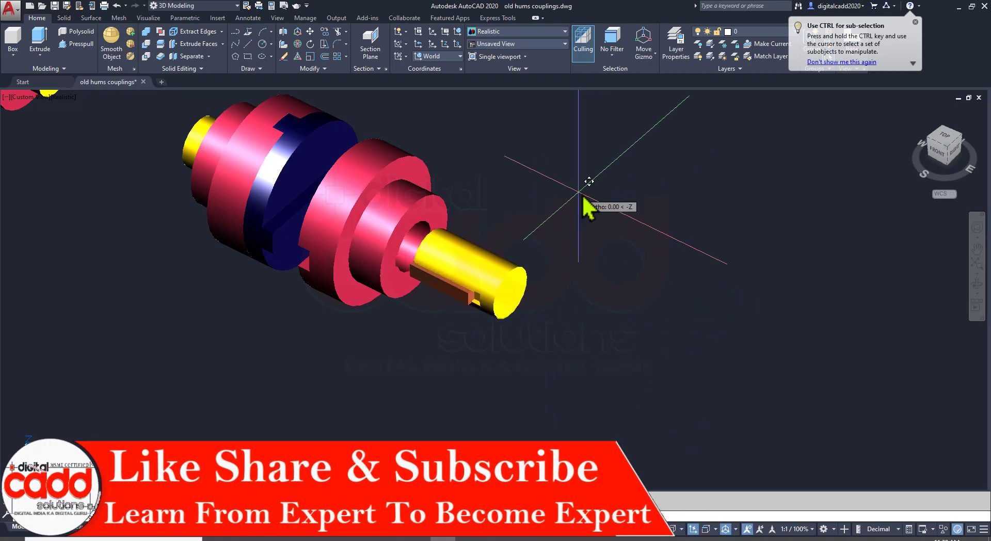
{"action": "left_click", "coordinate": [650, 238]}
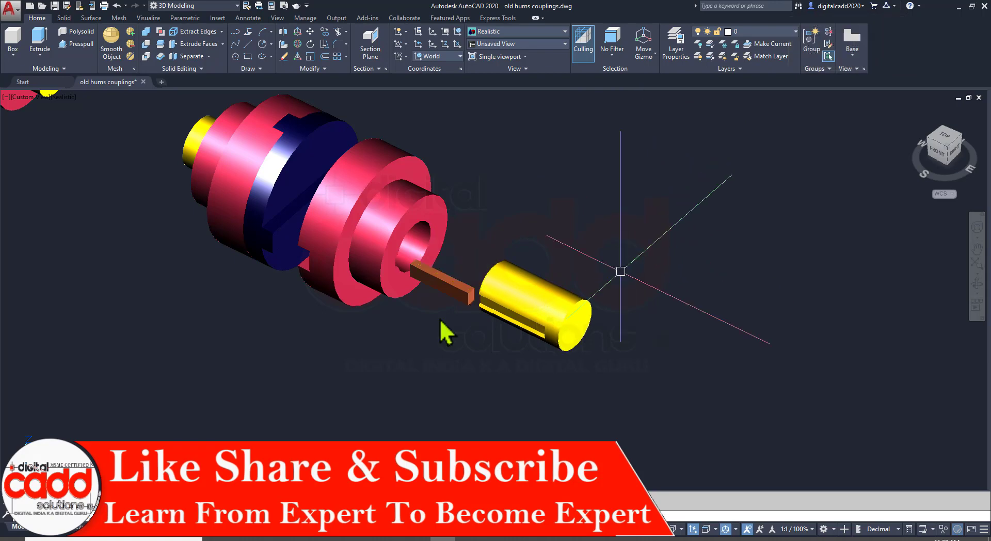
Bring both couplings into view and begin a selection window across the left coupling
{"action": "middle_click_drag", "start_coordinate": [442, 332], "coordinate": [557, 412]}
{"action": "scroll", "coordinate": [361, 336], "scroll_direction": "down", "scroll_amount": 2}
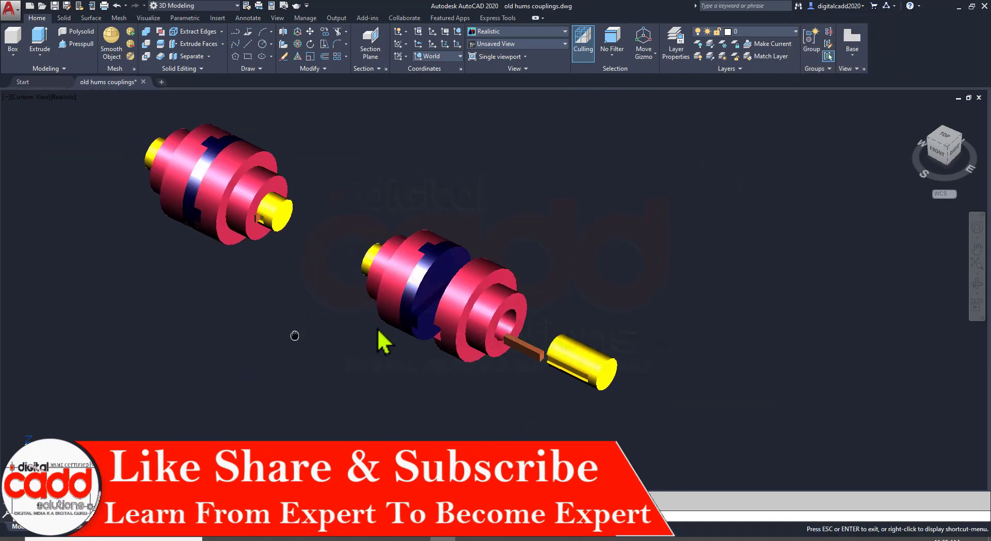
{"action": "middle_click_drag", "start_coordinate": [380, 343], "coordinate": [485, 349]}
{"action": "left_click", "coordinate": [380, 99]}
Move the window-selected left coupling to a new position
{"action": "left_click", "coordinate": [227, 240]}
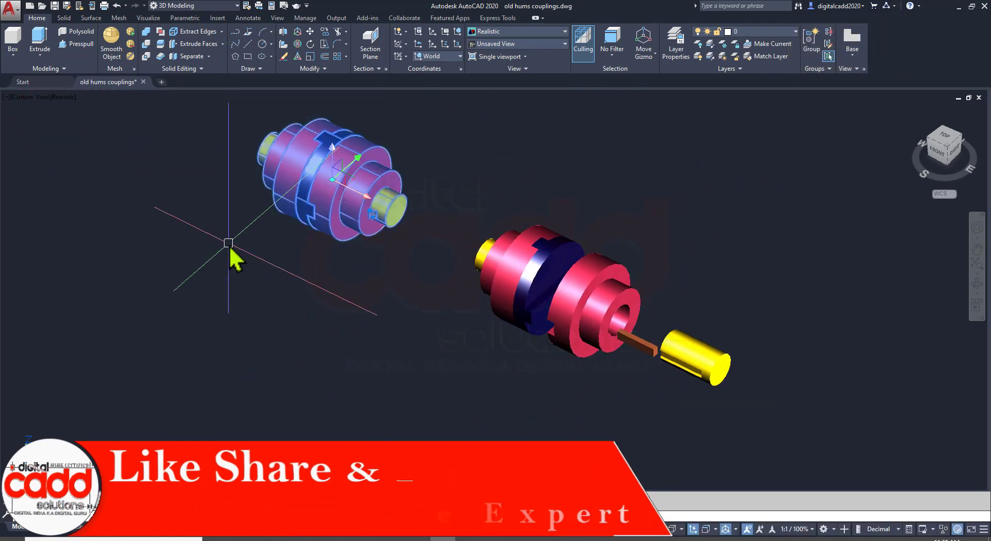
{"action": "key", "text": "Return"}
{"action": "left_click", "coordinate": [442, 152]}
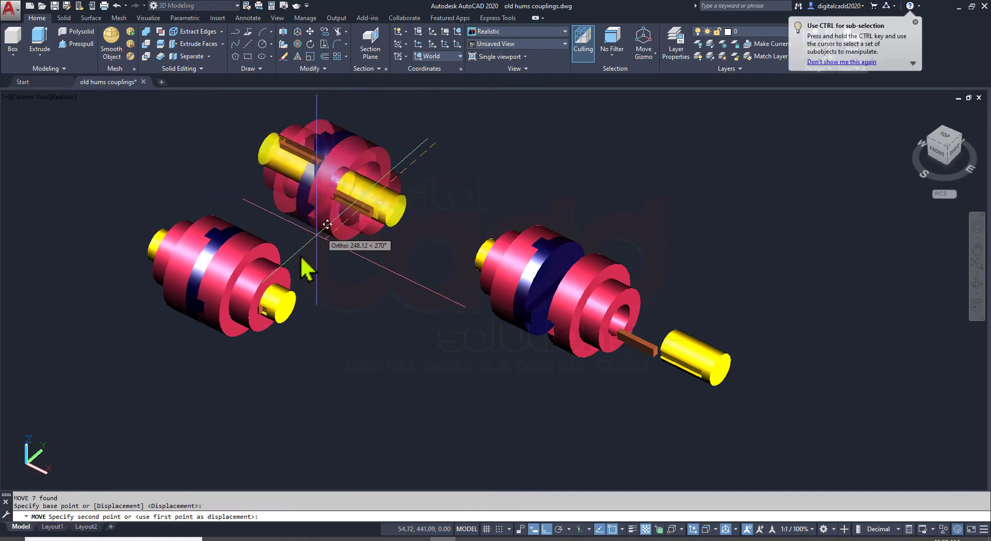
{"action": "left_click", "coordinate": [287, 269]}
Move the left red flange apart from the blue part
{"action": "scroll", "coordinate": [537, 265], "scroll_direction": "up", "scroll_amount": 3}
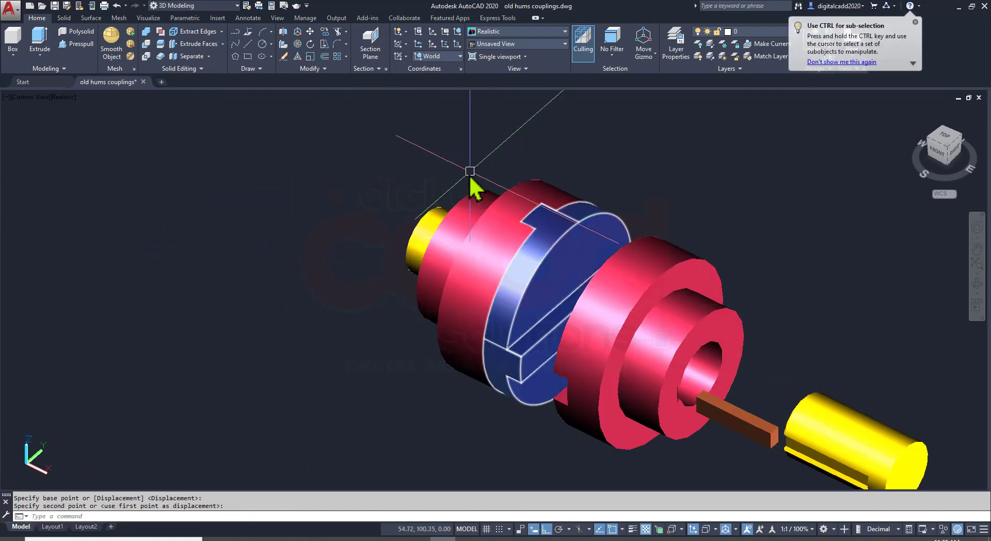
{"action": "left_click", "coordinate": [490, 145]}
{"action": "left_click", "coordinate": [398, 263]}
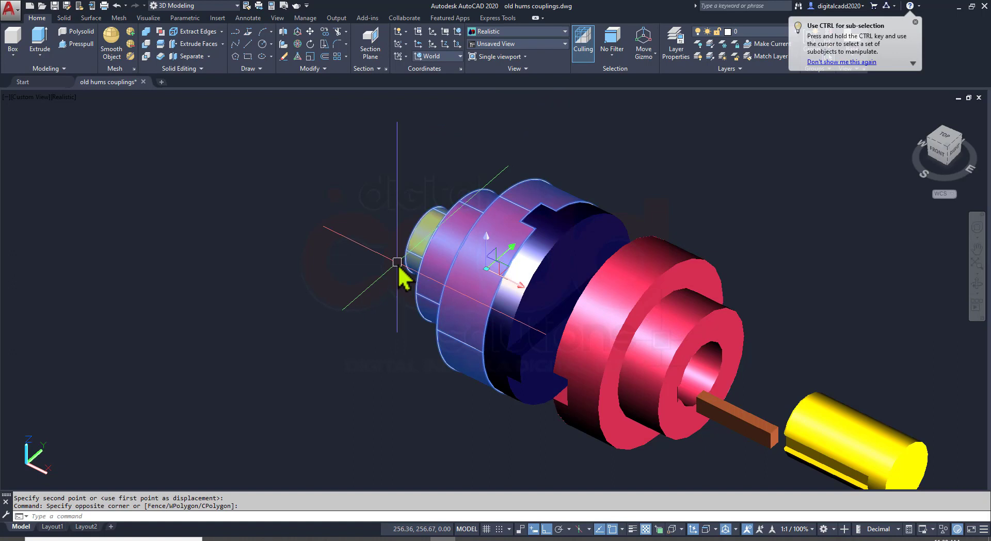
{"action": "type", "text": "M"}
{"action": "key", "text": "Return"}
{"action": "left_click", "coordinate": [406, 392]}
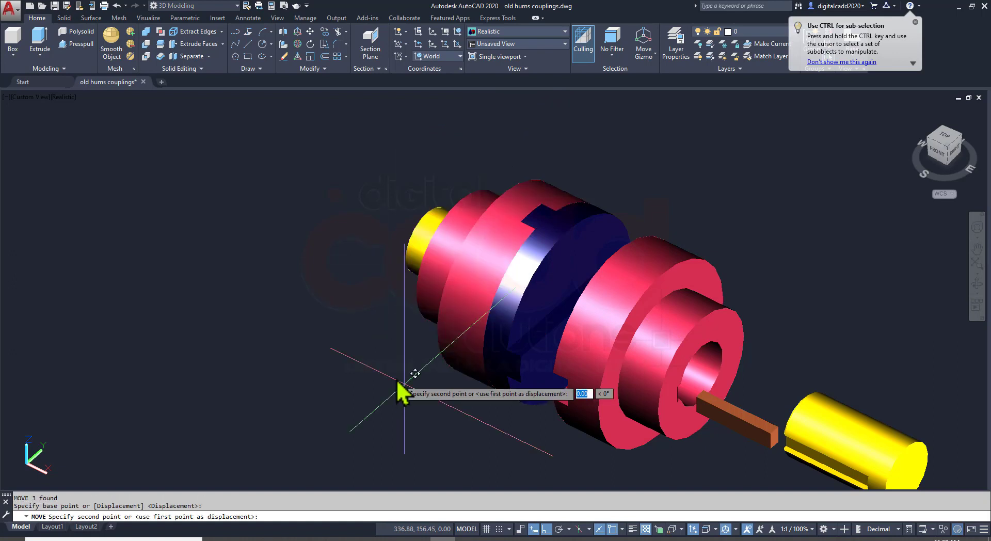
{"action": "left_click", "coordinate": [355, 349]}
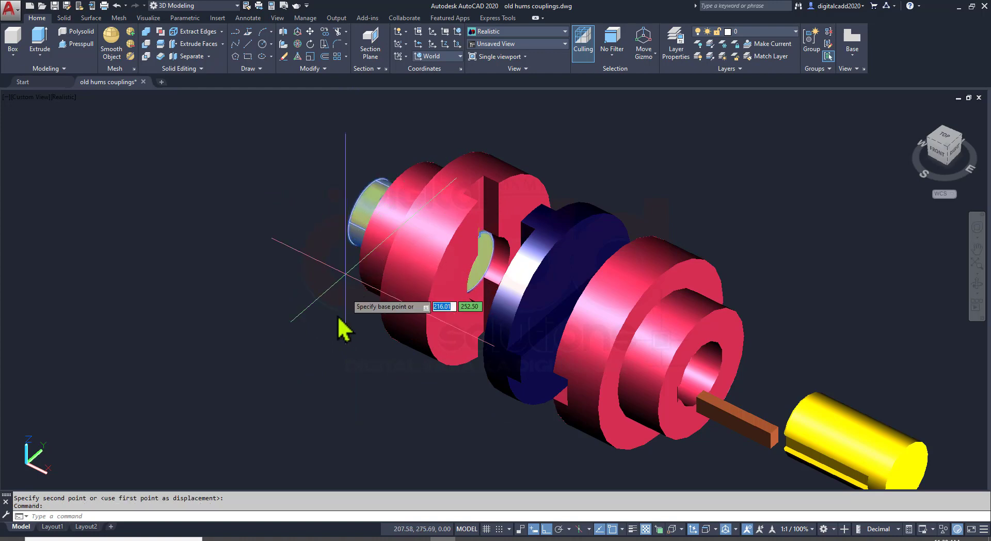
Pull the left shaft and its key out of the left flange bore
{"action": "left_click", "coordinate": [343, 360]}
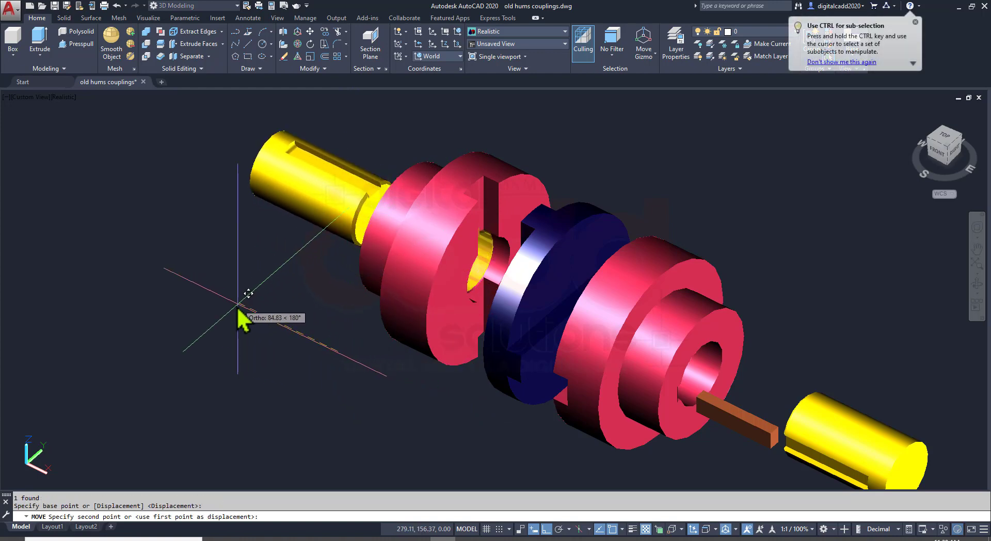
{"action": "middle_click_drag", "start_coordinate": [338, 351], "coordinate": [463, 349], "text": "shift"}
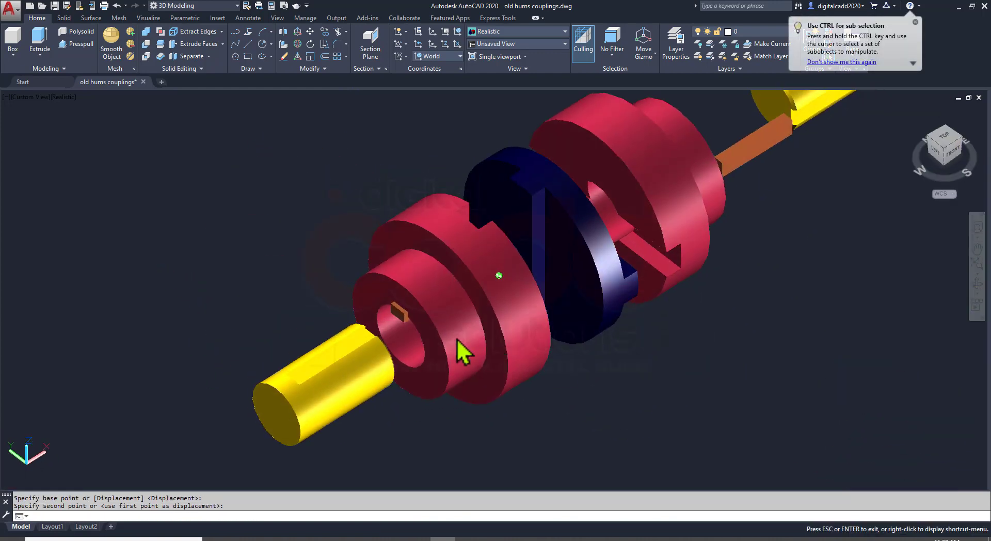
{"action": "left_click", "coordinate": [439, 344]}
{"action": "scroll", "coordinate": [413, 336], "scroll_direction": "up", "scroll_amount": 3}
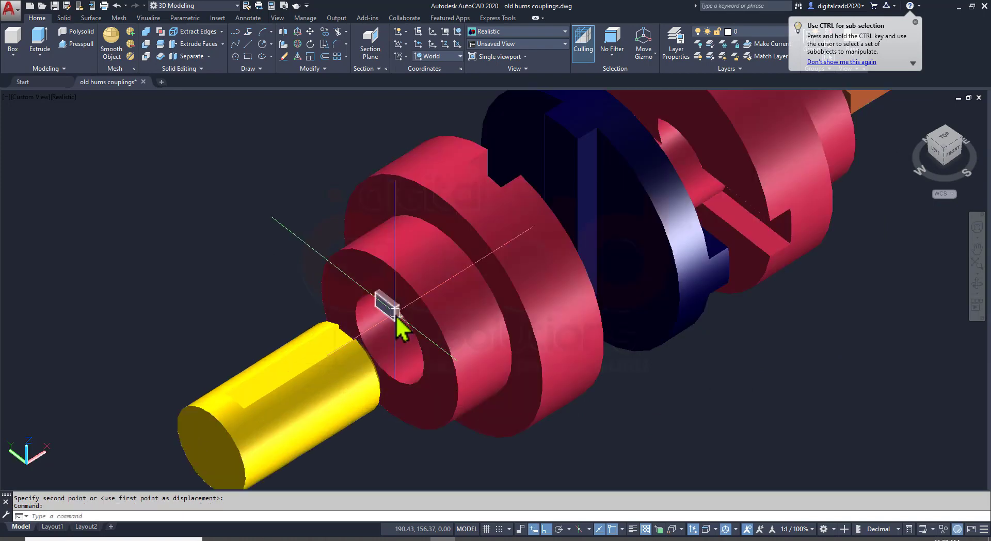
{"action": "left_click", "coordinate": [783, 402]}
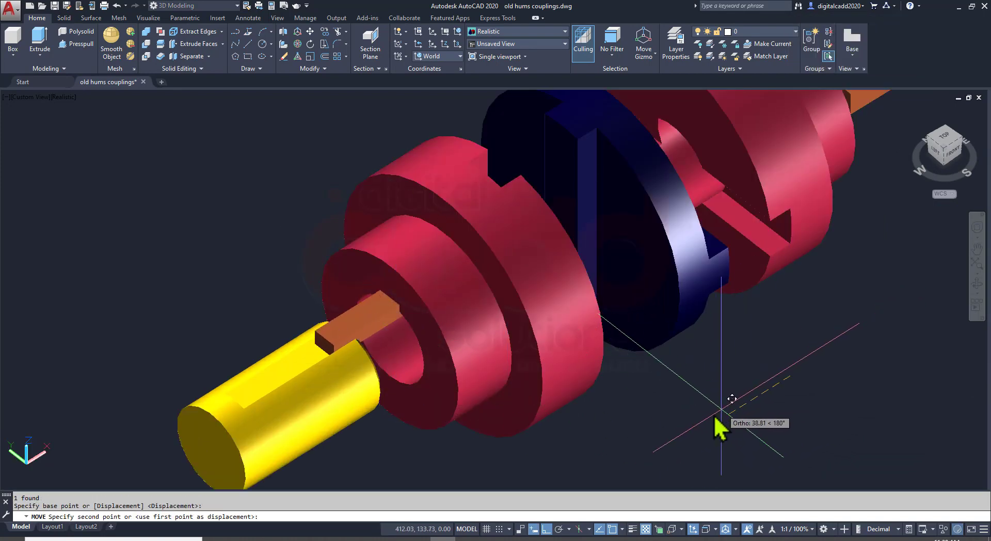
{"action": "scroll", "coordinate": [475, 357], "scroll_direction": "down", "scroll_amount": 3}
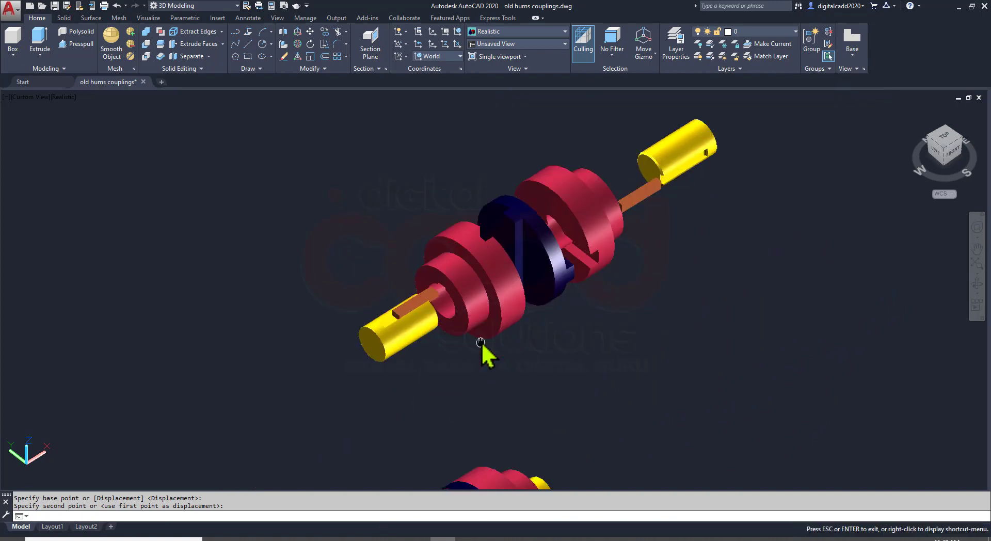
{"action": "scroll", "coordinate": [359, 341], "scroll_direction": "up", "scroll_amount": 2}
{"action": "left_click", "coordinate": [360, 341]}
{"action": "left_click", "coordinate": [613, 373]}
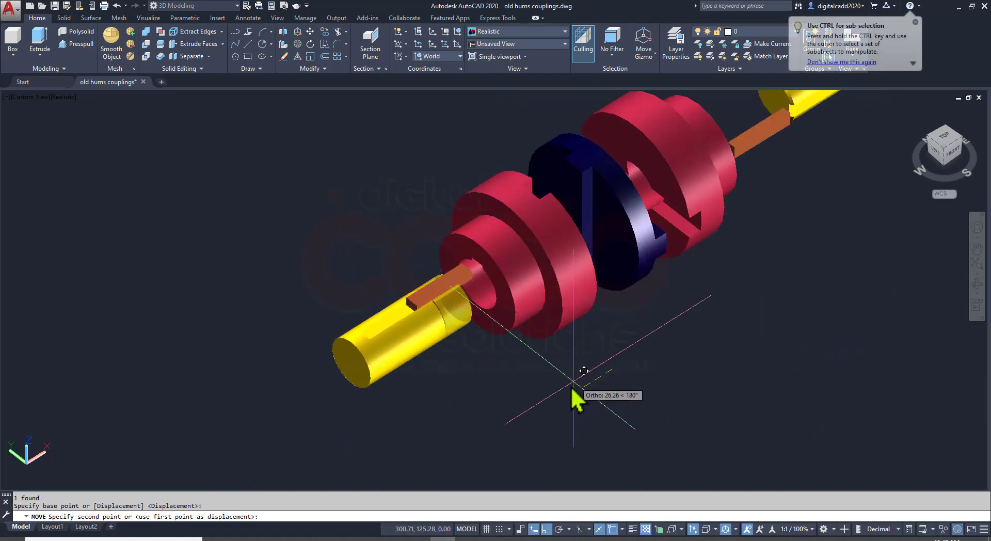
{"action": "scroll", "coordinate": [555, 398], "scroll_direction": "down", "scroll_amount": 3}
Orbit to a near-front view of both couplings and switch on Clean Screen with Ctrl+0
{"action": "mouse_move", "coordinate": [619, 413]}
{"action": "middle_mouse_down", "text": "shift"}
{"action": "mouse_move", "coordinate": [589, 382]}
{"action": "mouse_move", "coordinate": [515, 369]}
{"action": "mouse_move", "coordinate": [527, 389]}
{"action": "mouse_move", "coordinate": [518, 388]}
{"action": "middle_mouse_up", "text": "shift"}
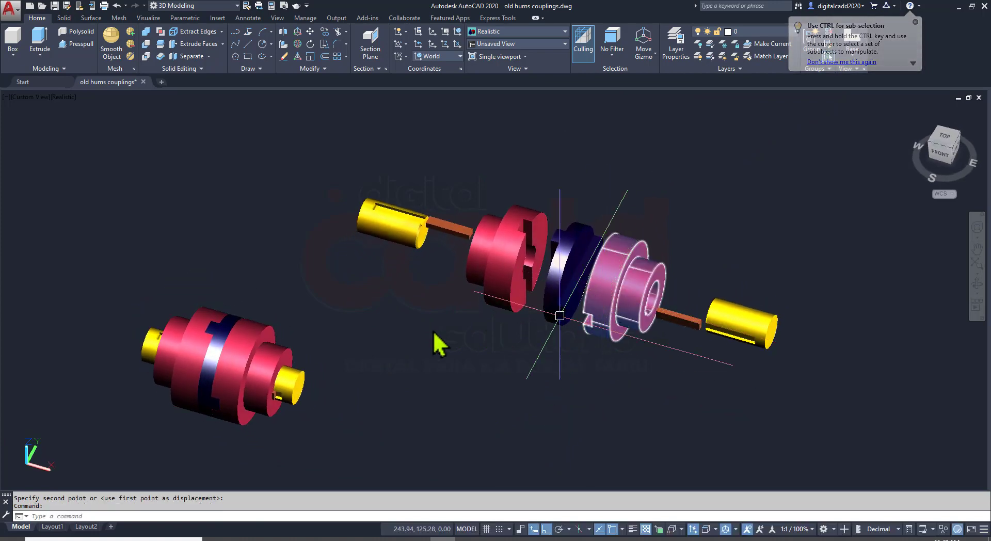
{"action": "mouse_move", "coordinate": [411, 350]}
{"action": "middle_mouse_down", "text": "shift"}
{"action": "mouse_move", "coordinate": [460, 387]}
{"action": "mouse_move", "coordinate": [465, 376]}
{"action": "mouse_move", "coordinate": [343, 314]}
{"action": "mouse_move", "coordinate": [408, 270]}
{"action": "mouse_move", "coordinate": [415, 375]}
{"action": "middle_mouse_up", "text": "shift"}
{"action": "mouse_move", "coordinate": [493, 377]}
{"action": "middle_mouse_down", "text": "shift"}
{"action": "mouse_move", "coordinate": [566, 346]}
{"action": "mouse_move", "coordinate": [558, 317]}
{"action": "mouse_move", "coordinate": [560, 343]}
{"action": "mouse_move", "coordinate": [495, 251]}
{"action": "mouse_move", "coordinate": [376, 224]}
{"action": "mouse_move", "coordinate": [279, 265]}
{"action": "mouse_move", "coordinate": [235, 310]}
{"action": "mouse_move", "coordinate": [297, 359]}
{"action": "mouse_move", "coordinate": [449, 375]}
{"action": "mouse_move", "coordinate": [565, 360]}
{"action": "mouse_move", "coordinate": [547, 356]}
{"action": "mouse_move", "coordinate": [531, 331]}
{"action": "mouse_move", "coordinate": [445, 341]}
{"action": "mouse_move", "coordinate": [407, 211]}
{"action": "mouse_move", "coordinate": [248, 228]}
{"action": "mouse_move", "coordinate": [65, 280]}
{"action": "mouse_move", "coordinate": [60, 360]}
{"action": "mouse_move", "coordinate": [148, 405]}
{"action": "mouse_move", "coordinate": [398, 369]}
{"action": "mouse_move", "coordinate": [452, 290]}
{"action": "mouse_move", "coordinate": [497, 250]}
{"action": "mouse_move", "coordinate": [491, 311]}
{"action": "mouse_move", "coordinate": [387, 267]}
{"action": "middle_mouse_up", "text": "shift"}
{"action": "key", "text": "ctrl+0"}
Pan, zoom and orbit to frame the exploded coupling beside the assembled one
{"action": "left_click", "coordinate": [387, 266]}
{"action": "scroll", "coordinate": [387, 266], "scroll_direction": "down", "scroll_amount": 4}
{"action": "scroll", "coordinate": [622, 260], "scroll_direction": "up", "scroll_amount": 4}
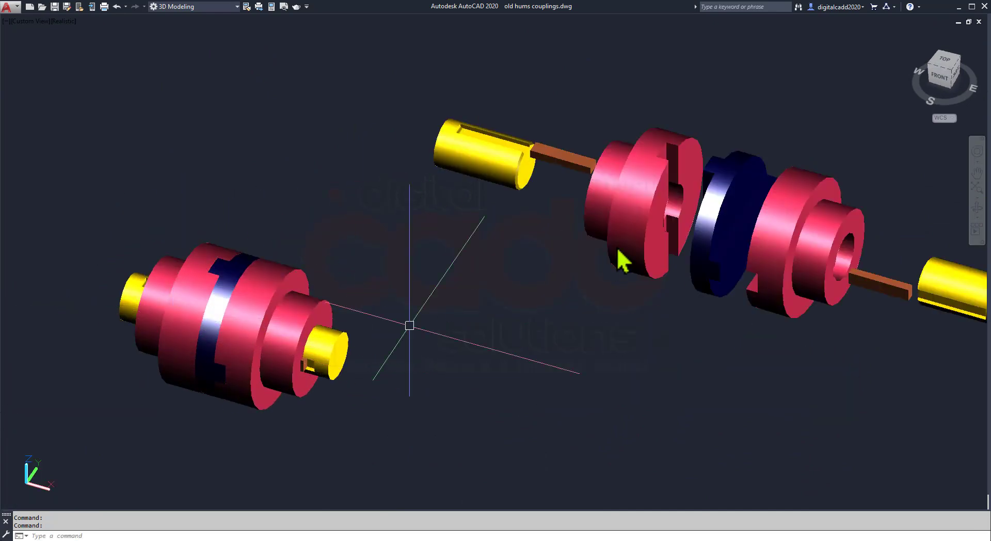
{"action": "middle_click_drag", "start_coordinate": [622, 259], "coordinate": [387, 309]}
{"action": "mouse_move", "coordinate": [541, 314]}
{"action": "middle_mouse_down", "text": "shift"}
{"action": "mouse_move", "coordinate": [517, 321]}
{"action": "mouse_move", "coordinate": [548, 356]}
{"action": "middle_mouse_up", "text": "shift"}
{"action": "middle_click_drag", "start_coordinate": [431, 395], "coordinate": [691, 328]}
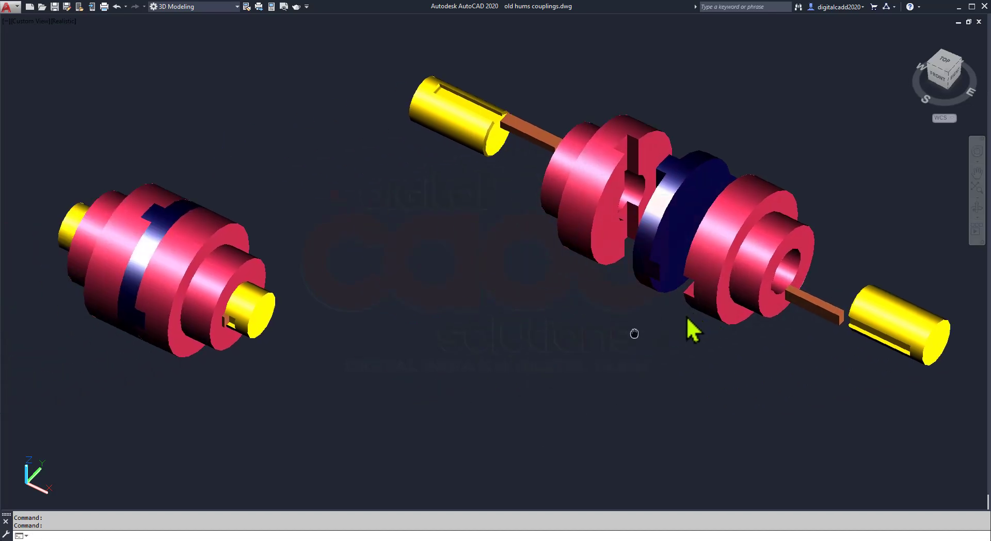
{"action": "middle_click_drag", "start_coordinate": [507, 309], "coordinate": [651, 338]}
{"action": "scroll", "coordinate": [382, 282], "scroll_direction": "up", "scroll_amount": 2}
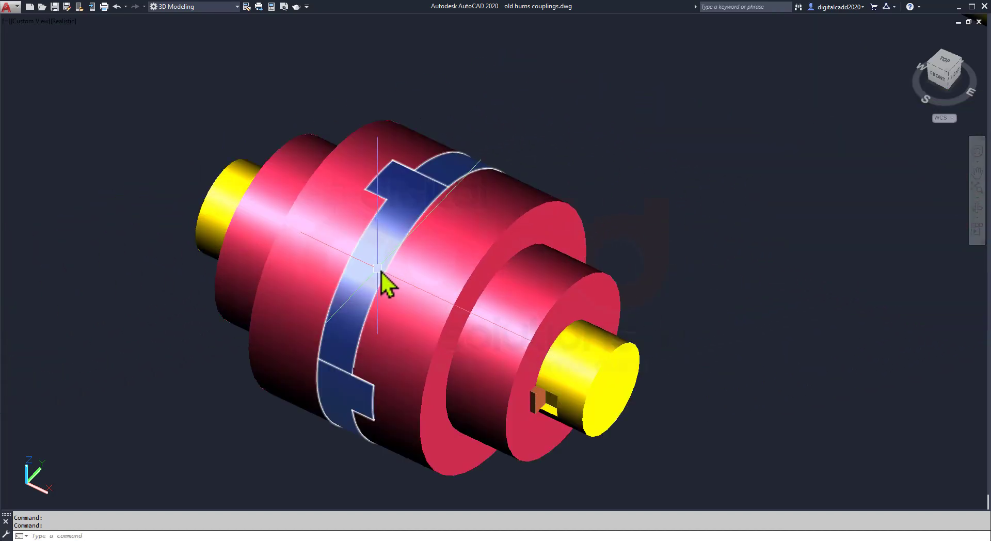
{"action": "scroll", "coordinate": [382, 281], "scroll_direction": "down", "scroll_amount": 5}
{"action": "mouse_move", "coordinate": [382, 281]}
{"action": "middle_mouse_down", "text": "shift"}
{"action": "mouse_move", "coordinate": [432, 339]}
{"action": "mouse_move", "coordinate": [429, 280]}
{"action": "middle_mouse_up", "text": "shift"}
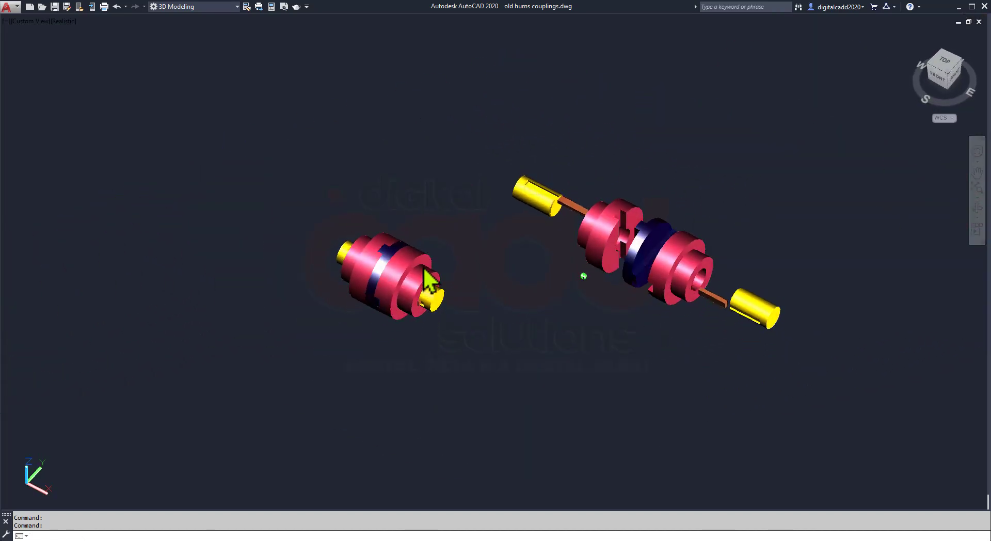
{"action": "scroll", "coordinate": [645, 302], "scroll_direction": "up", "scroll_amount": 3}
{"action": "mouse_move", "coordinate": [682, 259]}
{"action": "middle_mouse_down"}
{"action": "mouse_move", "coordinate": [635, 275]}
{"action": "mouse_move", "coordinate": [537, 277]}
{"action": "middle_mouse_up"}
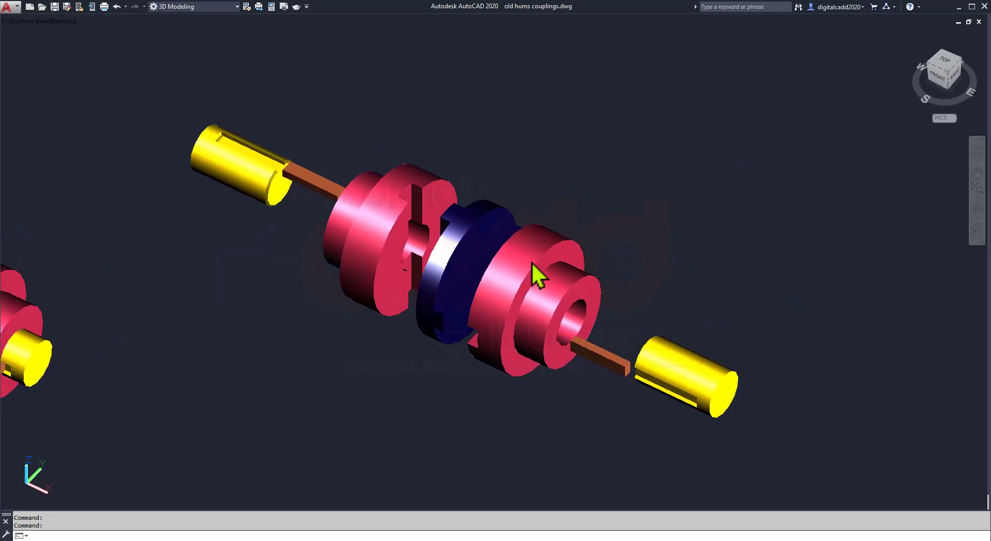
{"action": "scroll", "coordinate": [538, 277], "scroll_direction": "up", "scroll_amount": 2}
{"action": "left_click", "coordinate": [536, 255]}
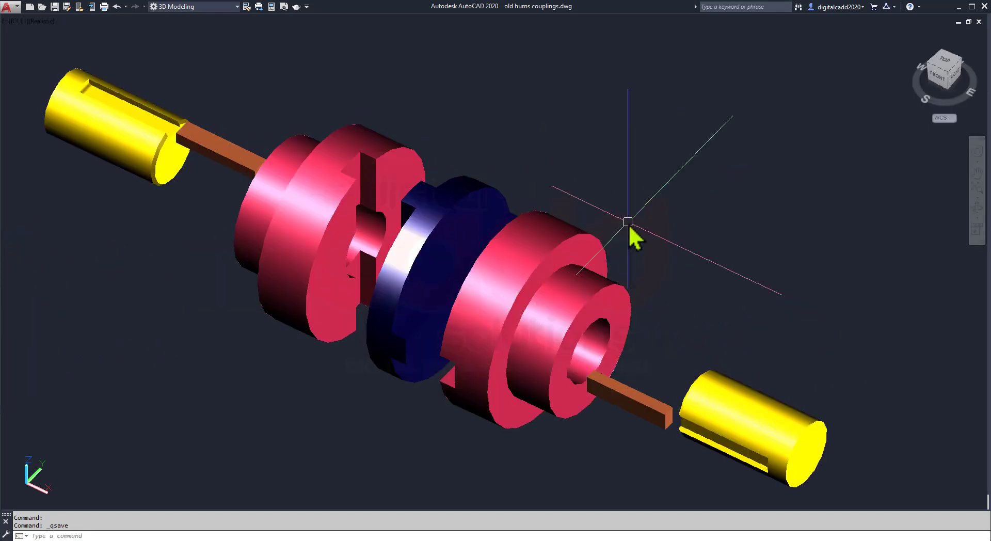